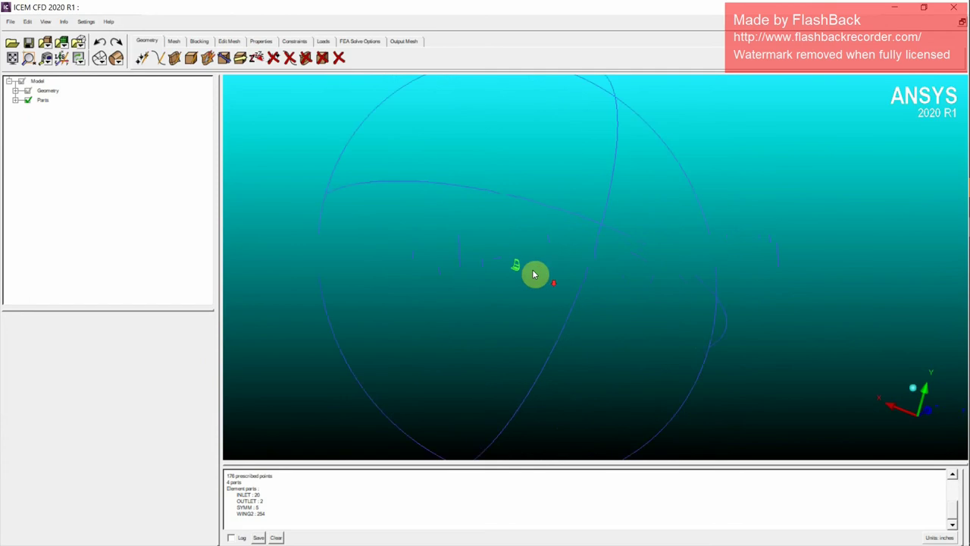
Examine the curves of the outer domain and the small wing inside it from several angles.
left_click_drag(476, 275, 598, 275)
scroll(580, 285, "down", 3)
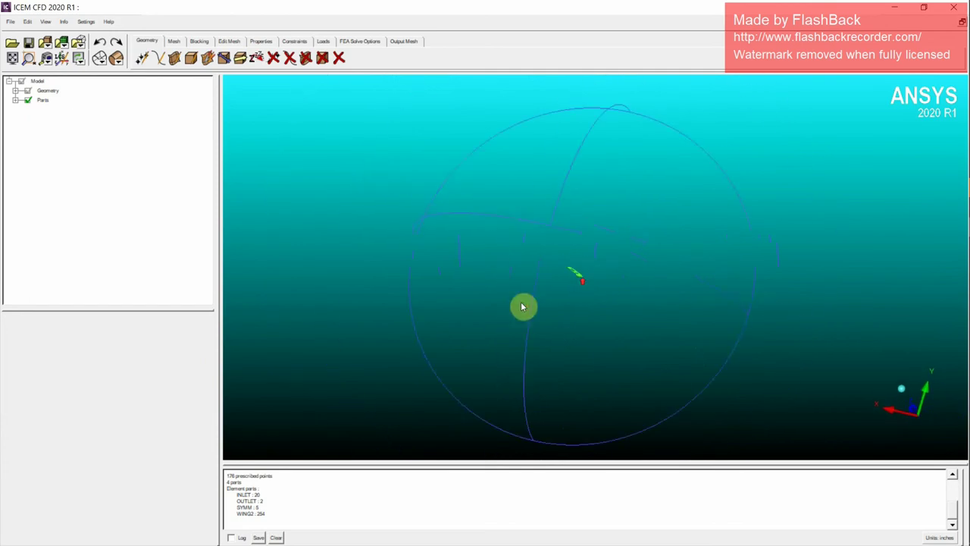
scroll(708, 332, "down", 2)
left_click(695, 326)
left_click_drag(547, 198, 568, 356)
left_click_drag(772, 346, 616, 375)
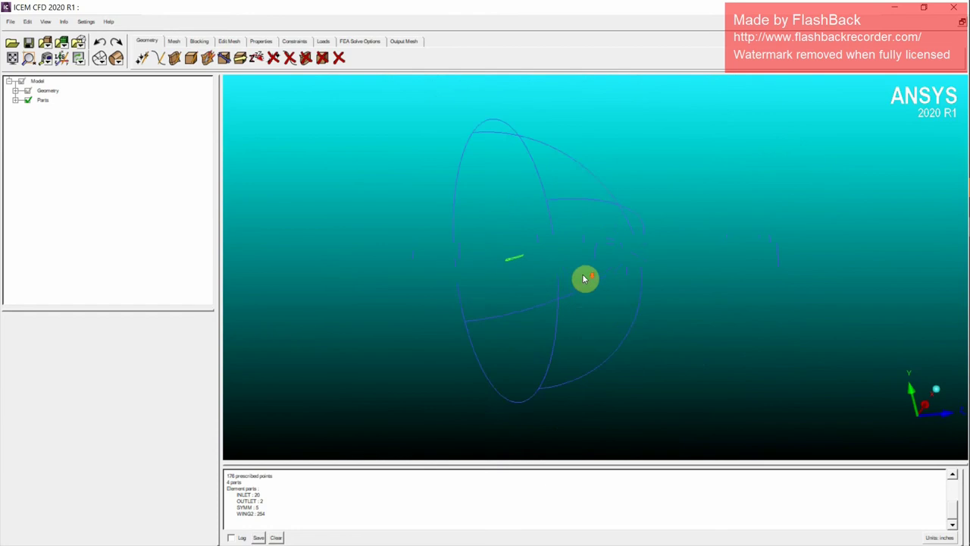
left_click_drag(584, 279, 606, 241)
Show the geometry surfaces in solid display, examine the domain from several sides, and hide the surfaces again.
left_click(15, 90)
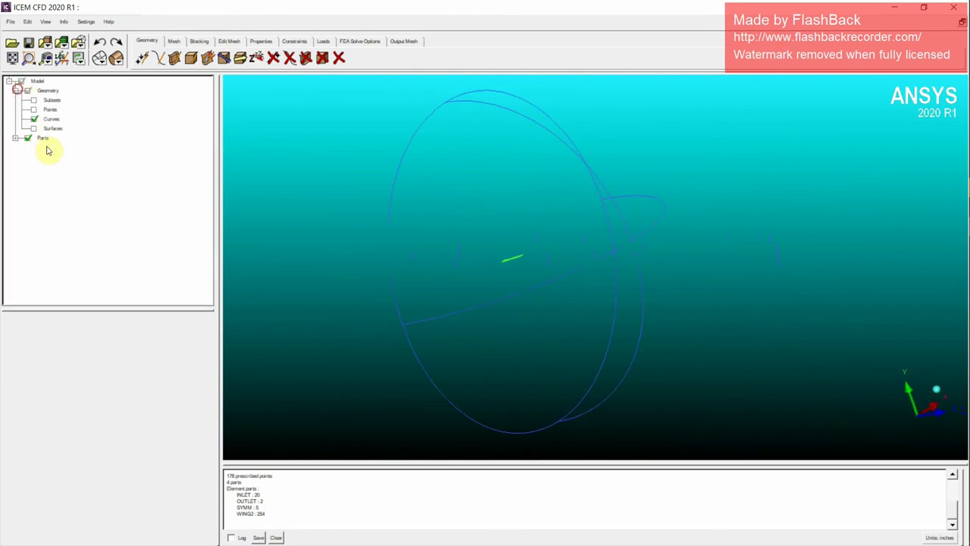
left_click(34, 130)
left_click_drag(526, 232, 549, 236)
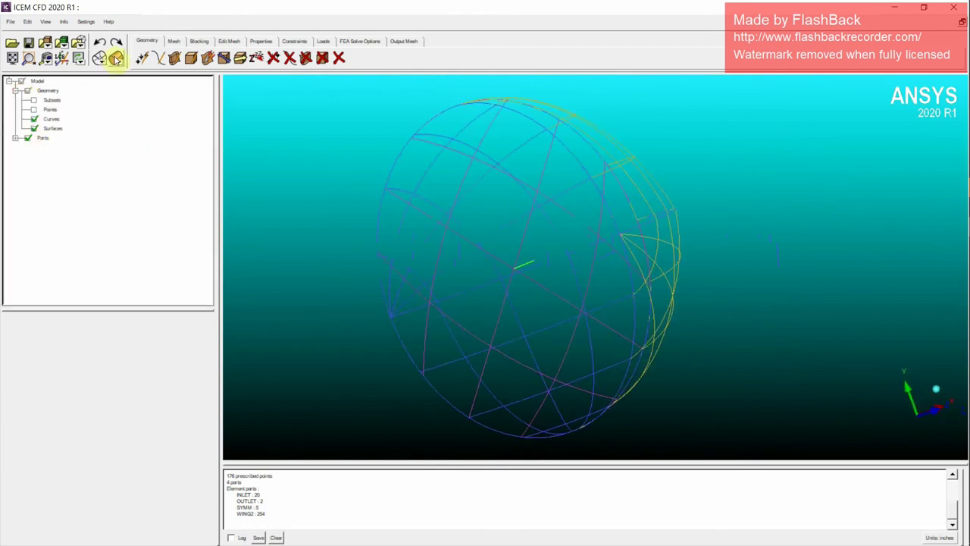
left_click(116, 58)
left_click_drag(610, 239, 435, 165)
left_click_drag(471, 289, 495, 338)
left_click_drag(252, 226, 608, 203)
left_click_drag(658, 239, 576, 190)
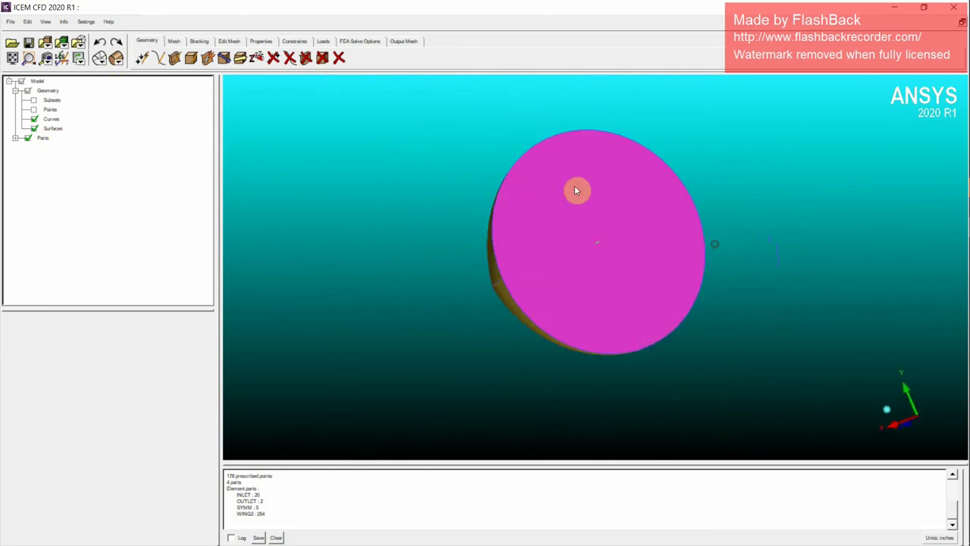
scroll(602, 250, "up", 2)
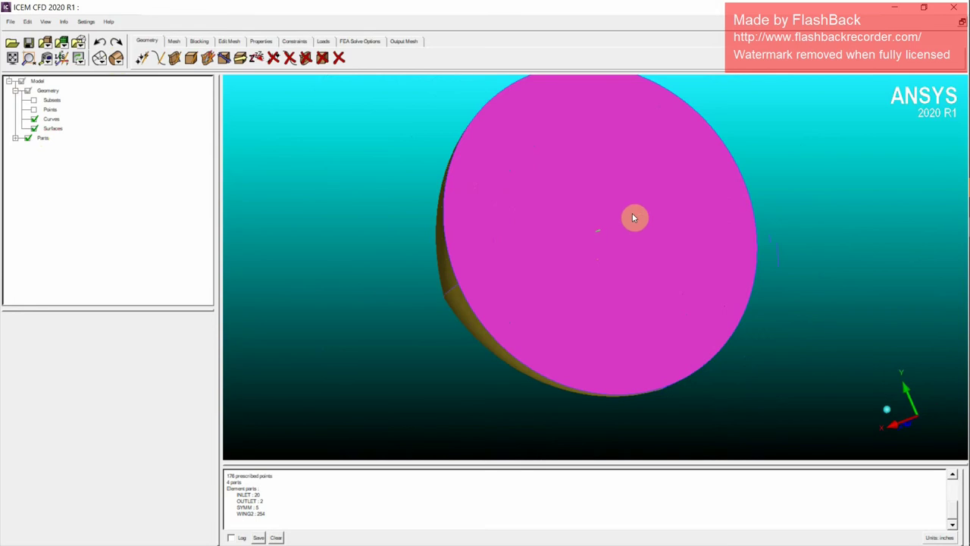
left_click(34, 128)
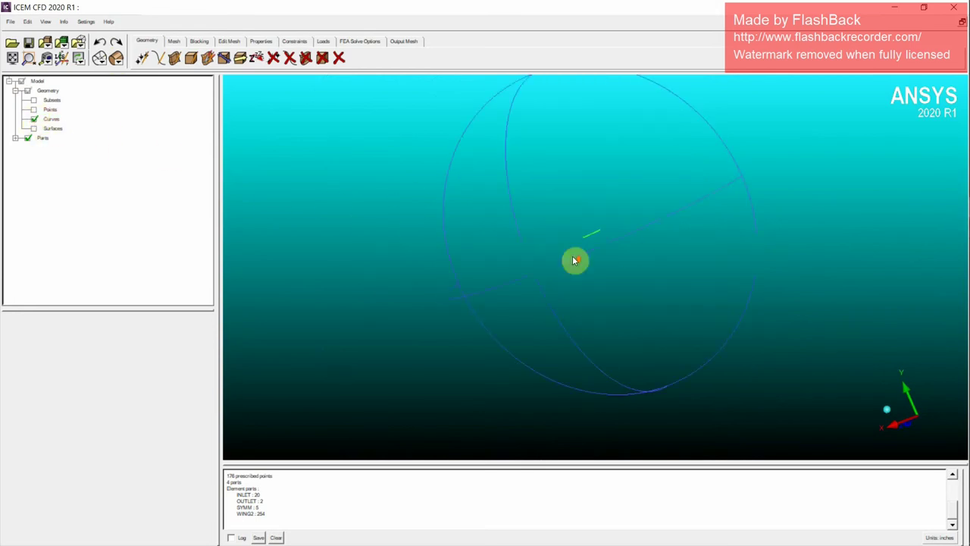
Initialize a 3D Bounding Box block around the whole geometry in a part named FLUID.
left_click_drag(573, 260, 740, 309)
left_click(895, 424)
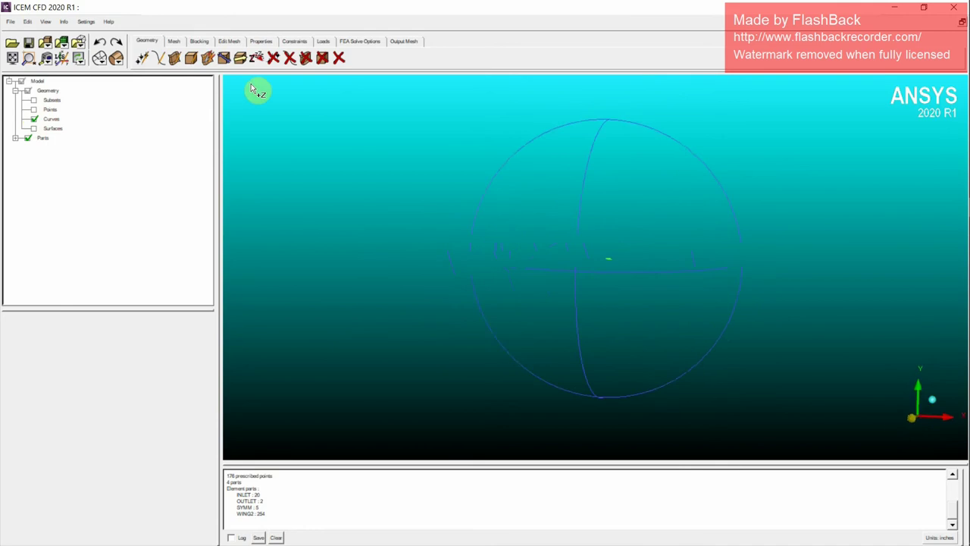
left_click(199, 41)
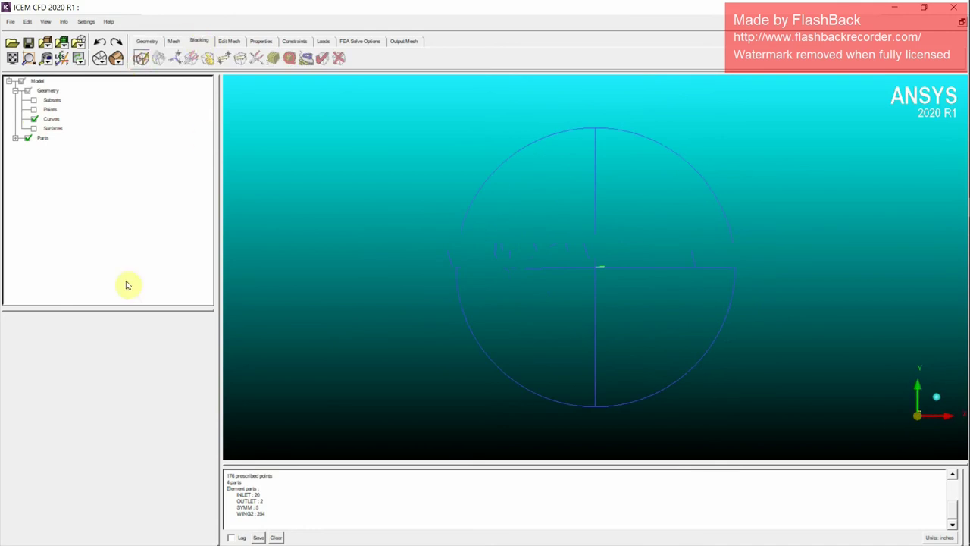
left_click(90, 345)
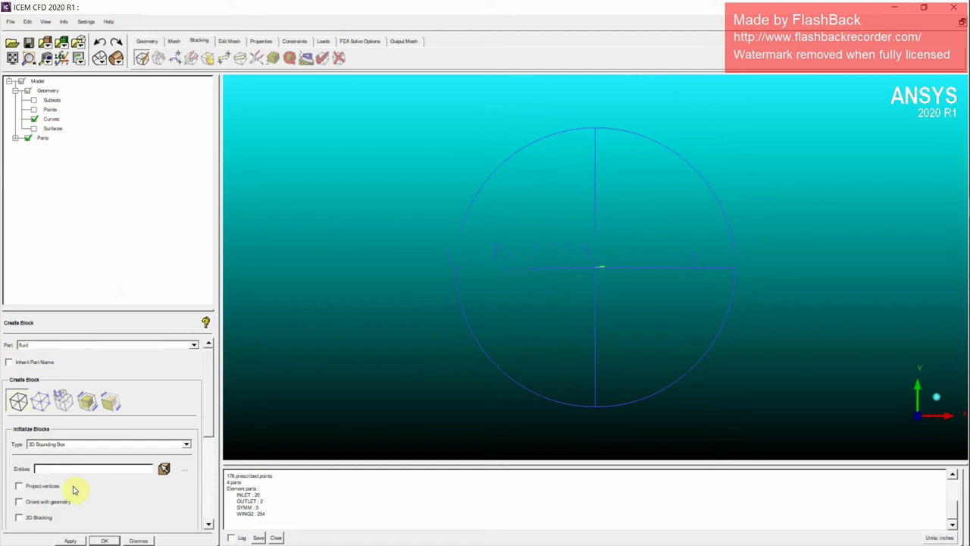
left_click(70, 539)
left_click_drag(701, 342, 325, 117)
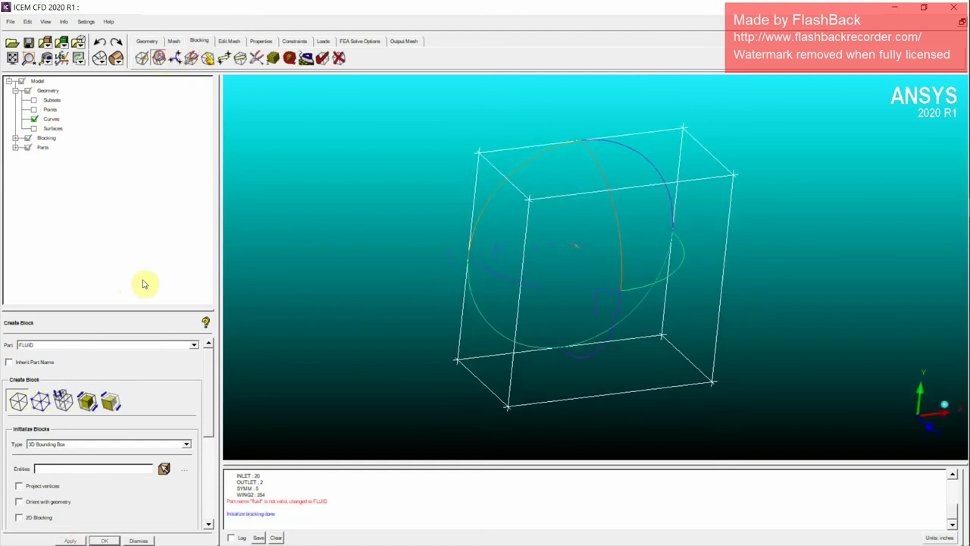
Display the geometry points and split the block along an upper X-direction edge with the Prescribed point method at the circle's top point.
left_click_drag(206, 451, 210, 474)
left_click(181, 463)
left_click(119, 481)
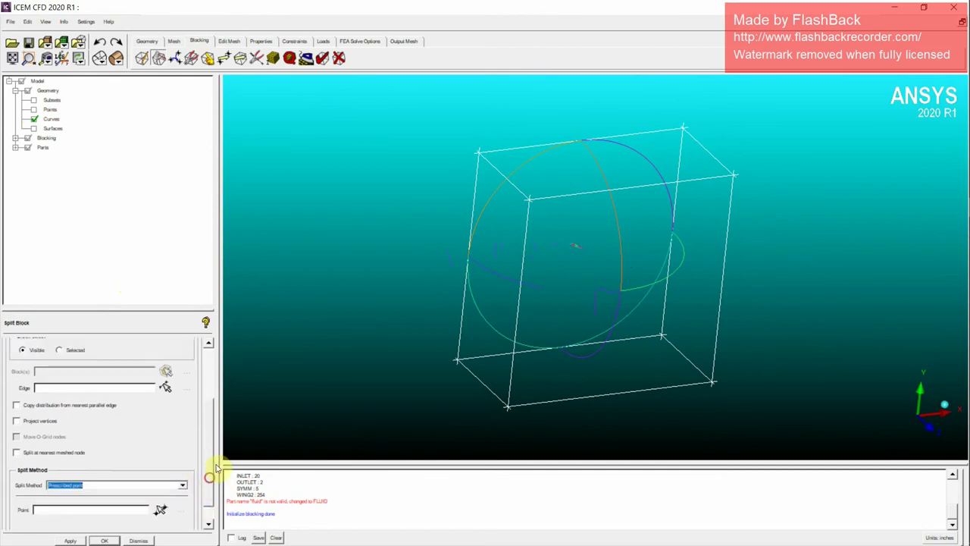
left_click(165, 422)
left_click(595, 194)
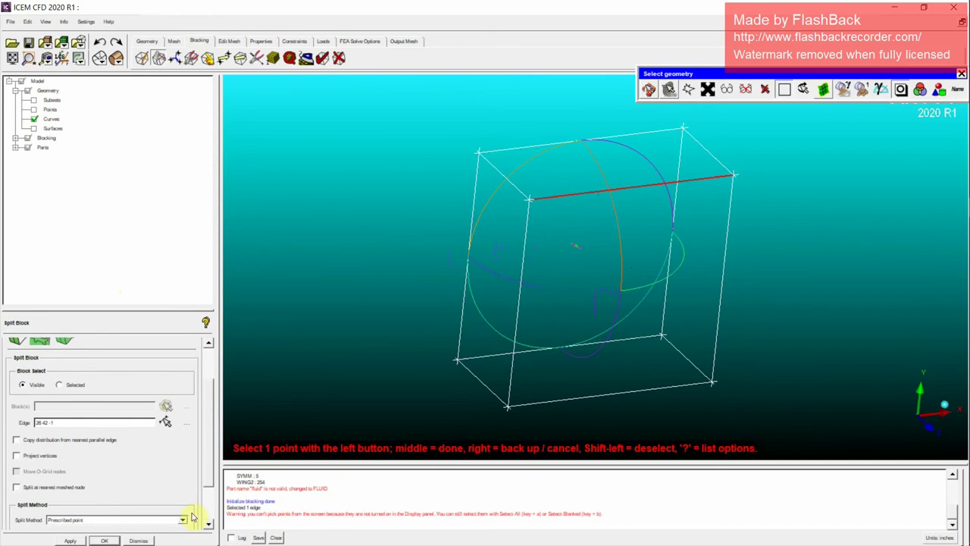
left_click(207, 477)
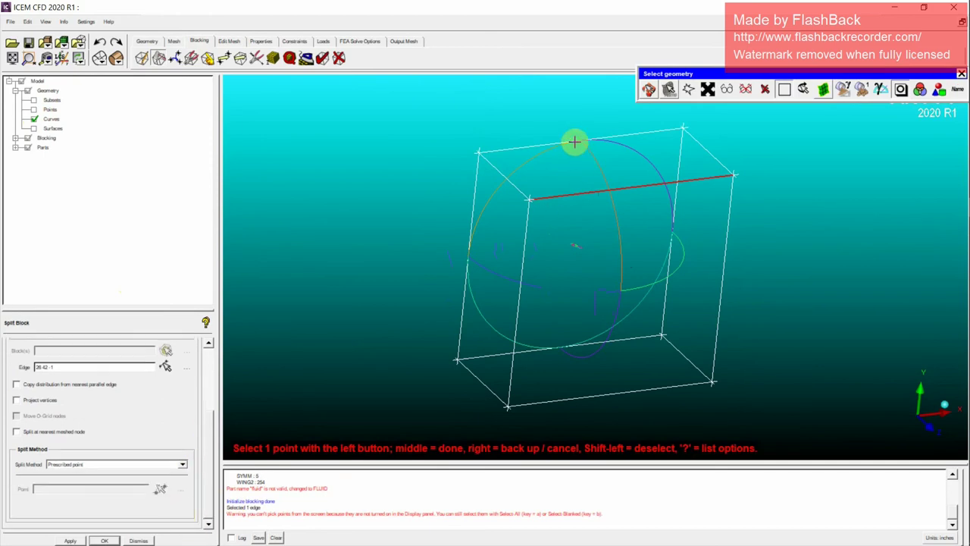
left_click(34, 109)
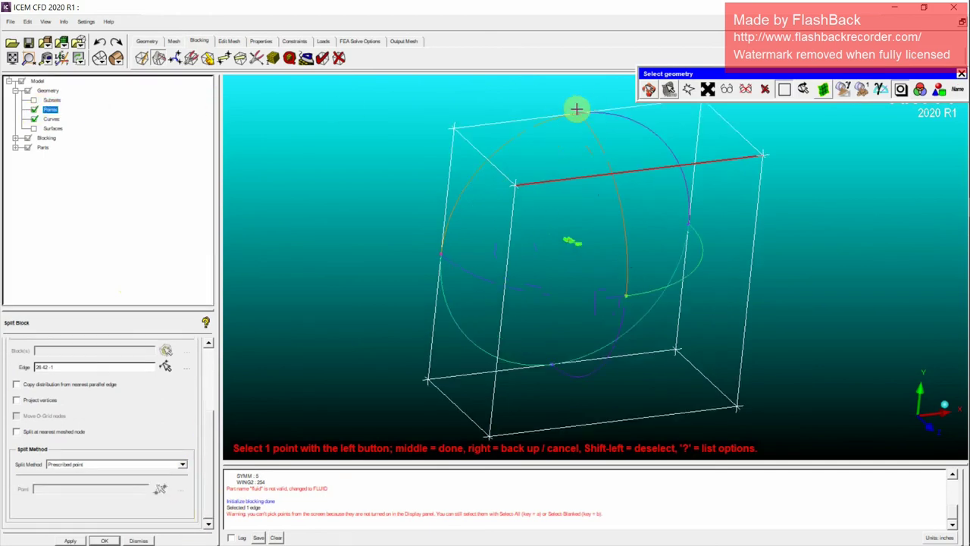
left_click(576, 109)
right_click(735, 306)
scroll(731, 314, "down", 4)
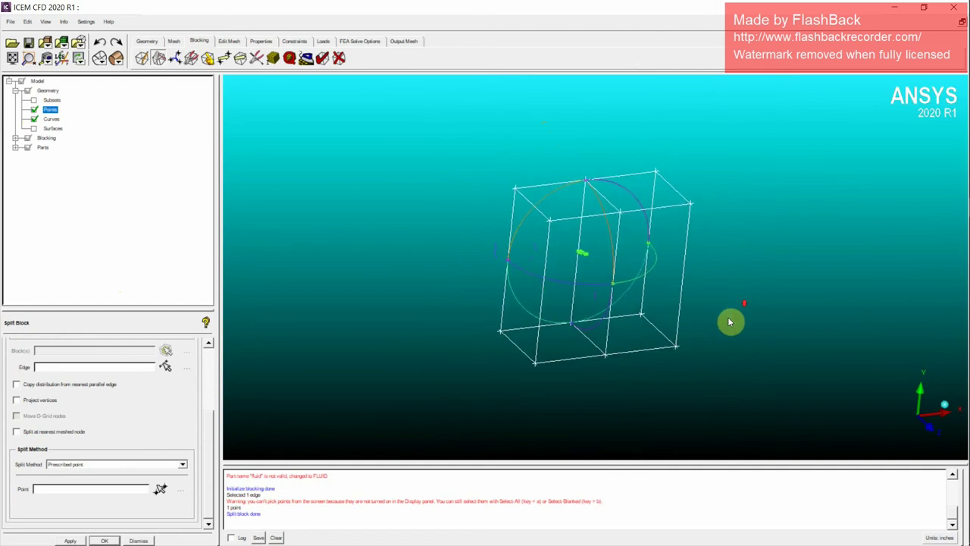
Try associating the top and vertical edges of one half of the circular face with its upper arc, and undo the association.
left_click_drag(730, 320, 652, 303)
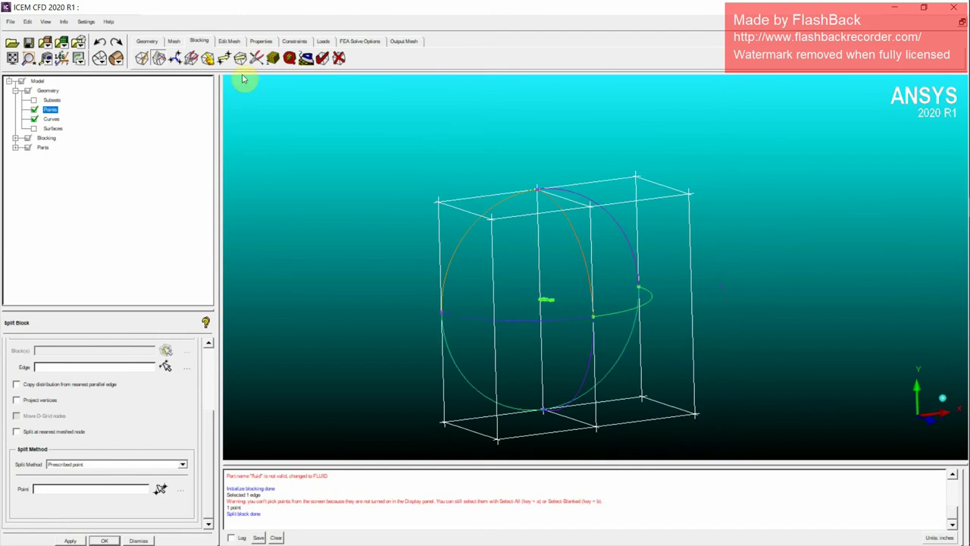
left_click(207, 59)
left_click(41, 362)
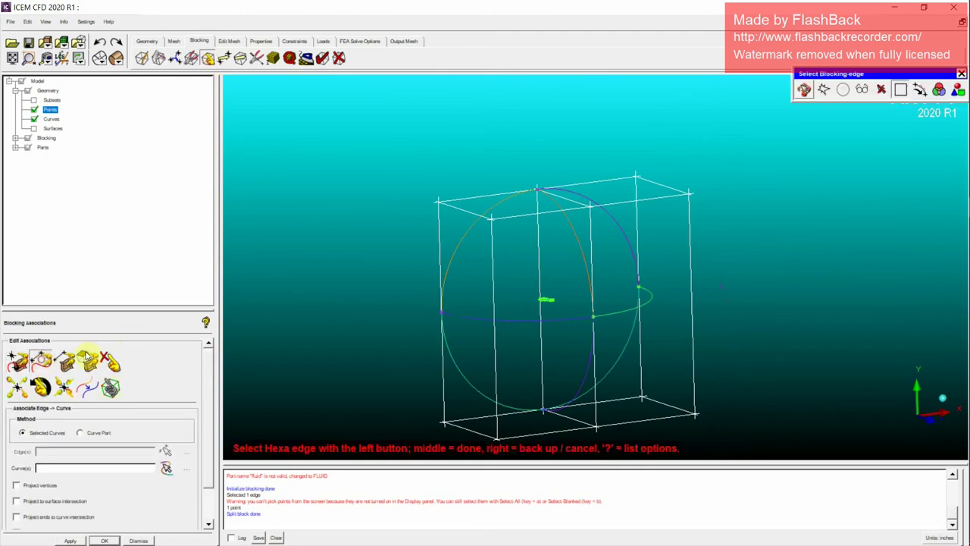
left_click_drag(485, 234, 469, 230)
left_click(444, 179)
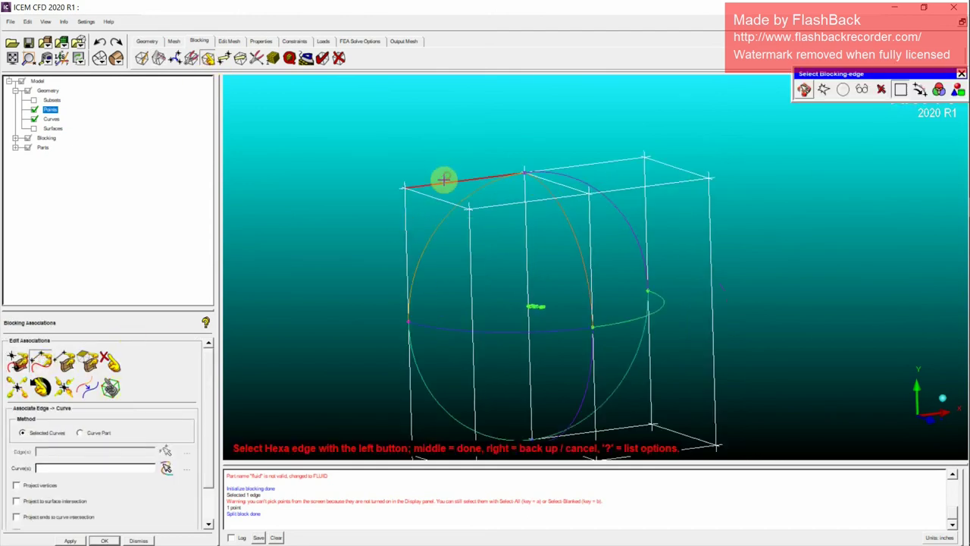
left_click(405, 223)
middle_click(423, 248)
middle_click(434, 256)
scroll(444, 293, "up", 1)
scroll(444, 290, "down", 2)
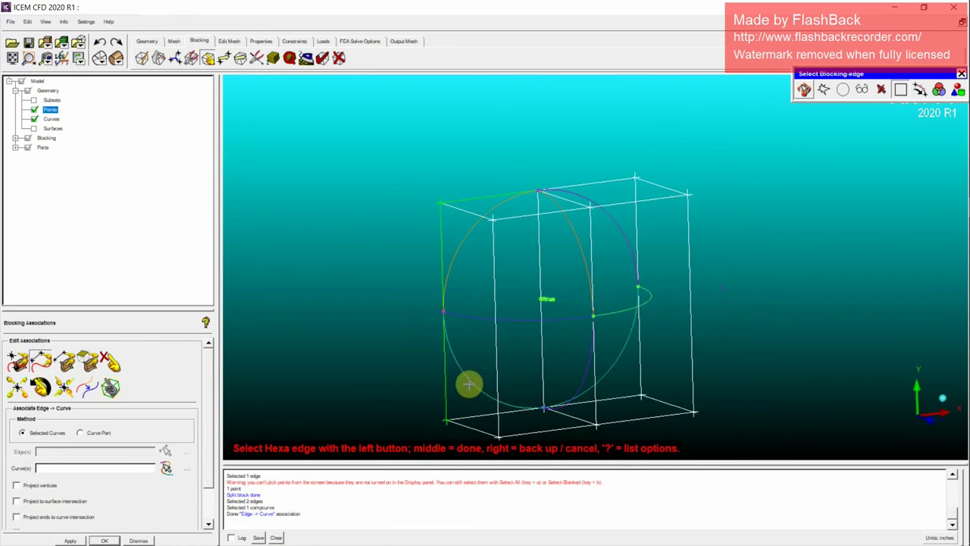
left_click(99, 43)
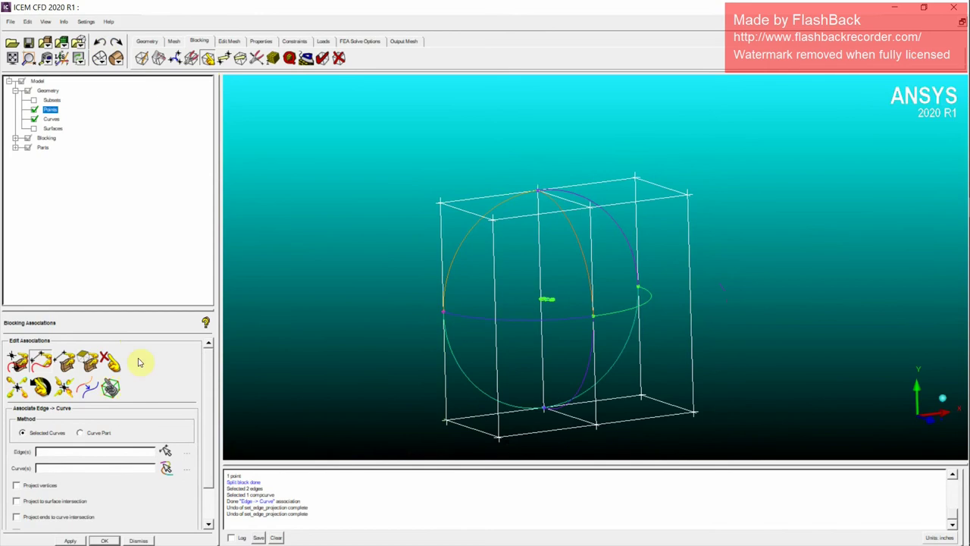
Associate the three outer block edges on the negative X half of the circular face with that half's upper and lower arcs.
left_click(440, 245)
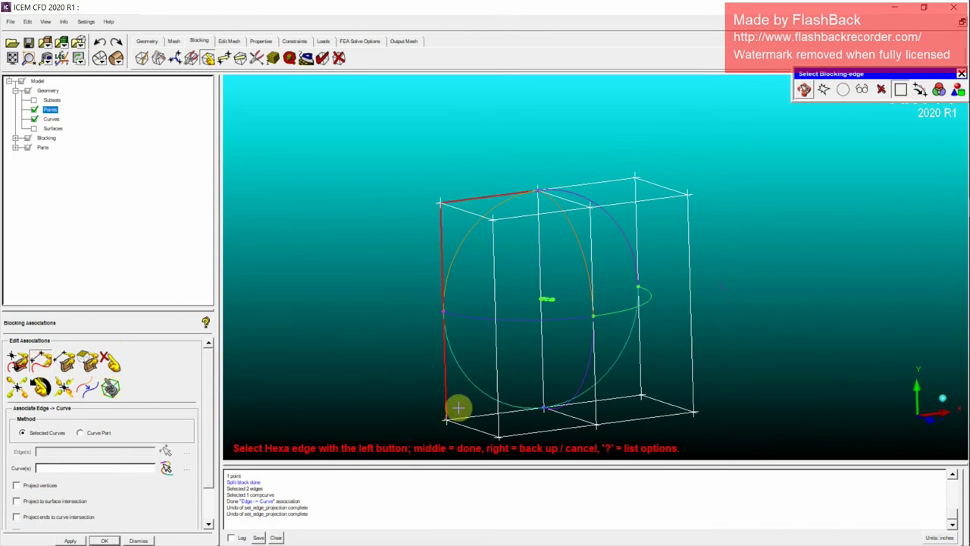
left_click(478, 413)
middle_click(491, 401)
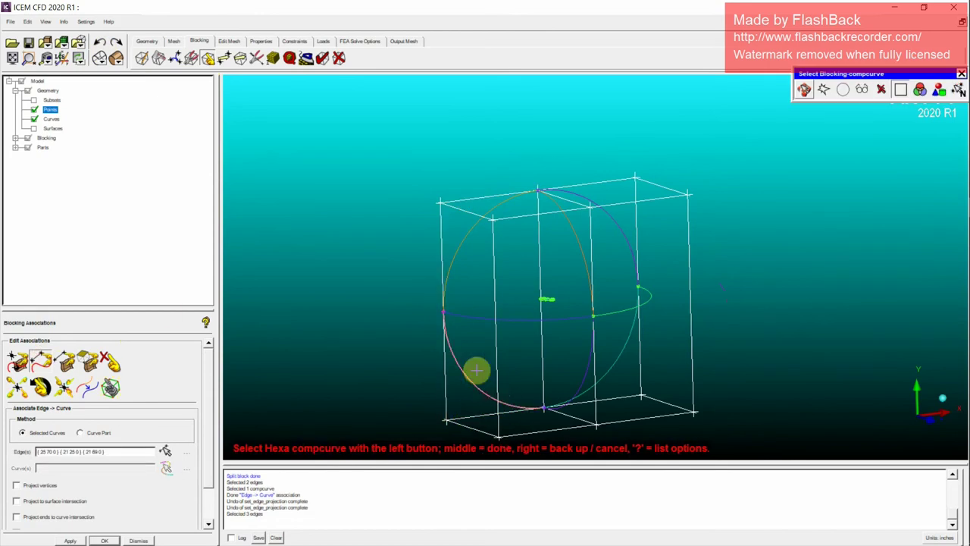
left_click(469, 241)
middle_click(472, 270)
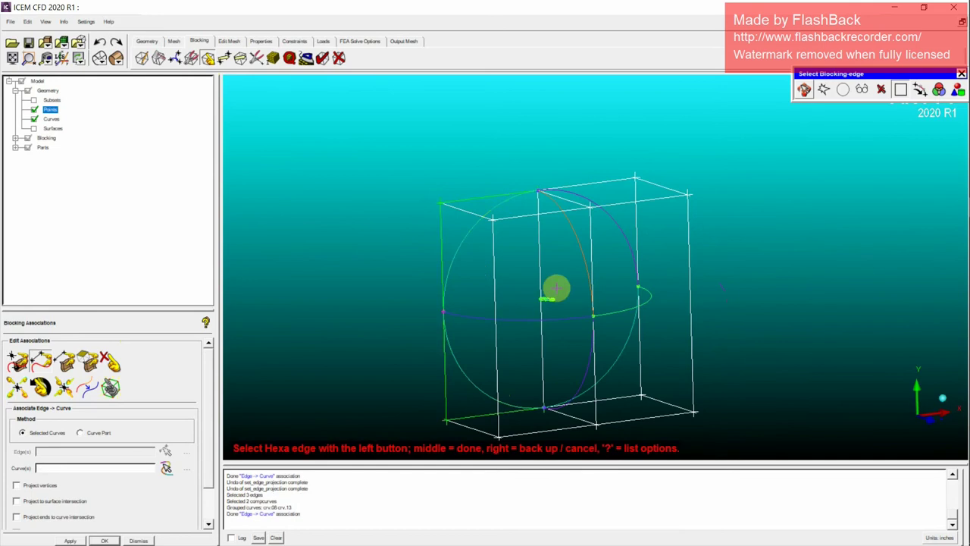
Associate the three outer block edges on the positive X half of the circular face with that half's upper and lower arcs.
left_click(608, 182)
left_click(637, 240)
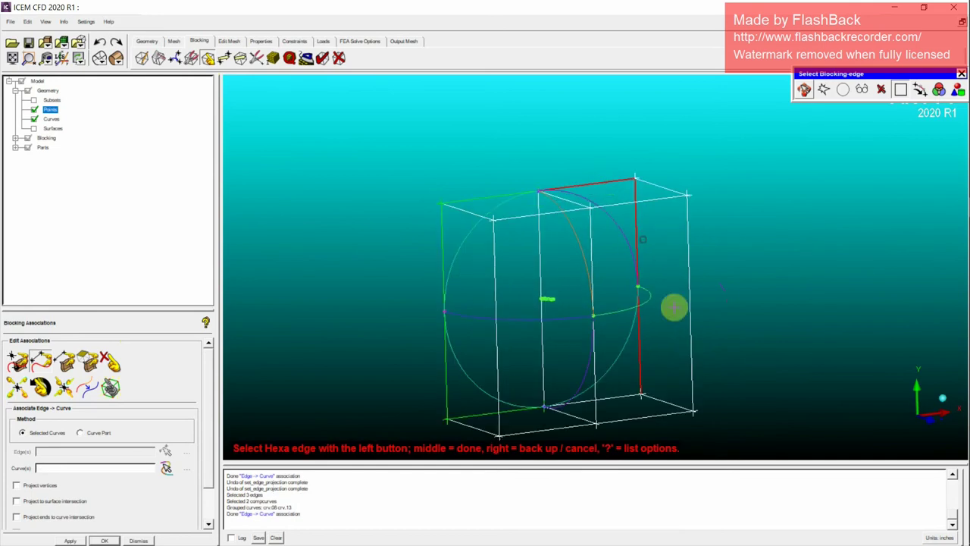
left_click(610, 398)
middle_click(633, 386)
left_click(629, 270)
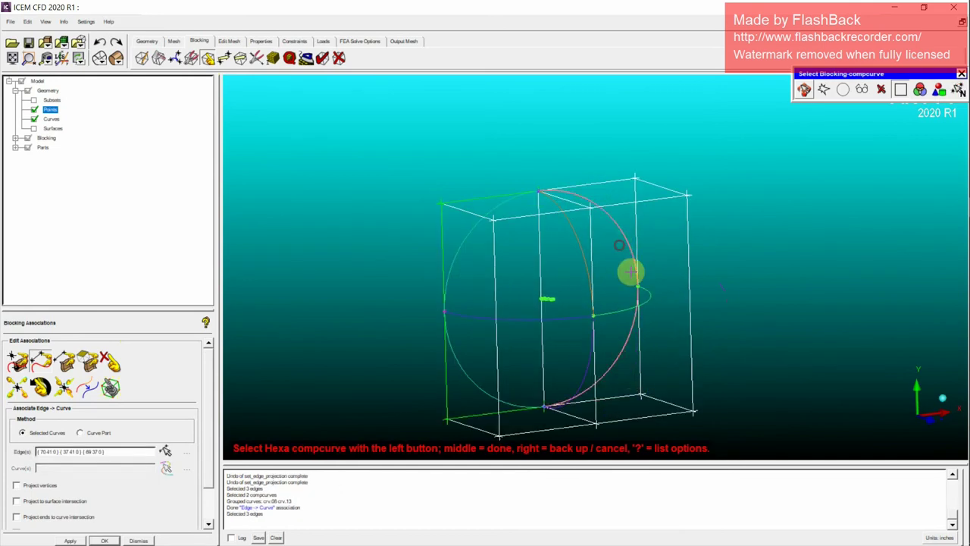
middle_click(665, 288)
scroll(664, 288, "down", 1)
scroll(574, 201, "up", 2)
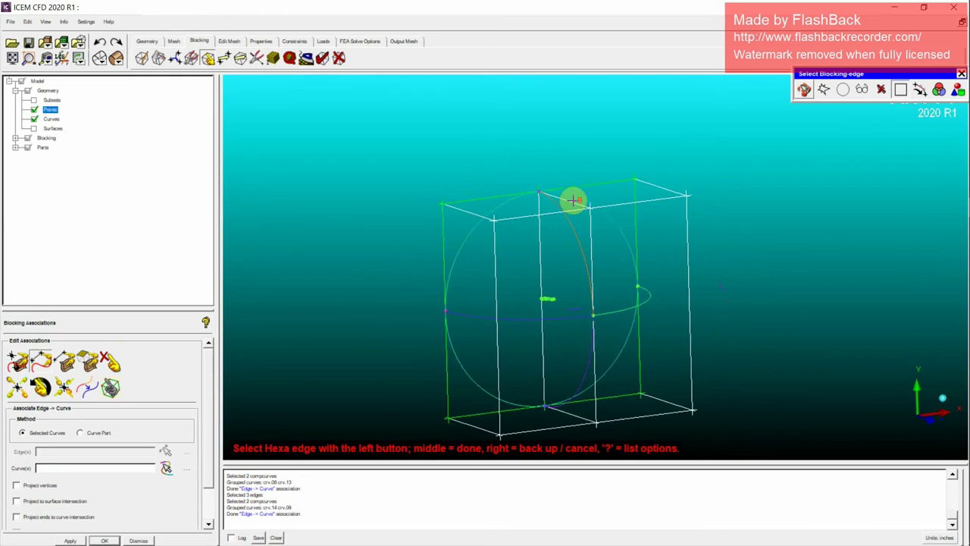
scroll(587, 232, "down", 3)
middle_click(587, 231)
left_click_drag(586, 232, 643, 318)
key("F9")
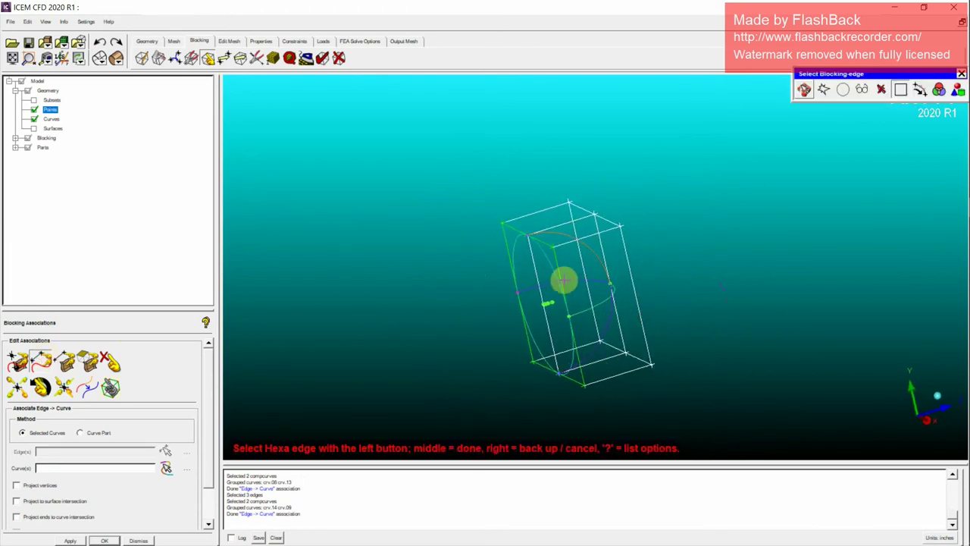
key("F9")
left_click_drag(596, 278, 697, 393)
key("F9")
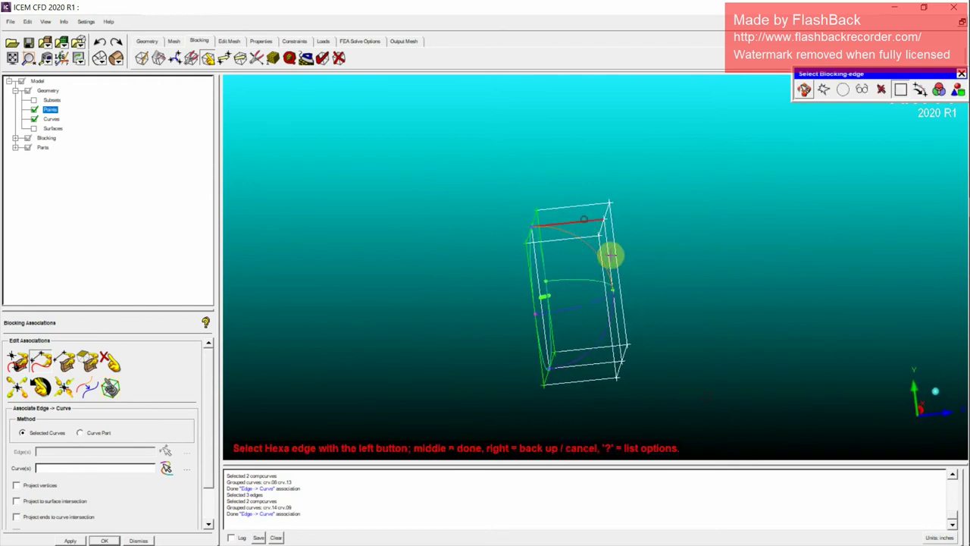
left_click(611, 256)
key("F9")
left_click_drag(641, 307, 610, 373)
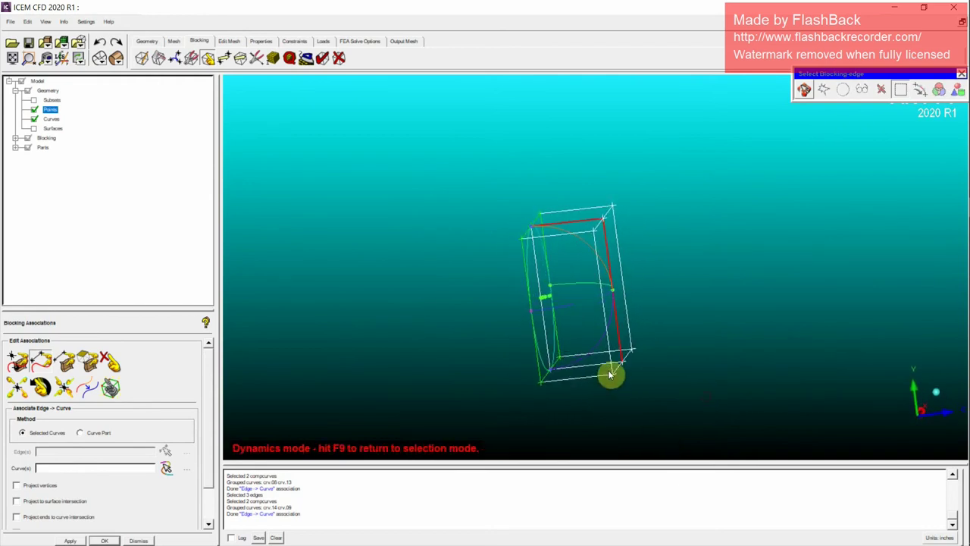
key("F9")
key("F9")
left_click_drag(662, 399, 584, 376)
key("F9")
left_click(610, 350)
key("F9")
key("F9")
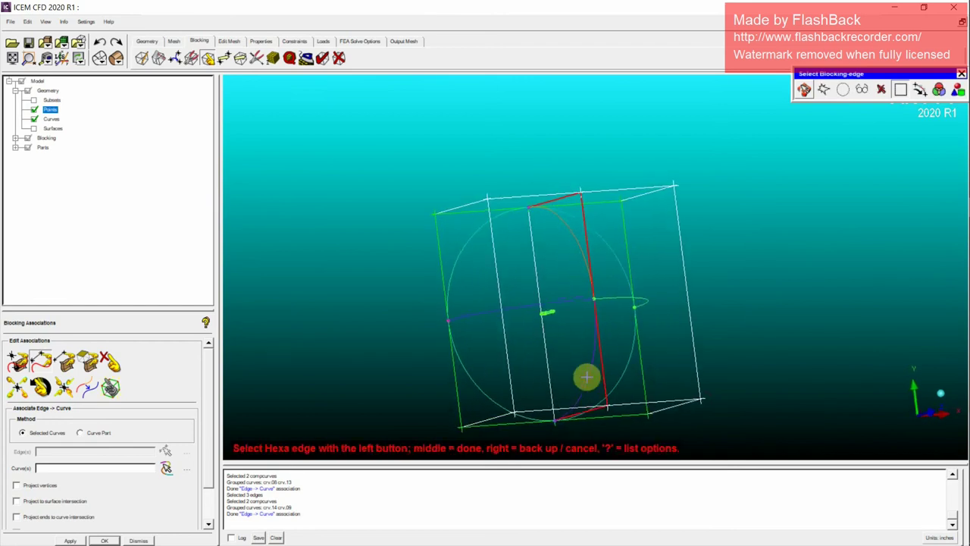
scroll(583, 352, "up", 2)
middle_click(583, 351)
scroll(578, 278, "up", 2)
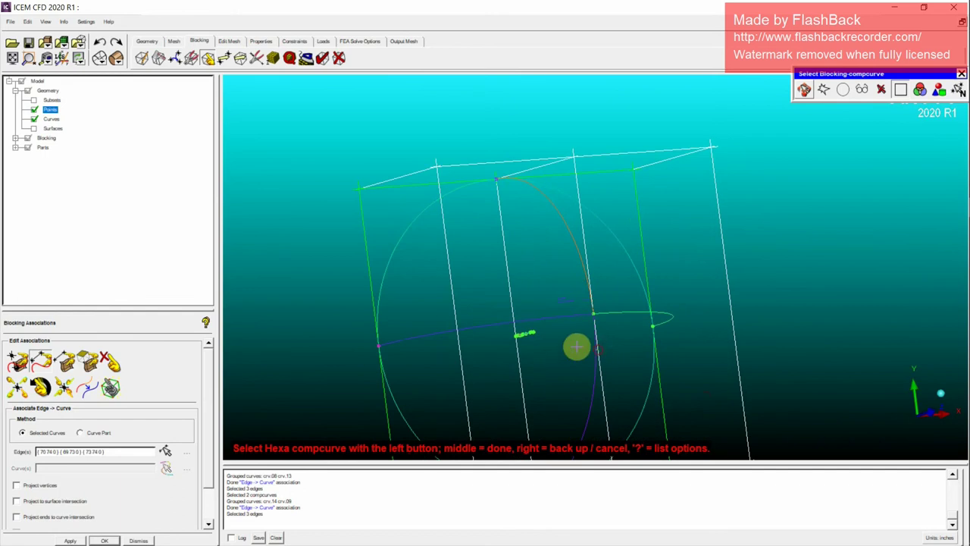
scroll(580, 351, "down", 2)
key("F9")
left_click_drag(583, 357, 322, 375)
key("F9")
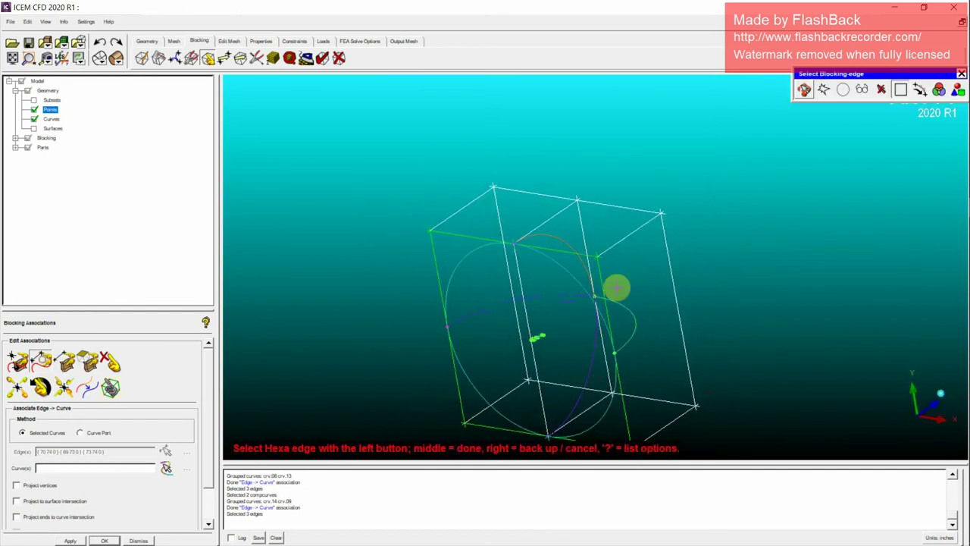
Associate the three outer block edges along the dome's central split plane with its two central arch curves.
left_click(581, 222)
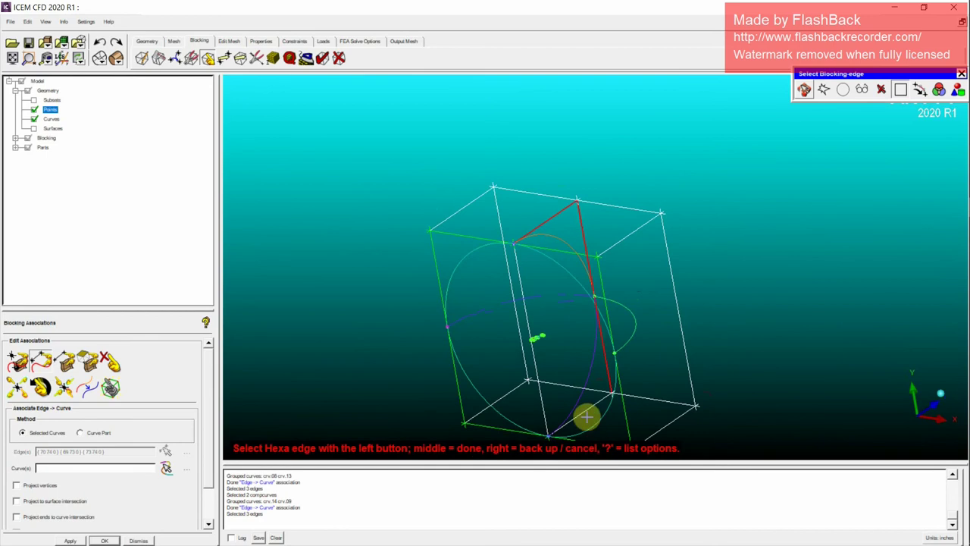
key("F9")
left_click_drag(595, 424, 563, 310)
key("F9")
middle_click(607, 301)
left_click(561, 307)
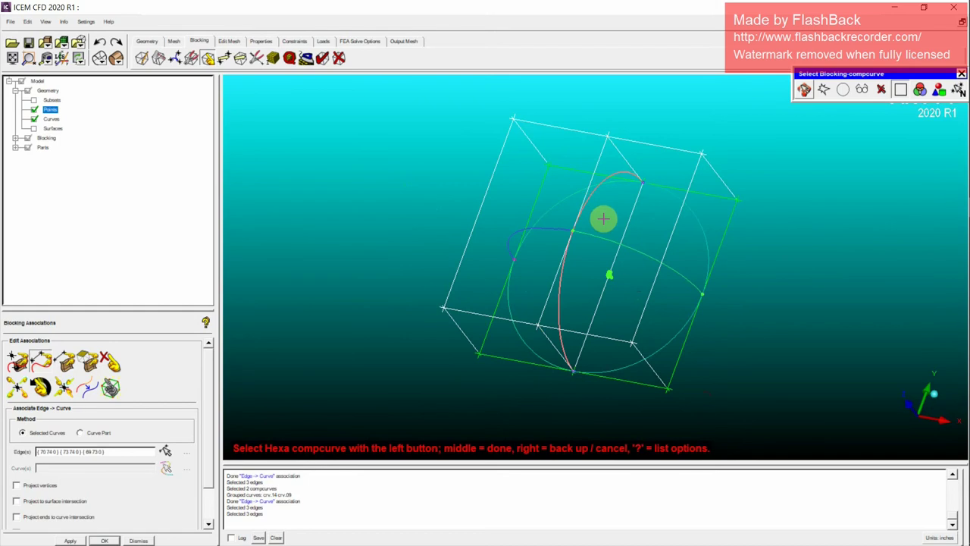
middle_click(603, 219)
Snap project all visible block vertices onto the associated geometry.
left_click(64, 388)
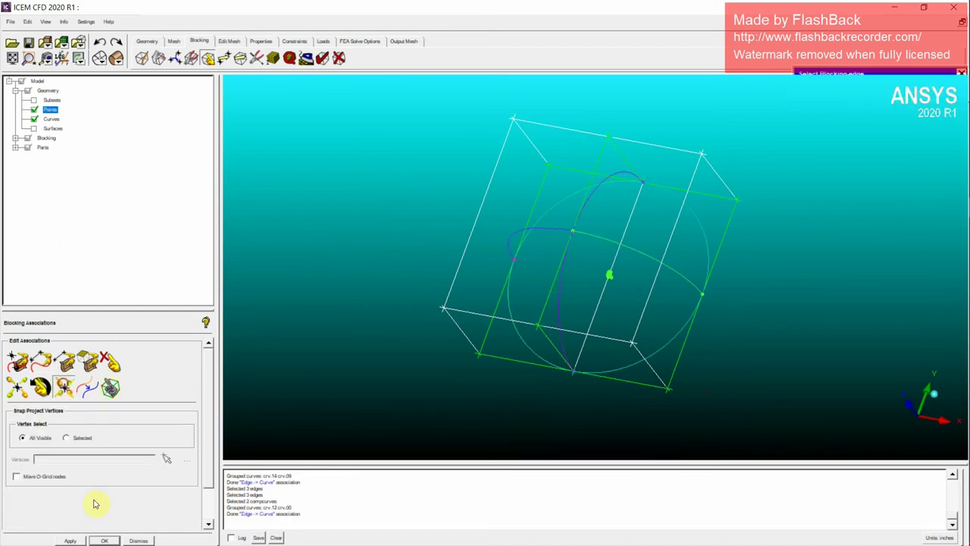
left_click(71, 540)
left_click_drag(513, 384, 440, 249)
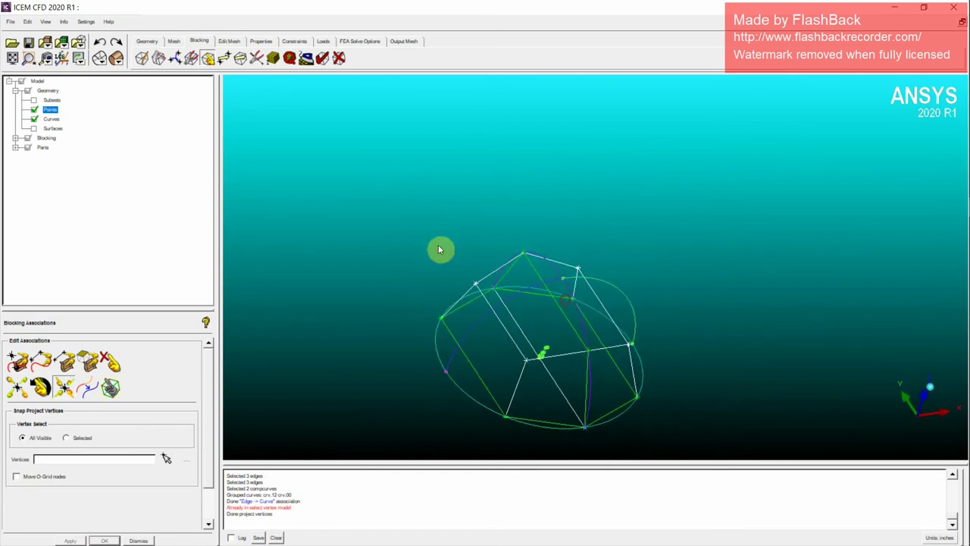
Split the negative X side edge and both negative Y edges of the circular face with the Spline method.
left_click(257, 59)
left_click(40, 359)
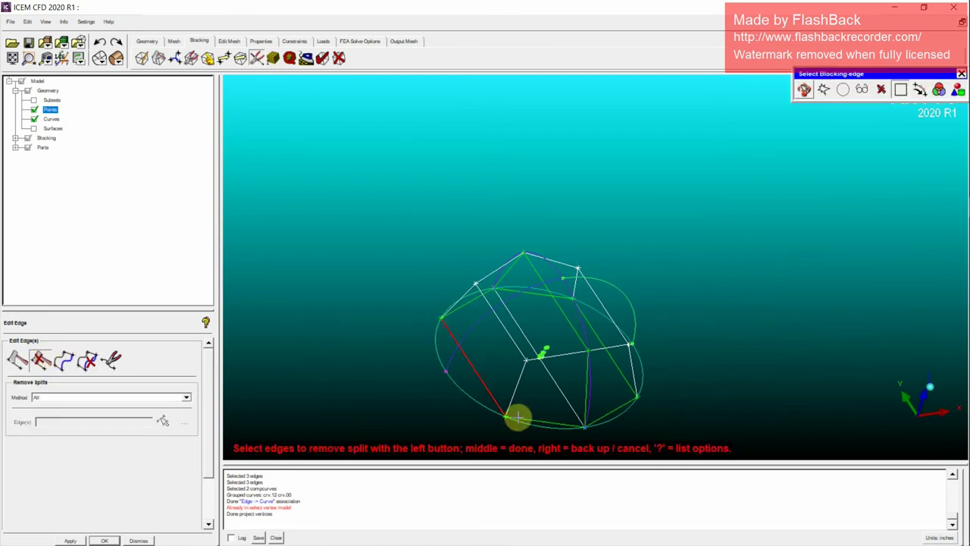
left_click(18, 362)
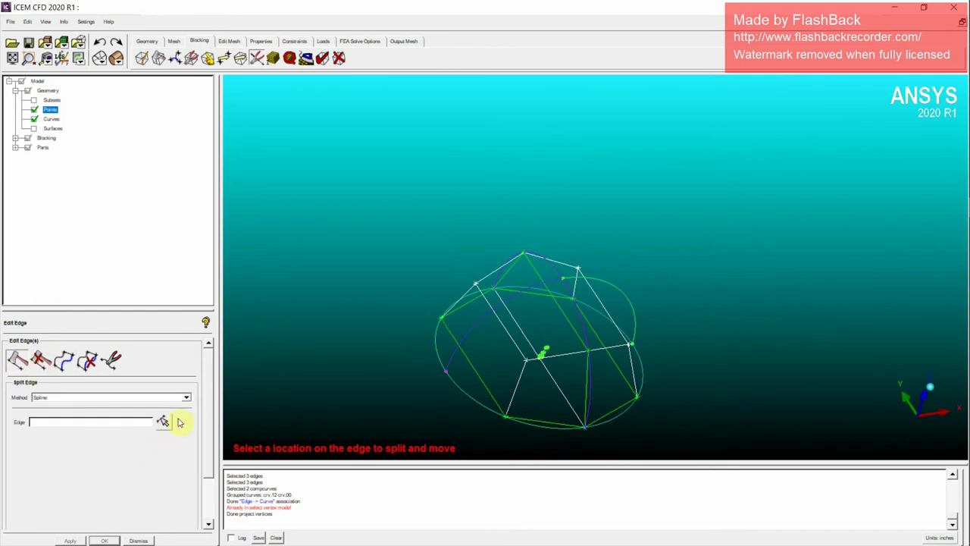
left_click(184, 398)
left_click(180, 408)
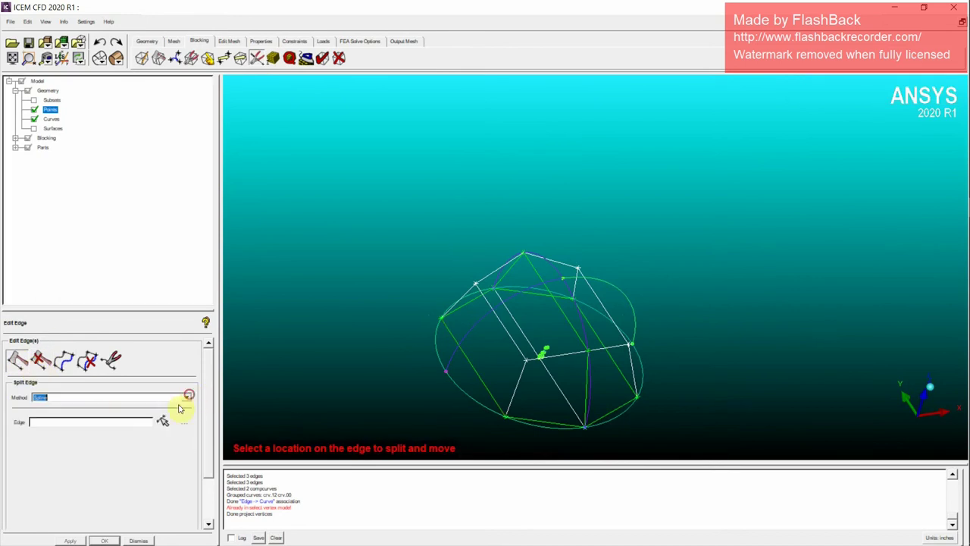
left_click(162, 422)
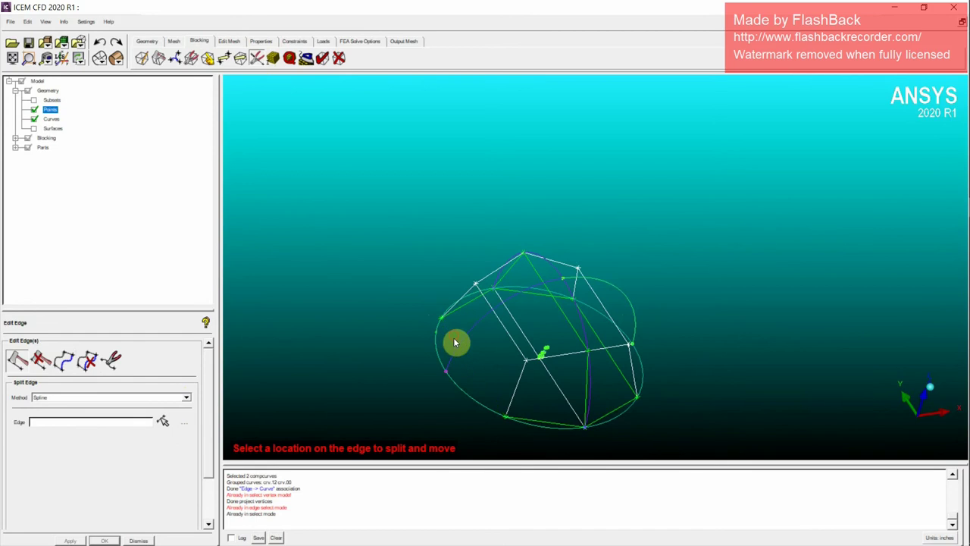
left_click(455, 343)
left_click(541, 423)
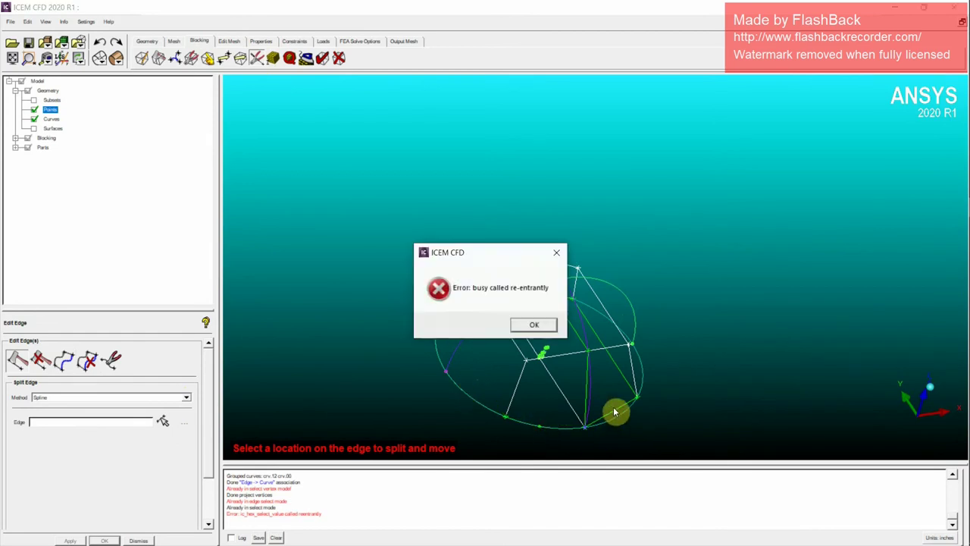
left_click(534, 325)
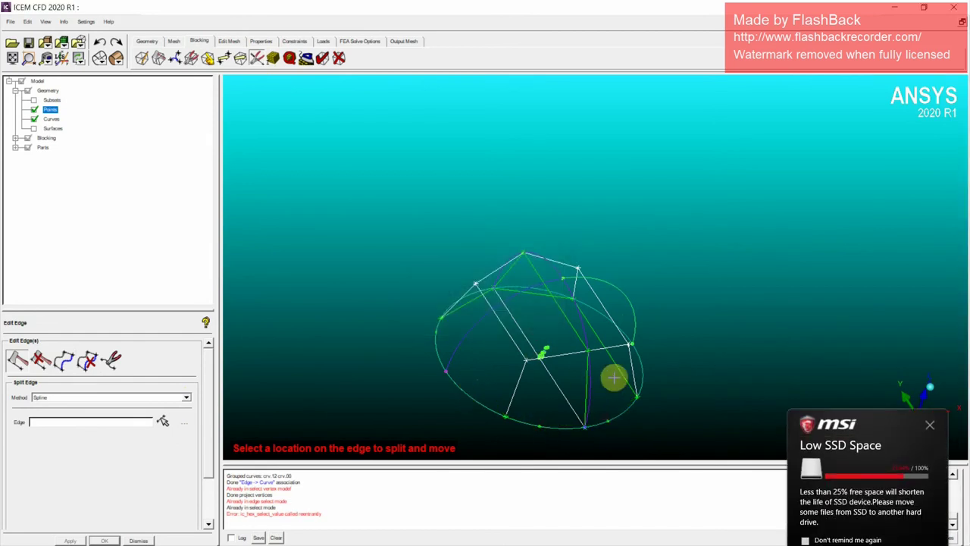
Spline-split the positive X side edge of the circular face and its positive Y edge on the positive X half.
key("F9")
left_click_drag(617, 394, 578, 318)
key("F9")
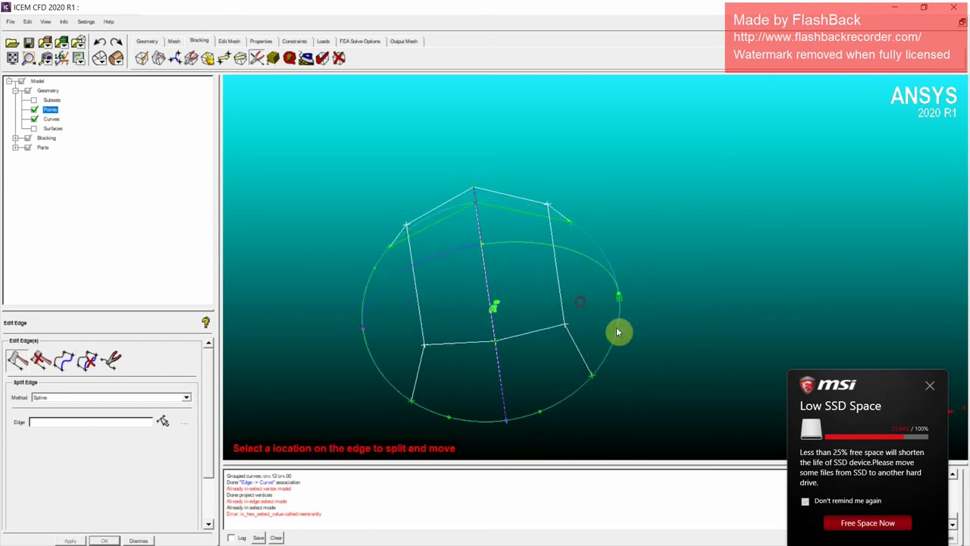
key("F9")
left_click_drag(568, 214, 533, 239)
key("F9")
left_click(533, 239)
Try splitting the remaining positive Y edge of the circular face, and undo the split made on the neighbouring unassociated edge.
left_click(422, 245)
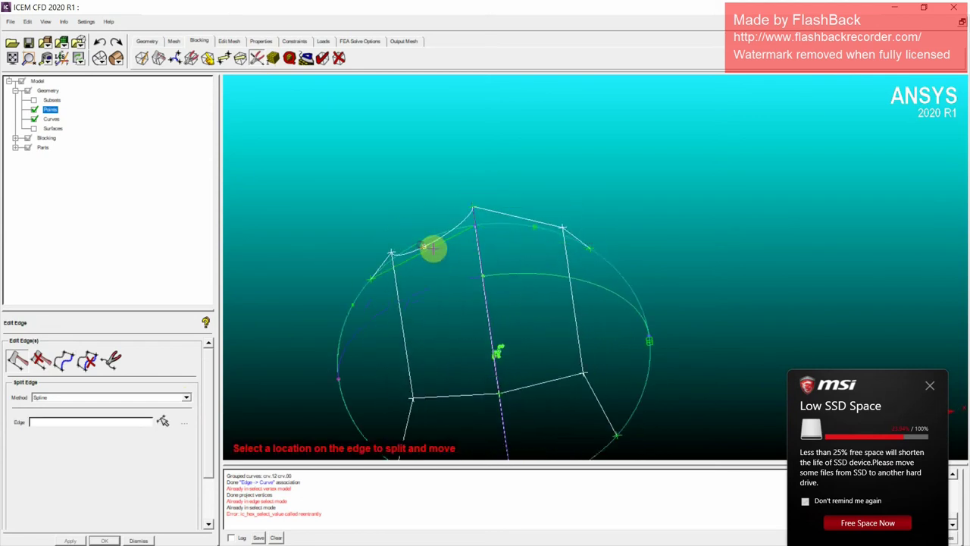
middle_click(433, 248)
left_click(101, 45)
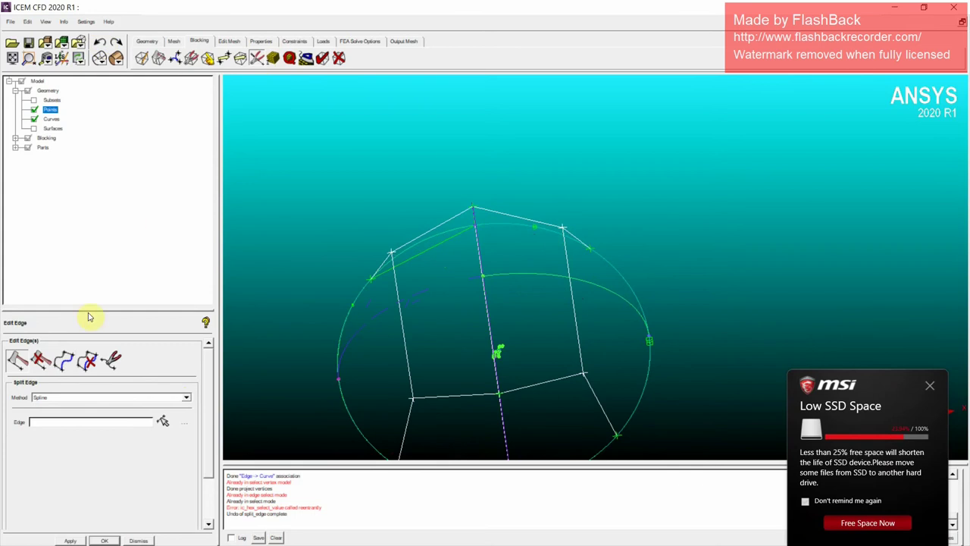
Spline-split the last positive Y edge of the circular face and the three block edges following the dome's central arch.
left_click(18, 360)
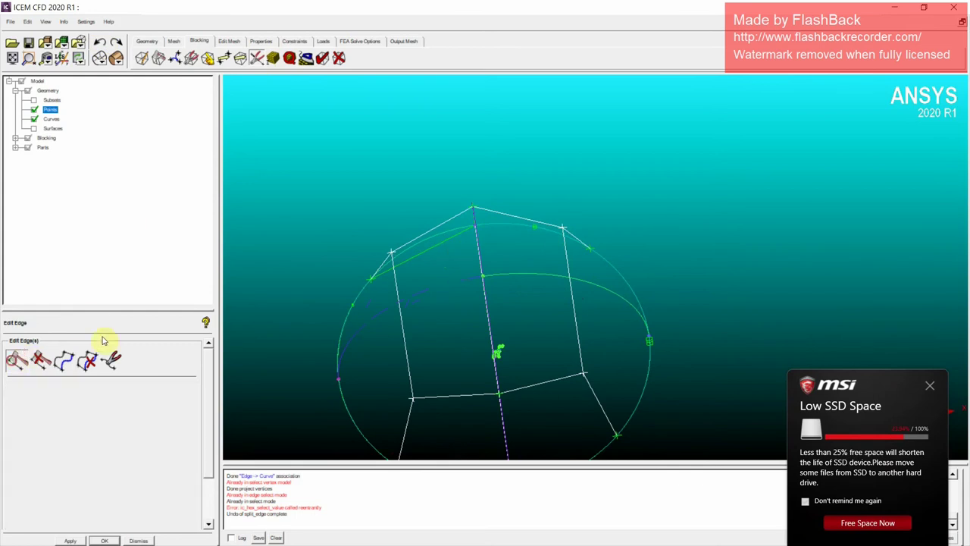
left_click_drag(432, 247, 518, 338)
left_click_drag(542, 376, 500, 319)
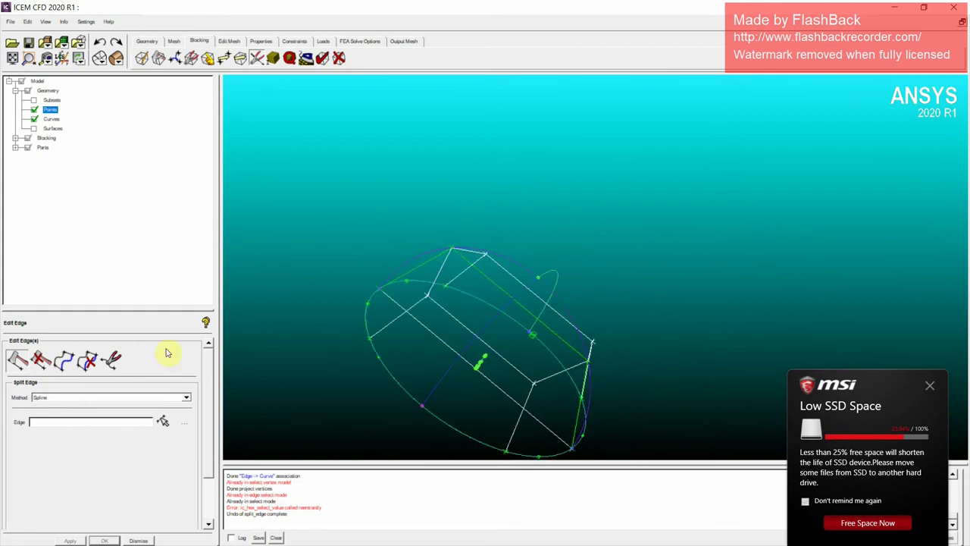
left_click(19, 361)
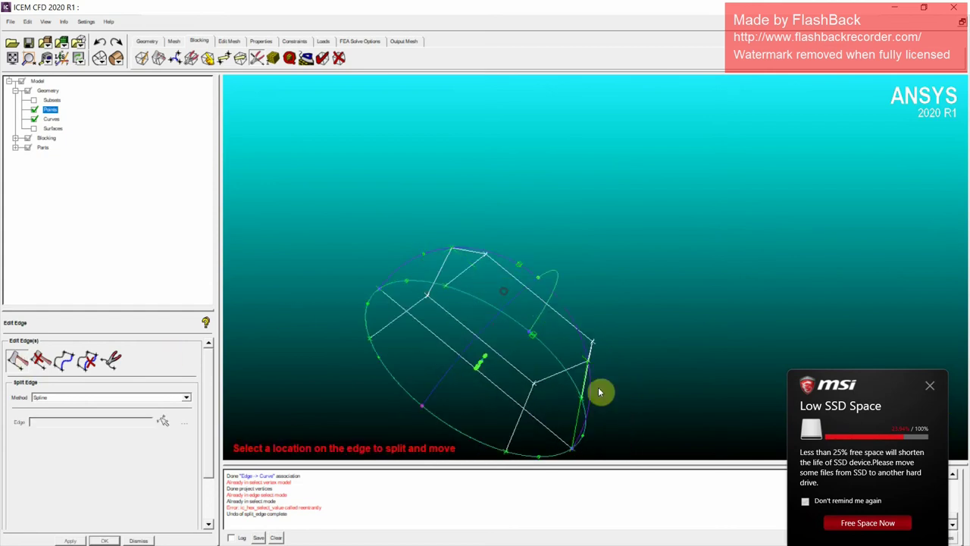
key("F9")
left_click_drag(584, 392, 543, 282)
key("F9")
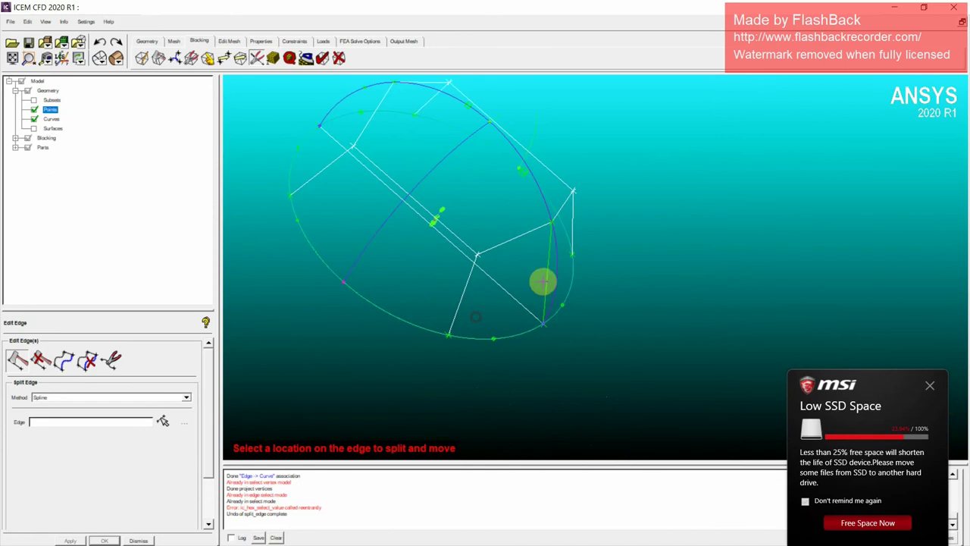
key("F9")
scroll(599, 311, "down", 5)
left_click_drag(533, 235, 467, 264)
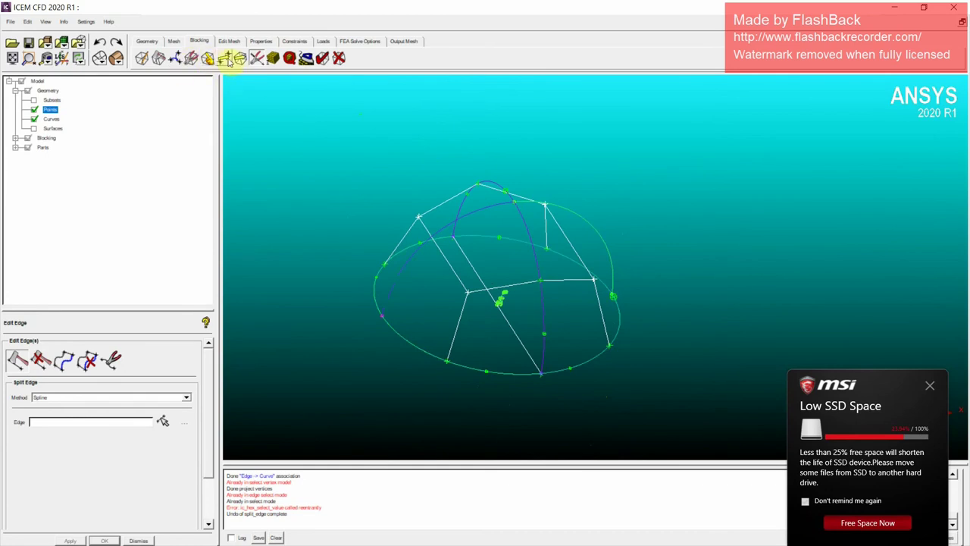
Link the shape of the dome's negative X edge at the positive Y end to the adjacent central arch edge.
left_click(179, 58)
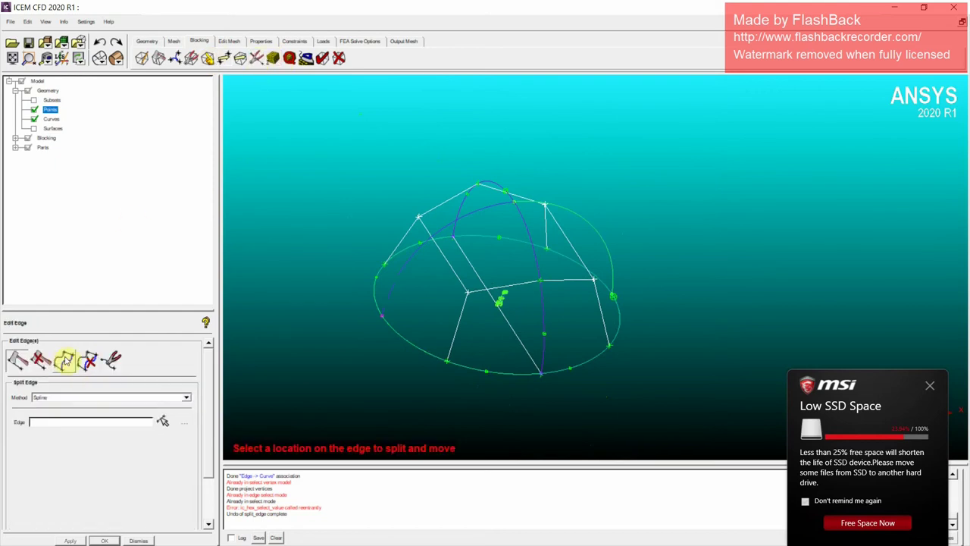
left_click(66, 360)
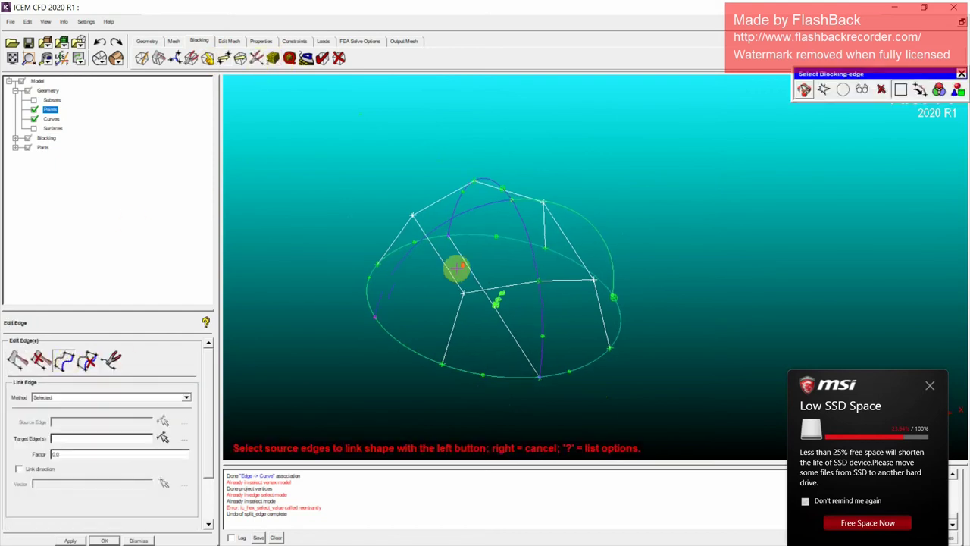
key("F9")
scroll(450, 249, "up", 2)
middle_click_drag(450, 249, 555, 339)
scroll(555, 340, "up", 2)
middle_click_drag(554, 340, 581, 363)
left_click_drag(583, 368, 460, 197)
key("F9")
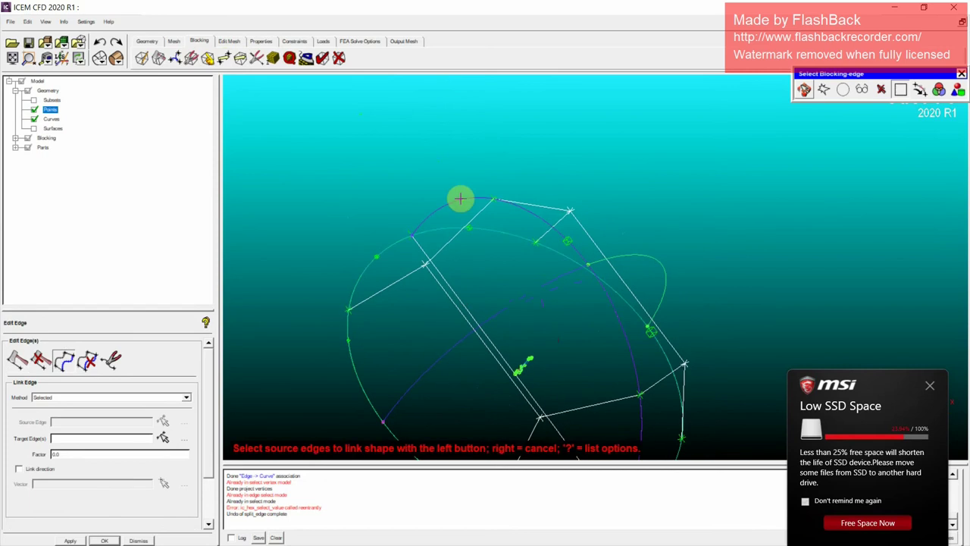
left_click(459, 198)
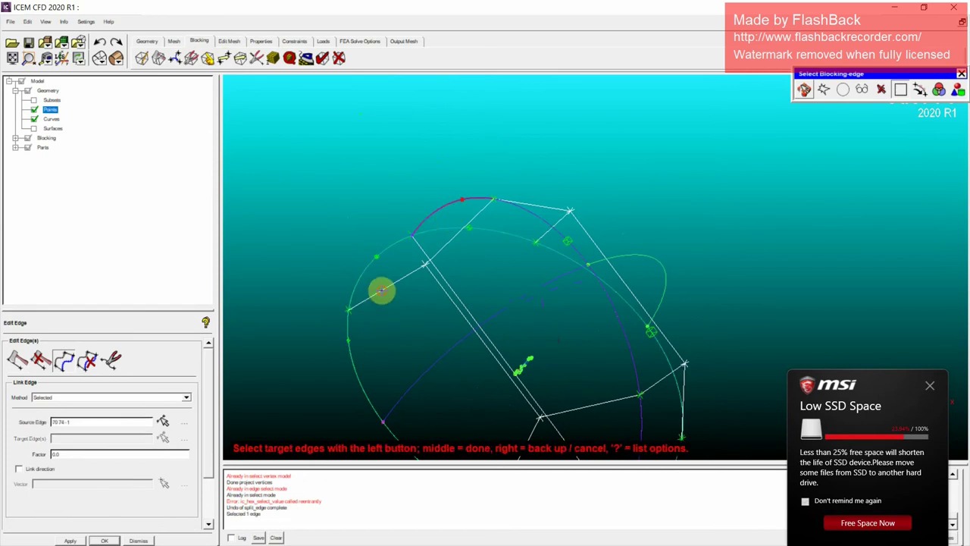
left_click(381, 290)
middle_click(396, 311)
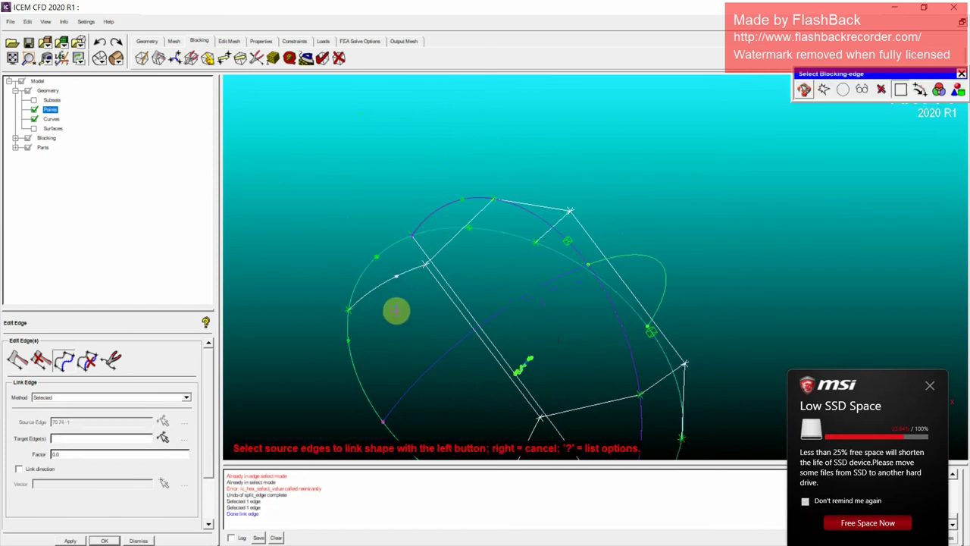
key("F9")
left_click_drag(396, 310, 480, 318)
left_click(79, 360)
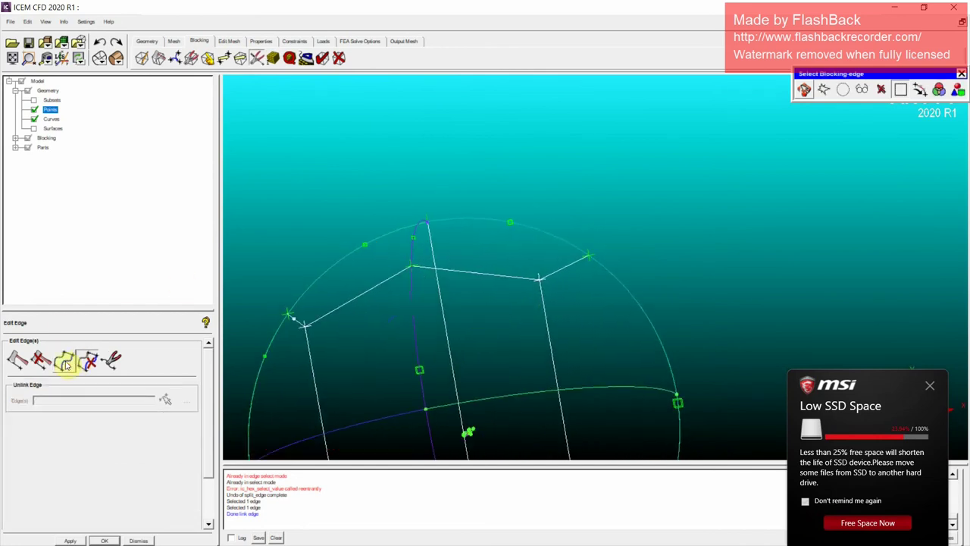
left_click(67, 364)
left_click(63, 362)
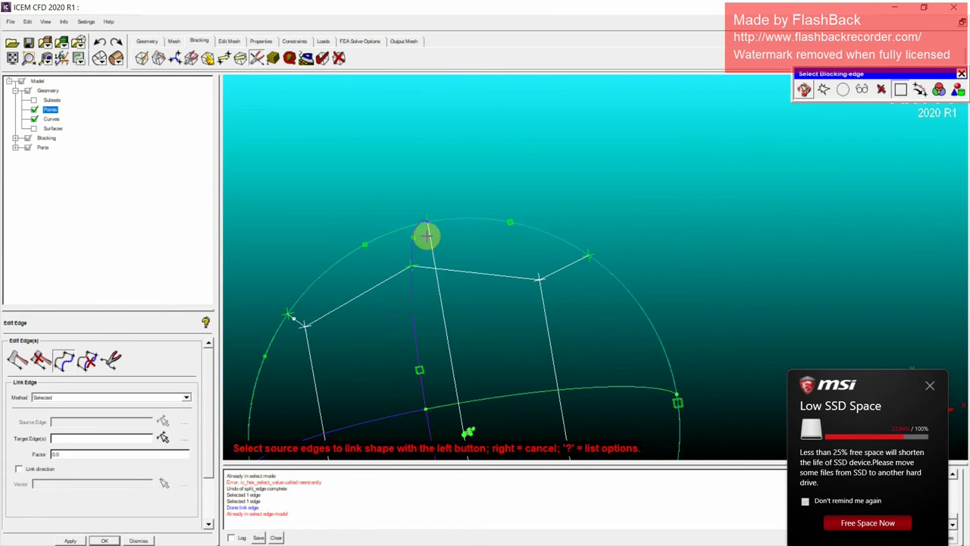
left_click(422, 239)
middle_click(522, 251)
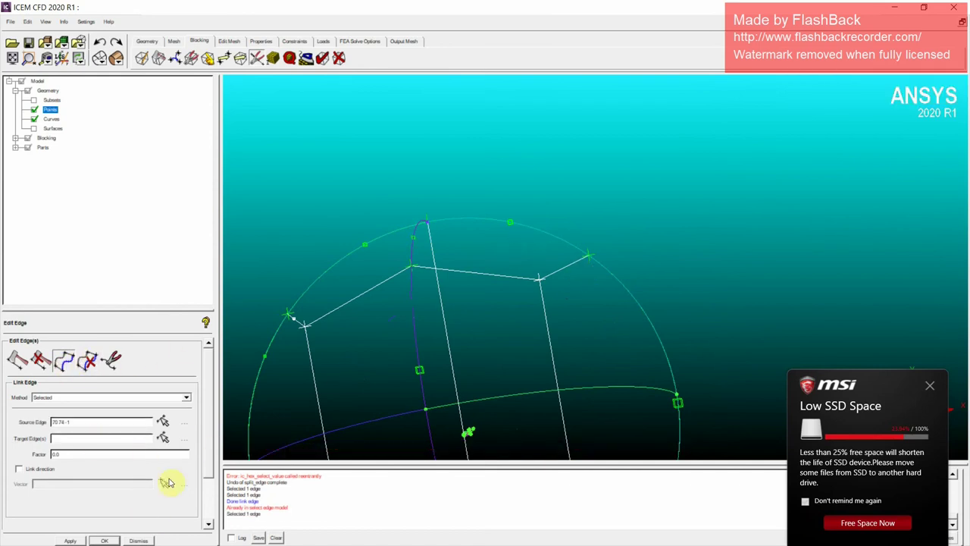
left_click_drag(208, 426, 206, 485)
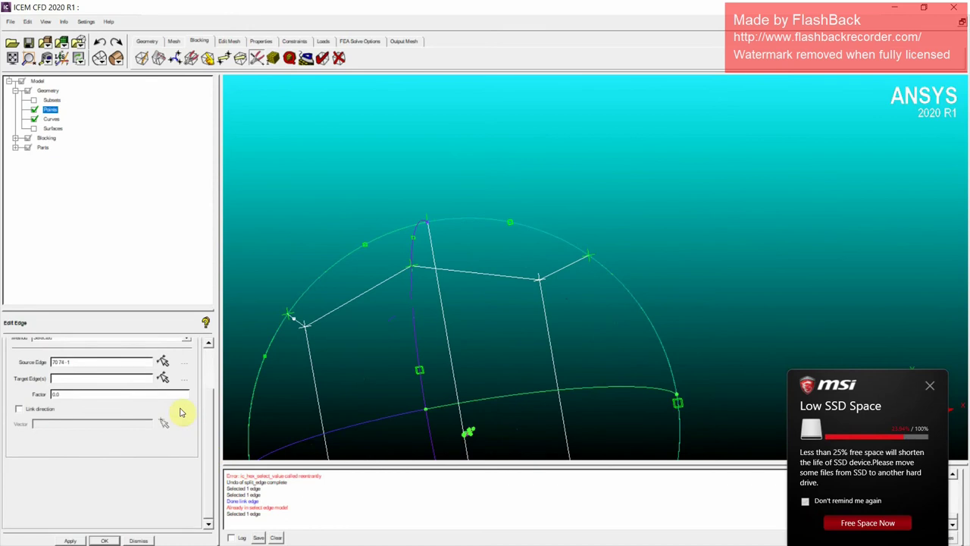
left_click_drag(210, 448, 205, 364)
Link the shape of the dome's positive X edge at the positive Y end to the adjacent central arch edge.
left_click(63, 362)
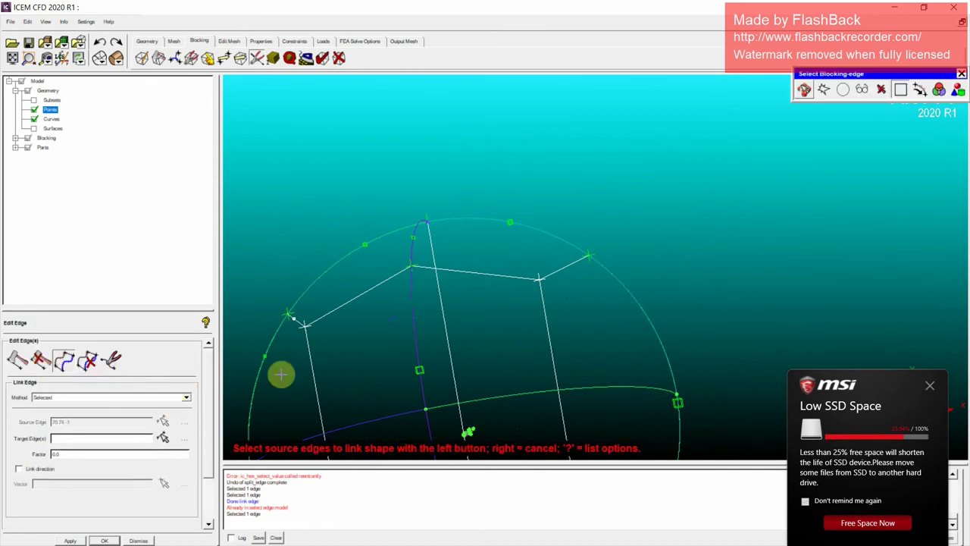
left_click(424, 246)
middle_click(569, 266)
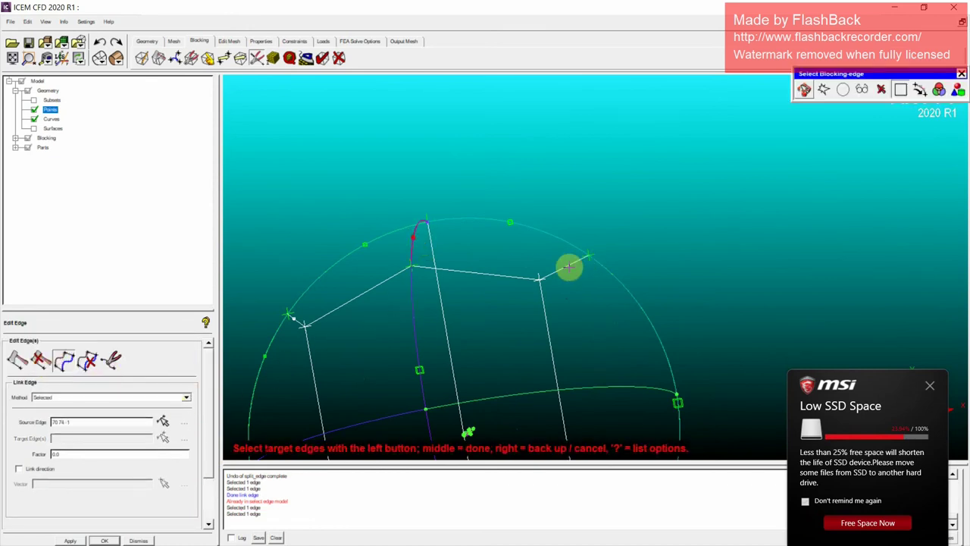
left_click(584, 293)
middle_click(585, 292)
Link the shape of the dome's positive X edge at the negative Y end to the adjacent central arch edge.
key("F9")
left_click_drag(643, 353, 618, 265)
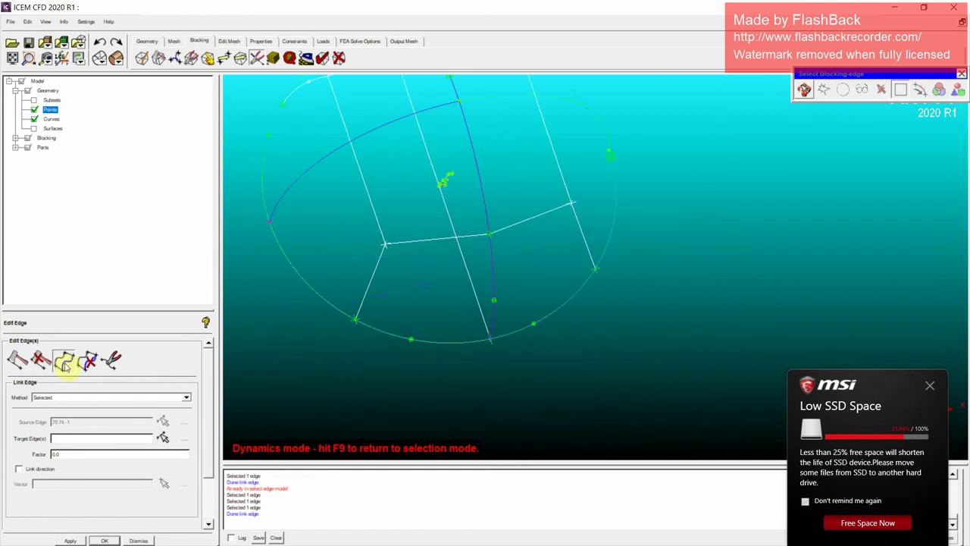
key("F9")
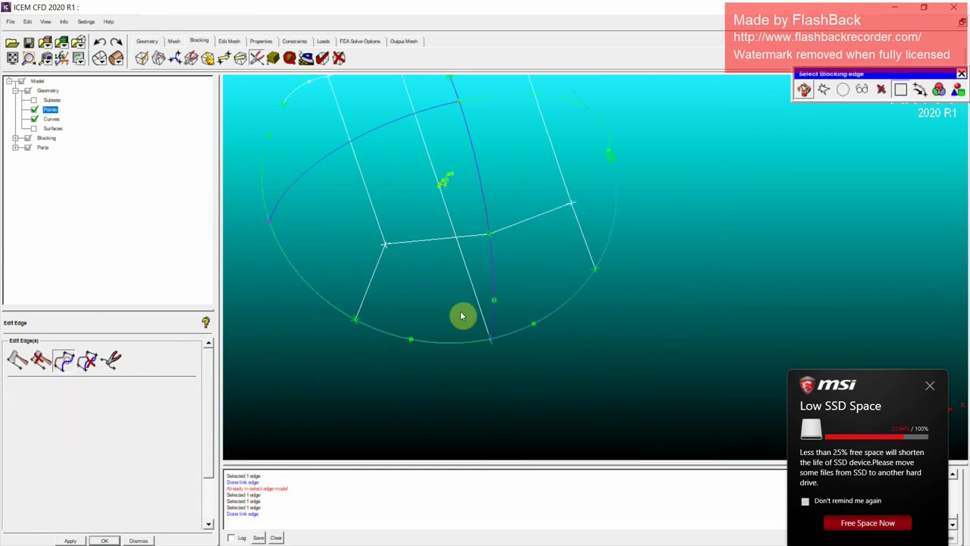
left_click(497, 282)
left_click(571, 248)
middle_click(525, 273)
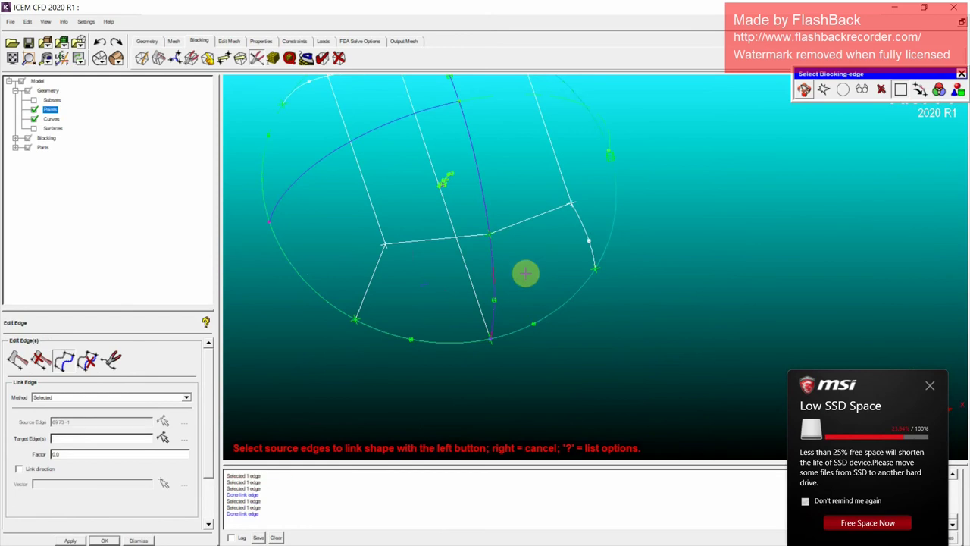
Link the negative X edge at the negative Y end to the adjacent central arch edge, and dismiss the disk-space notification.
left_click(486, 269)
left_click(373, 282)
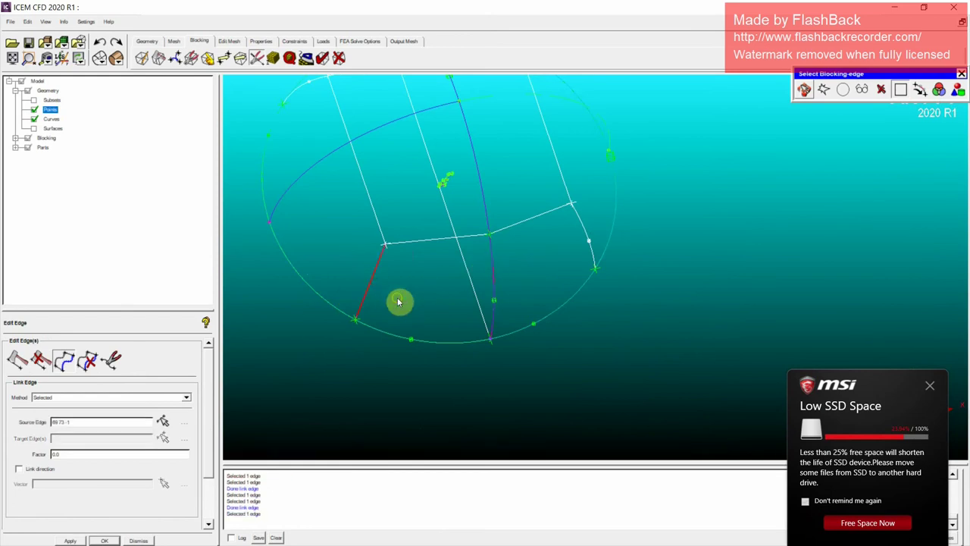
middle_click(401, 301)
middle_click(414, 282)
scroll(455, 311, "down", 3)
left_click_drag(514, 352, 803, 367)
left_click(929, 385)
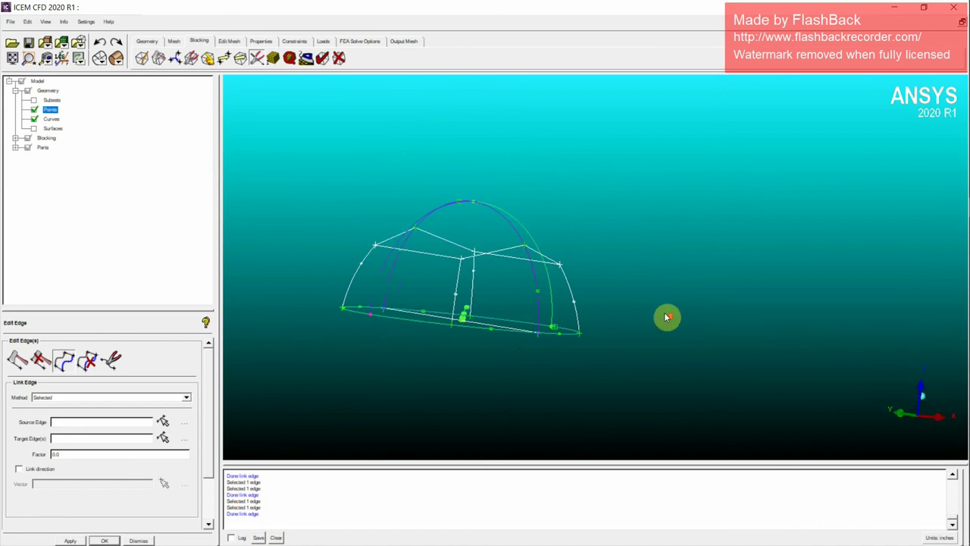
left_click_drag(667, 318, 516, 356)
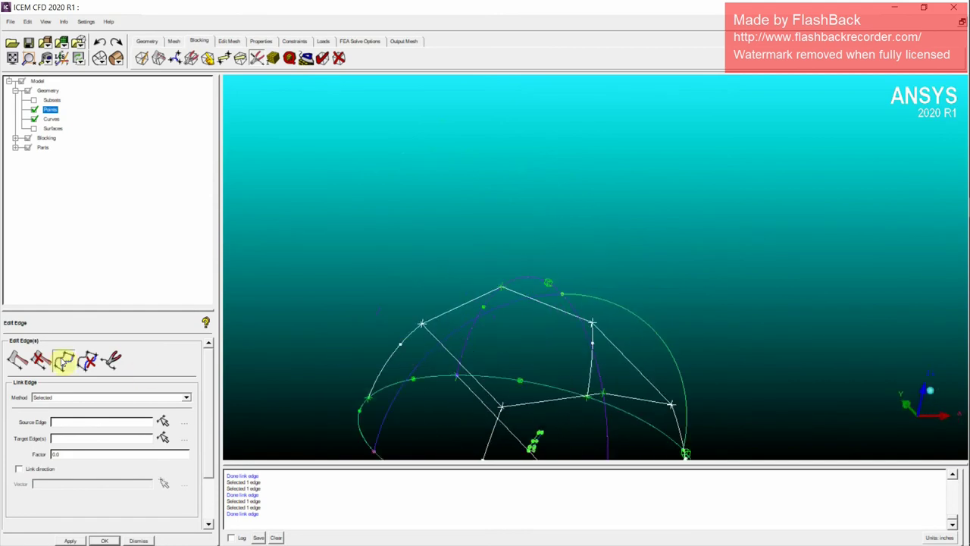
Link the shape of the dome's long longitudinal edge on the negative X side to the central arch edge.
left_click(599, 338)
key("F9")
mouse_move(599, 337)
left_mouse_down()
mouse_move(639, 294)
mouse_move(601, 322)
left_mouse_up()
left_click_drag(599, 278, 565, 296)
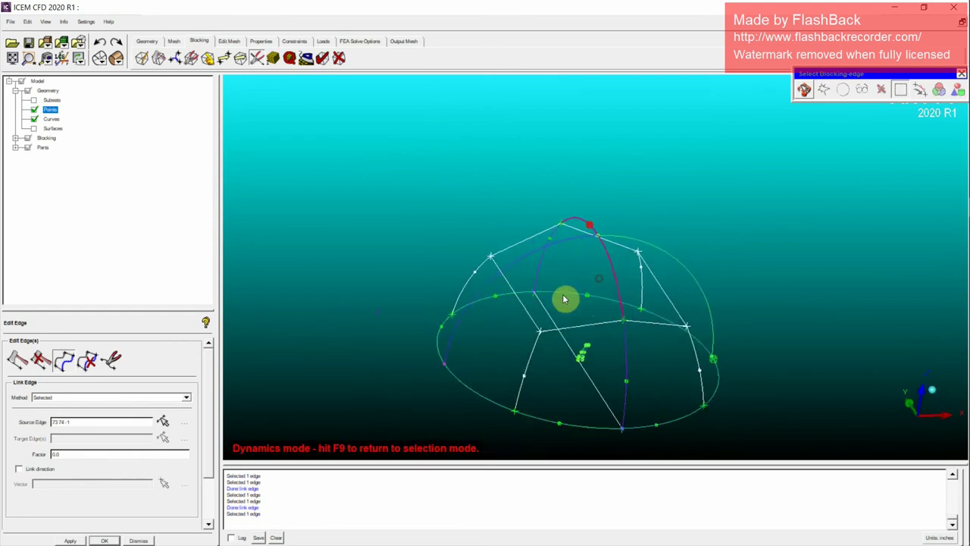
key("F9")
left_click(567, 304)
middle_click(606, 301)
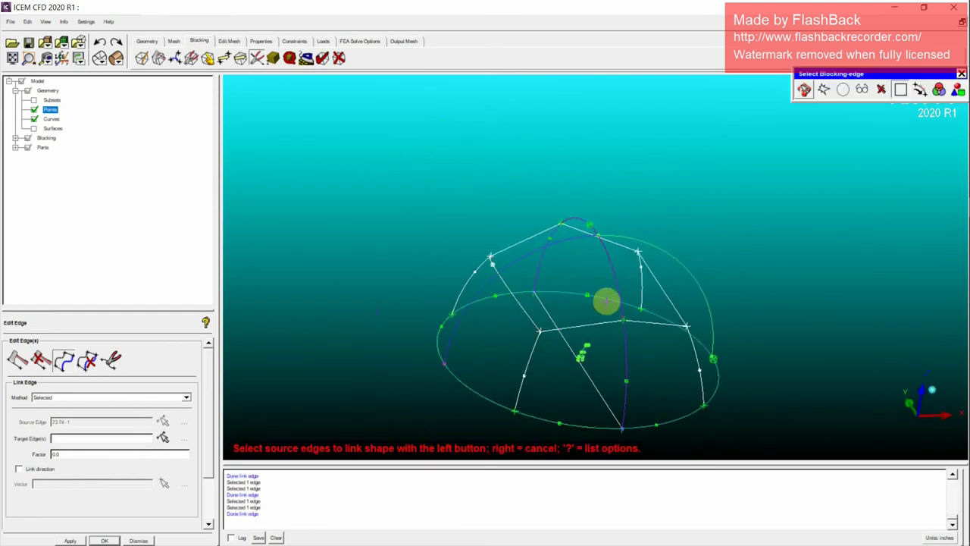
Link the shape of the dome's long longitudinal edge on the positive X side to the central arch edge.
left_click(617, 271)
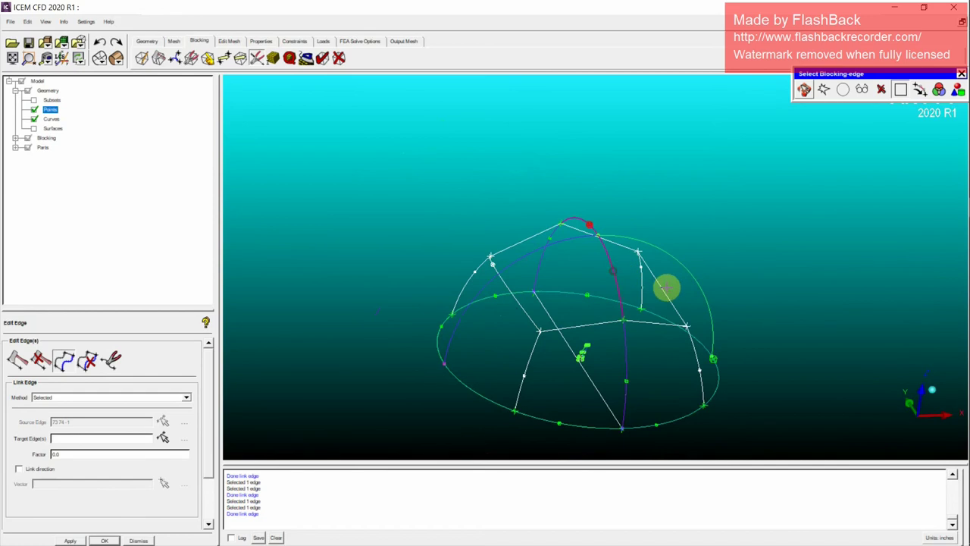
left_click(667, 287)
middle_click(684, 292)
right_click_drag(685, 292, 697, 340)
left_click_drag(697, 341, 507, 202)
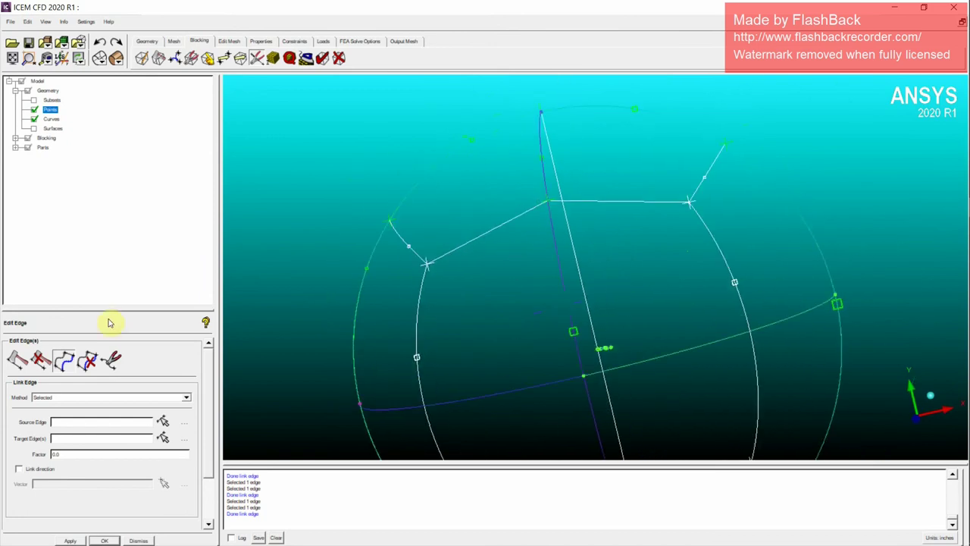
left_click(67, 361)
left_click(465, 232)
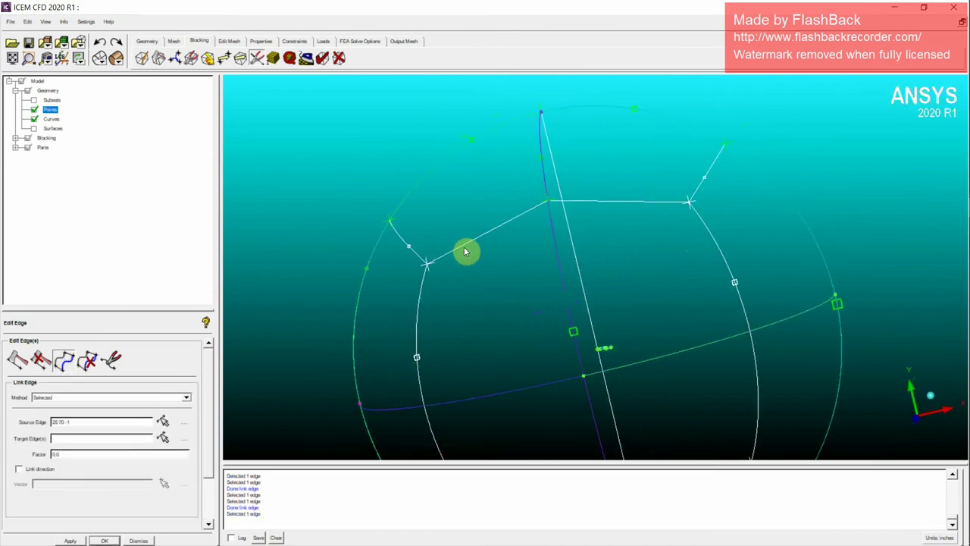
left_click(47, 361)
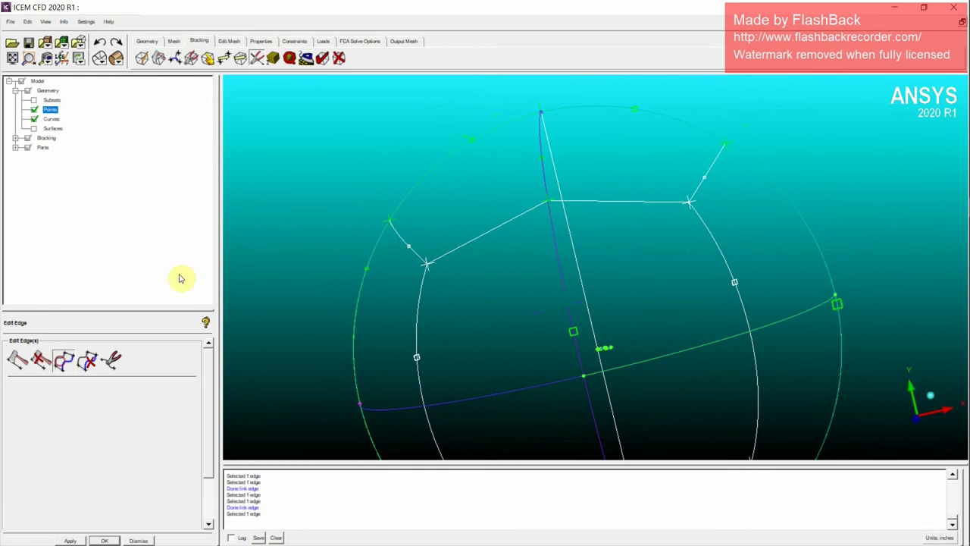
left_click(432, 170)
middle_click(486, 243)
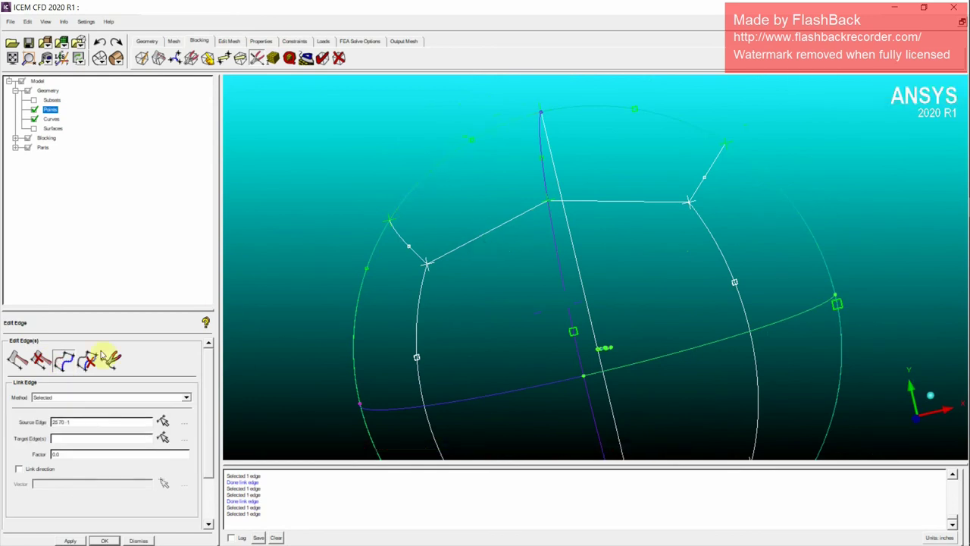
Link the dome's transverse edge on the negative X side at the positive Y end to the adjacent base rim edge.
left_click(70, 363)
left_click(422, 178)
left_click(469, 241)
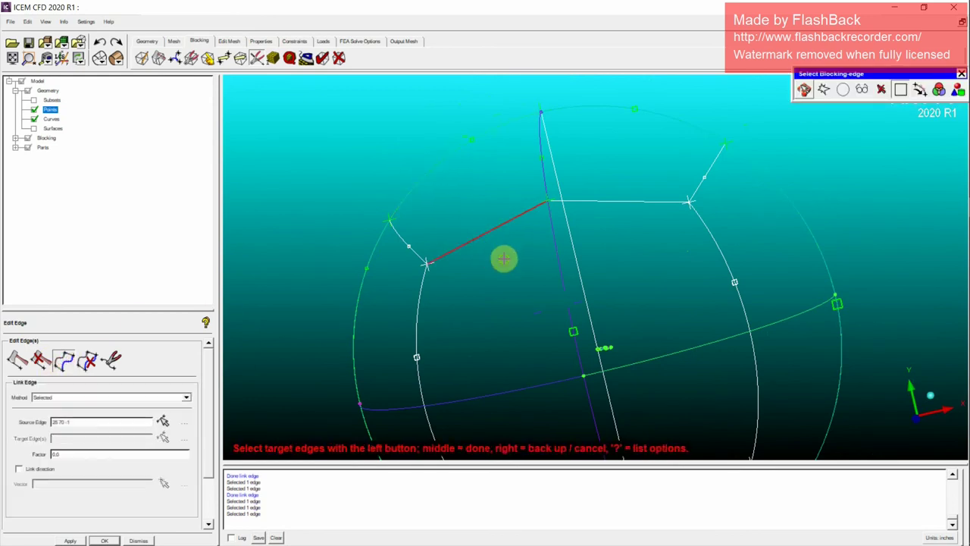
middle_click(614, 157)
Link the dome's transverse edge on the positive X side at the positive Y end to the adjacent base rim edge.
left_click(636, 114)
left_click(619, 204)
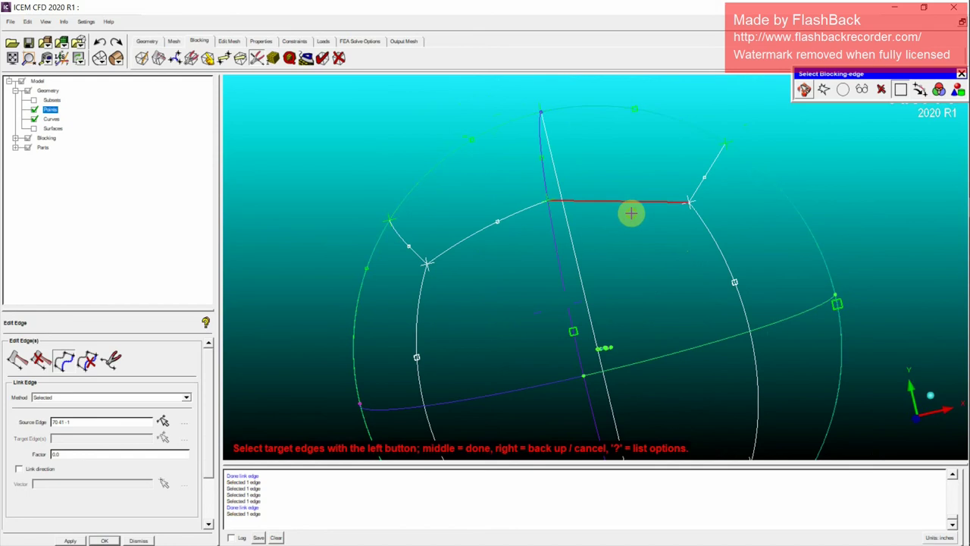
middle_click(630, 214)
Link the dome's transverse edge on the positive X side at the negative Y end to the adjacent base rim edge.
scroll(696, 345, "down", 2)
scroll(688, 357, "down", 2)
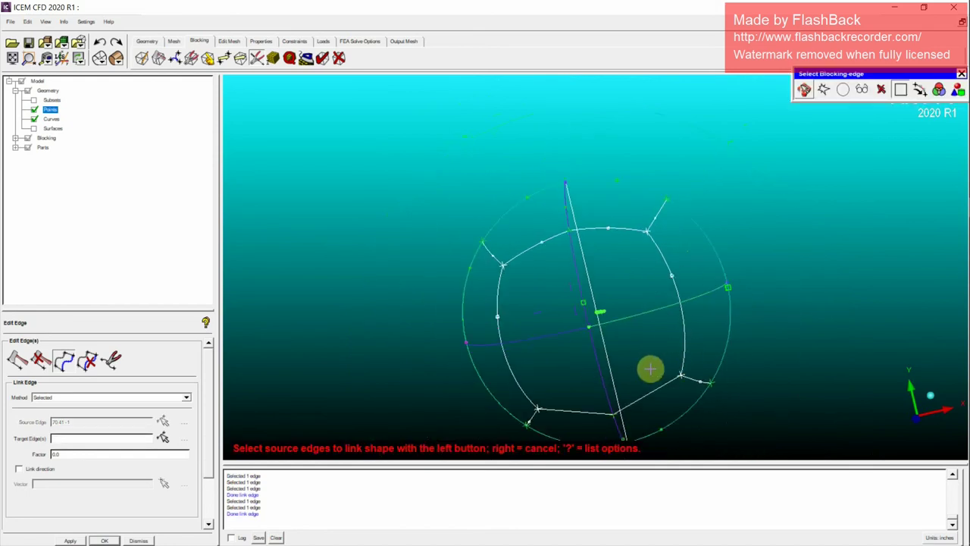
key("F9")
middle_click_drag(661, 367, 606, 280)
key("F9")
scroll(603, 297, "up", 2)
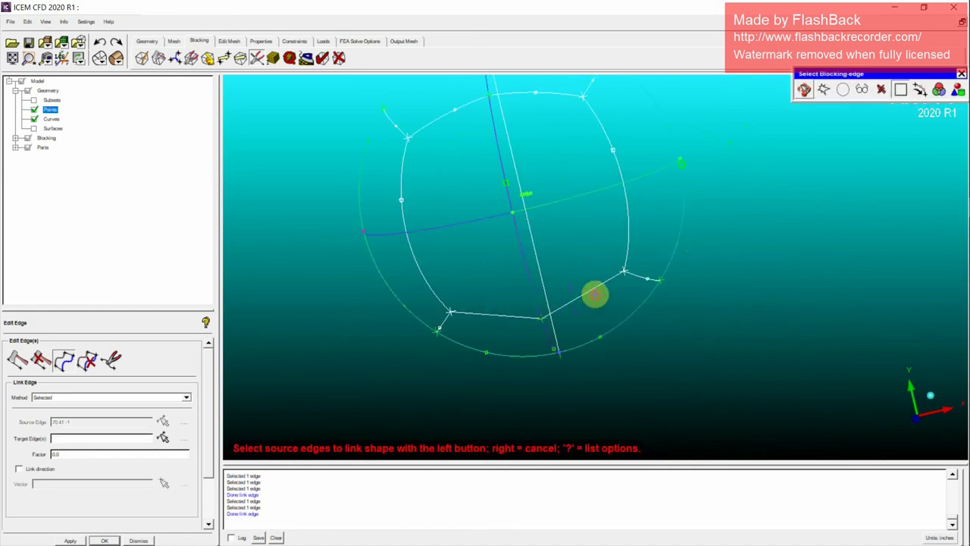
left_click(595, 293)
middle_click(651, 342)
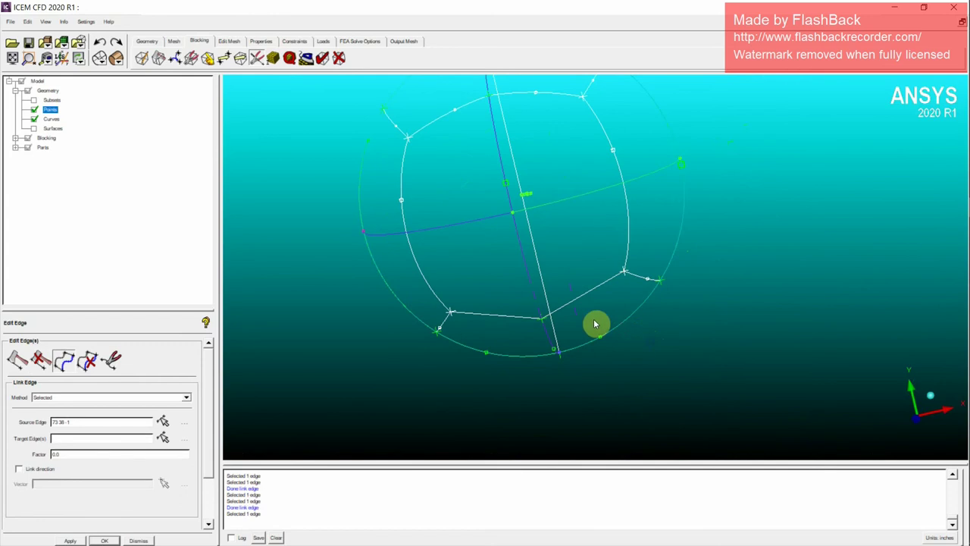
left_click(64, 365)
left_click(623, 329)
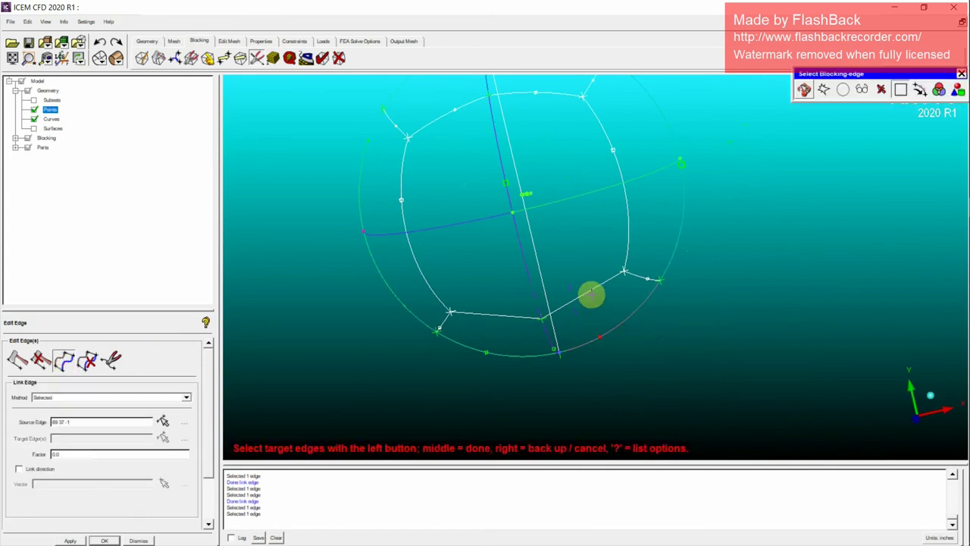
middle_click(603, 315)
Link the dome's transverse edge on the negative X side at the negative Y end to the adjacent base rim edge.
left_click(497, 357)
left_click(497, 315)
middle_click(508, 332)
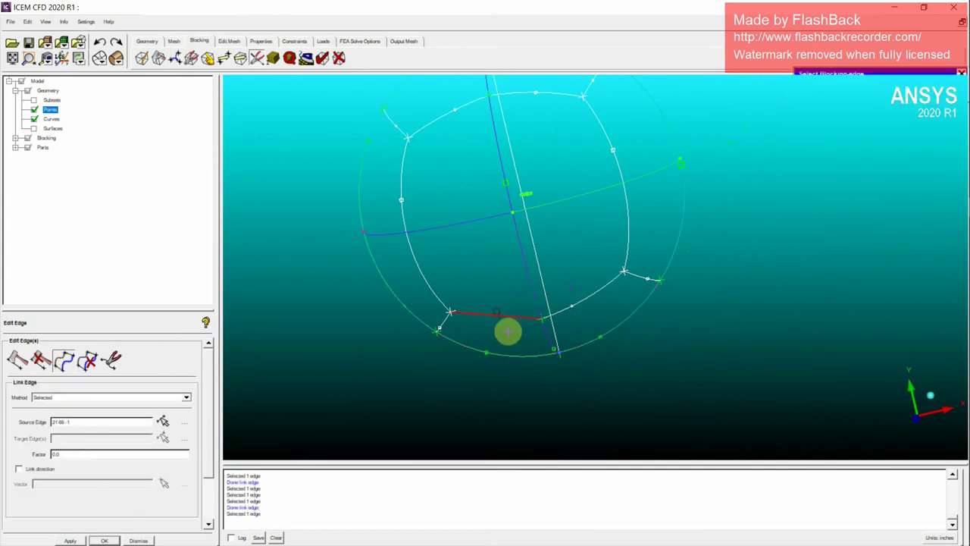
middle_click(508, 335)
scroll(511, 336, "down", 5)
left_click_drag(680, 261, 697, 319)
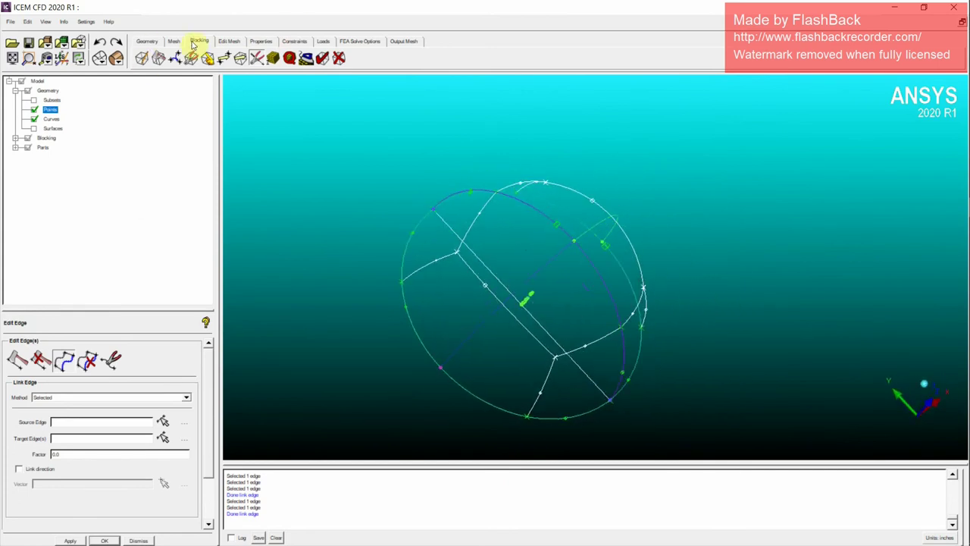
Start an O-grid block split and select both dome blocks for it.
left_click(159, 58)
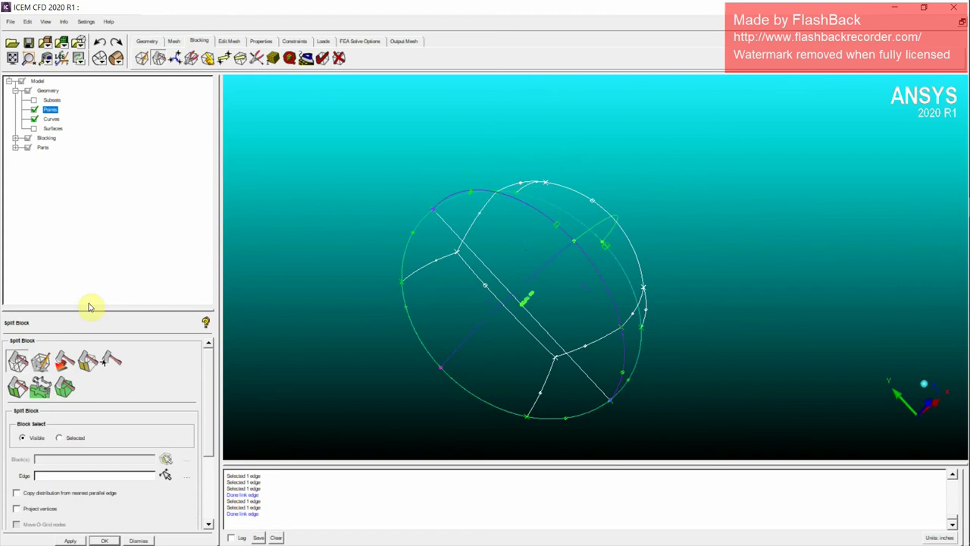
left_click(43, 362)
left_click(59, 427)
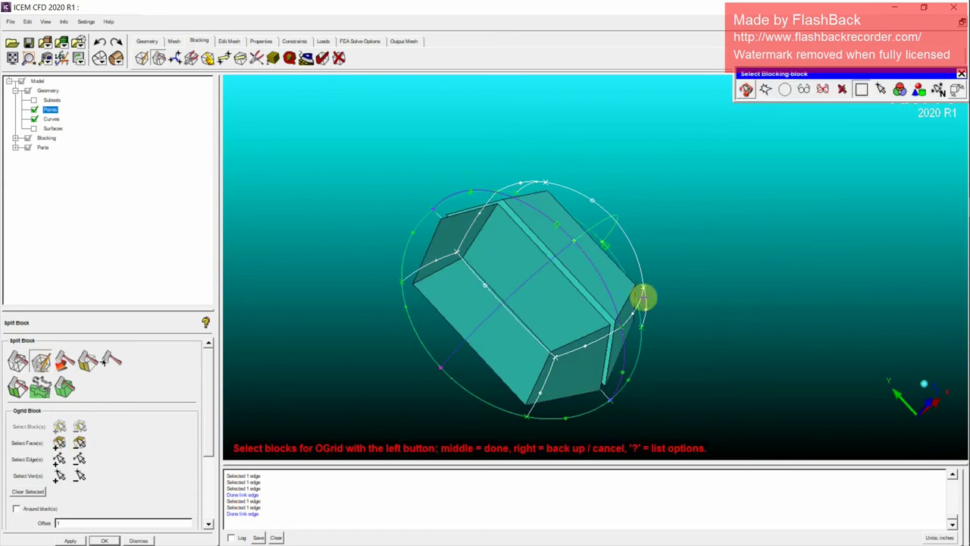
left_click(532, 310)
middle_click(506, 341)
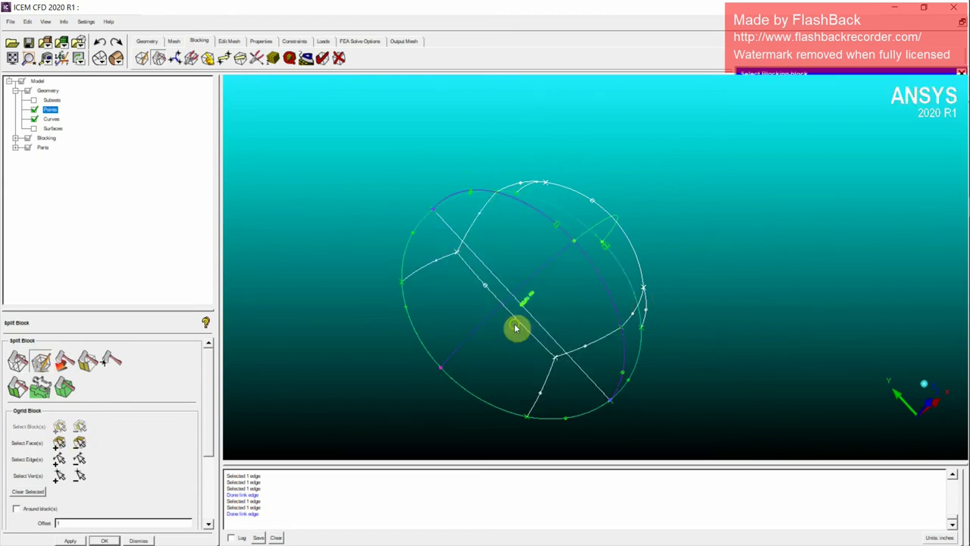
Add the two flat base faces to the O-grid selection and create the O-grid with an offset of 1.
left_click_drag(520, 268, 494, 327)
left_click(64, 447)
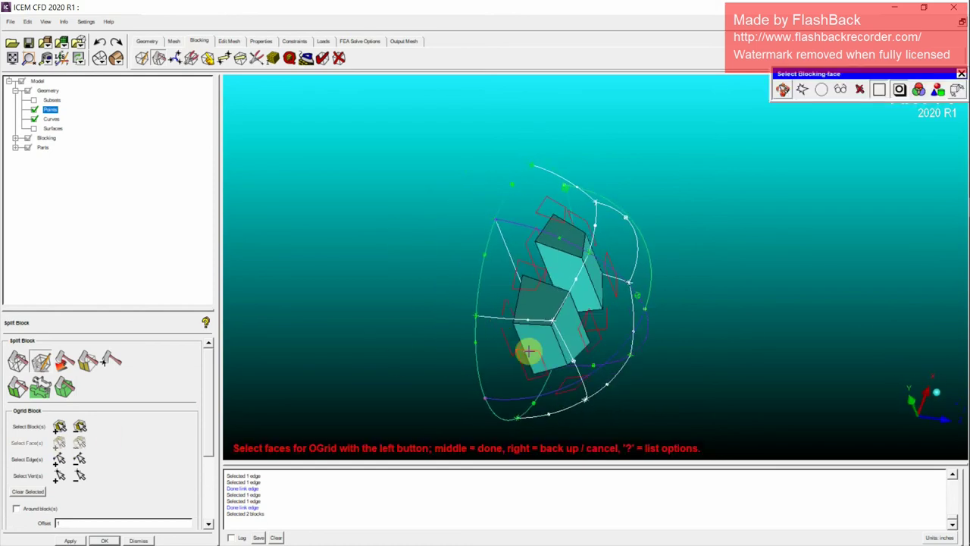
scroll(503, 311, "up", 2)
left_click_drag(537, 302, 496, 325, "ctrl")
left_click(496, 337)
left_click(518, 240)
middle_click(570, 297)
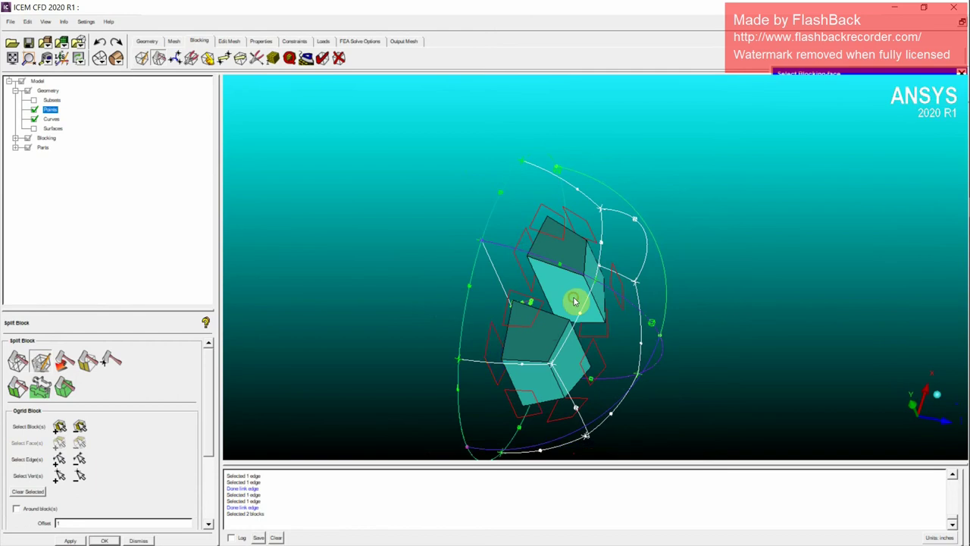
scroll(597, 329, "down", 4)
left_click_drag(681, 334, 431, 355)
left_click(69, 540)
Examine along the Z axis how the outer dome vertices line up with the O-grid's diagonal corner edges.
left_click_drag(659, 411, 876, 395)
left_click(926, 407)
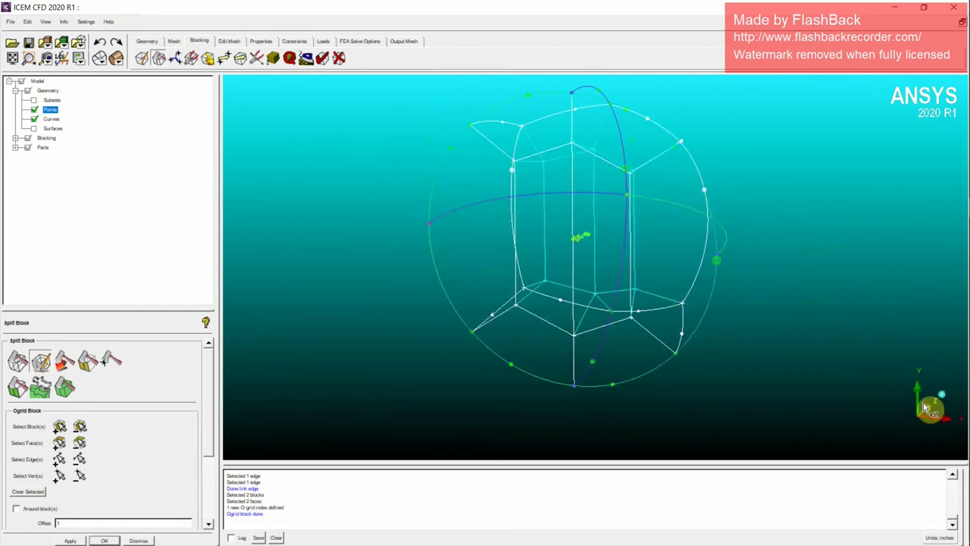
scroll(731, 344, "up", 1)
middle_click_drag(680, 276, 655, 319)
scroll(654, 342, "up", 3)
scroll(655, 318, "down", 4)
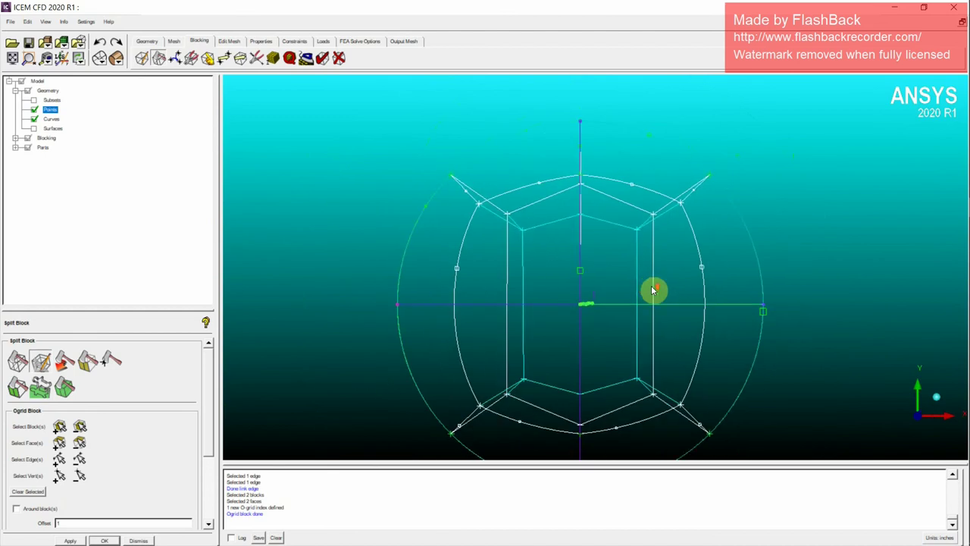
scroll(640, 261, "up", 4)
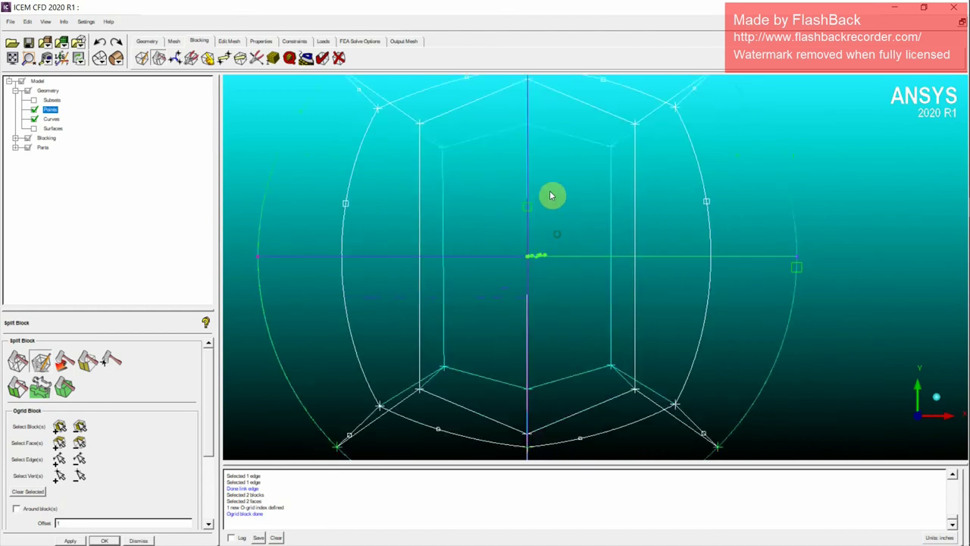
scroll(550, 199, "down", 4)
scroll(618, 348, "up", 2)
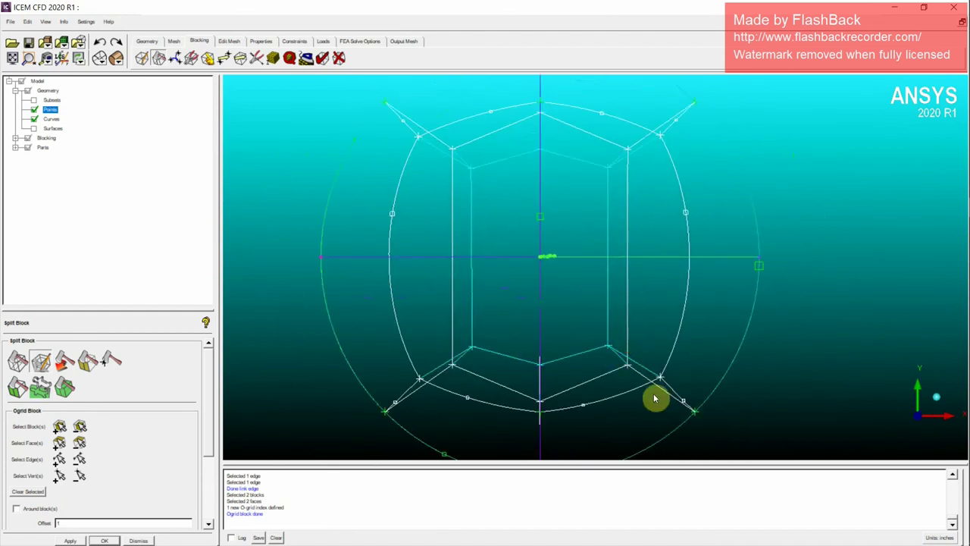
scroll(659, 396, "down", 3)
mouse_move(661, 400)
left_mouse_down()
mouse_move(660, 373)
mouse_move(584, 338)
mouse_move(391, 318)
mouse_move(699, 341)
mouse_move(660, 402)
left_mouse_up()
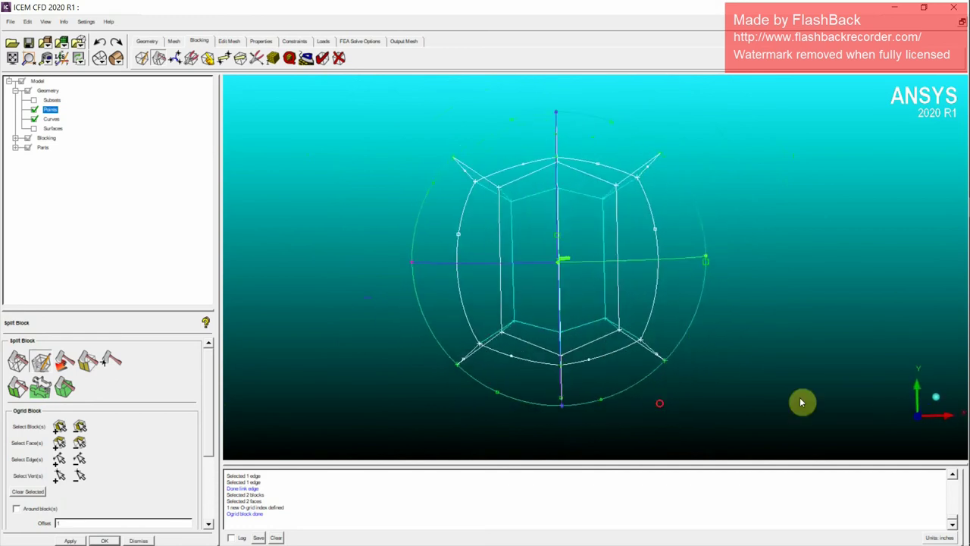
left_click(919, 418)
middle_click_drag(686, 359, 678, 338)
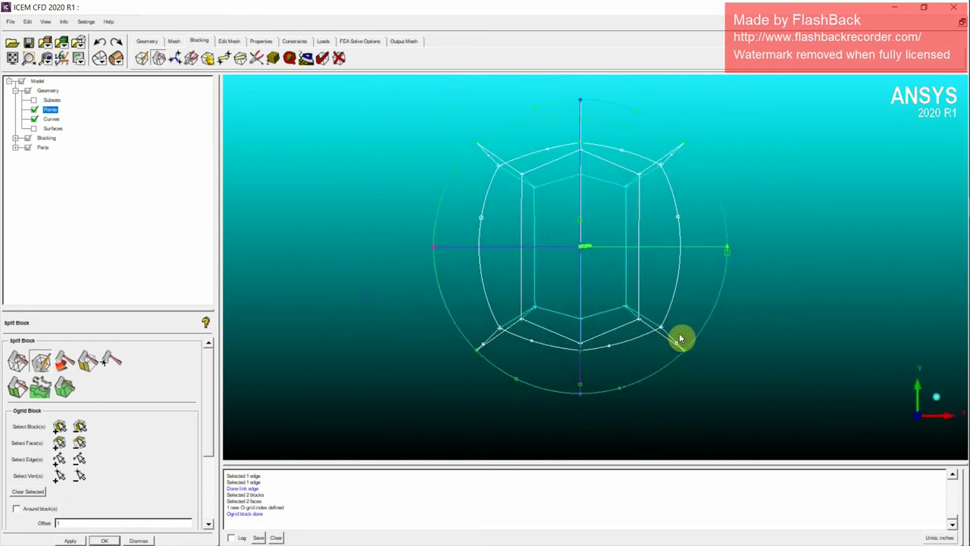
scroll(658, 332, "up", 3)
middle_click_drag(708, 392, 668, 351)
right_click_drag(668, 354, 665, 333)
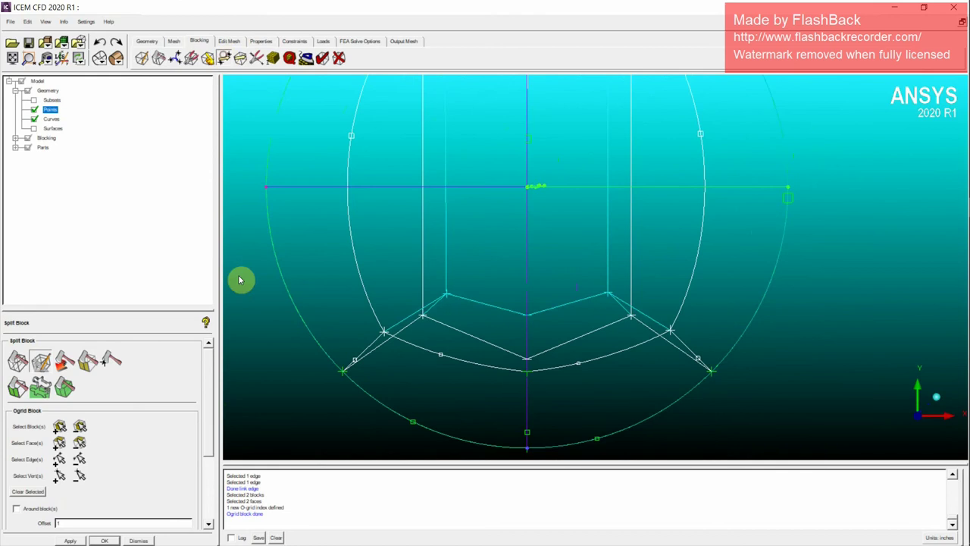
Move the outer dome's corner vertices, with Z fixed, so they line up with the O-grid's diagonal edges.
left_click(224, 58)
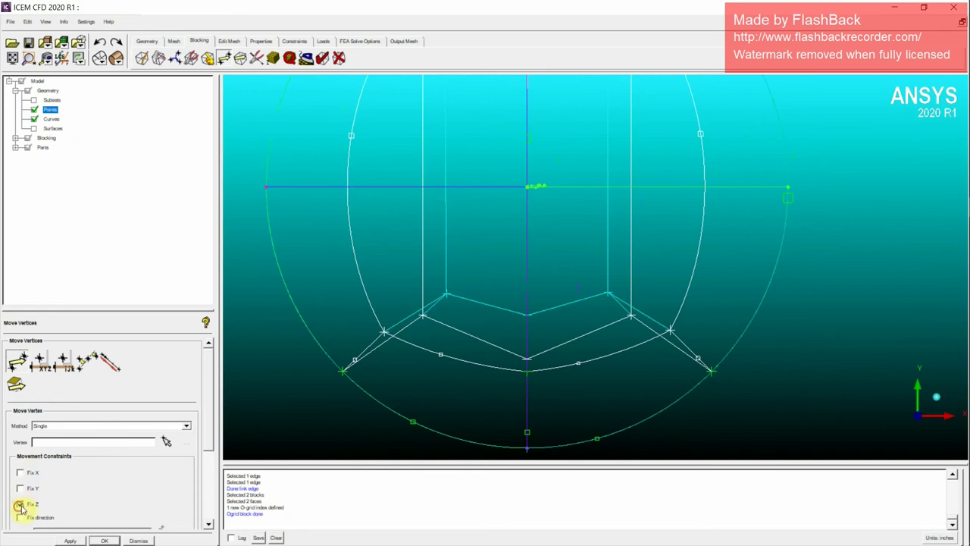
left_click(20, 364)
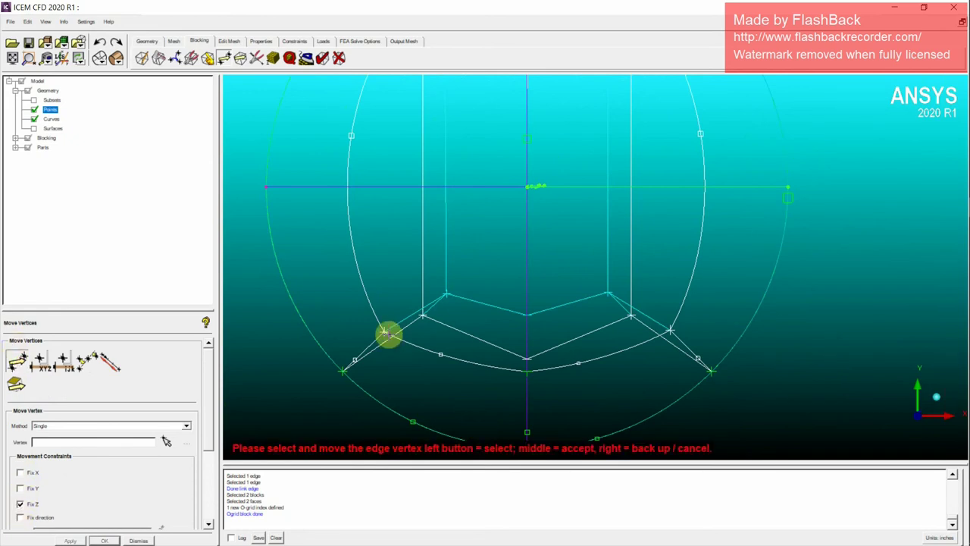
left_click_drag(387, 333, 393, 341)
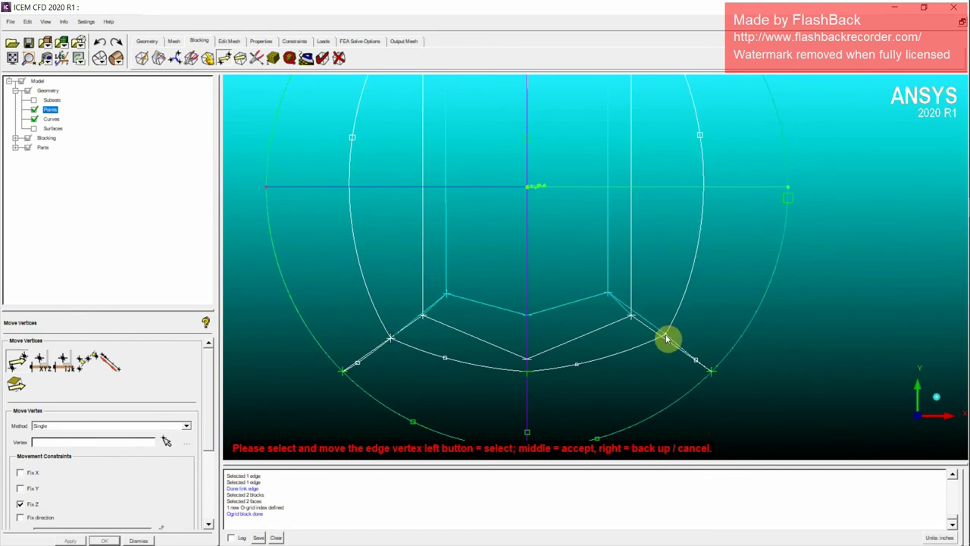
scroll(671, 303, "down", 4)
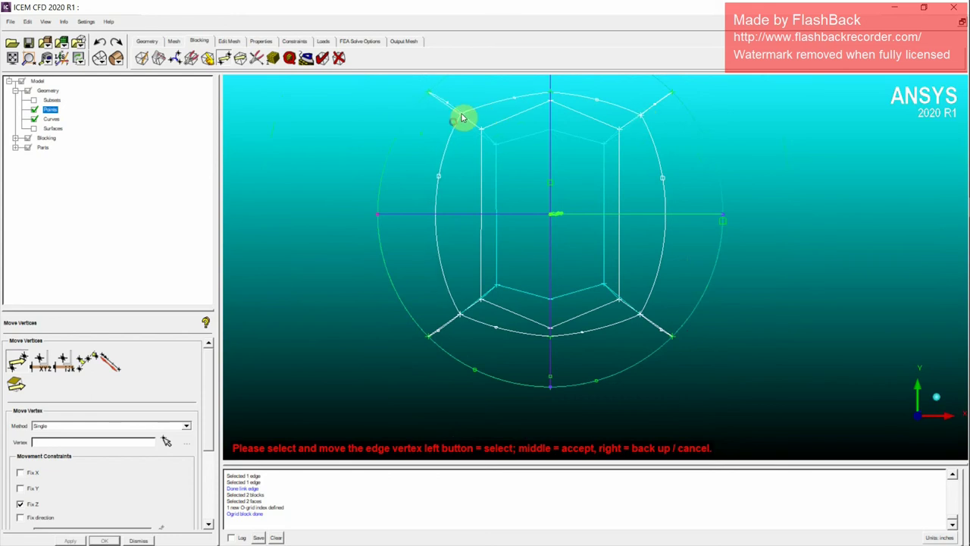
middle_click(551, 177)
scroll(557, 184, "down", 3)
scroll(574, 197, "up", 3)
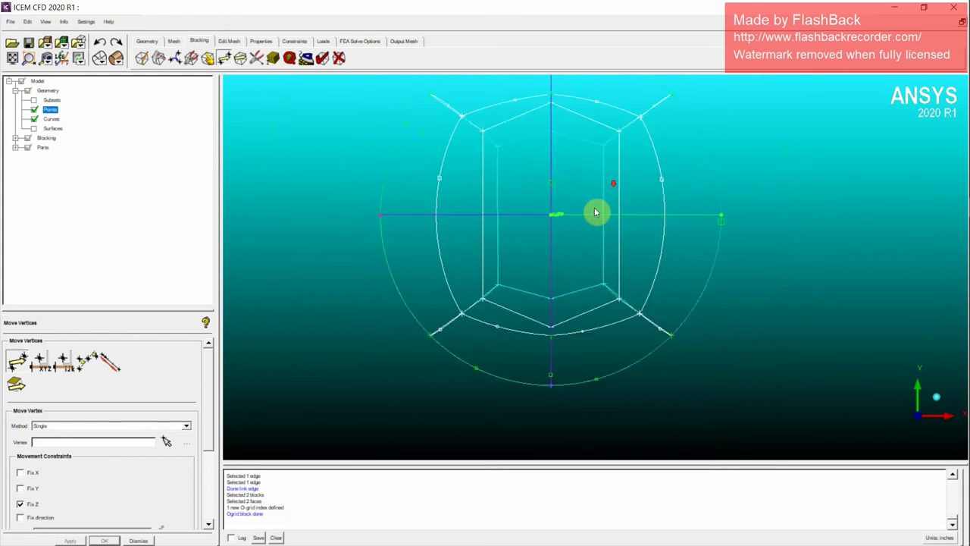
middle_click_drag(588, 229, 585, 307)
scroll(586, 307, "down", 2)
left_click_drag(647, 310, 650, 281)
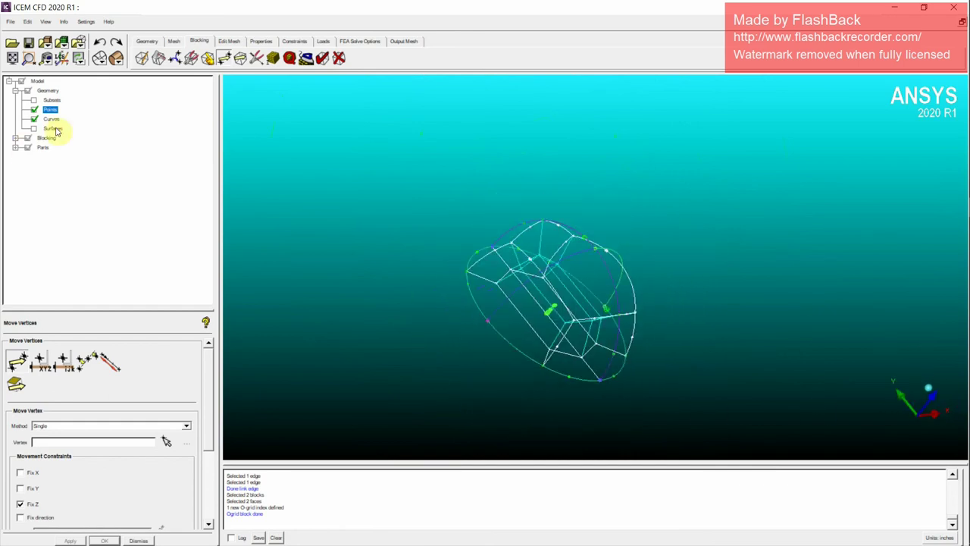
Display all geometry entities including the surfaces, and expand the Blocking branch of the model tree.
right_click(44, 90)
left_click(68, 99)
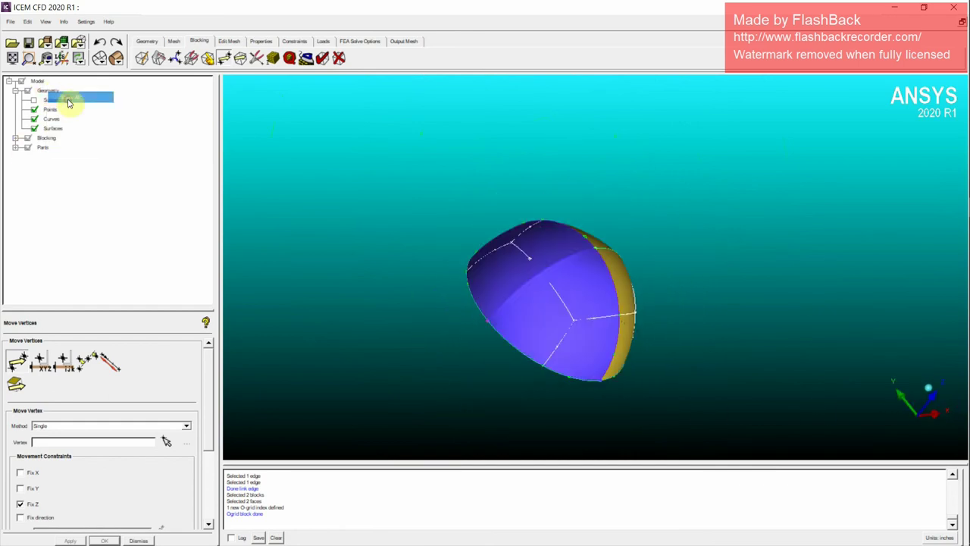
right_click(50, 92)
left_click(38, 197)
left_click(17, 137)
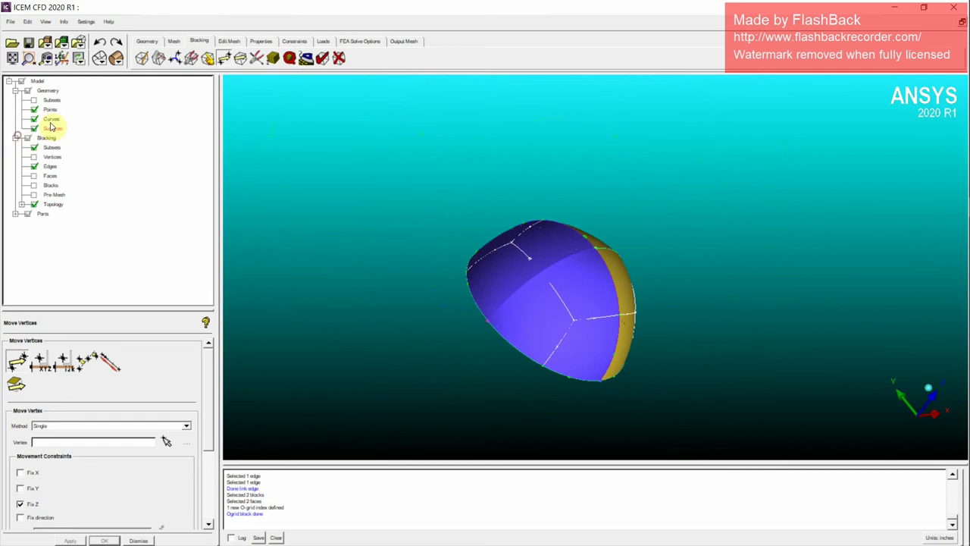
Hide the geometry surfaces and limit the displayed blocking to the O-grid core by setting the minimum O3 index to 1.
right_click(47, 141)
left_click(76, 142)
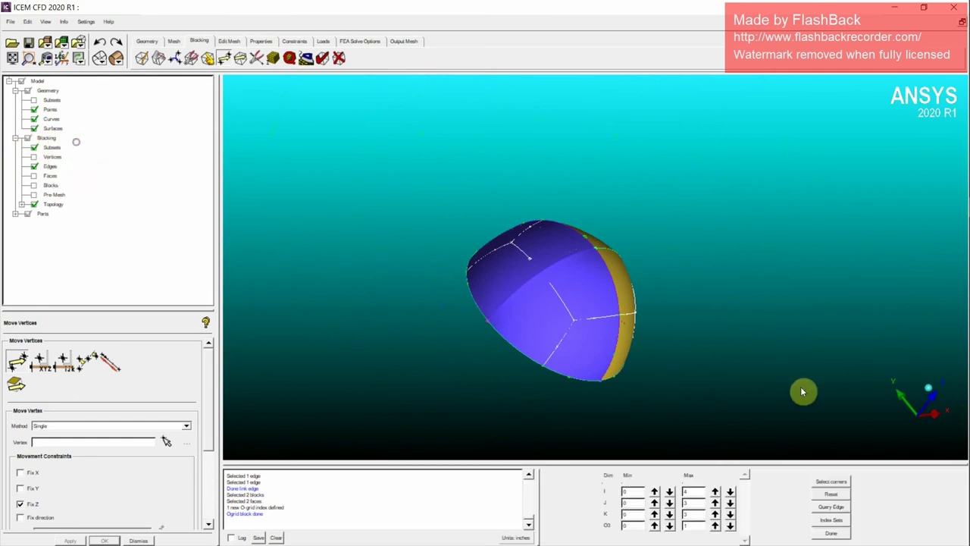
left_click(15, 91)
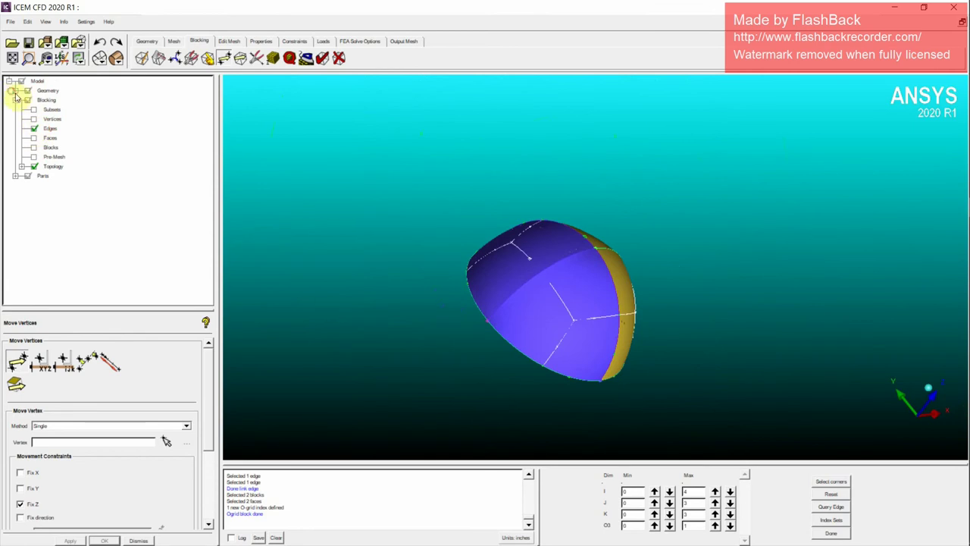
left_click(15, 91)
left_click(34, 129)
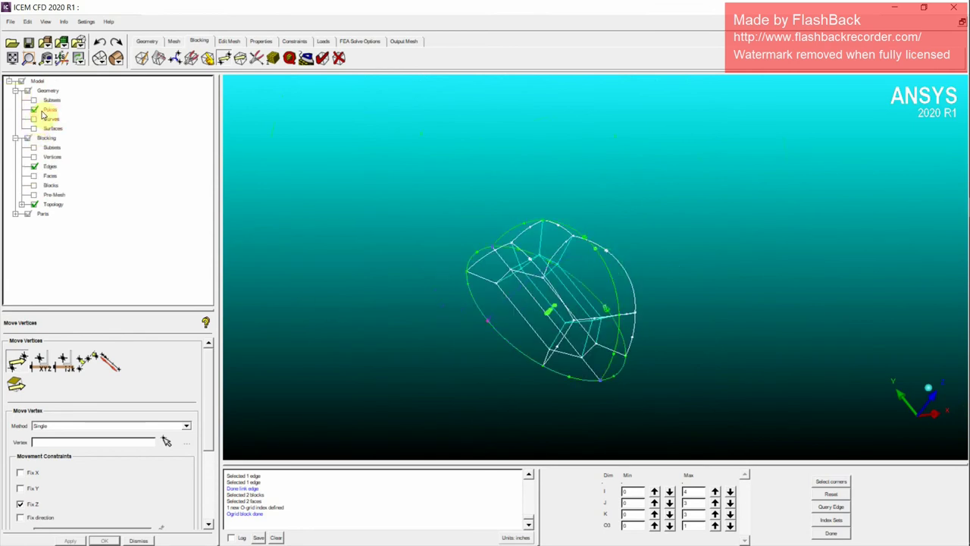
left_click_drag(667, 318, 788, 491)
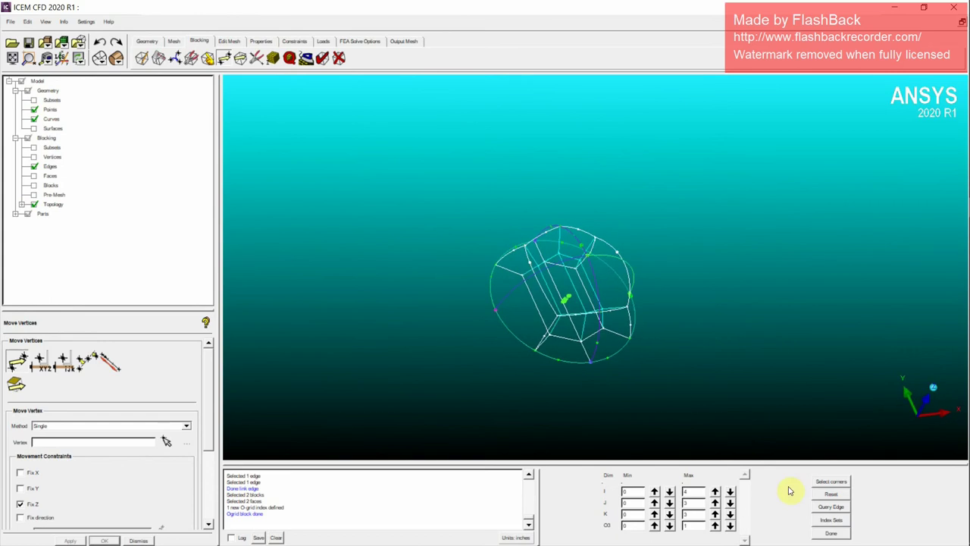
right_click_drag(632, 293, 864, 506)
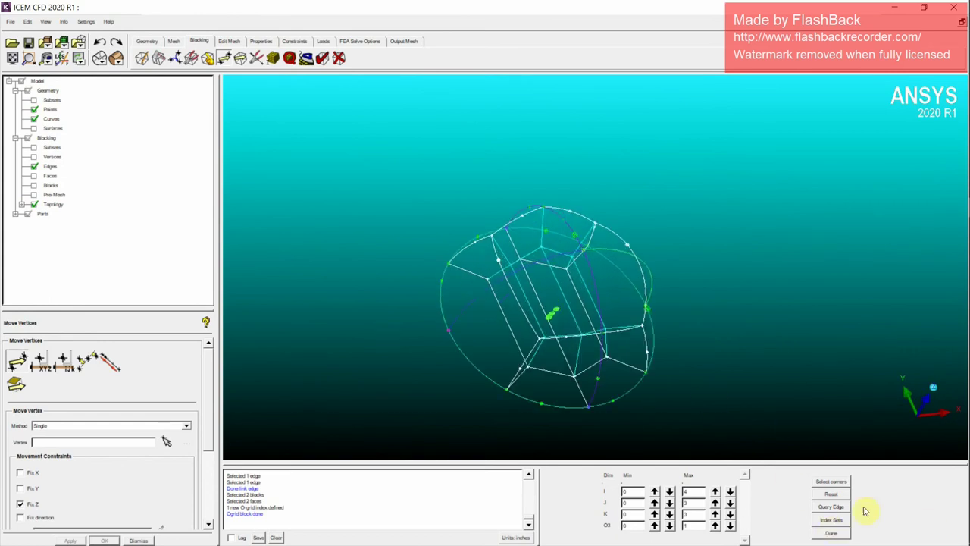
left_click(654, 525)
Split the O-grid core blocks just above and just below the wing profile, working in the view along the Z axis.
left_click_drag(651, 424, 962, 415)
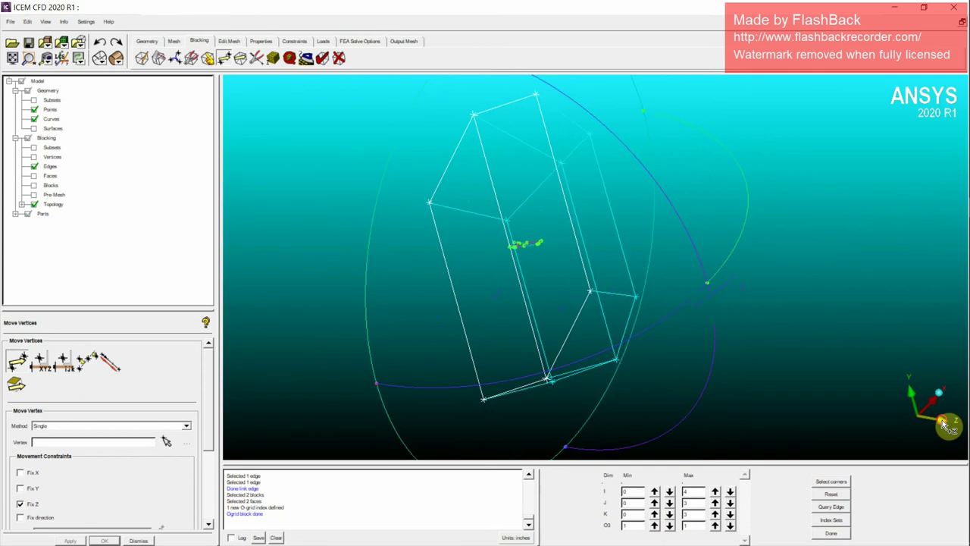
left_click(942, 422)
middle_click_drag(681, 304, 572, 288)
scroll(572, 288, "up", 2)
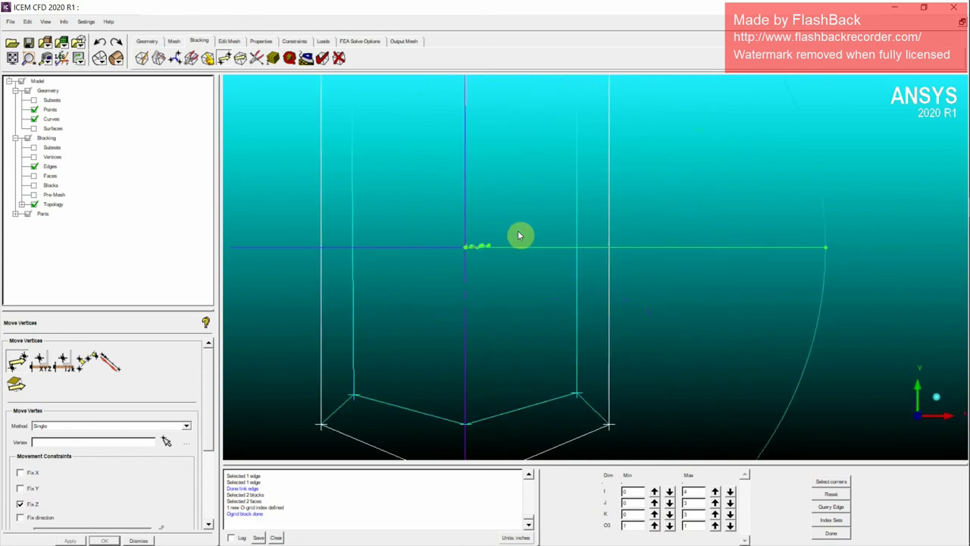
middle_click_drag(519, 236, 644, 297)
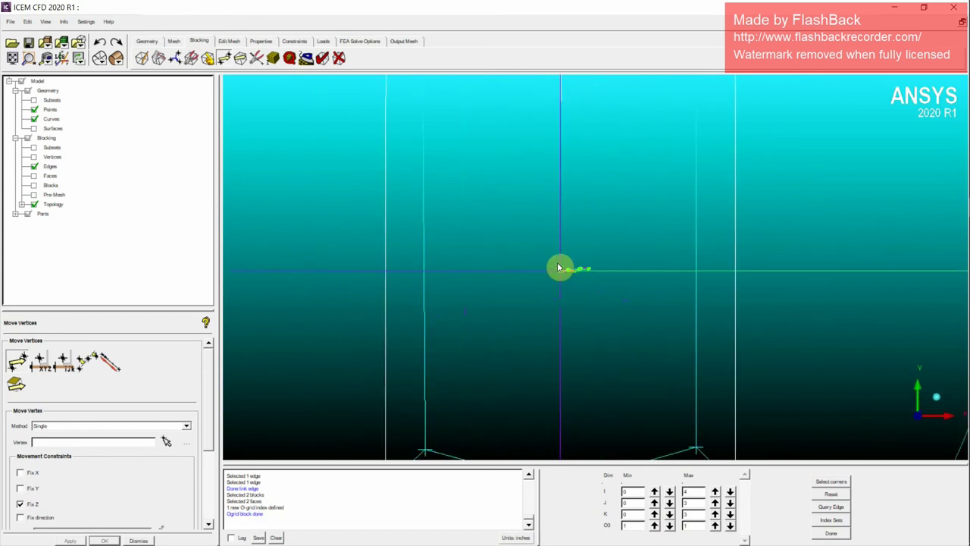
middle_click_drag(604, 282, 647, 313)
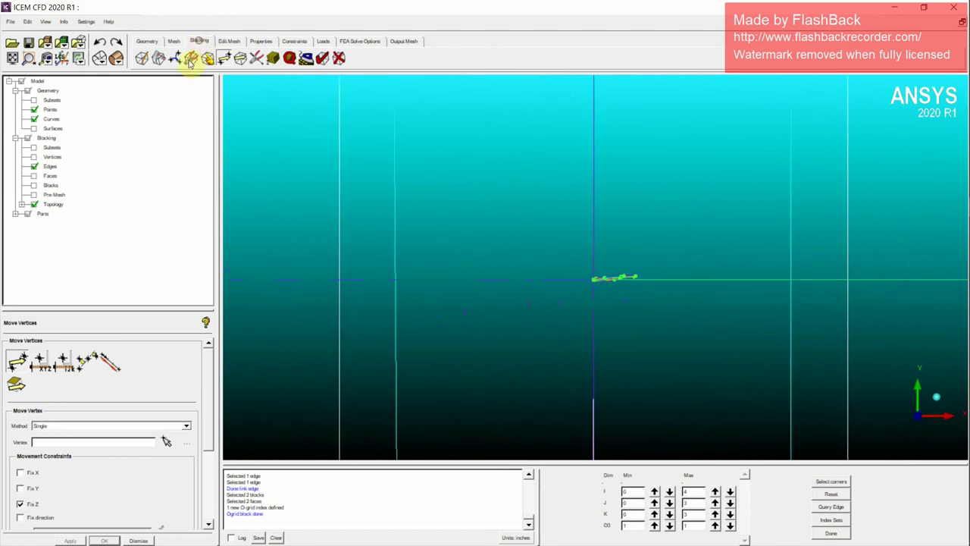
left_click(159, 58)
left_click(18, 361)
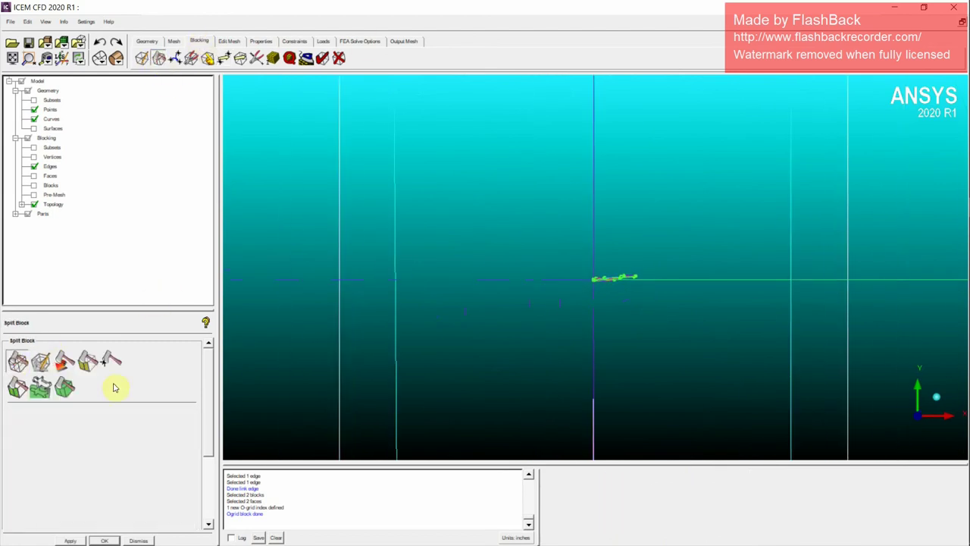
scroll(666, 250, "up", 1)
left_click(596, 270)
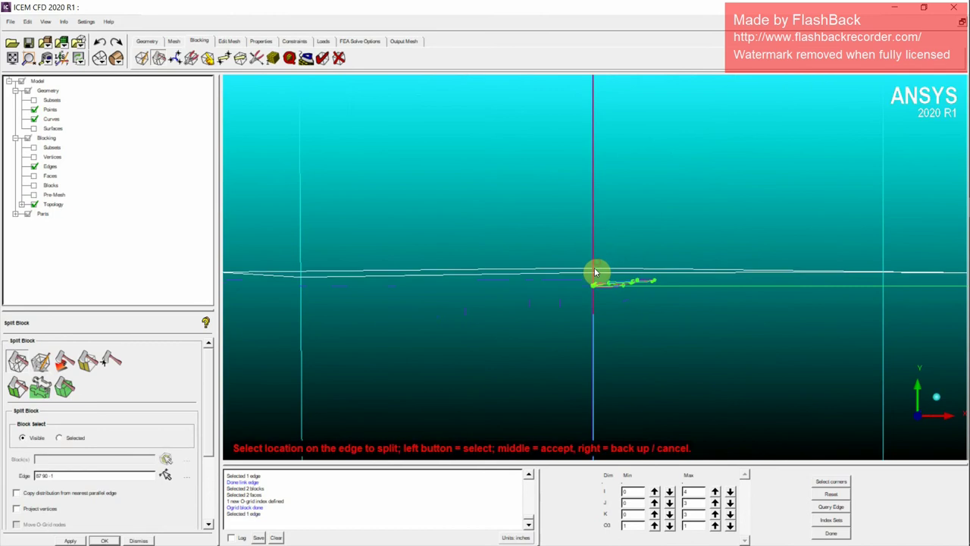
left_click(600, 280)
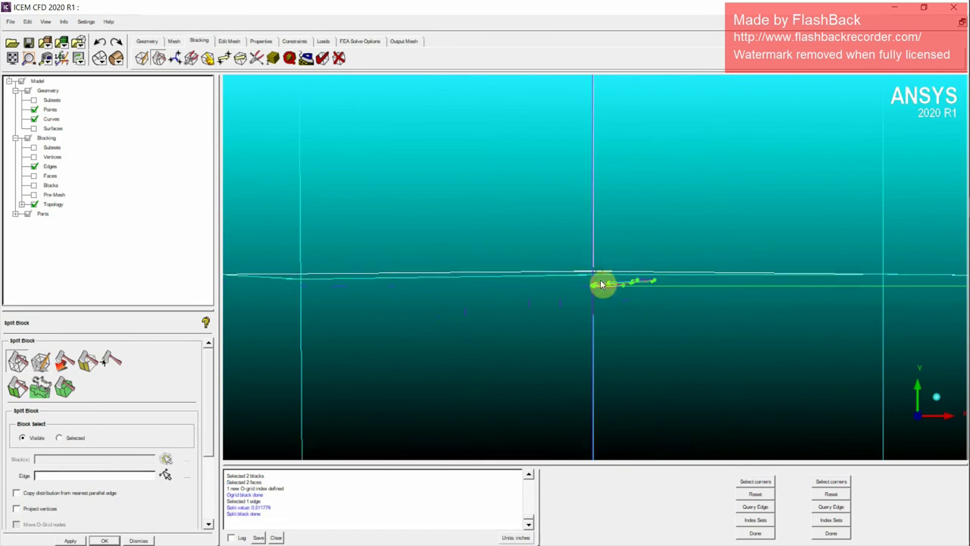
left_click(598, 301)
left_click(599, 301)
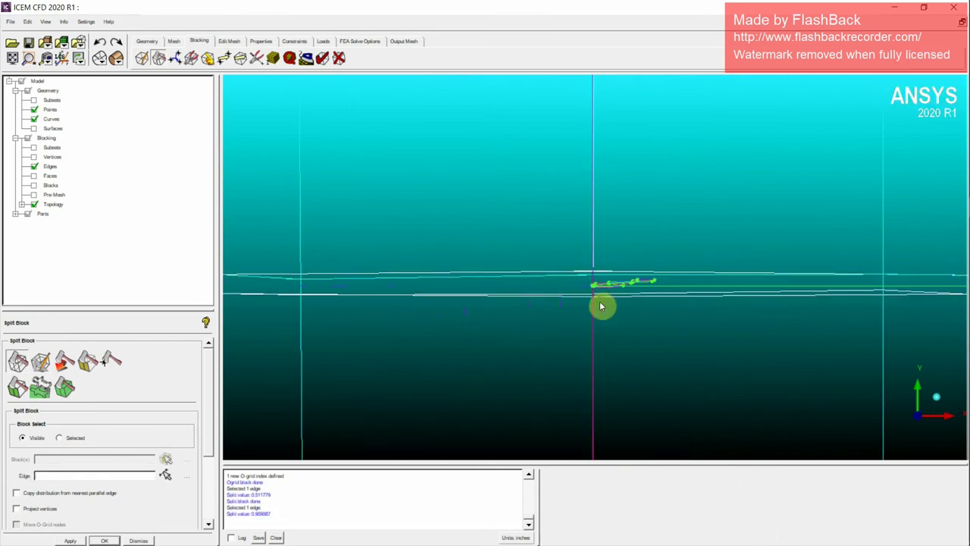
right_click(913, 401)
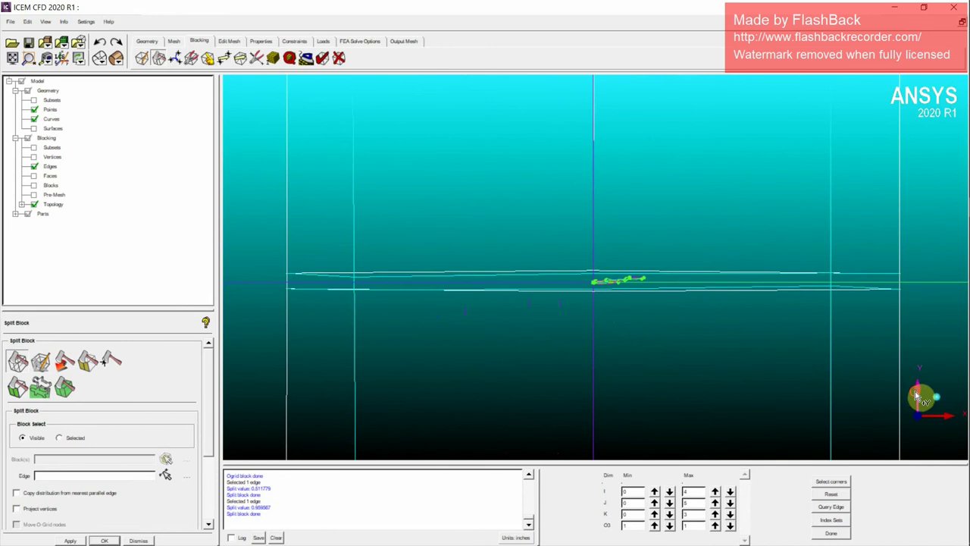
Split the core blocks at the trailing edge of the wing root, working in the view along the Y axis.
left_click_drag(915, 396, 649, 354)
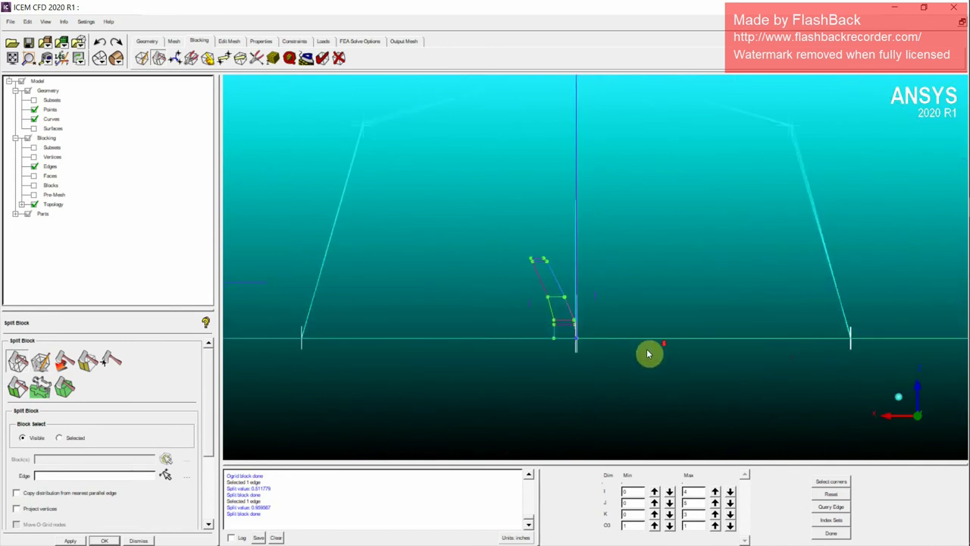
middle_click_drag(648, 354, 664, 310)
scroll(665, 310, "down", 1)
scroll(642, 244, "down", 4)
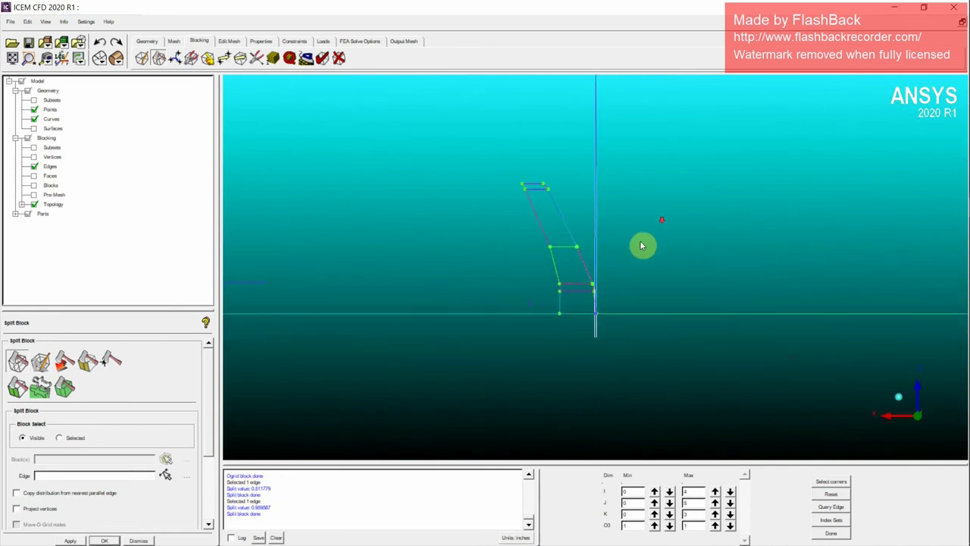
left_click(15, 364)
left_click(562, 321)
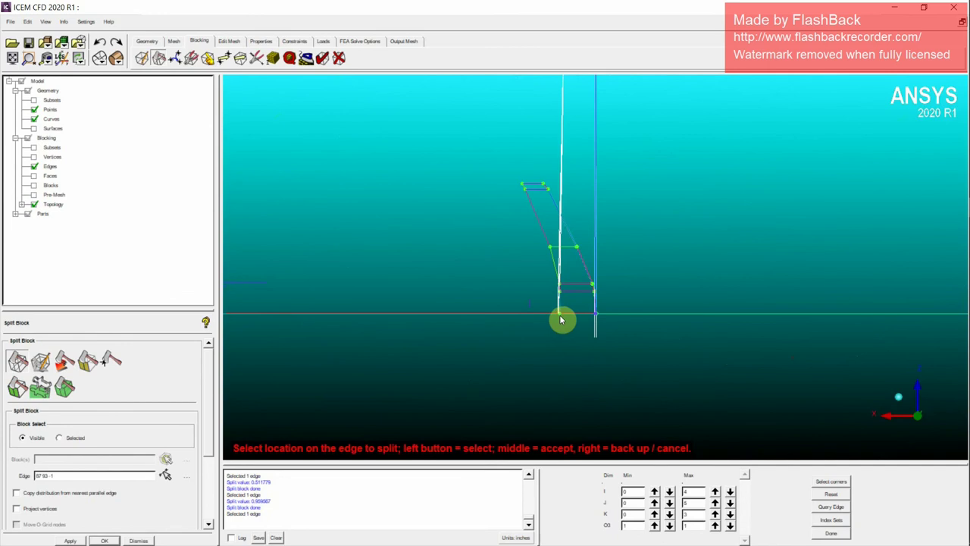
middle_click(561, 320)
Split the core blocks across the span at the wingtip.
left_click(520, 179)
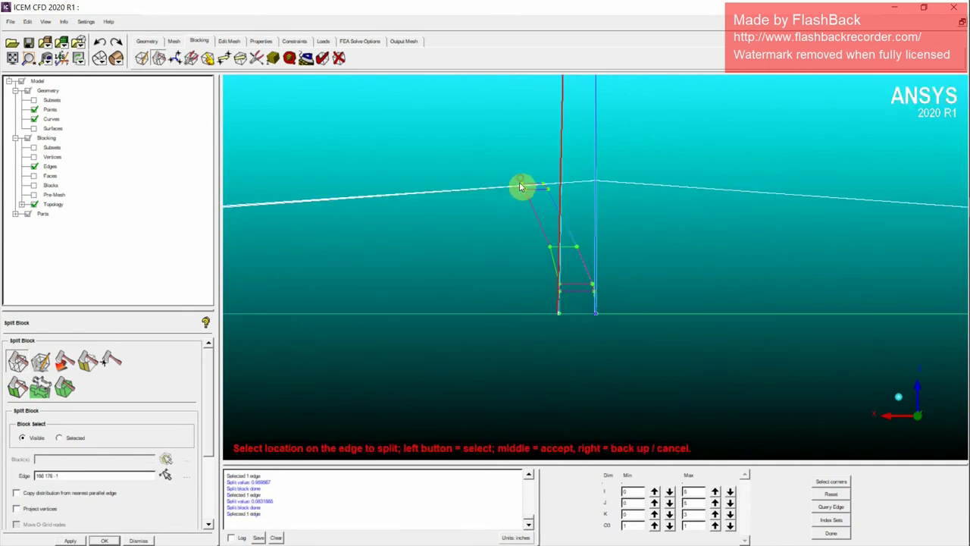
middle_click(463, 197)
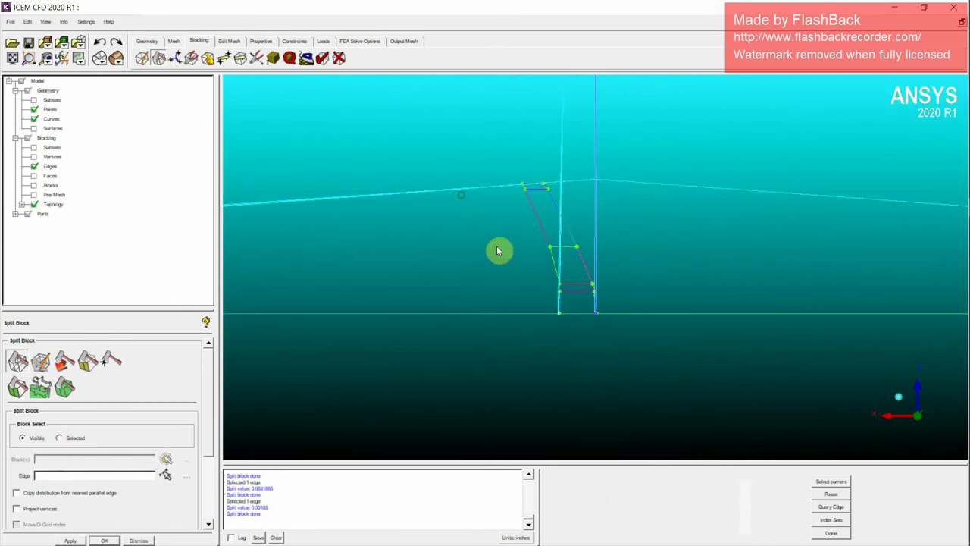
right_click(504, 248)
Move the block vertices at the wingtip along X, with Y and Z fixed, so the blocks follow the wing's sweep.
scroll(521, 262, "down", 3)
left_click_drag(634, 293, 557, 287)
left_click_drag(562, 243, 561, 301)
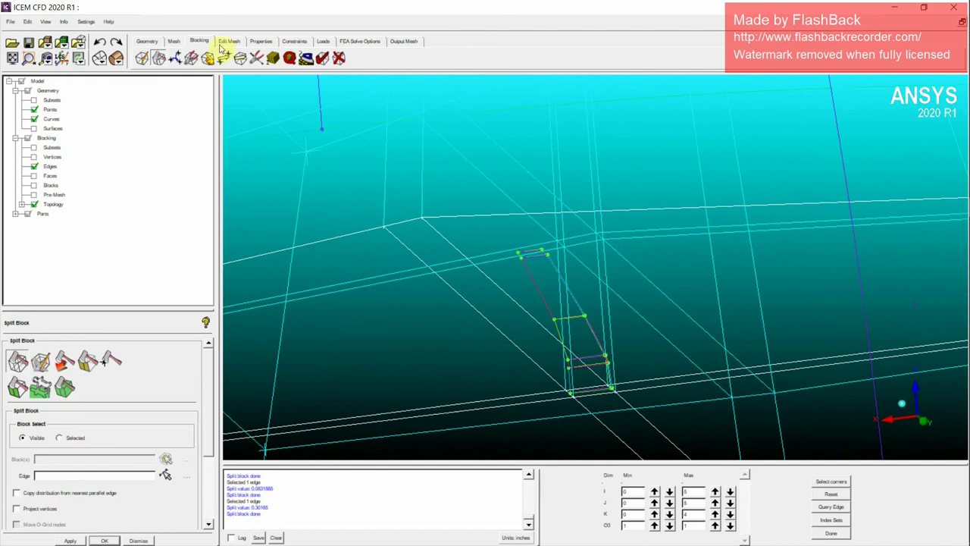
left_click(223, 57)
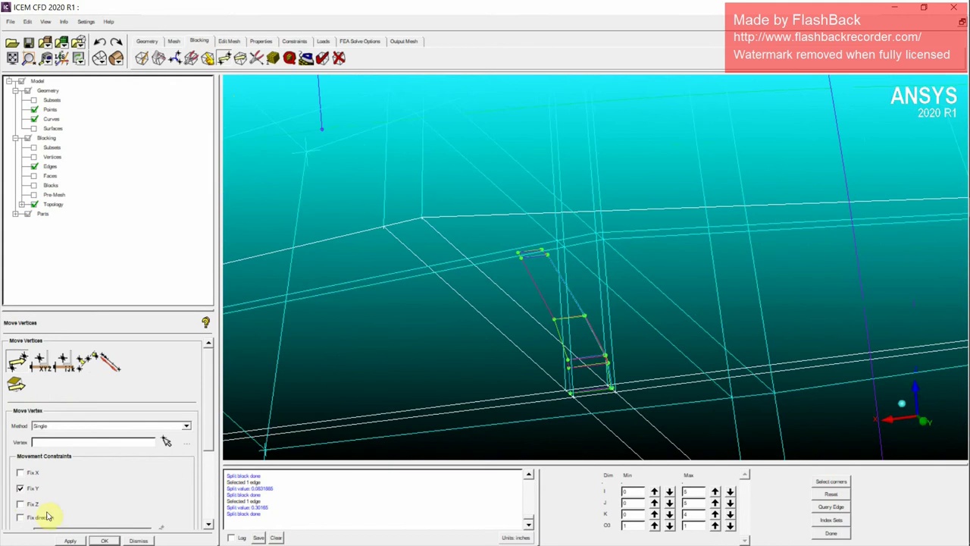
left_click(15, 363)
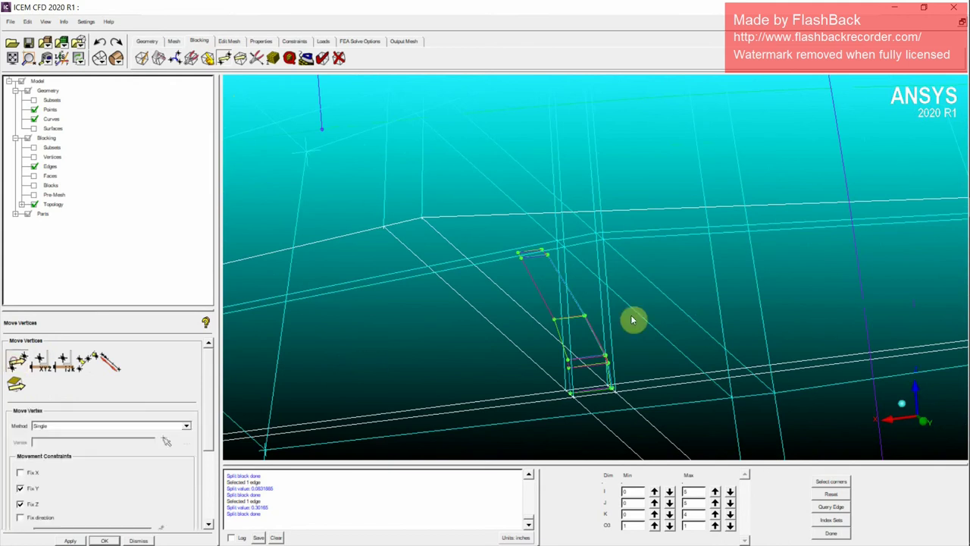
scroll(558, 238, "up", 5)
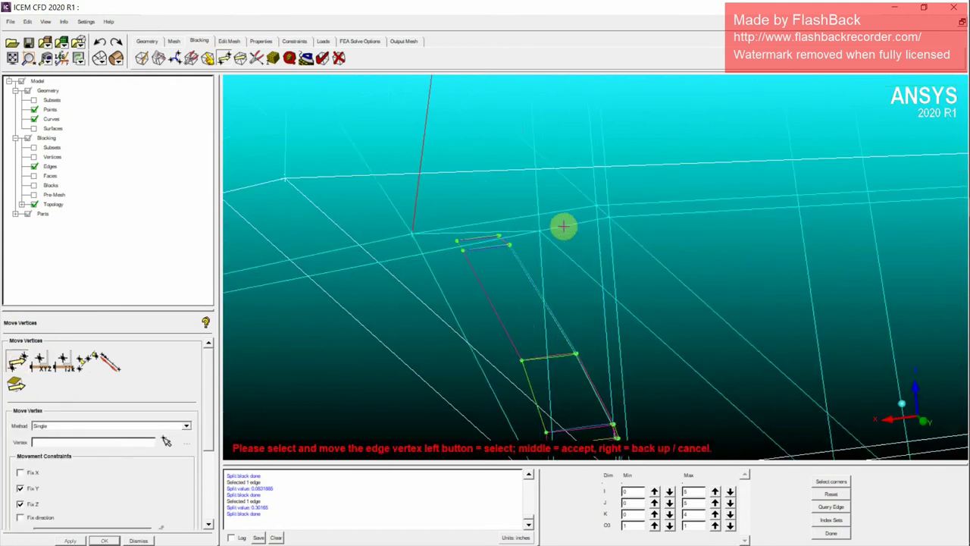
left_click_drag(563, 225, 409, 256)
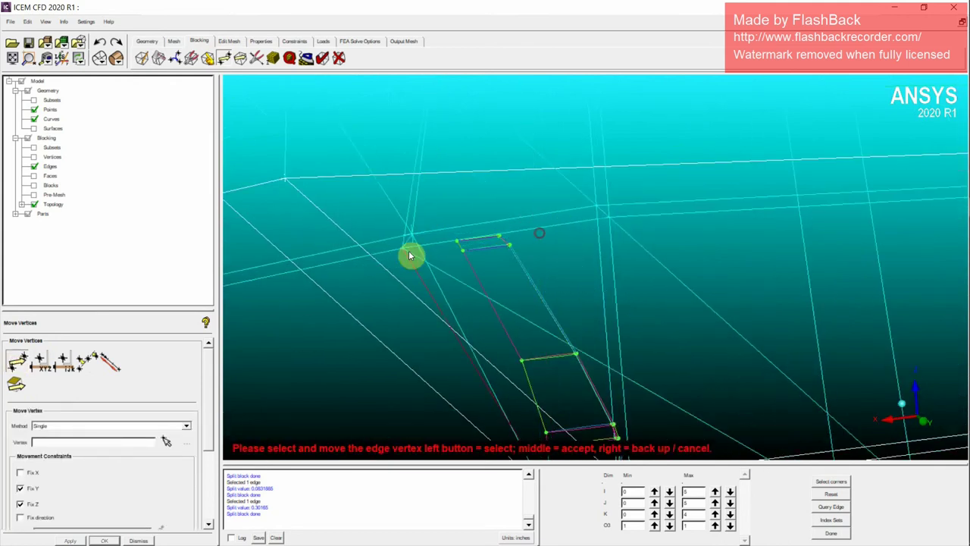
left_click_drag(611, 217, 532, 231)
middle_click(538, 226)
scroll(647, 327, "down", 5)
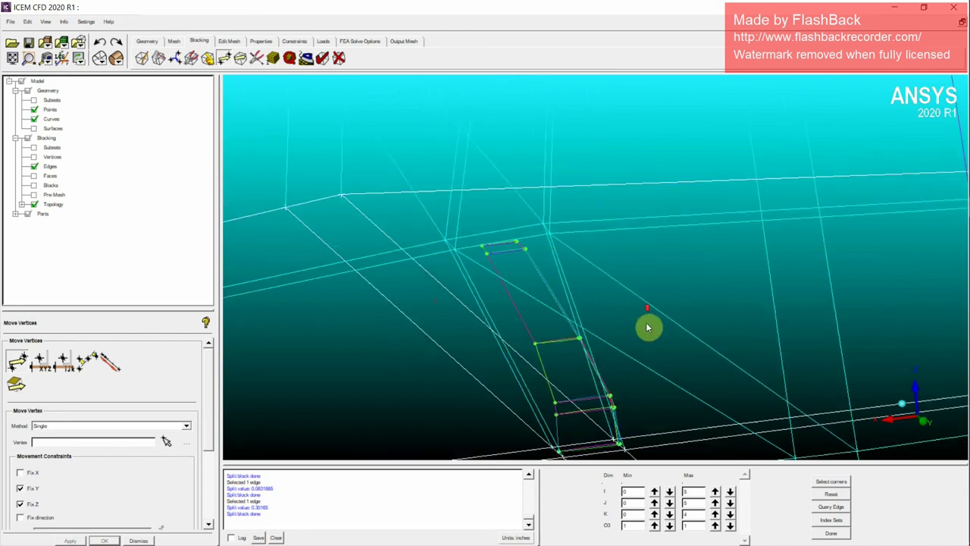
Restrict the displayed blocking to the block around the wing by selecting its two opposite corner vertices.
left_click_drag(656, 379, 898, 428)
left_click(919, 417)
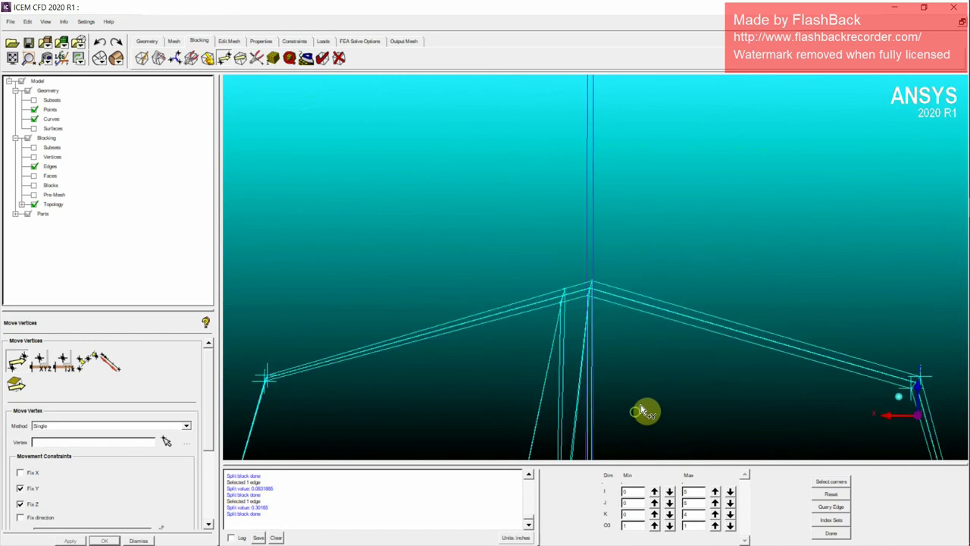
middle_click_drag(644, 409, 724, 315)
right_click_drag(721, 231, 718, 491)
left_click_drag(725, 367, 639, 320)
left_click(825, 482)
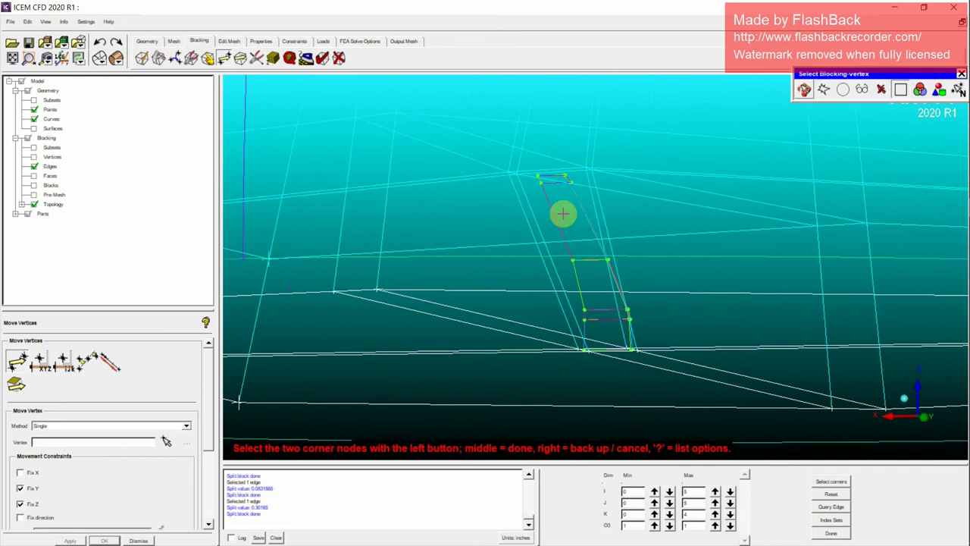
left_click(639, 351)
left_click_drag(734, 451, 623, 371)
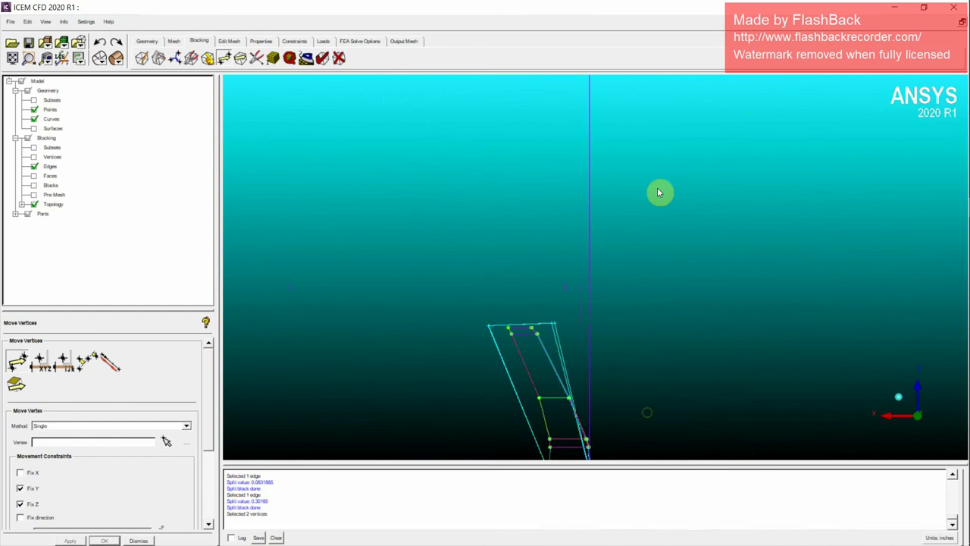
left_click_drag(657, 192, 599, 390)
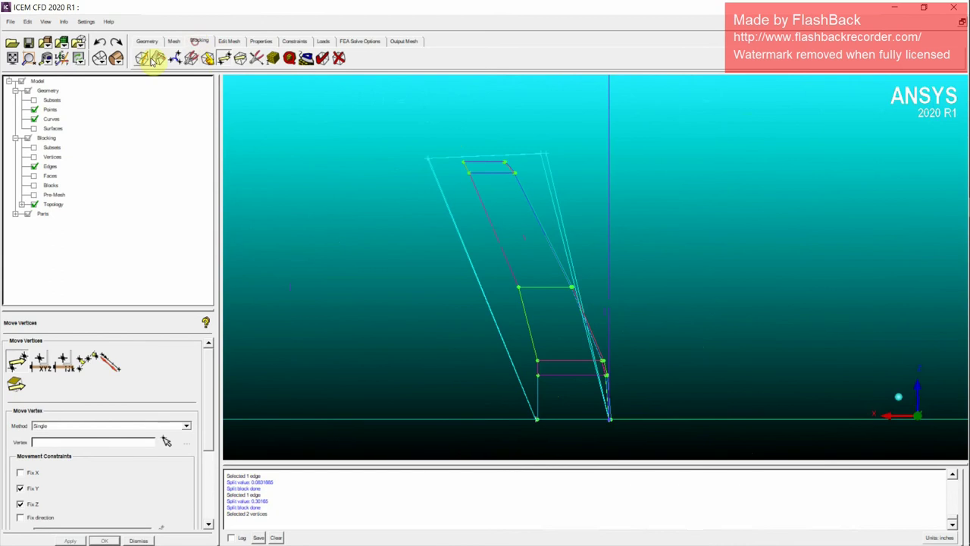
Split the wing block using the Prescribed point method at the leading-edge geometry point nearest the root.
left_click(18, 364)
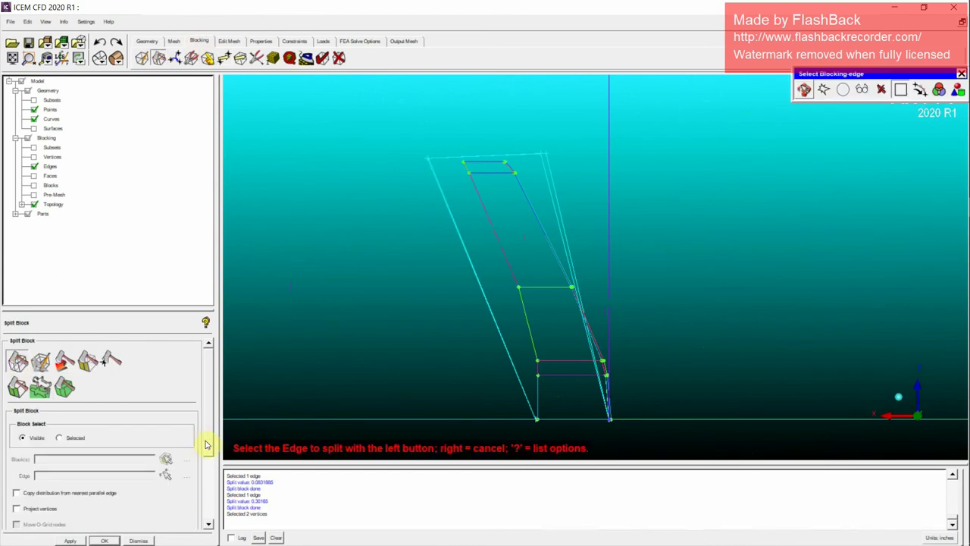
scroll(204, 446, "down", 3)
left_click(182, 513)
left_click(84, 486)
scroll(469, 442, "down", 3)
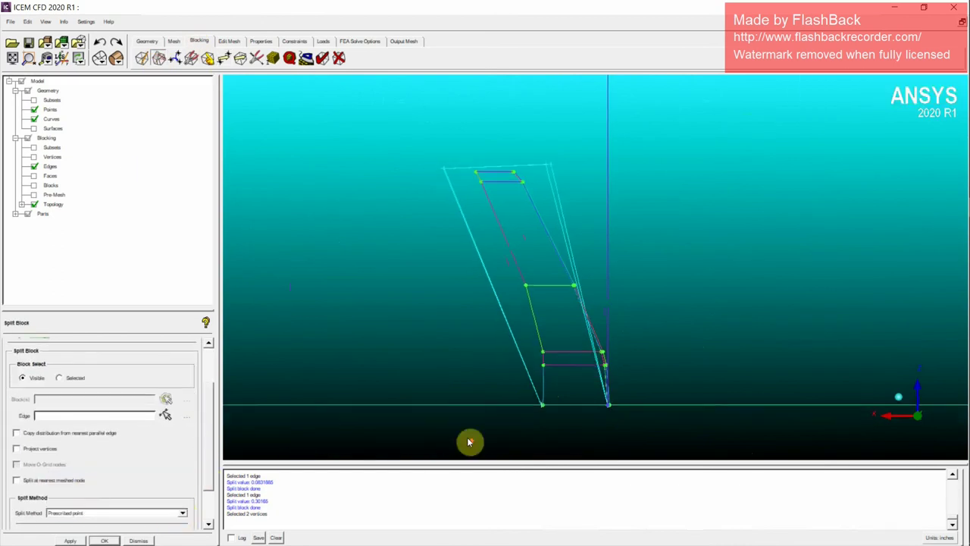
scroll(653, 384, "up", 5)
left_click_drag(643, 358, 573, 374)
scroll(599, 384, "up", 2)
middle_click_drag(634, 423, 543, 277)
scroll(544, 307, "up", 4)
left_click_drag(546, 327, 542, 348)
left_click(163, 414)
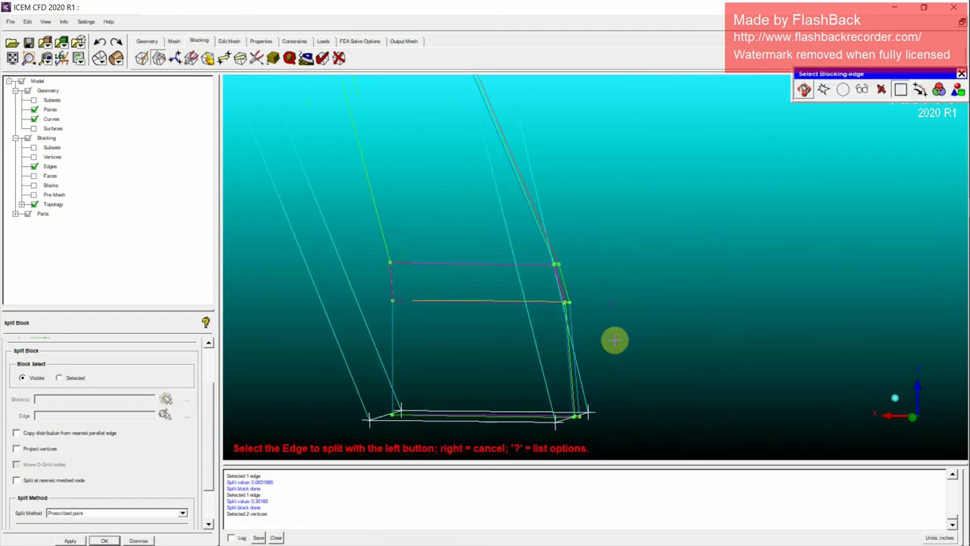
scroll(569, 303, "up", 4)
left_click(558, 318)
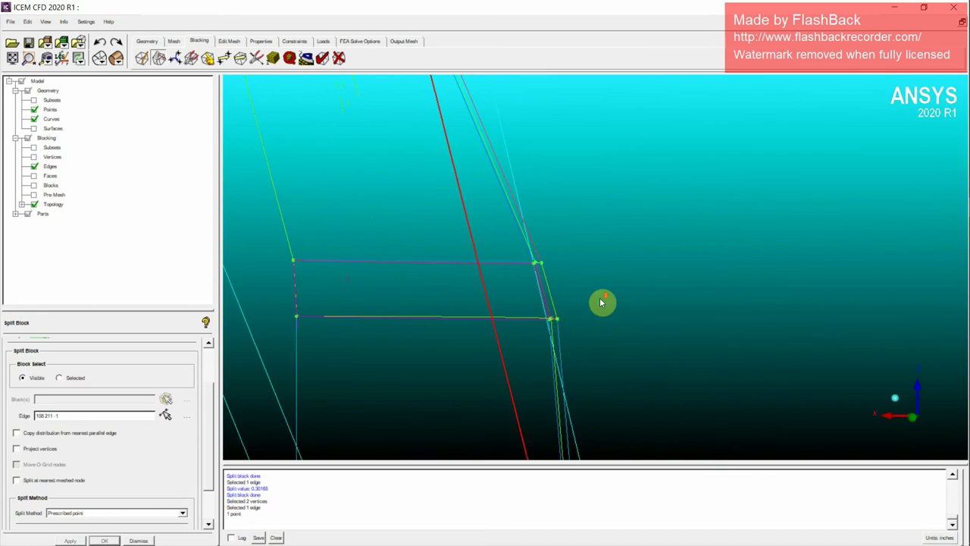
Split the wing block at the next leading-edge geometry point outboard of the first prescribed-point split.
scroll(466, 261, "up", 2)
left_click(449, 248)
left_click(539, 260)
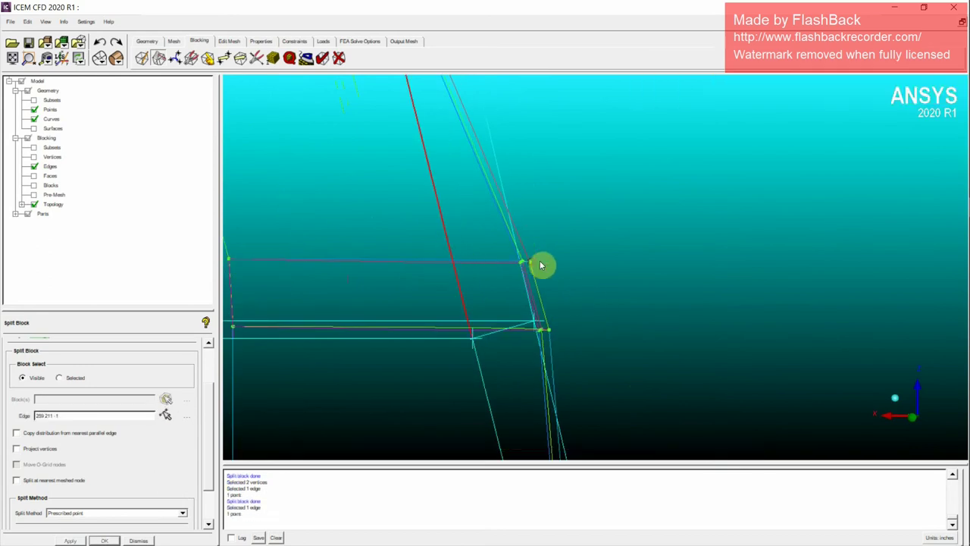
Split the wing block at the leading-edge geometry point where the wing's sweep changes partway along the span.
scroll(538, 239, "down", 3)
scroll(543, 239, "down", 3)
key("F9")
scroll(608, 288, "up", 1)
middle_click_drag(548, 203, 591, 313)
scroll(591, 314, "up", 2)
key("F9")
left_click(598, 336)
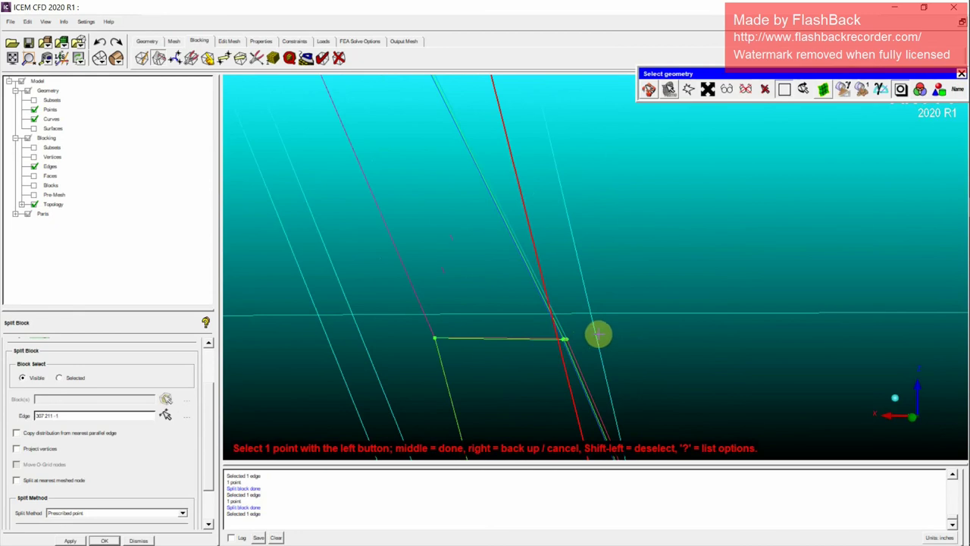
left_click(596, 343)
Split the wing block at the leading-edge geometry point just inboard of the wingtip, where the tip section begins.
scroll(601, 343, "down", 2)
key("F9")
middle_click_drag(579, 296, 637, 377)
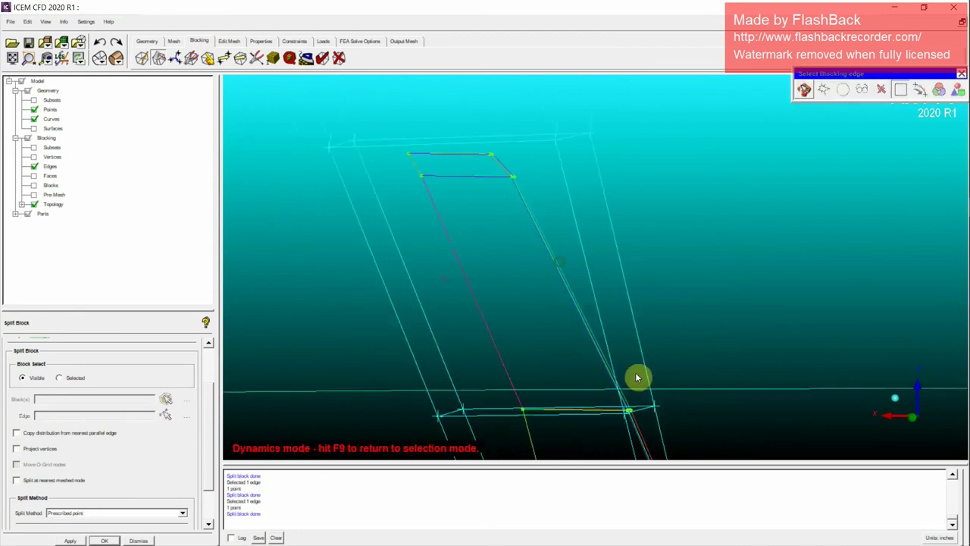
scroll(637, 371, "up", 2)
middle_click_drag(605, 251, 637, 348)
scroll(638, 348, "up", 1)
left_click_drag(638, 348, 594, 319)
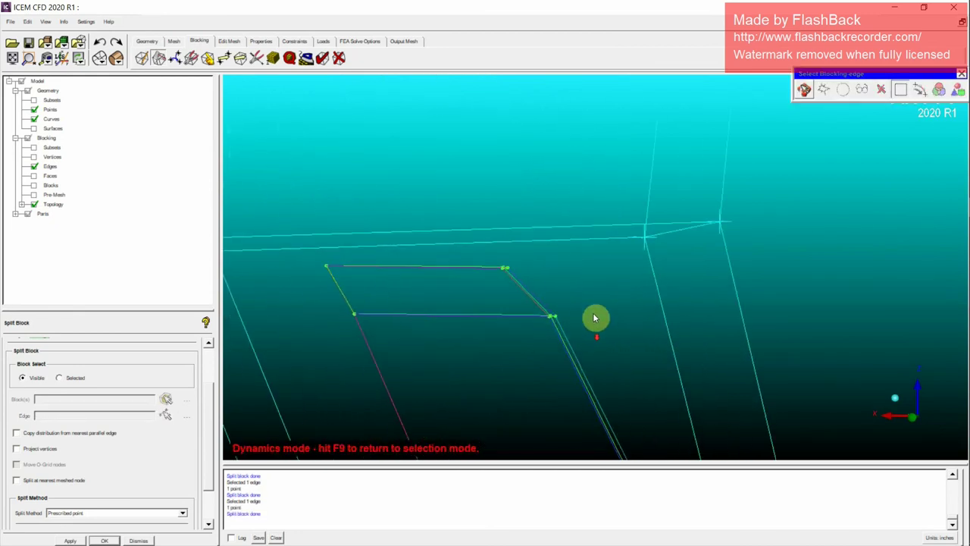
left_click(658, 319)
left_click(593, 327)
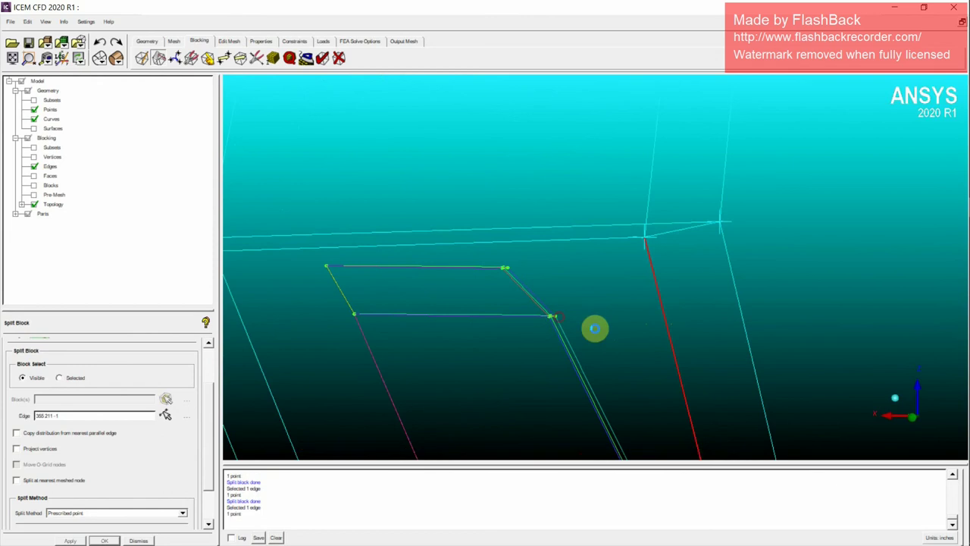
scroll(624, 276, "down", 7)
right_click(600, 319)
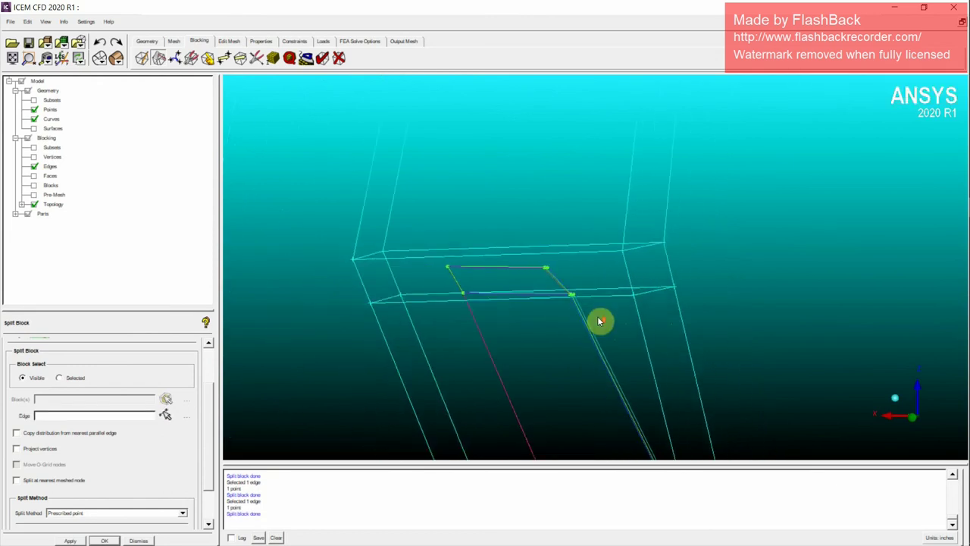
Restrict the displayed blocking to the blocks enclosing the wing by selecting opposite corner vertices at the tip and root.
left_click_drag(601, 322, 485, 242)
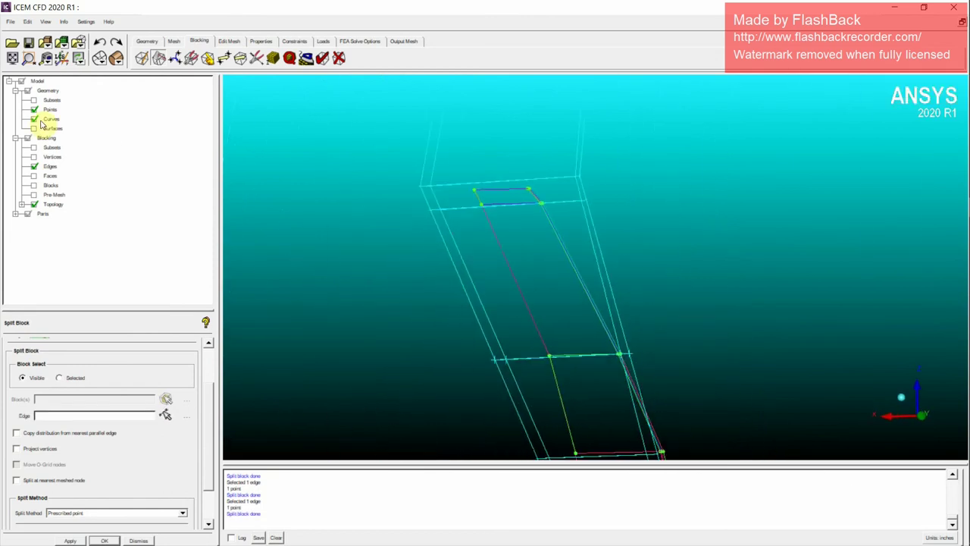
left_click(106, 147)
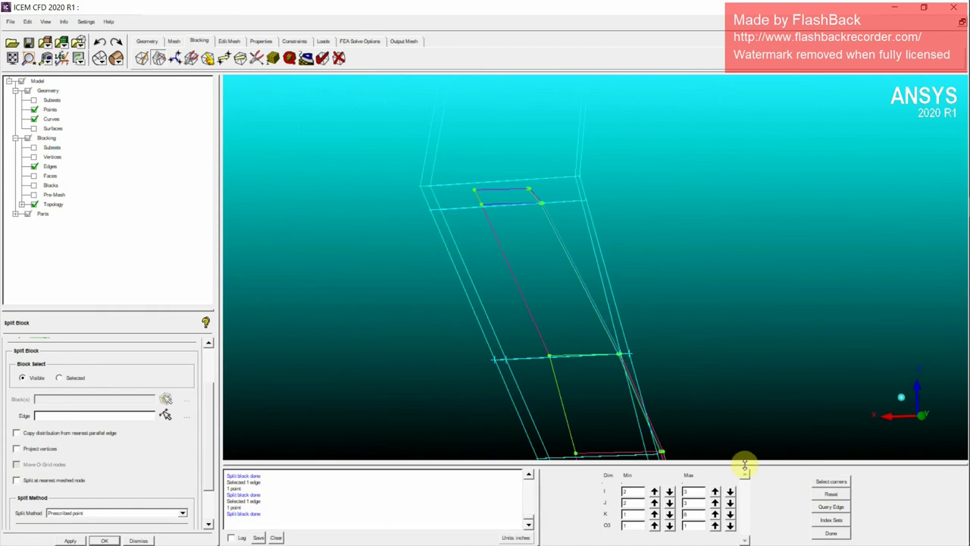
left_click(826, 484)
key("F9")
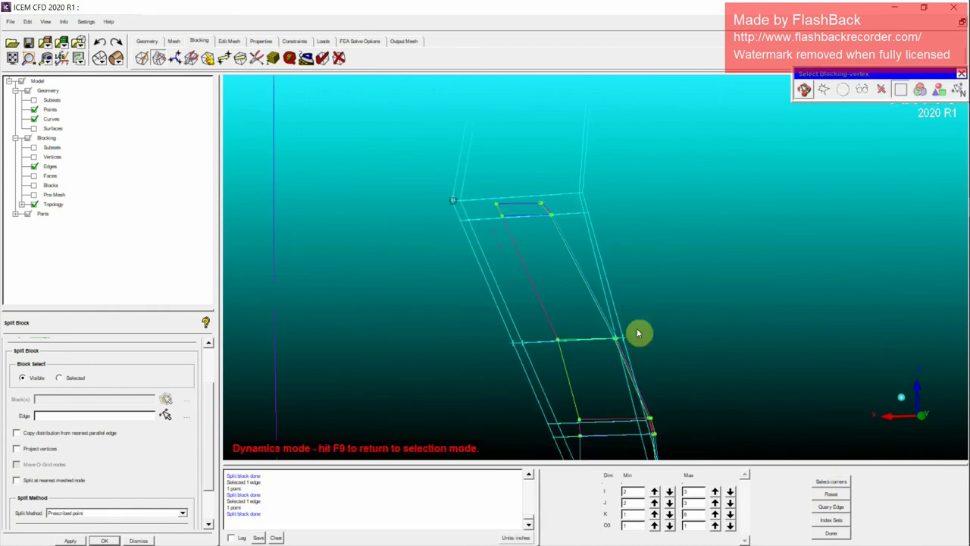
left_click_drag(639, 331, 611, 329)
left_click(545, 299)
middle_click(710, 382)
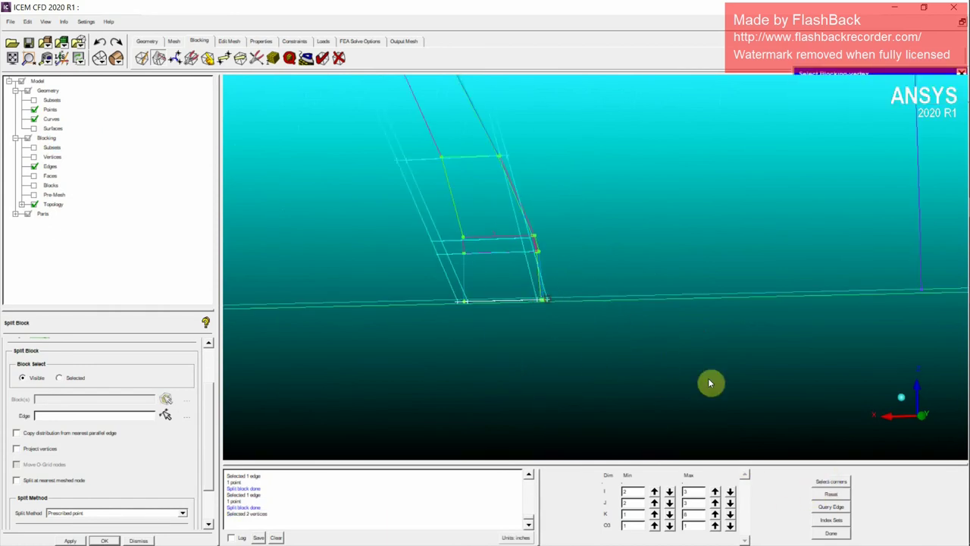
left_click(832, 535)
left_click_drag(736, 411, 629, 321)
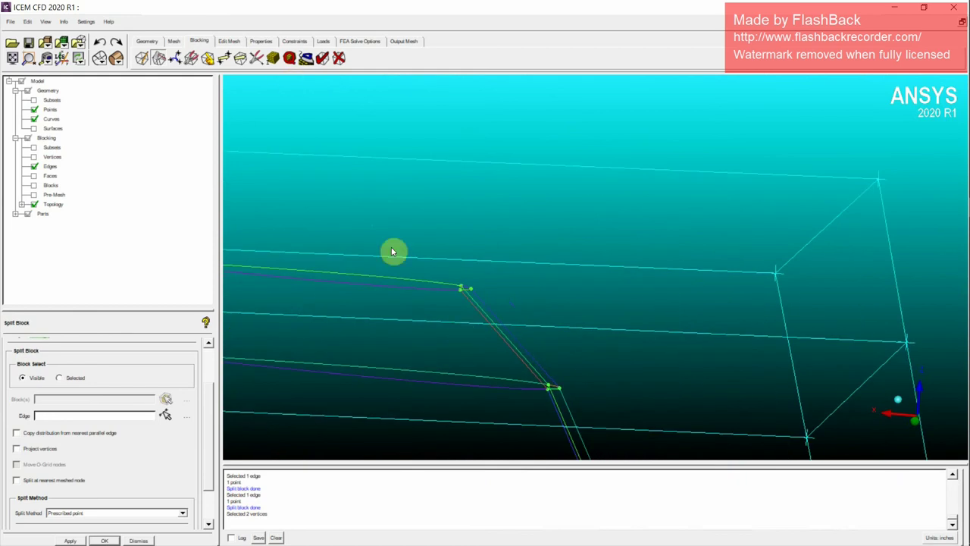
Associate the two leading-edge block vertices at the wingtip with the matching pair of wing geometry points.
left_click(206, 59)
left_click(16, 362)
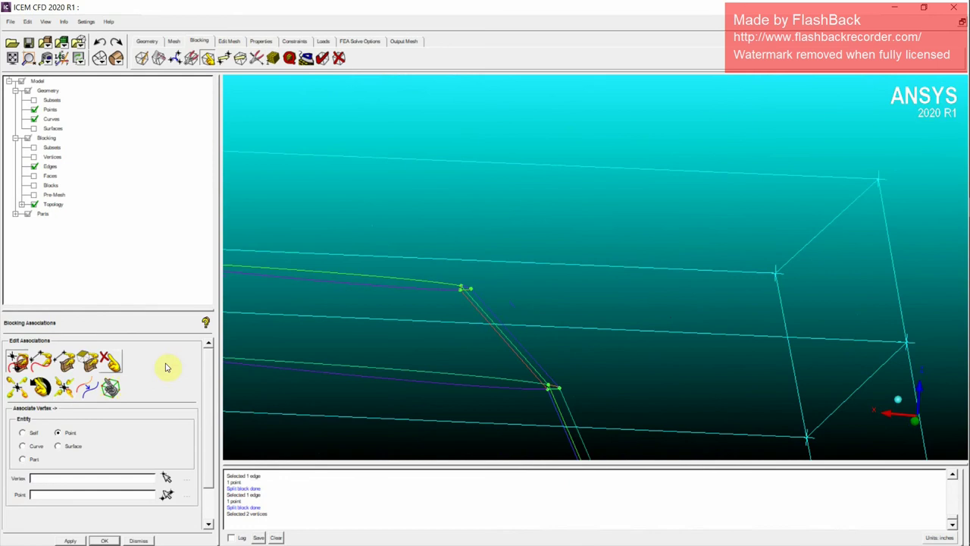
left_click(775, 273)
left_click(460, 289)
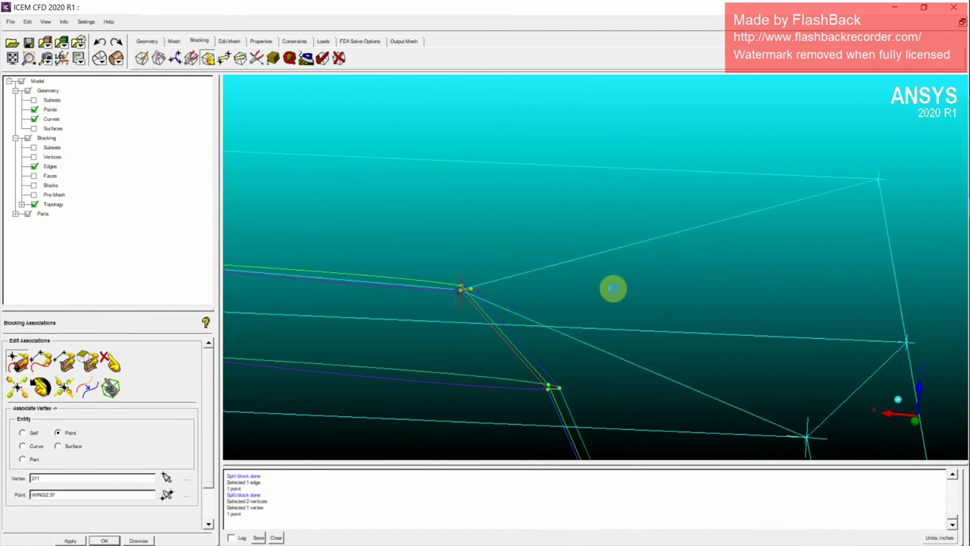
left_click(878, 179)
left_click(462, 285)
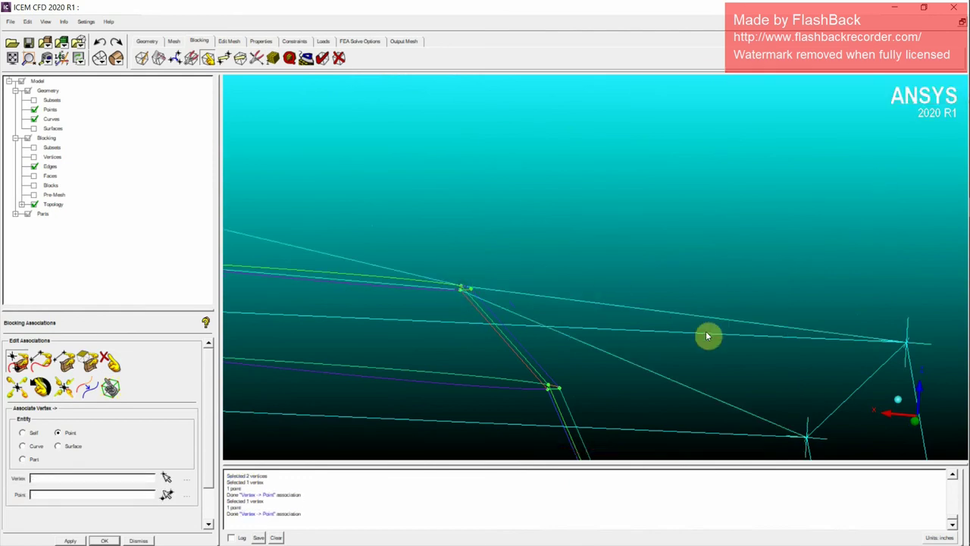
Associate the two leading-edge block vertices at the split just inboard of the wingtip with their matching wing points.
left_click_drag(747, 277, 522, 315)
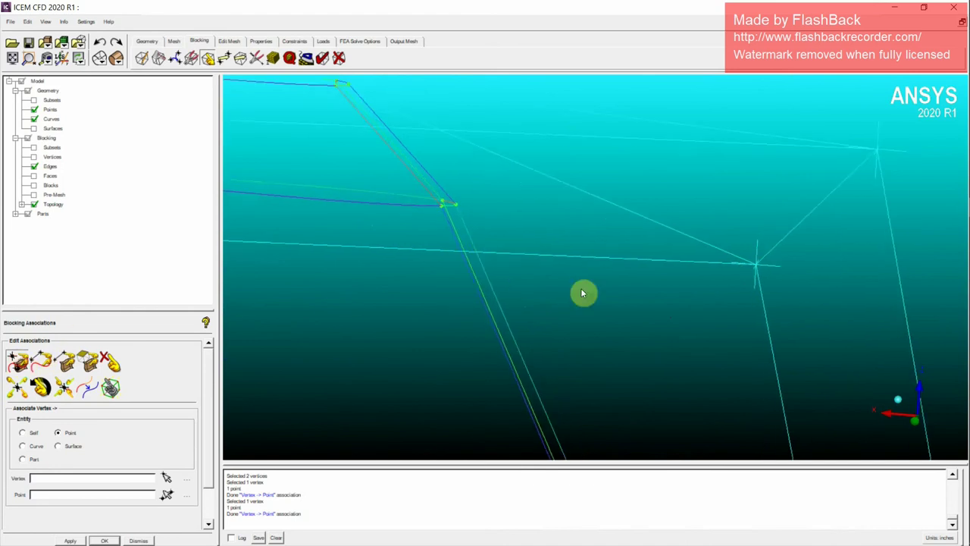
key("F9")
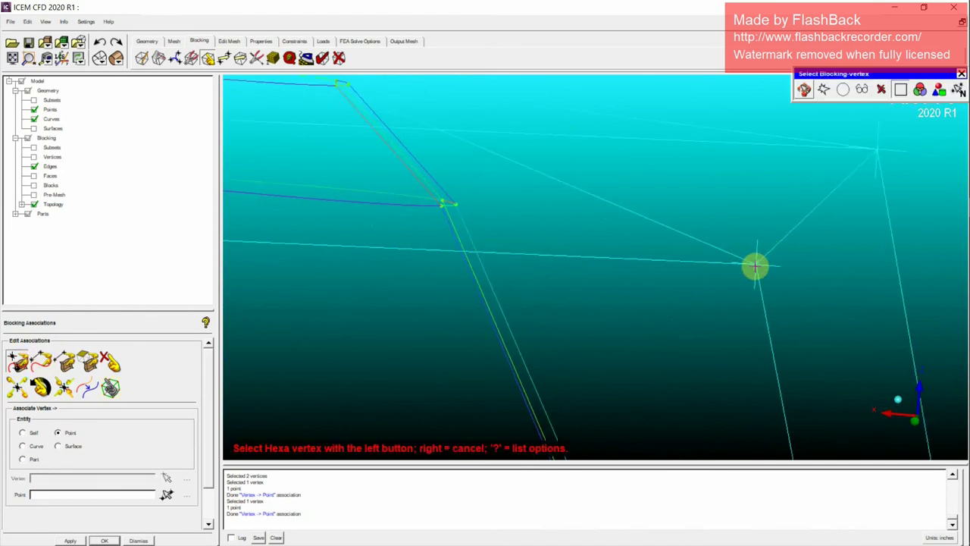
left_click(754, 265)
left_click(438, 213)
left_click(875, 150)
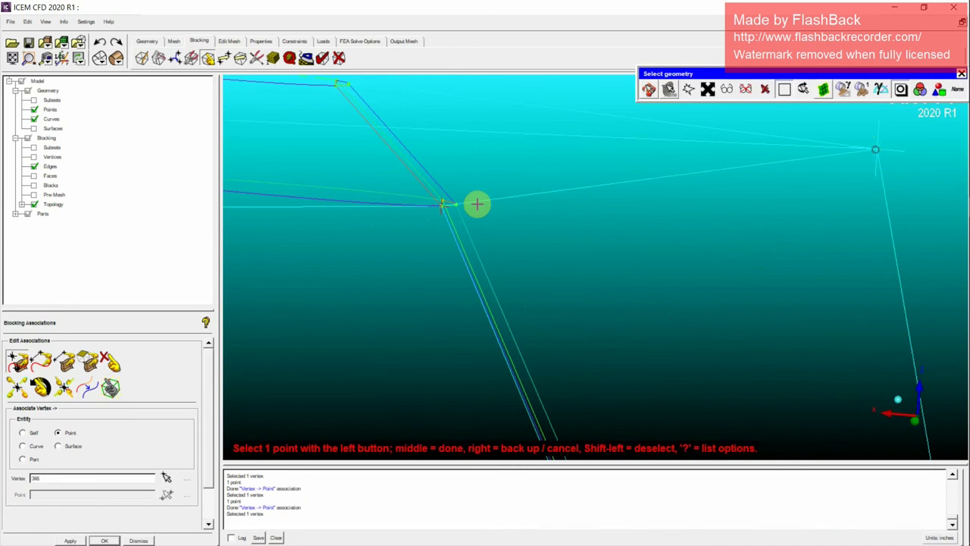
left_click(445, 203)
Associate the two leading-edge block vertices at the mid-span sweep change with the matching pair of wing points.
middle_click_drag(591, 296, 550, 107)
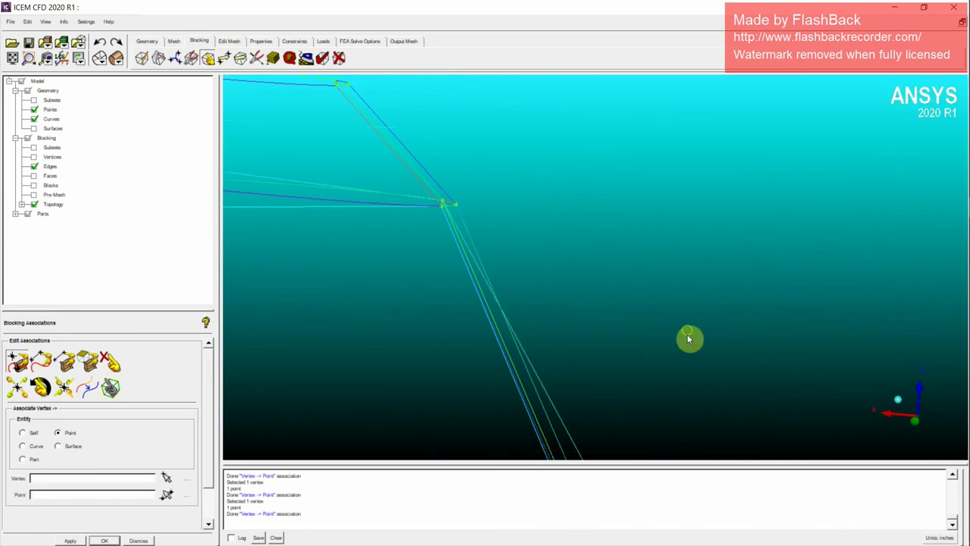
middle_click_drag(689, 338, 571, 91)
middle_click_drag(662, 382, 638, 161)
middle_click_drag(705, 394, 579, 85)
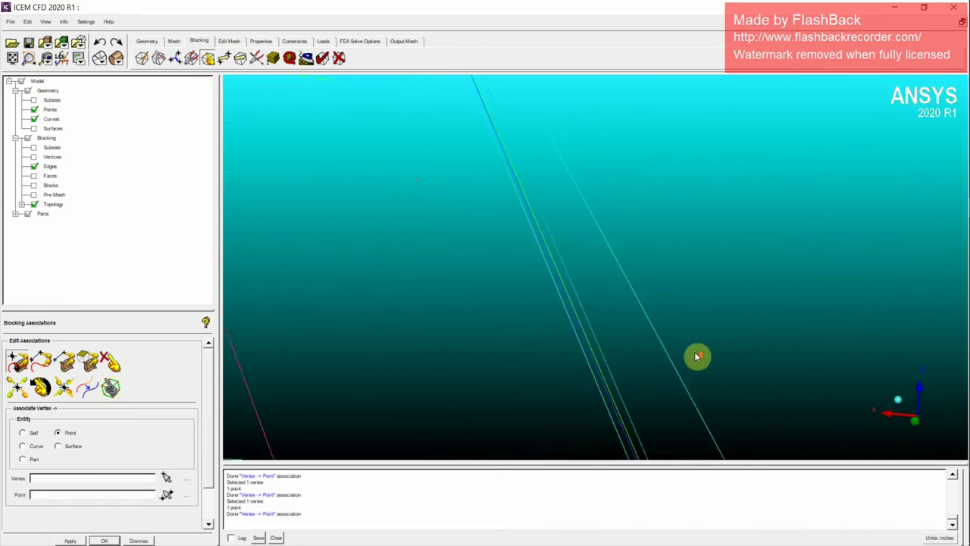
left_click_drag(697, 356, 561, 317)
left_click(15, 365)
left_click(525, 345)
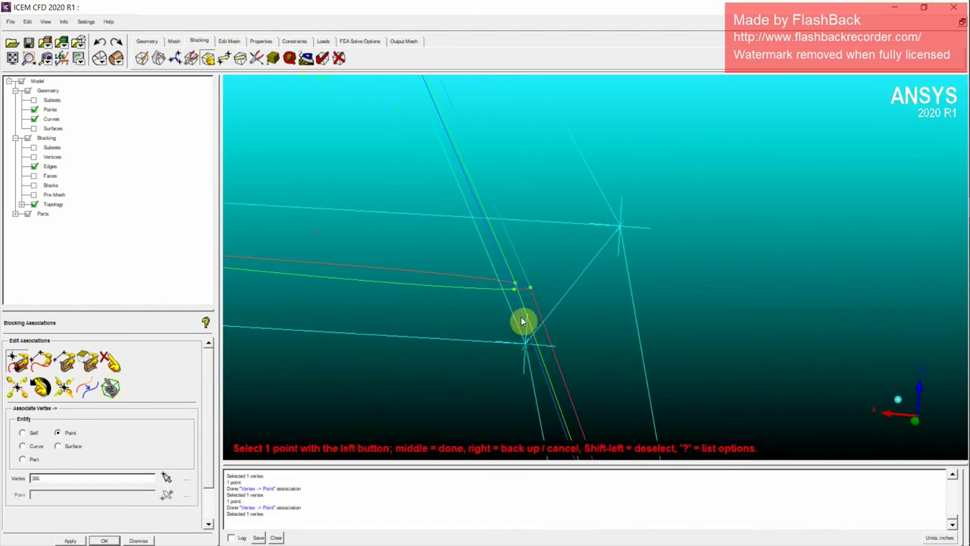
left_click(515, 287)
left_click(622, 219)
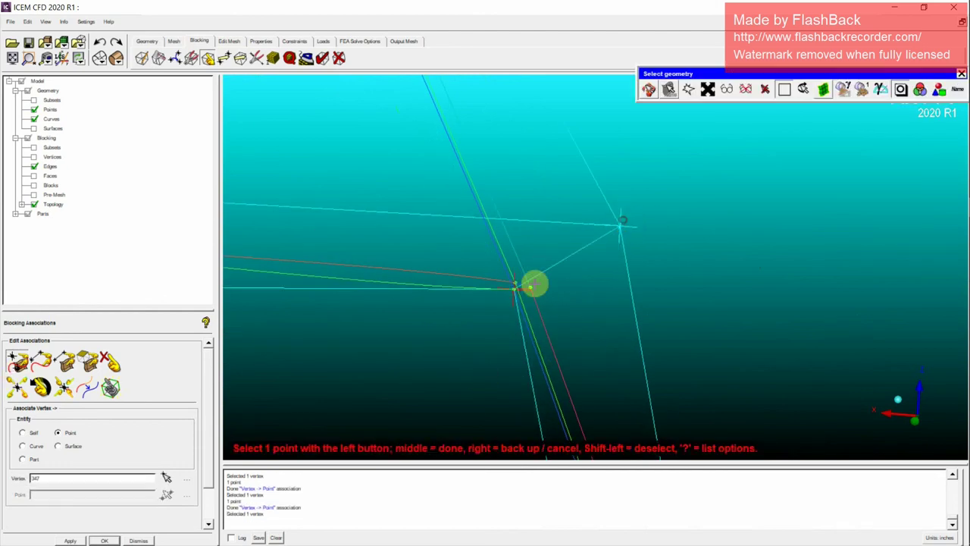
left_click(525, 287)
Associate the two leading-edge block vertices at the outer of the two splits near the root with their wing points.
key("F9")
scroll(594, 340, "down", 1)
middle_click_drag(639, 422, 611, 179)
scroll(658, 317, "down", 3)
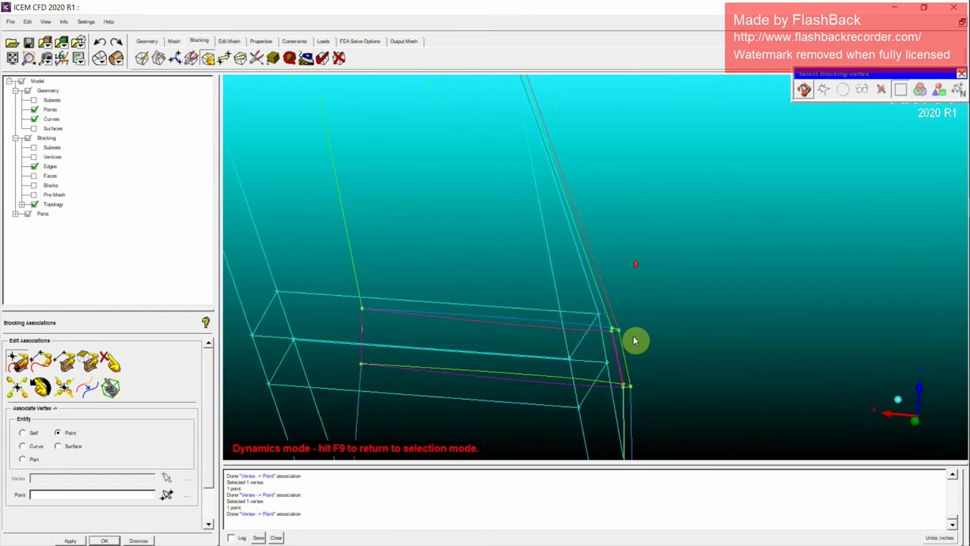
left_click_drag(635, 340, 583, 334)
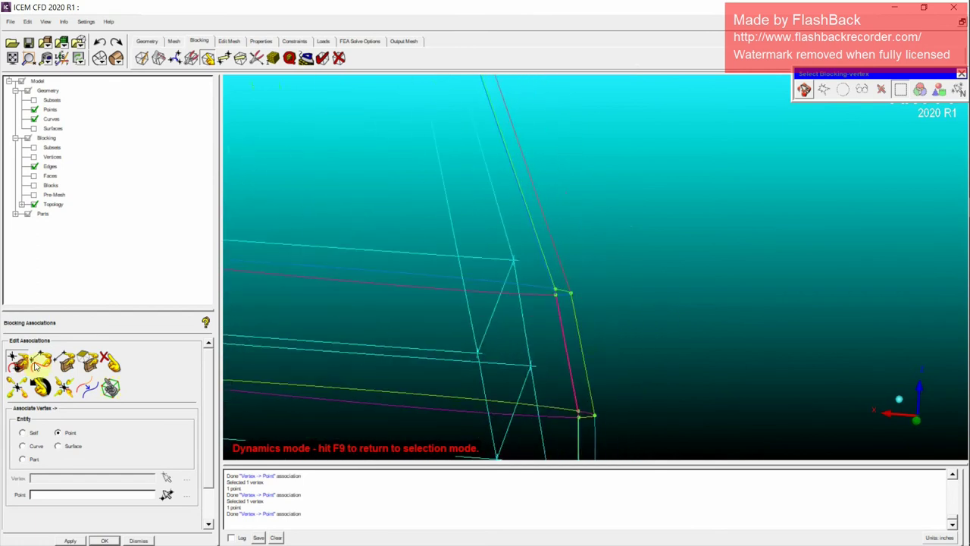
left_click(483, 353)
left_click(557, 298)
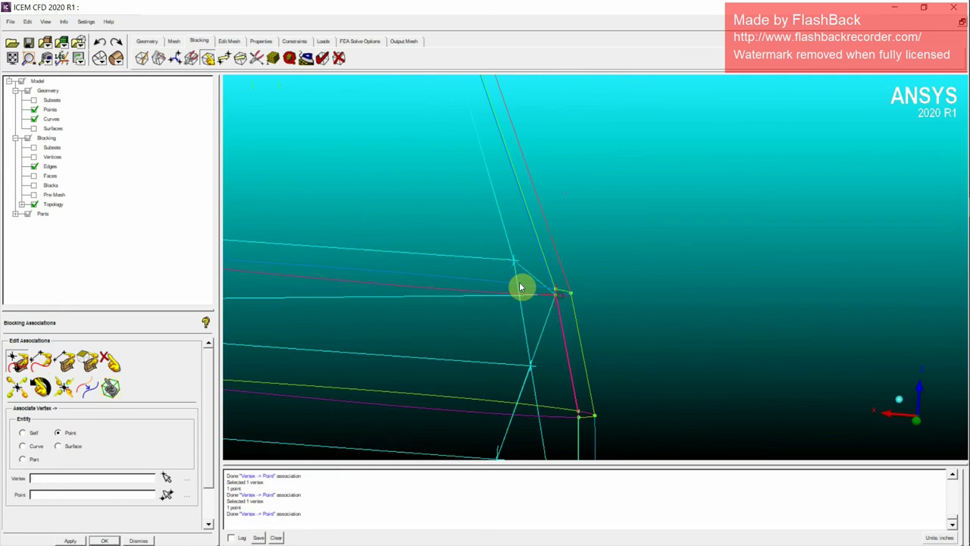
left_click(556, 286)
left_click(557, 289)
right_click(604, 343)
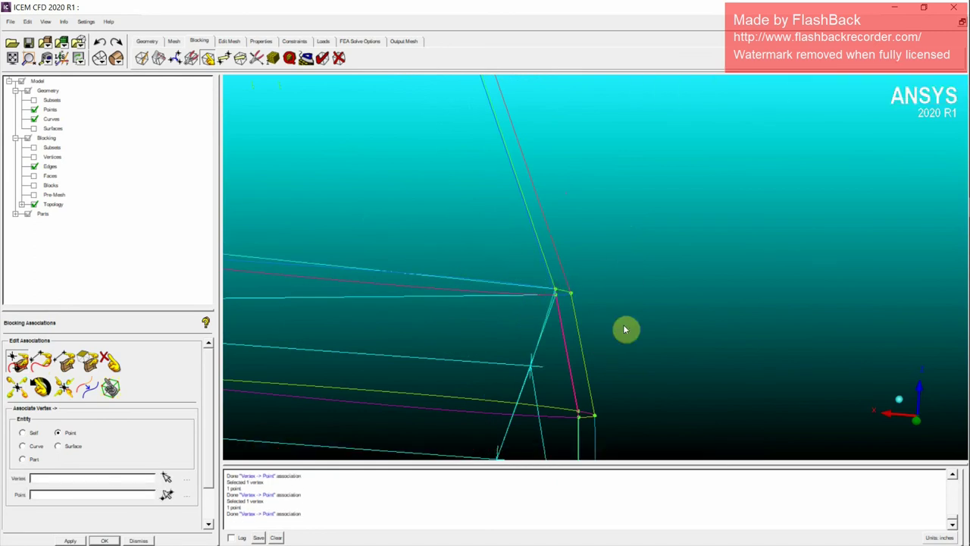
Associate the two leading-edge block vertices at the split nearest the root with the matching pair of wing points.
left_click_drag(626, 329, 525, 305)
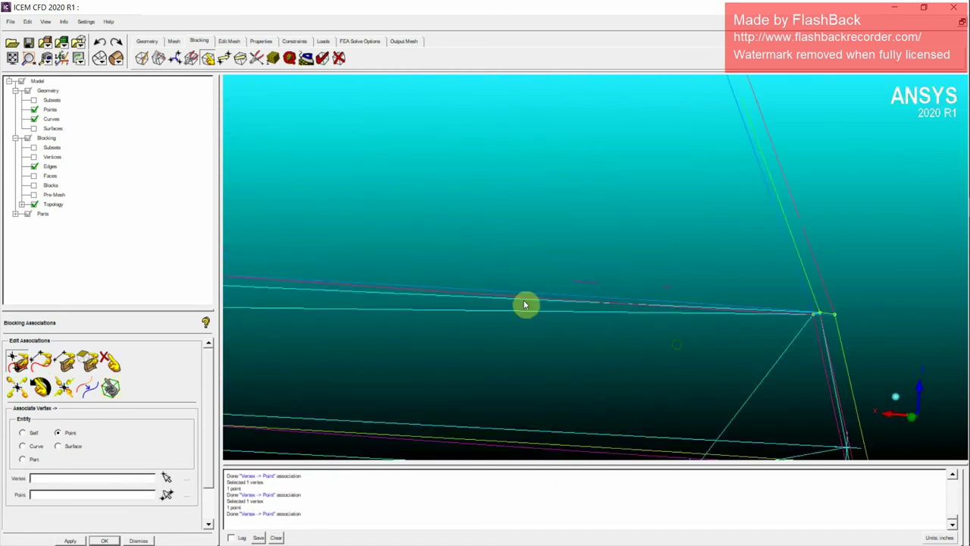
left_click_drag(749, 371, 657, 285)
scroll(391, 382, "down", 4)
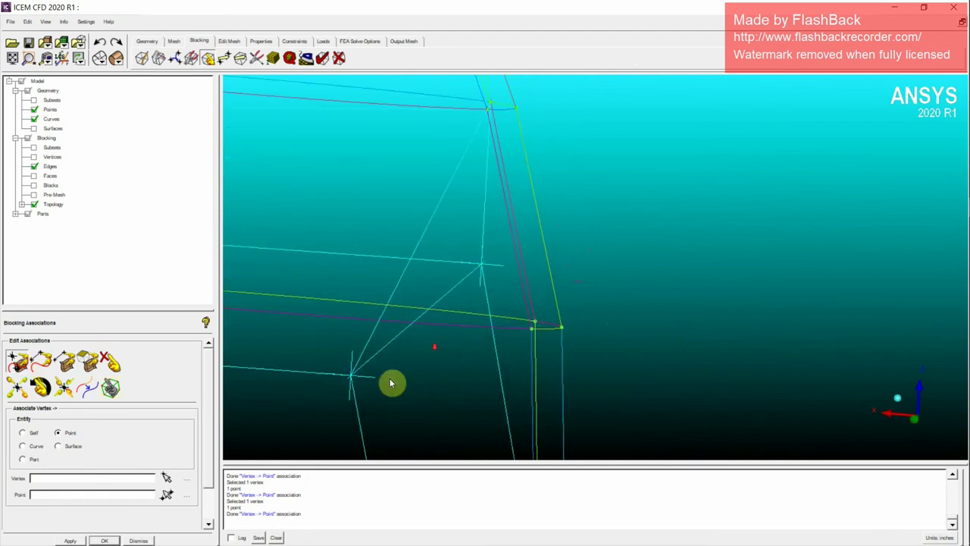
left_click(19, 365)
left_click(352, 374)
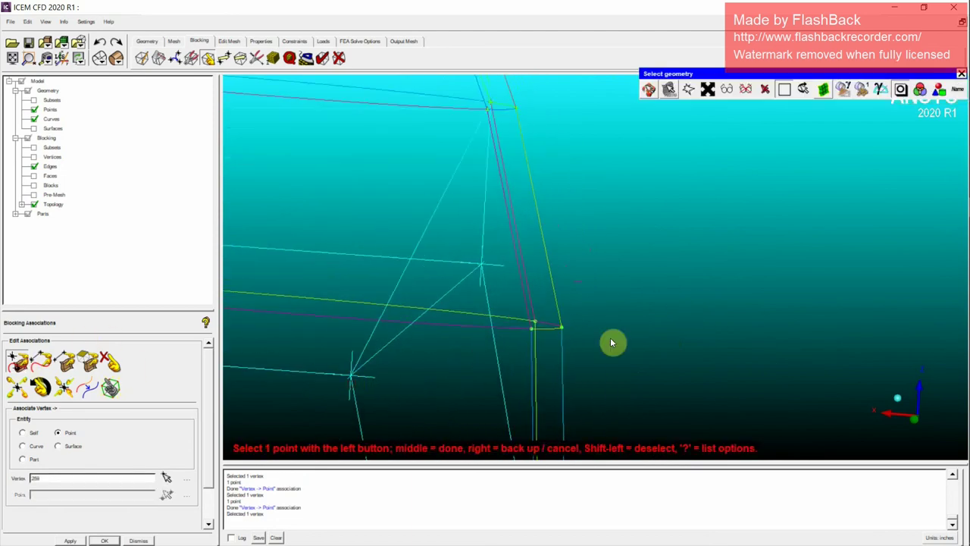
left_click(533, 329)
left_click(483, 266)
left_click(535, 321)
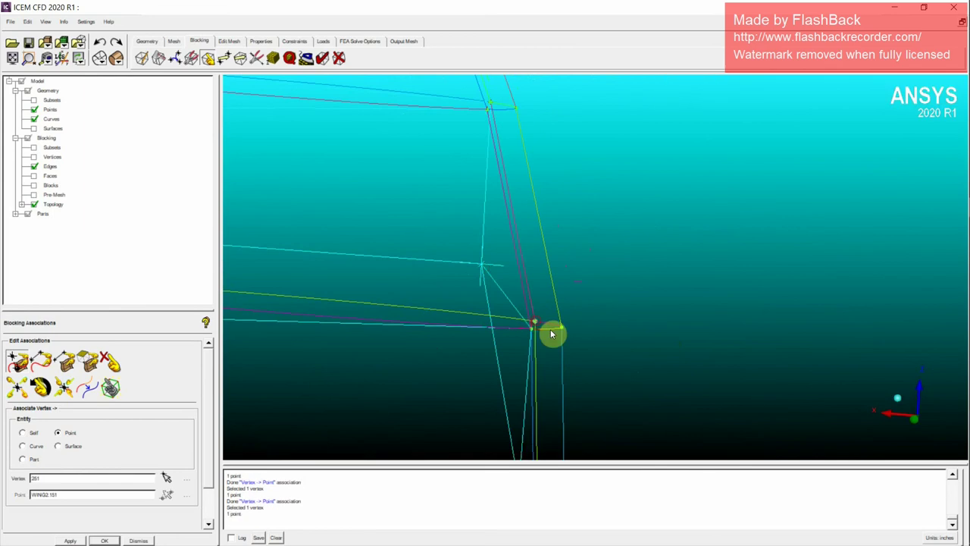
Associate the two leading-edge block vertices at the wing root with the matching root section points.
left_click_drag(569, 345, 403, 387)
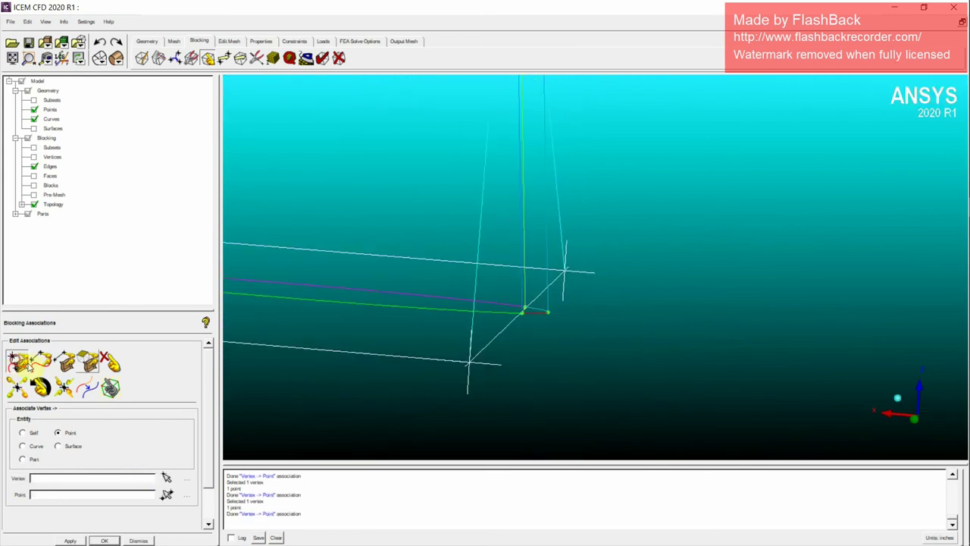
left_click(20, 363)
left_click(458, 367)
left_click(524, 312)
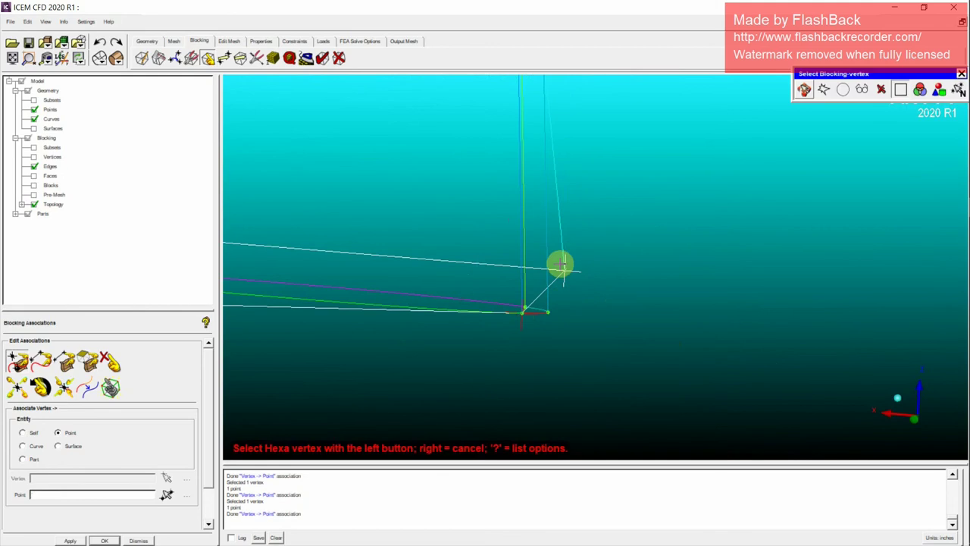
left_click(560, 264)
left_click(528, 306)
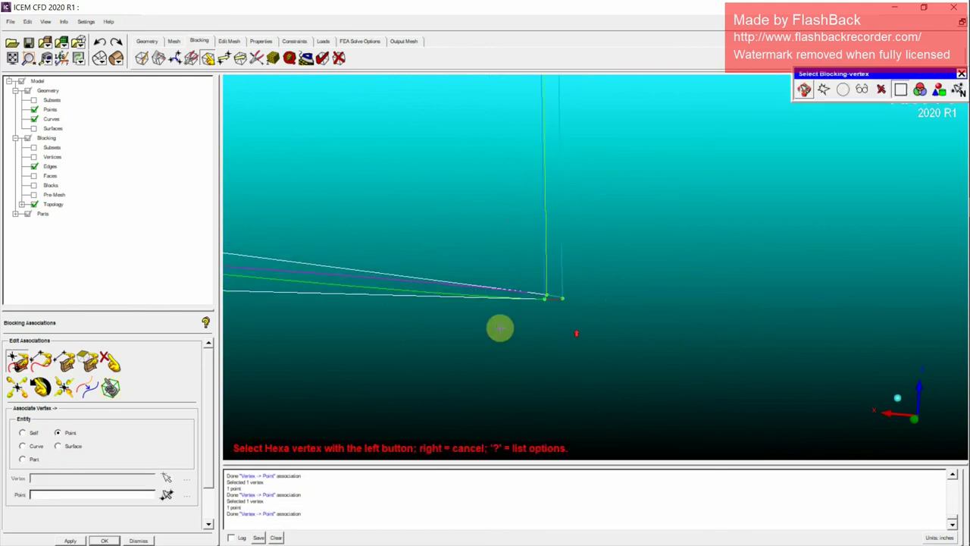
right_click(497, 326)
Associate the lower trailing-edge block vertex at the wing root with its matching root section point.
scroll(499, 329, "down", 2)
scroll(443, 198, "down", 2)
middle_click_drag(463, 160, 563, 393)
scroll(573, 388, "down", 1)
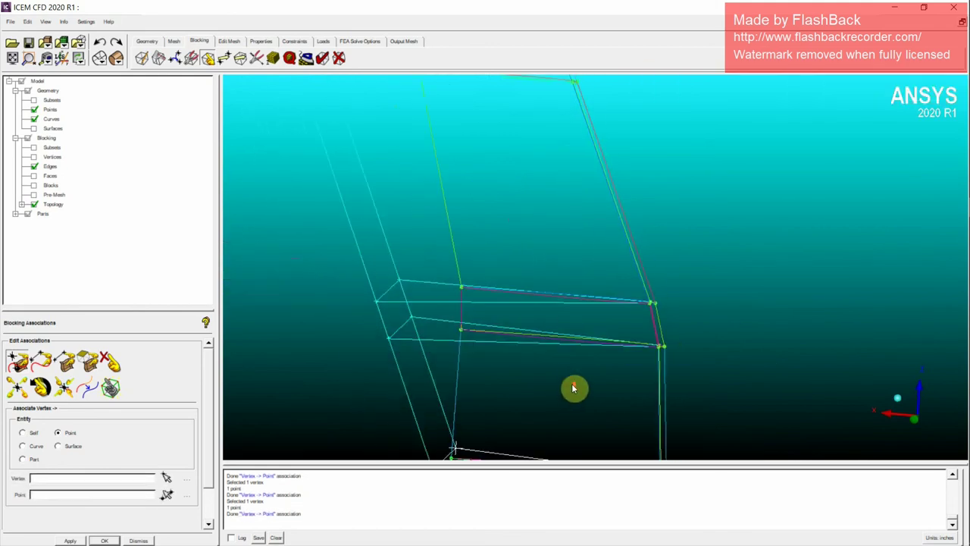
left_click_drag(650, 326, 480, 426)
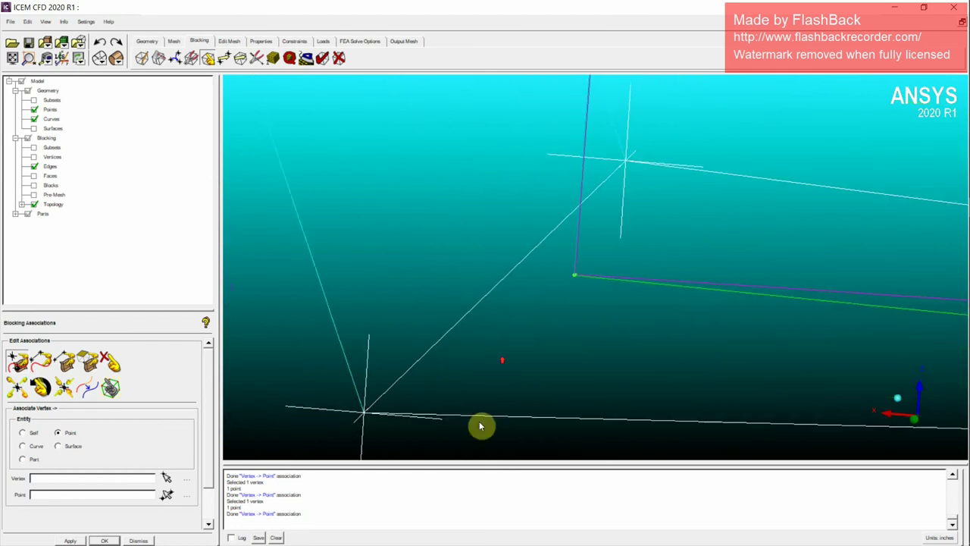
left_click_drag(604, 285, 3, 345)
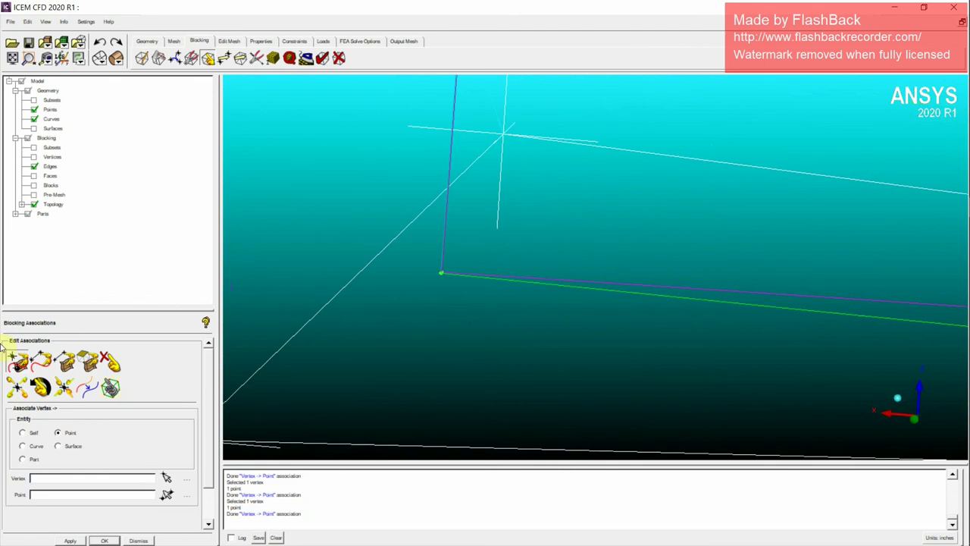
left_click(167, 477)
scroll(309, 413, "down", 2)
left_click(260, 411)
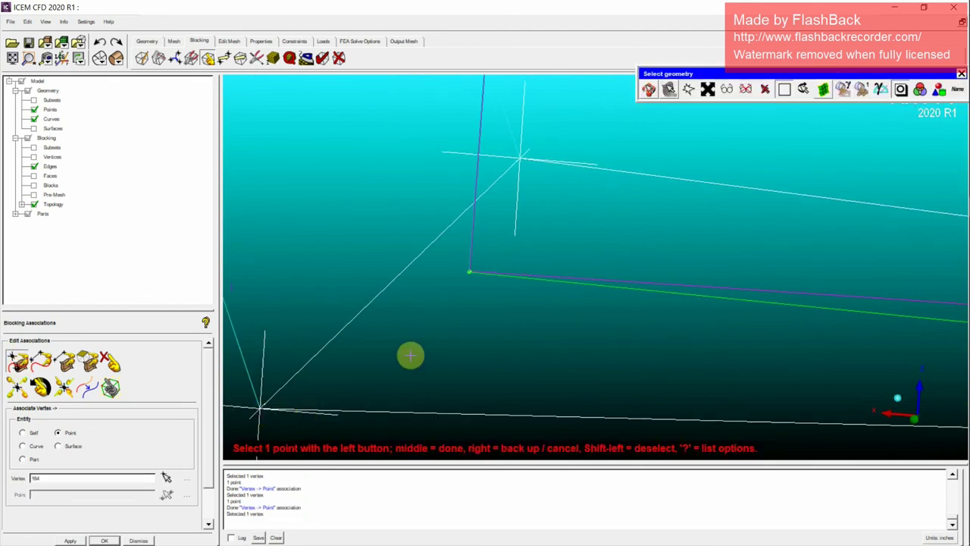
key("F9")
left_click_drag(435, 325, 487, 321)
scroll(476, 324, "up", 2)
key("F9")
left_click(409, 328)
scroll(426, 343, "down", 2)
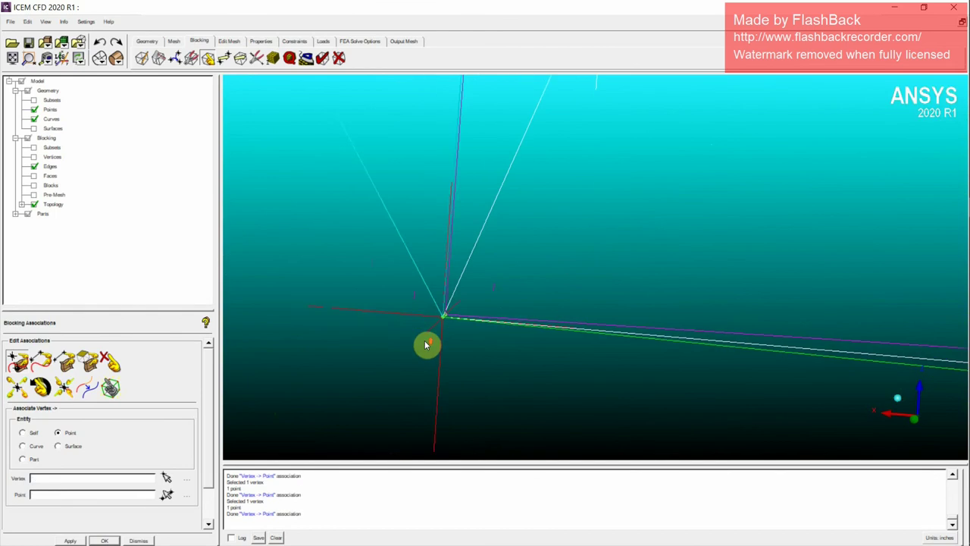
Associate the upper trailing-edge block vertex at the wing root with the other root trailing-edge point.
key("F9")
left_click_drag(578, 267, 531, 309)
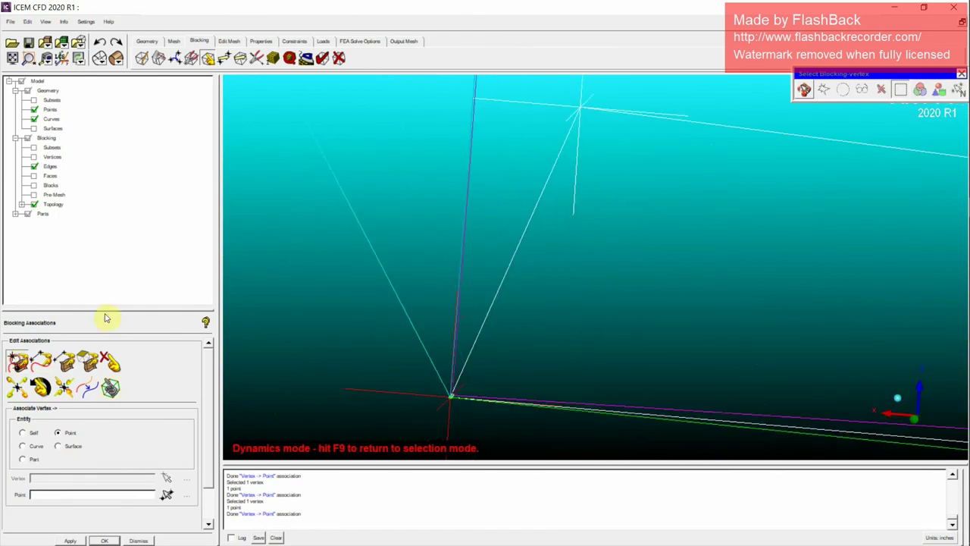
left_click(579, 103)
key("F9")
left_click_drag(580, 271, 584, 303)
scroll(509, 300, "up", 1)
key("F9")
left_click(522, 292)
scroll(554, 290, "down", 5)
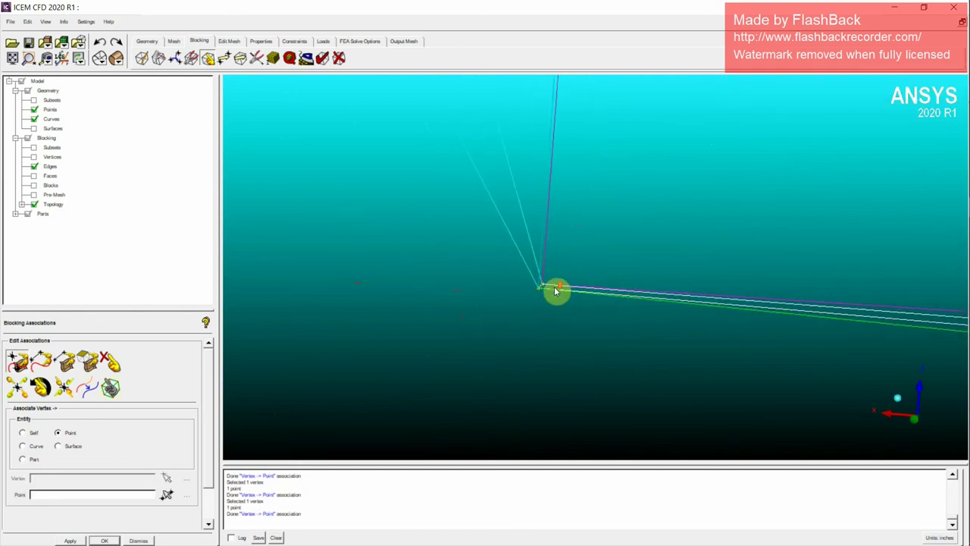
Associate the lower trailing-edge block vertex at the split nearest the root with its matching wing point.
left_click_drag(663, 130, 617, 352)
left_click_drag(597, 295, 616, 305)
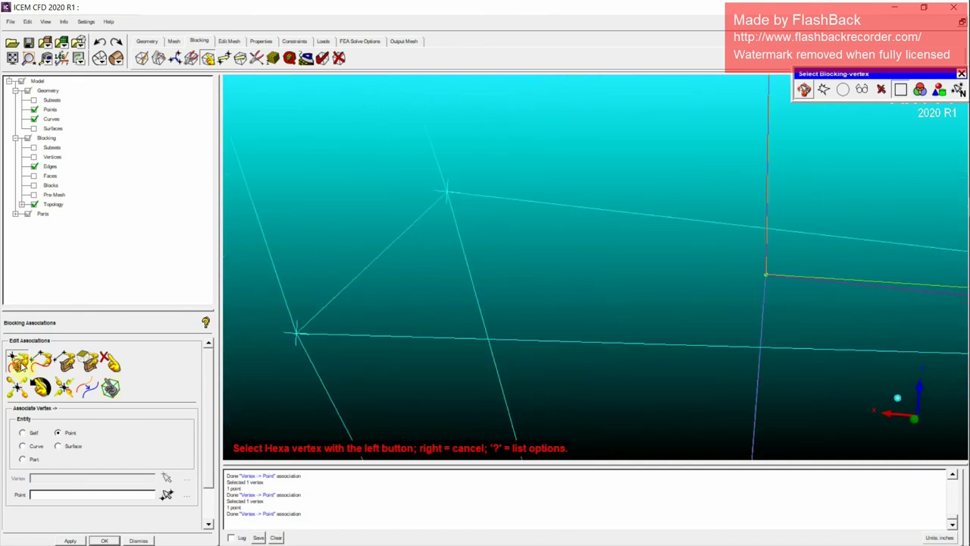
left_click(296, 335)
left_click_drag(601, 301, 632, 274)
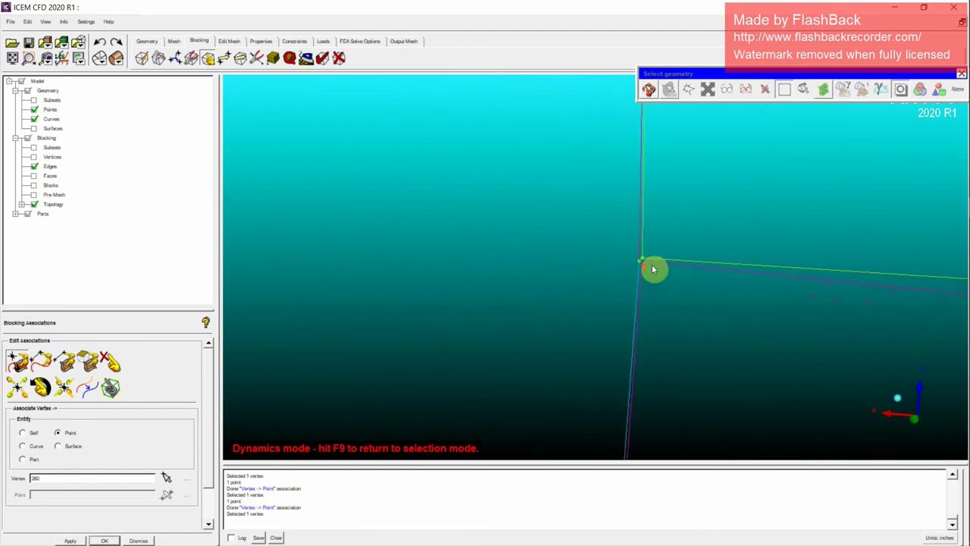
key("F9")
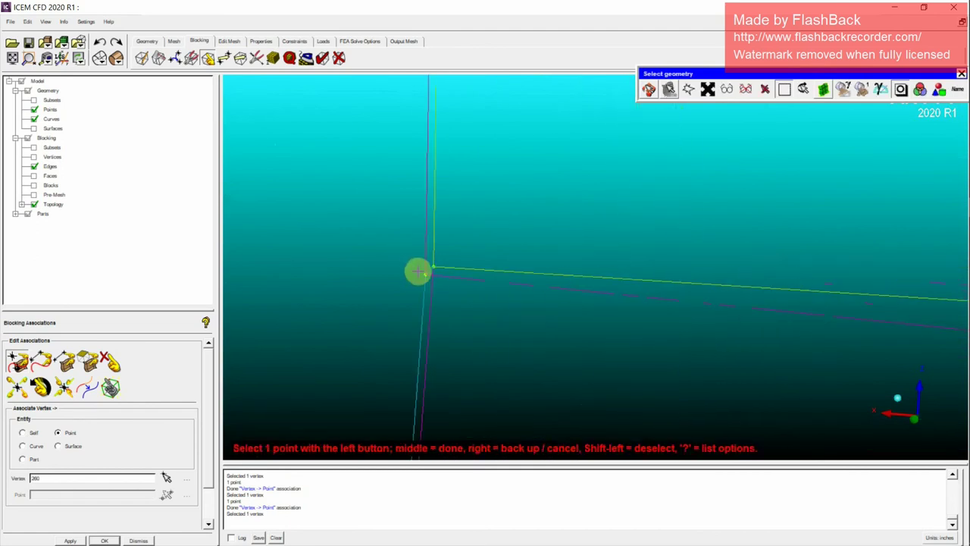
left_click(419, 272)
scroll(445, 291, "down", 4)
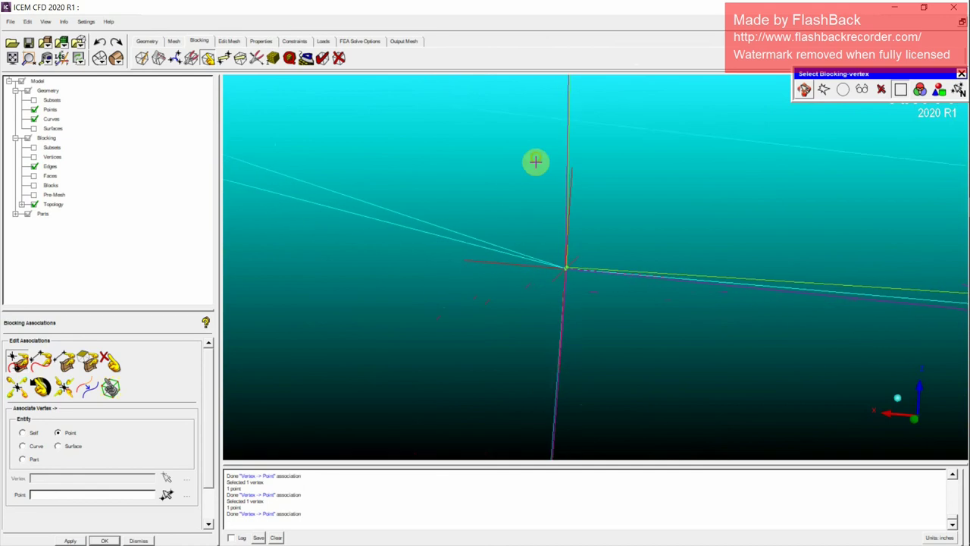
Associate the upper trailing-edge block vertex at the split nearest the root with its matching wing point.
right_click(535, 162)
scroll(576, 276, "down", 8)
middle_click_drag(424, 206, 563, 295)
scroll(563, 294, "down", 1)
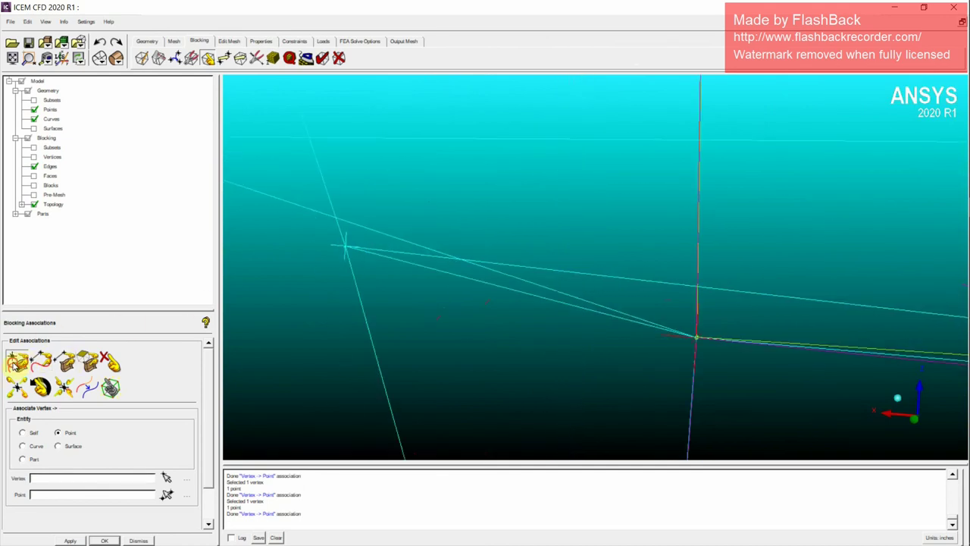
left_click(17, 362)
left_click(343, 250)
middle_click_drag(712, 343, 604, 303)
key("F9")
left_click(590, 290)
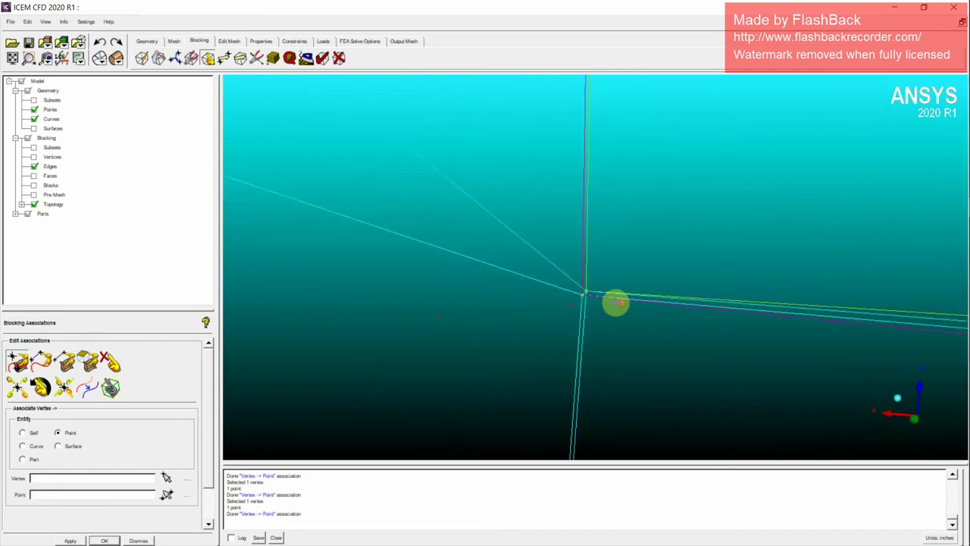
Associate the lower trailing-edge block vertex at the outer of the two splits near the root with its wing point.
left_click_drag(614, 301, 637, 278)
left_click(18, 362)
left_click(324, 344)
key("F9")
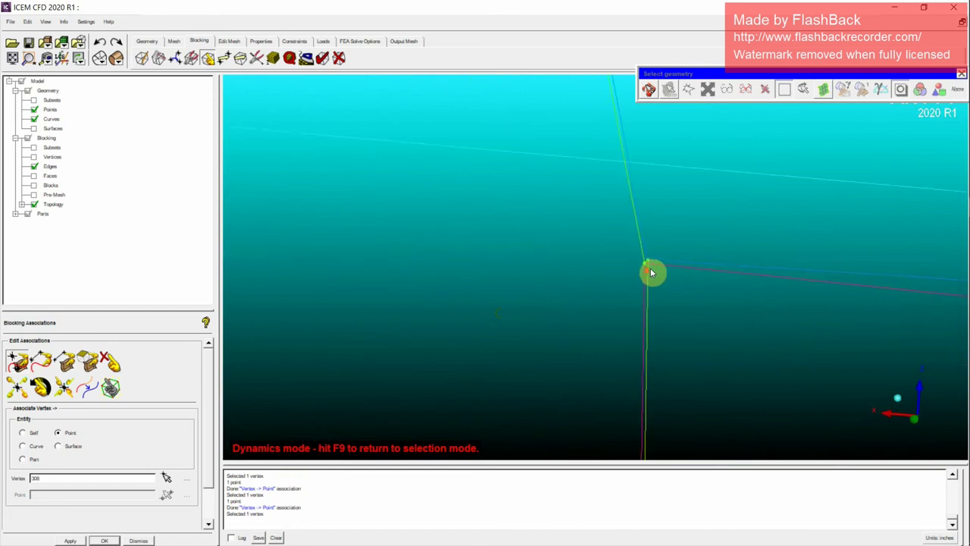
key("F9")
left_click(666, 263)
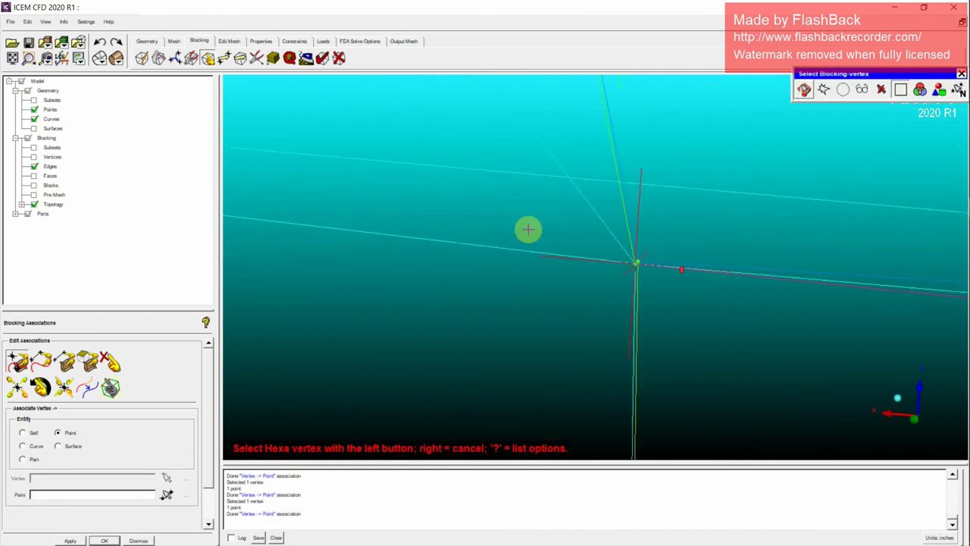
Associate the upper trailing-edge block vertex at the outer of the two splits near the root with its wing point.
left_click_drag(393, 207, 257, 231)
scroll(253, 230, "down", 1)
left_click(295, 231)
scroll(657, 255, "up", 4)
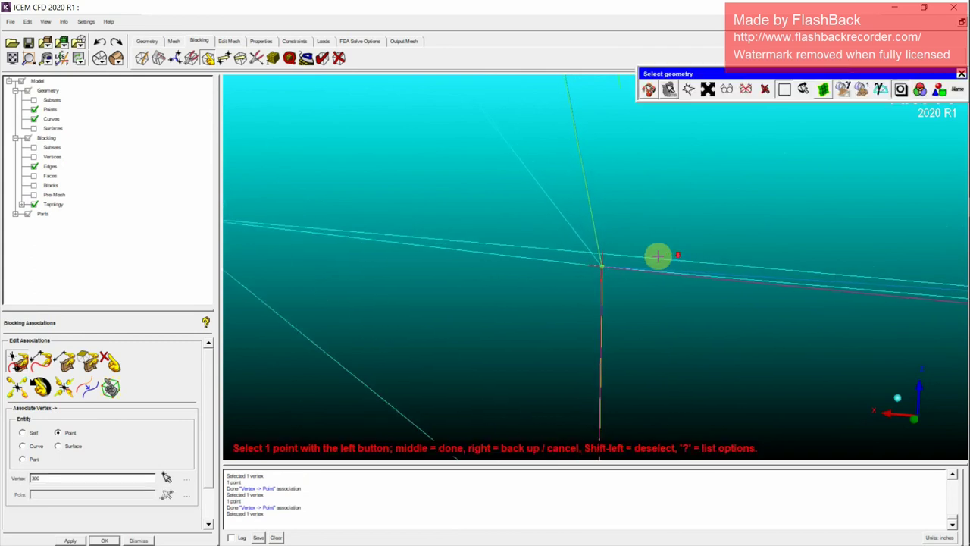
left_click_drag(625, 265, 682, 262)
scroll(678, 256, "up", 3)
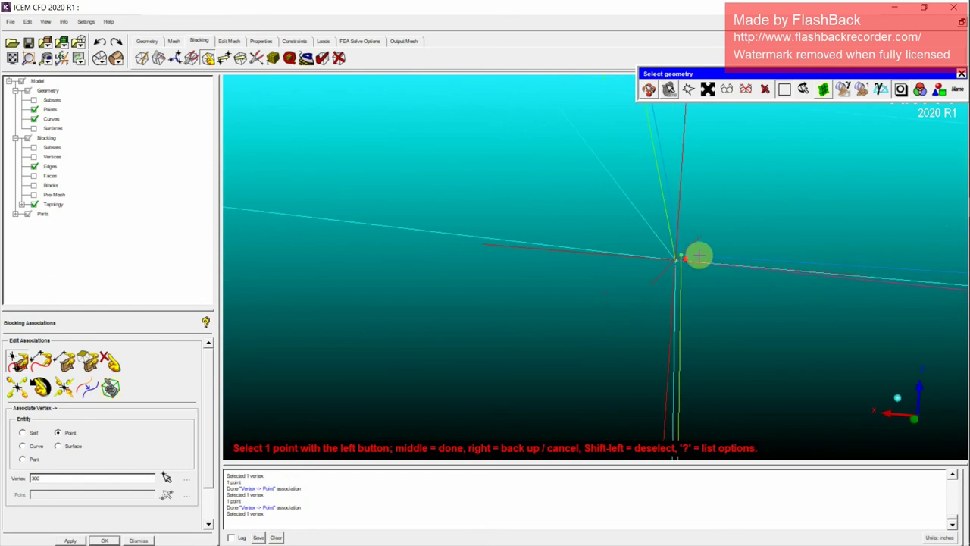
left_click(685, 253)
scroll(712, 259, "down", 2)
right_click(705, 260)
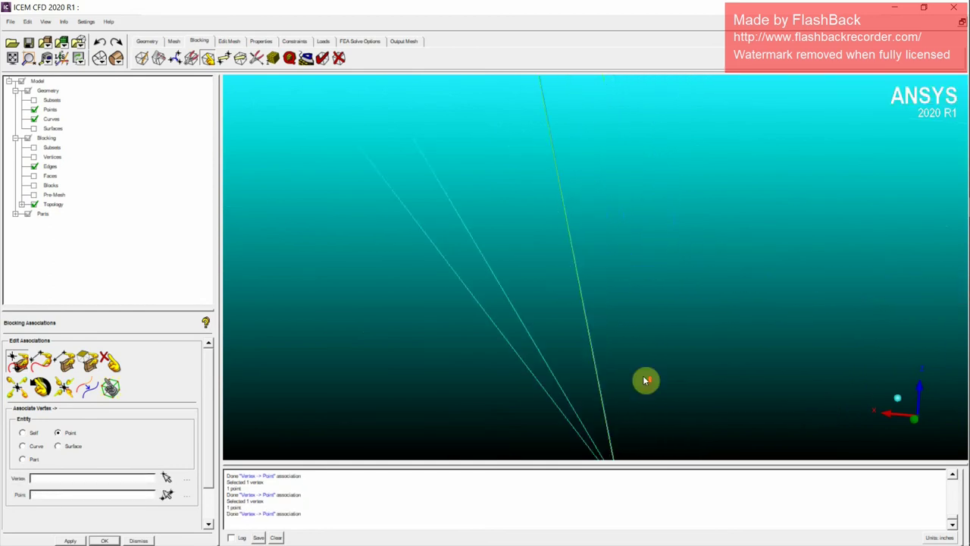
left_click_drag(644, 380, 619, 350)
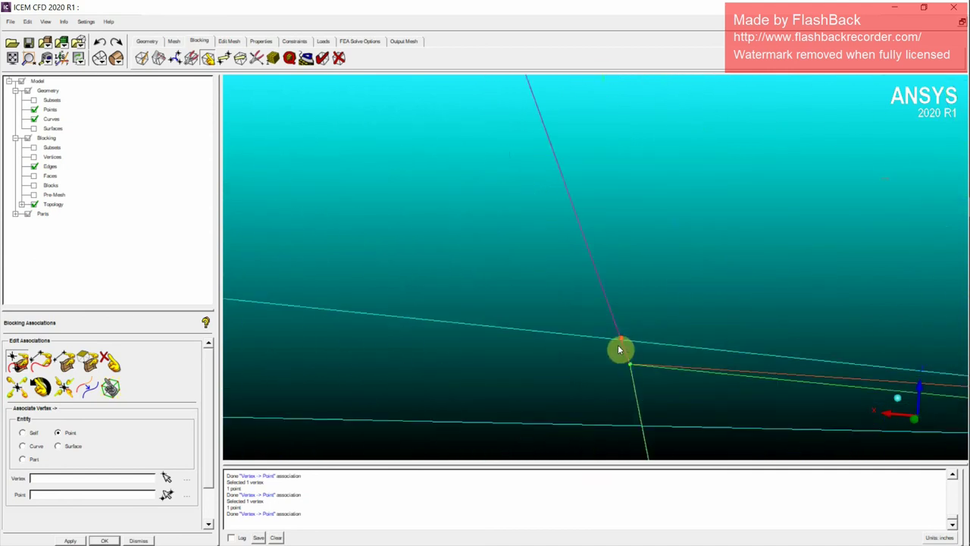
middle_click(423, 365)
scroll(429, 358, "up", 5)
left_click(249, 351)
scroll(250, 351, "up", 2)
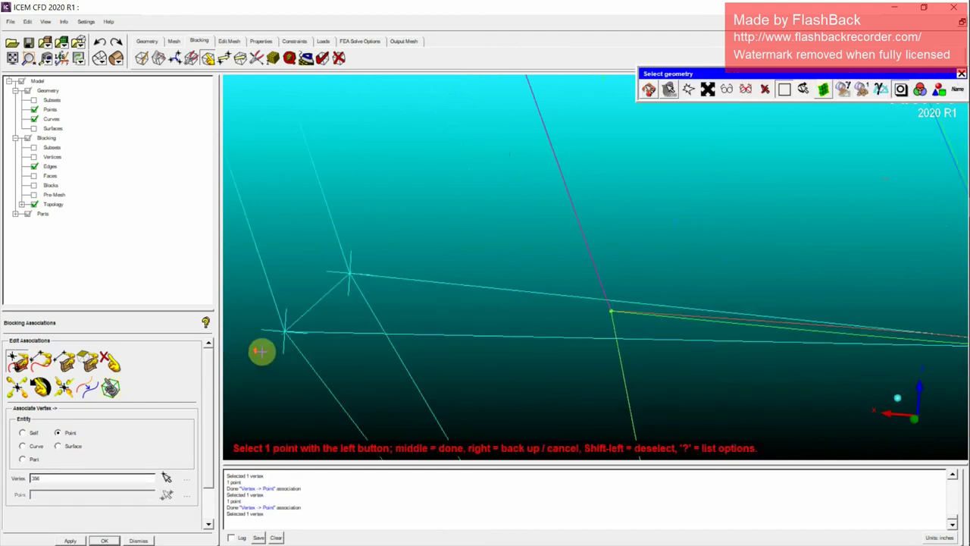
left_click(284, 337)
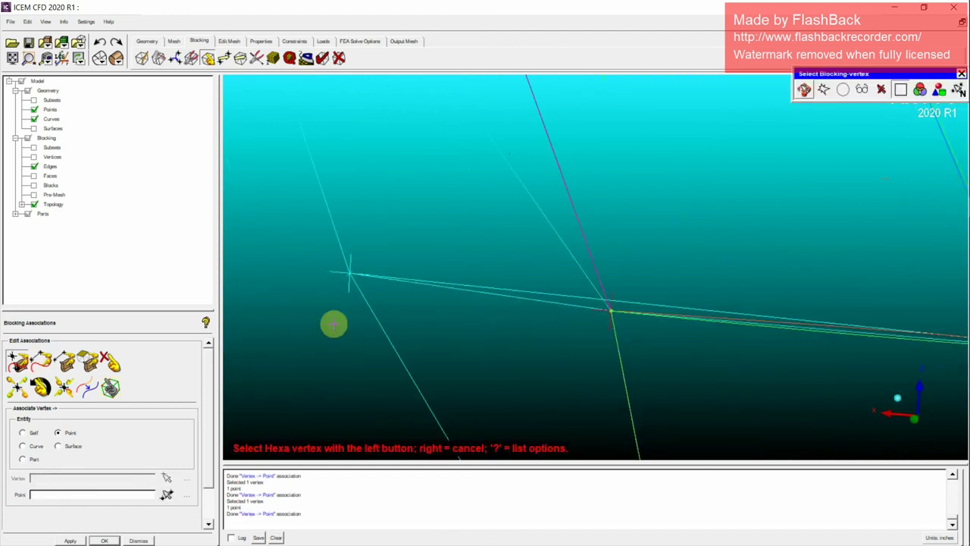
left_click(102, 43)
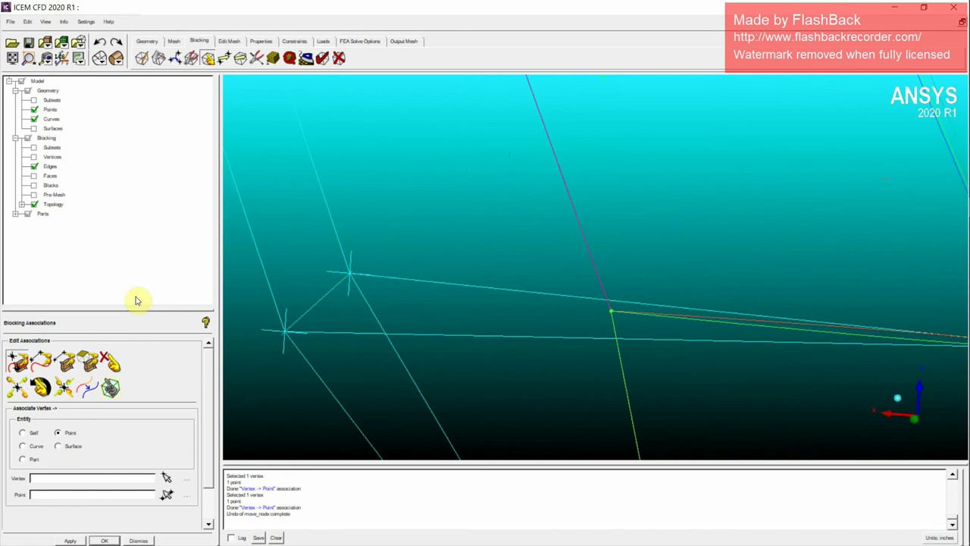
Associate the lower trailing-edge block vertex at the mid-span sweep change with its matching wing point.
left_click(25, 363)
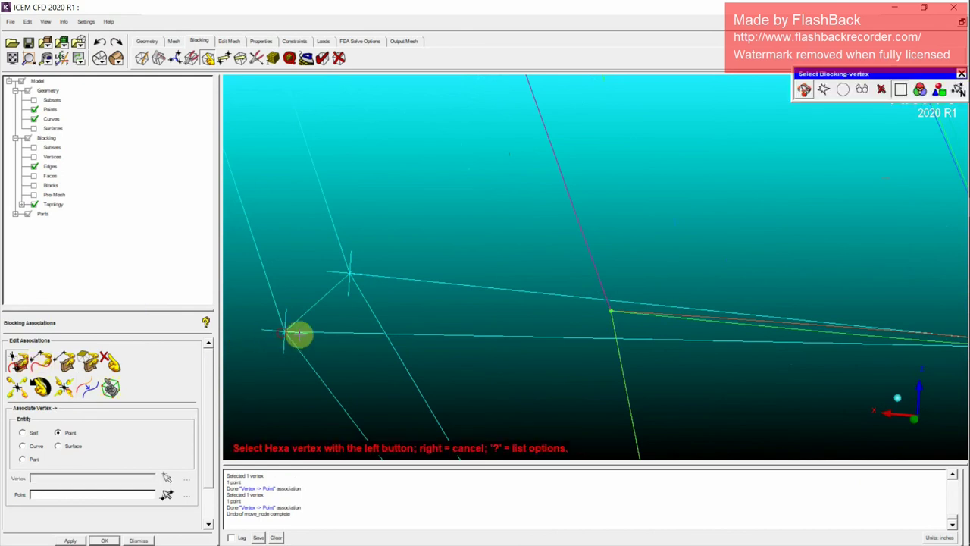
left_click(289, 333)
scroll(635, 310, "up", 4)
key("F9")
middle_click_drag(643, 339, 531, 254)
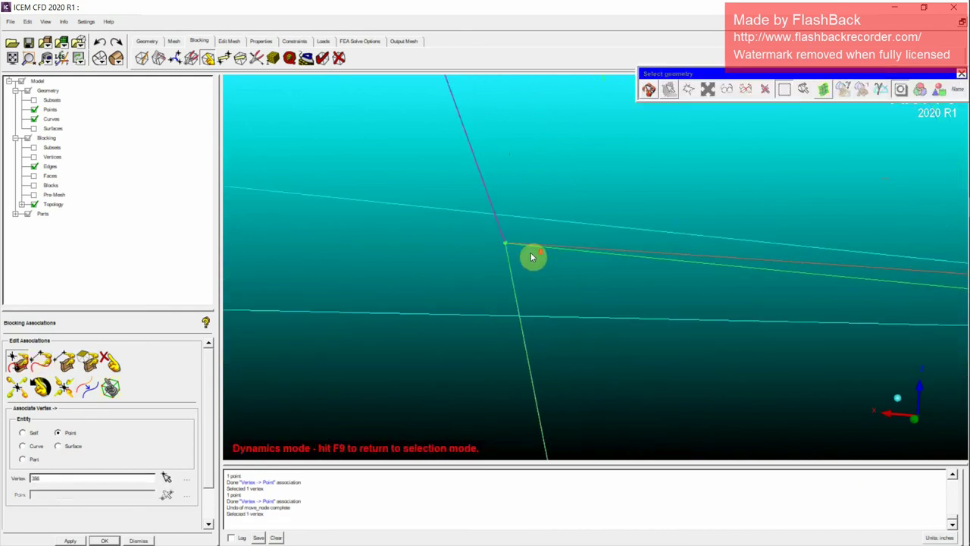
left_click_drag(533, 258, 593, 249)
key("F9")
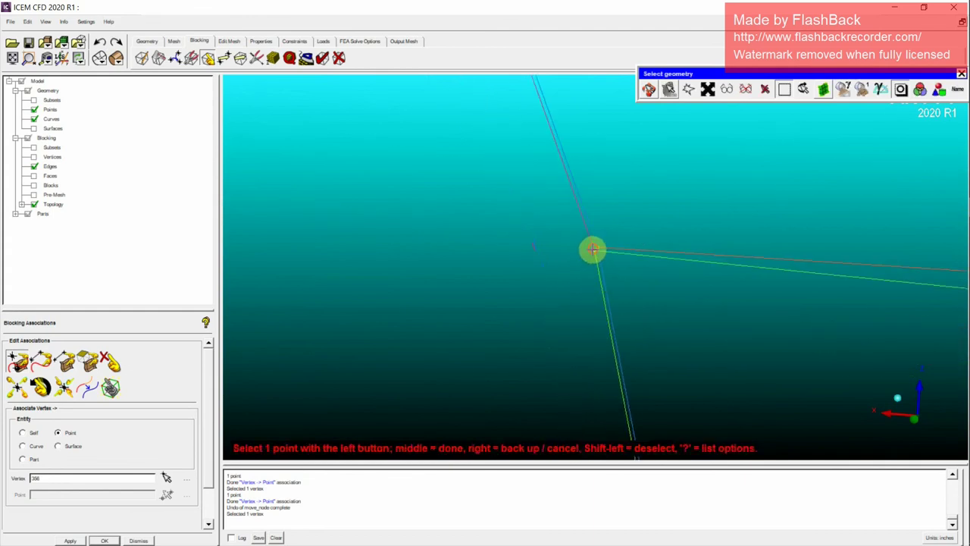
left_click(592, 248)
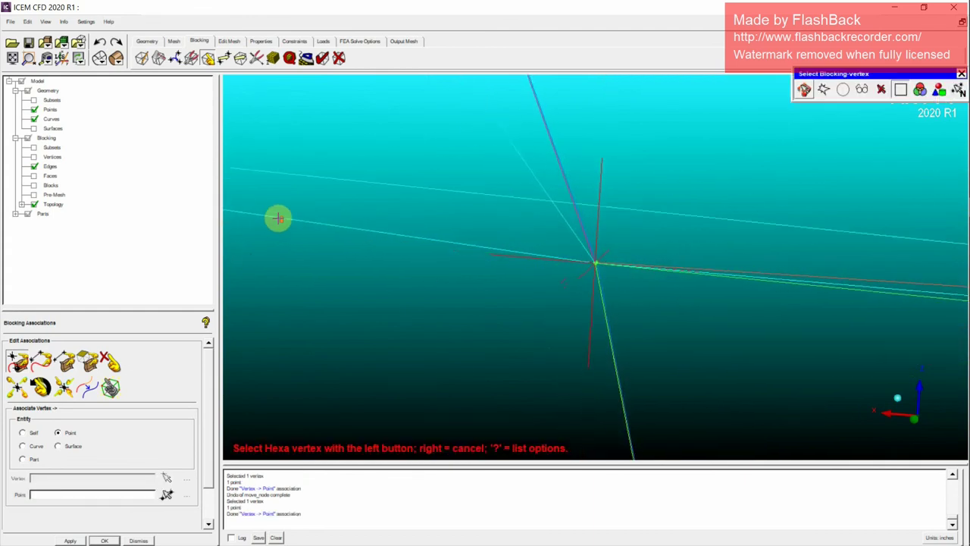
Associate the upper trailing-edge block vertex at the mid-span sweep change with its matching wing point.
scroll(275, 219, "down", 3)
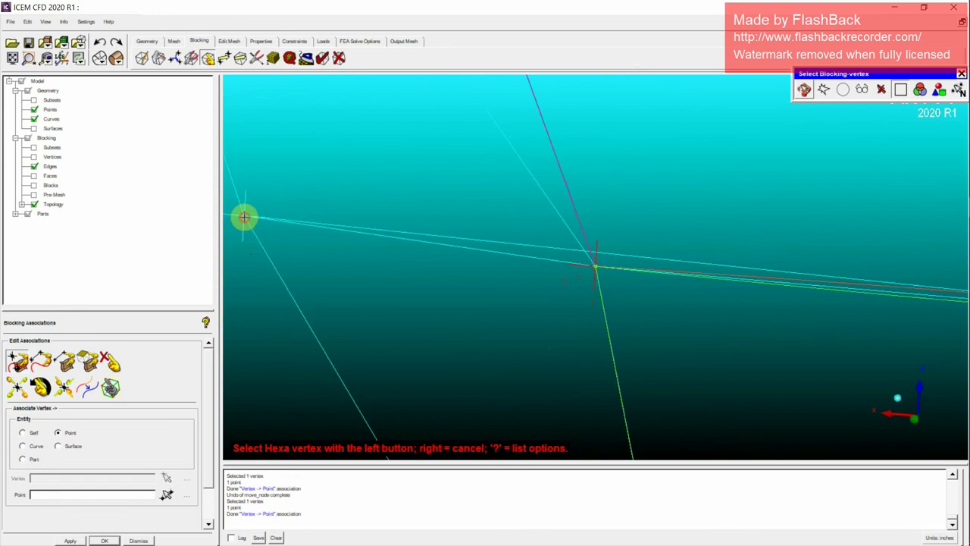
left_click(703, 266)
left_click_drag(615, 265, 398, 386)
left_click(603, 226)
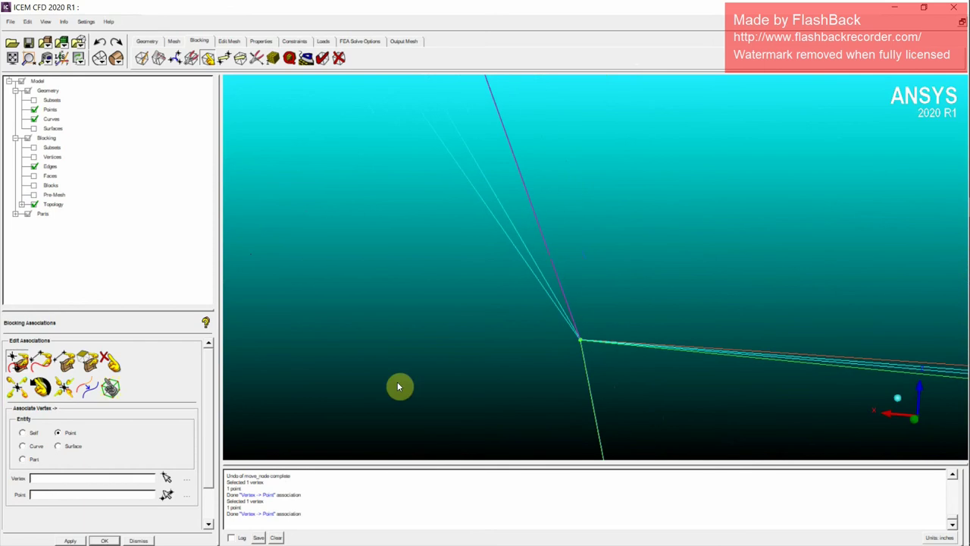
left_click(114, 365)
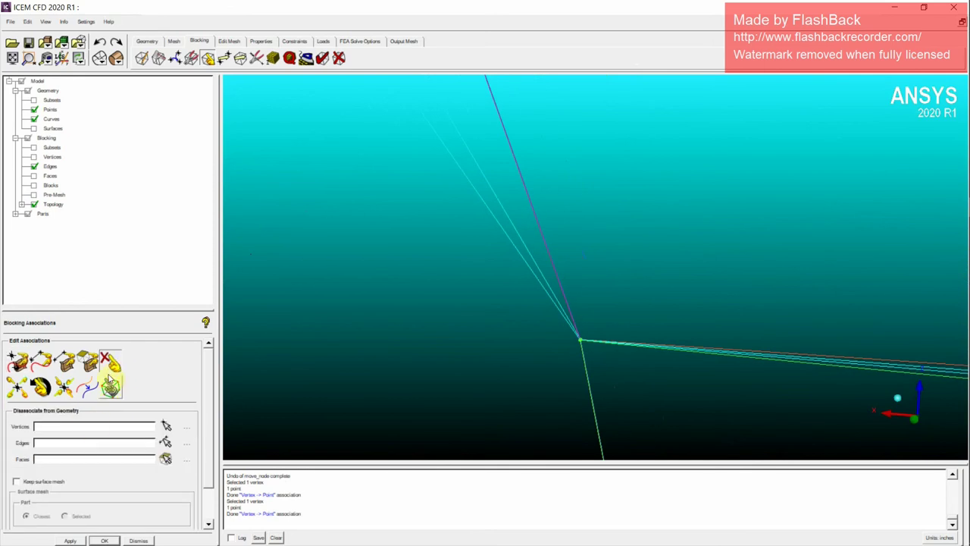
Associate the lower trailing-edge block vertex at the section just inboard of the wing tip with its wing point.
left_click(21, 364)
scroll(513, 221, "down", 1)
key("F9")
middle_click_drag(563, 149, 618, 348)
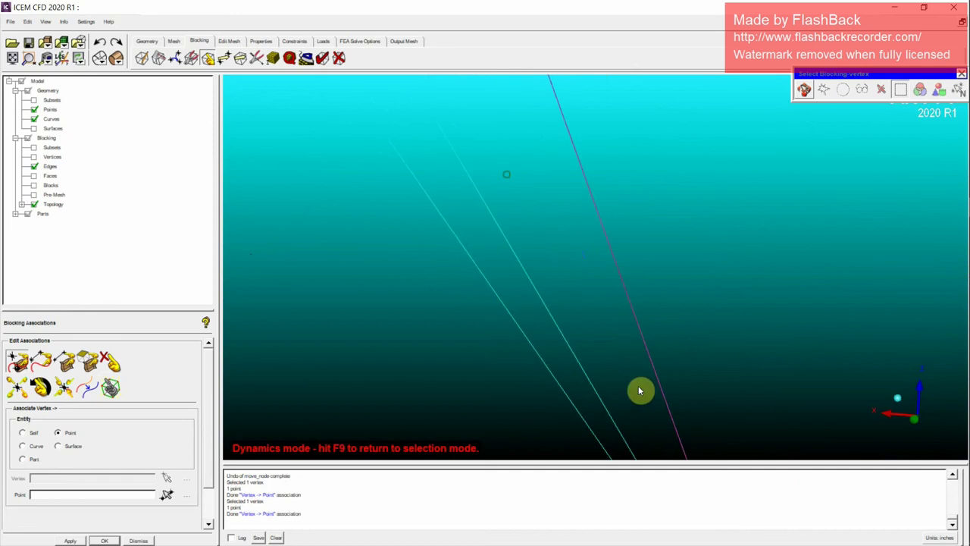
left_click_drag(514, 164, 228, 362)
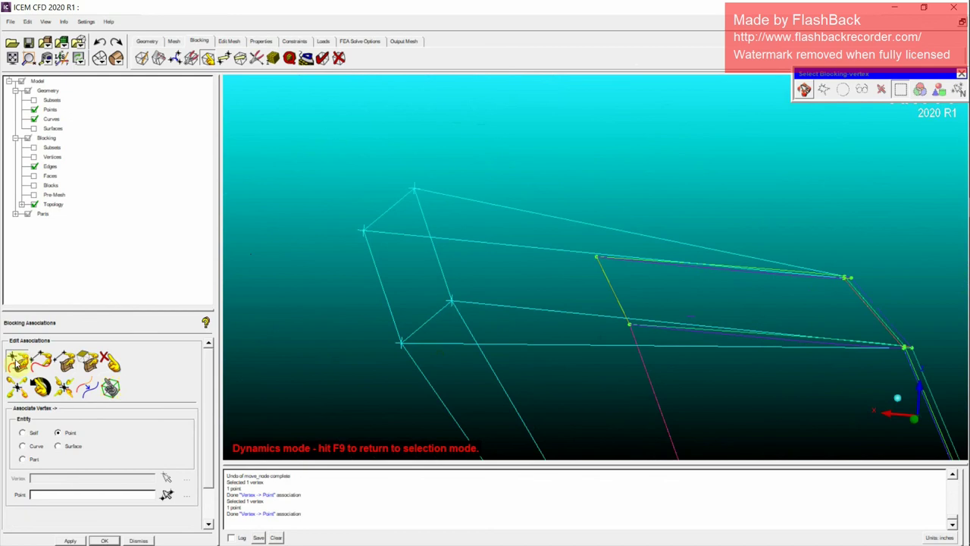
left_click(401, 345)
key("F9")
left_click_drag(671, 331, 747, 354)
scroll(541, 318, "up", 1)
key("F9")
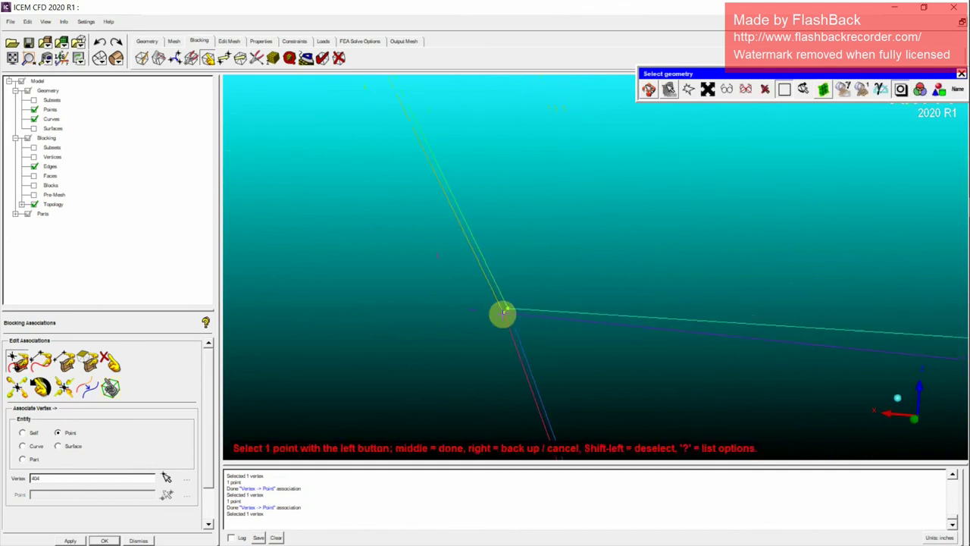
left_click(503, 313)
Associate the upper trailing-edge block vertex at the section just inboard of the wing tip with its wing point.
scroll(511, 334, "down", 4)
scroll(497, 339, "down", 10)
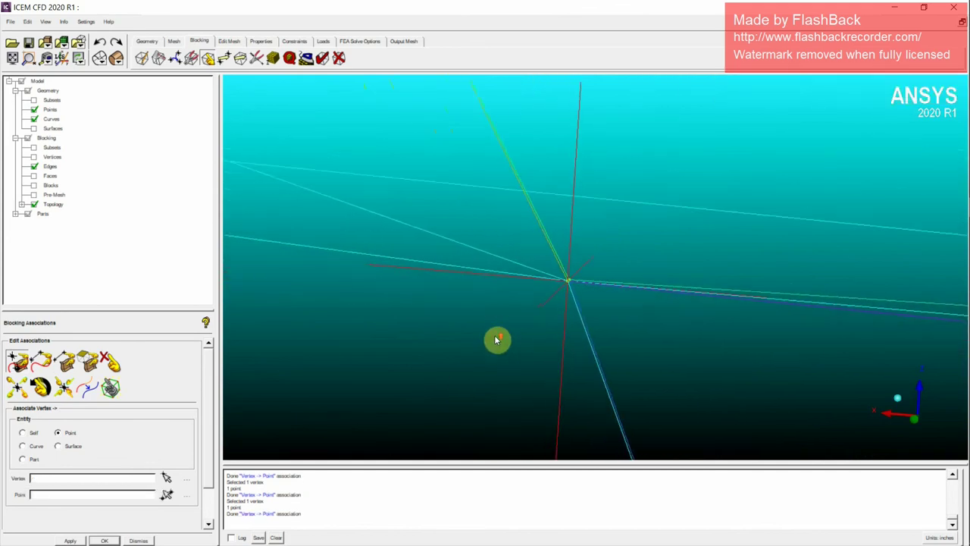
left_click_drag(496, 340, 496, 340)
left_click(19, 362)
left_click(363, 245)
mouse_move(604, 263)
left_mouse_down()
mouse_move(541, 303)
mouse_move(628, 264)
mouse_move(619, 278)
mouse_move(677, 258)
mouse_move(637, 281)
mouse_move(596, 277)
mouse_move(582, 265)
left_mouse_up()
key("F9")
key("F9")
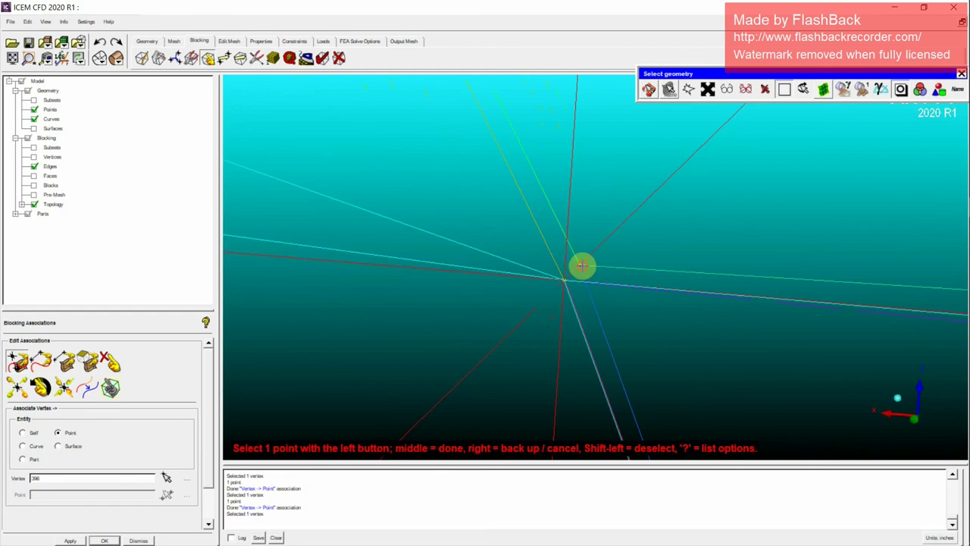
left_click(581, 265)
middle_click(606, 281)
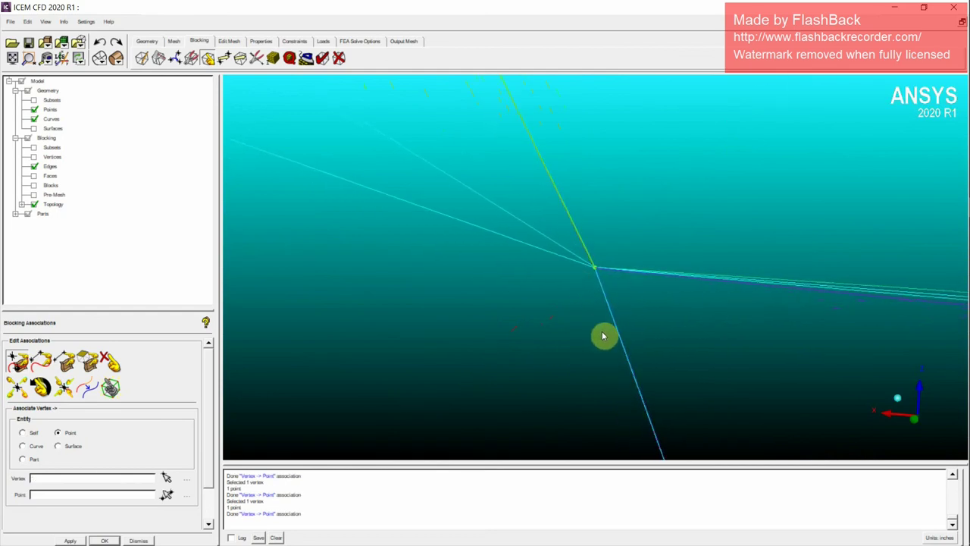
Associate the first trailing-edge block vertex at the wing tip with the wing's trailing-edge tip point.
left_click_drag(600, 336, 303, 340)
left_click(17, 363)
left_click(416, 196)
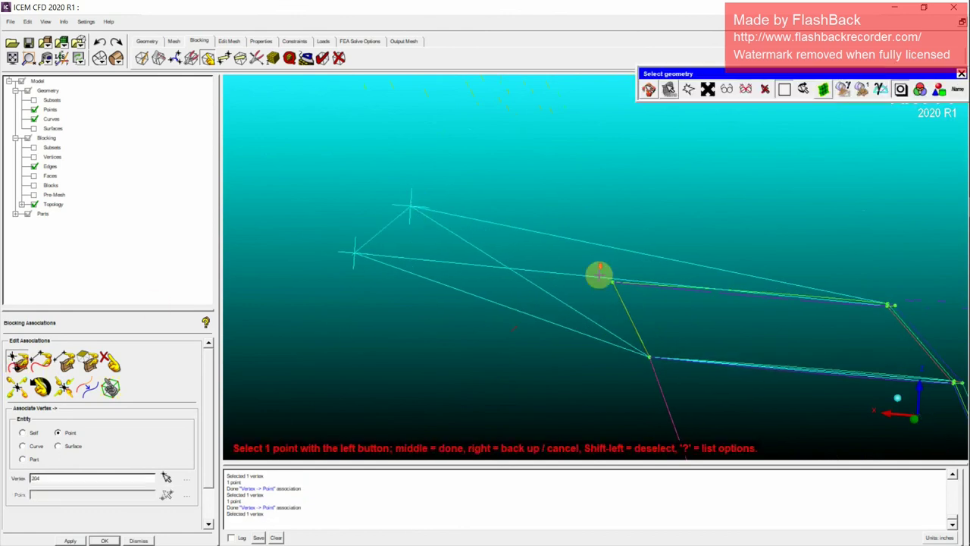
key("F9")
left_click_drag(599, 275, 671, 317)
key("F9")
left_click(703, 250)
Associate the remaining trailing-edge block vertex at the wing tip with its wing tip point.
key("F9")
left_click(406, 221)
key("F9")
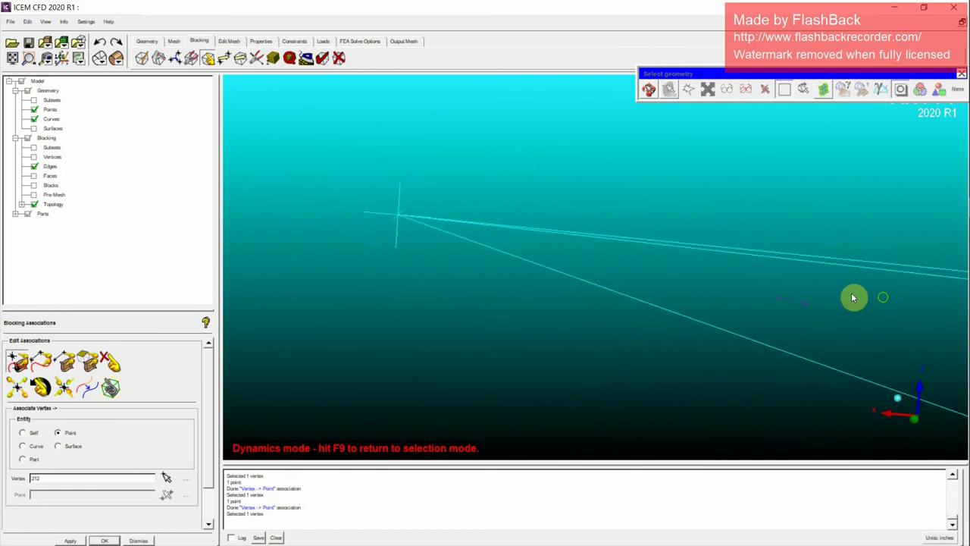
left_click_drag(853, 296, 646, 285)
key("F9")
left_click(738, 226)
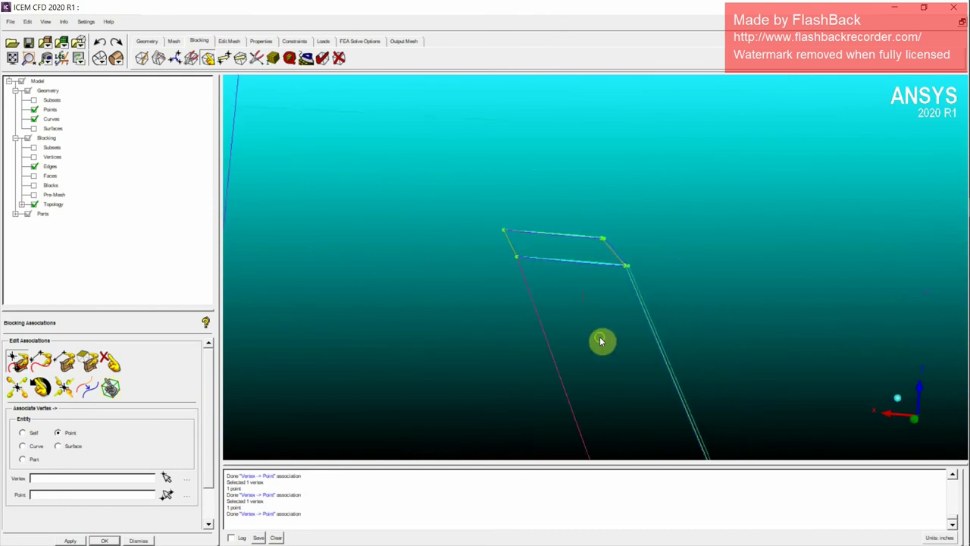
Associate the upper and lower chordwise block edges at the wing tip with the matching tip section curves.
left_click_drag(679, 350, 622, 354)
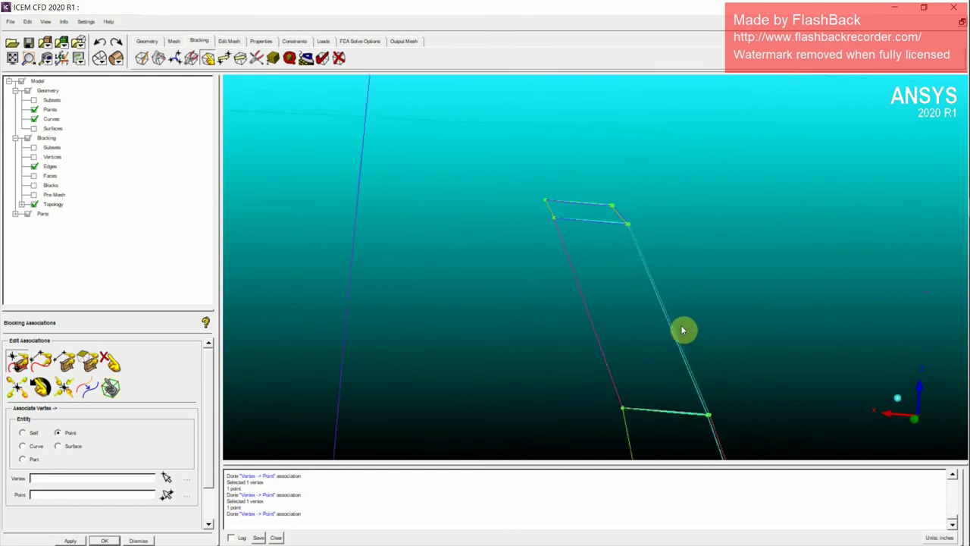
left_click_drag(582, 203, 291, 202)
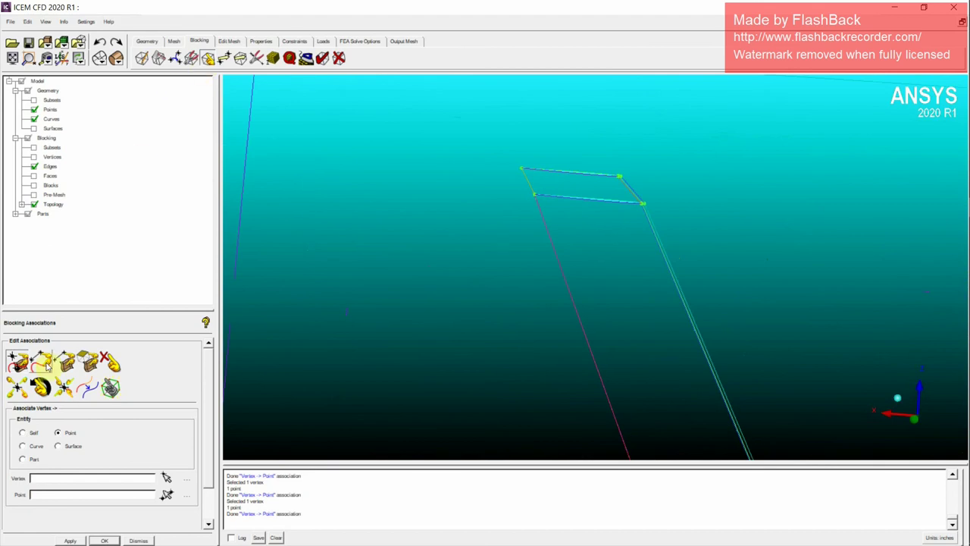
left_click(46, 366)
left_click_drag(490, 281, 600, 276)
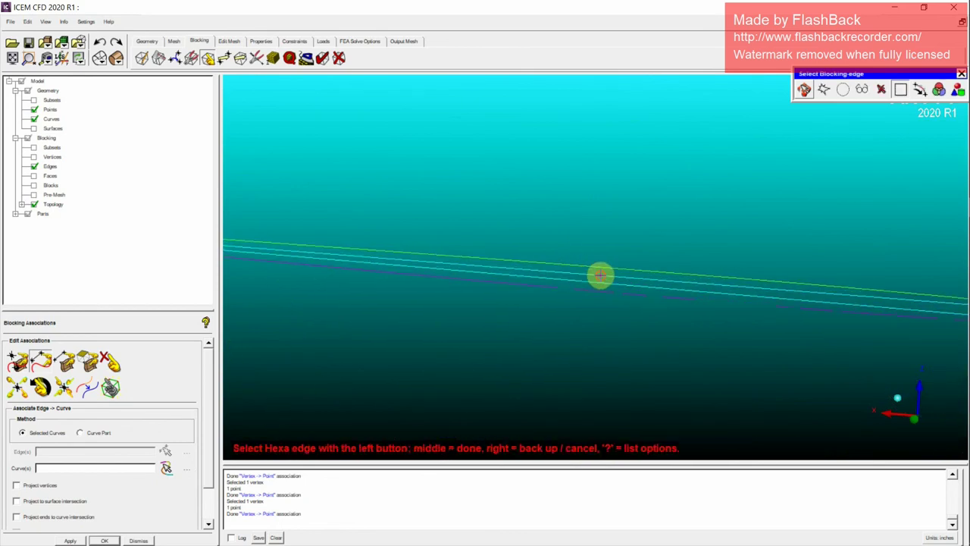
left_click(600, 275)
middle_click(604, 294)
left_click(607, 269)
middle_click(611, 285)
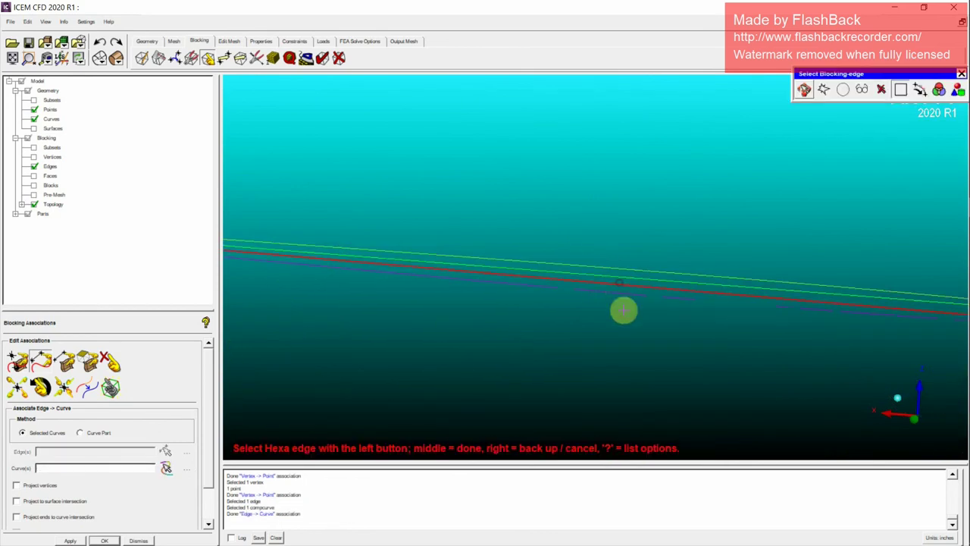
middle_click(624, 309)
left_click(622, 292)
middle_click(668, 319)
Associate the short vertical block edge near the wing tip's leading edge with the two curves forming the tip nose.
key("F9")
middle_click_drag(750, 331, 646, 337)
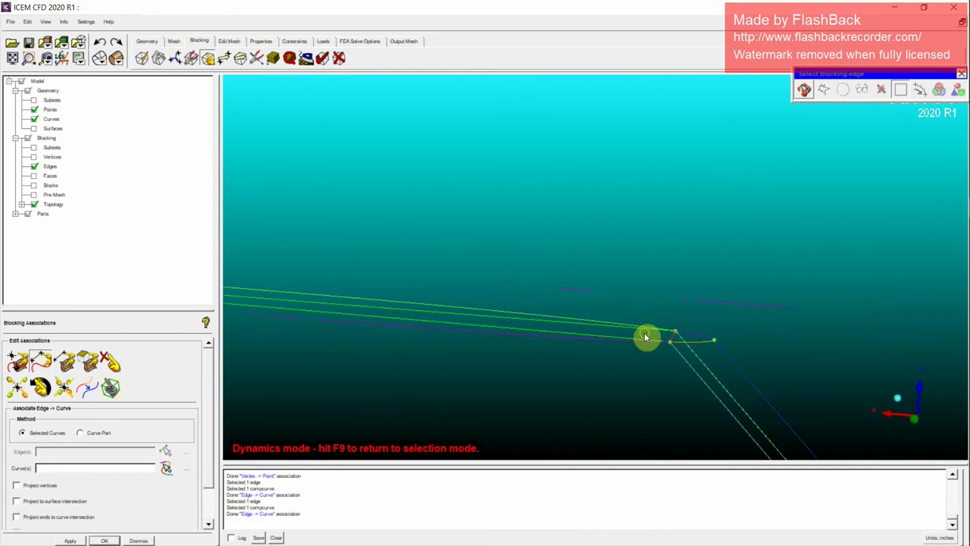
left_click_drag(645, 336, 463, 284)
left_click(431, 294)
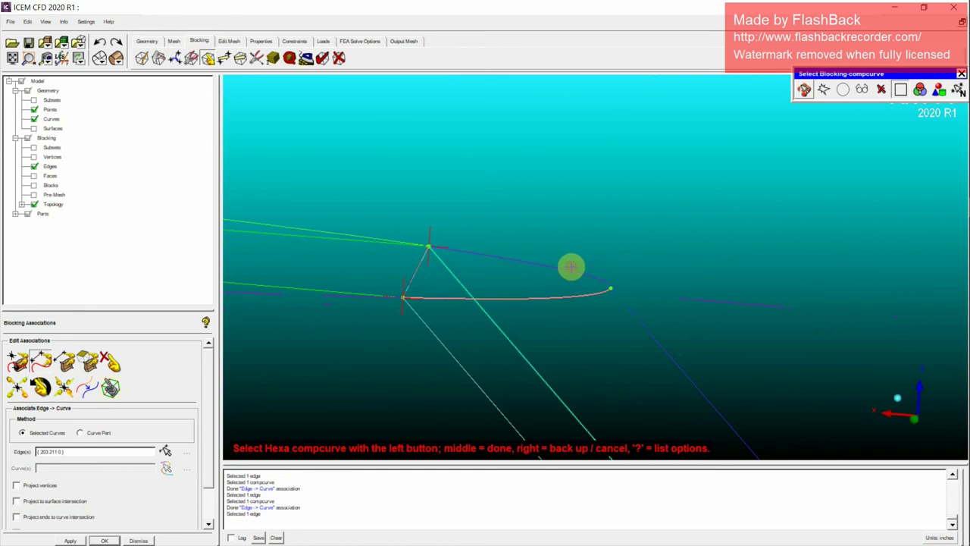
left_click(571, 267)
middle_click(569, 281)
Associate the two spanwise block edges between the wing tip and the second section with their matching spanwise curves.
key("F9")
scroll(567, 291, "down", 3)
key("F9")
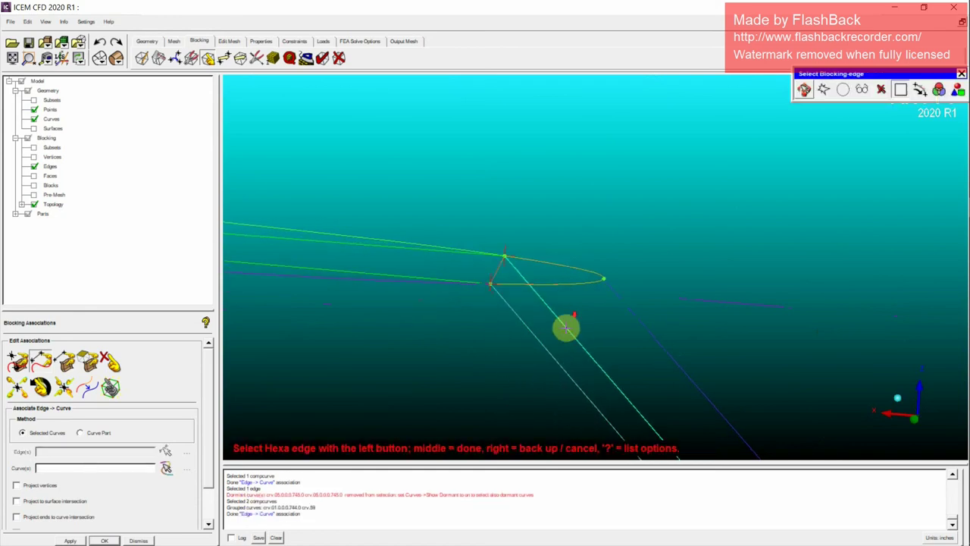
left_click(567, 328)
left_click(577, 344)
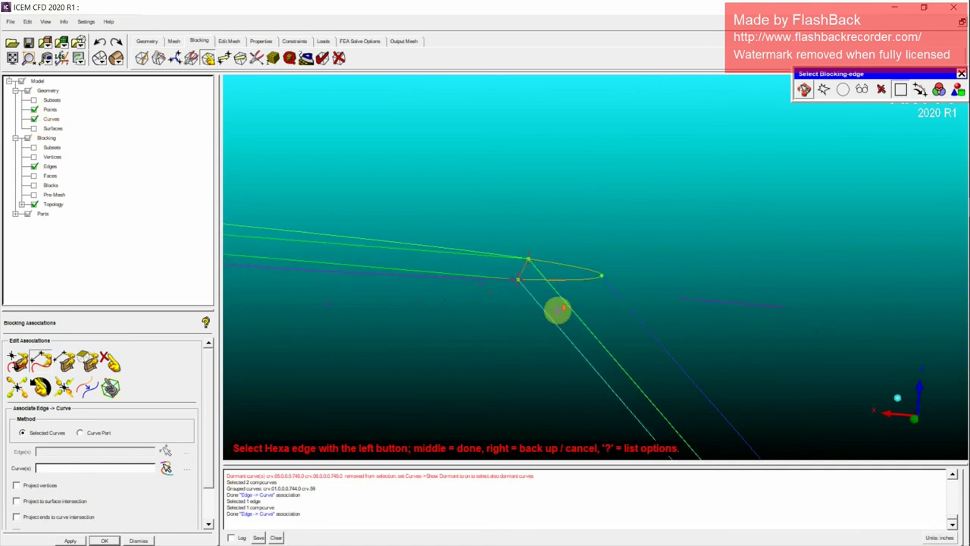
middle_click(548, 332)
left_click(551, 334)
middle_click(551, 334)
scroll(551, 335, "up", 1)
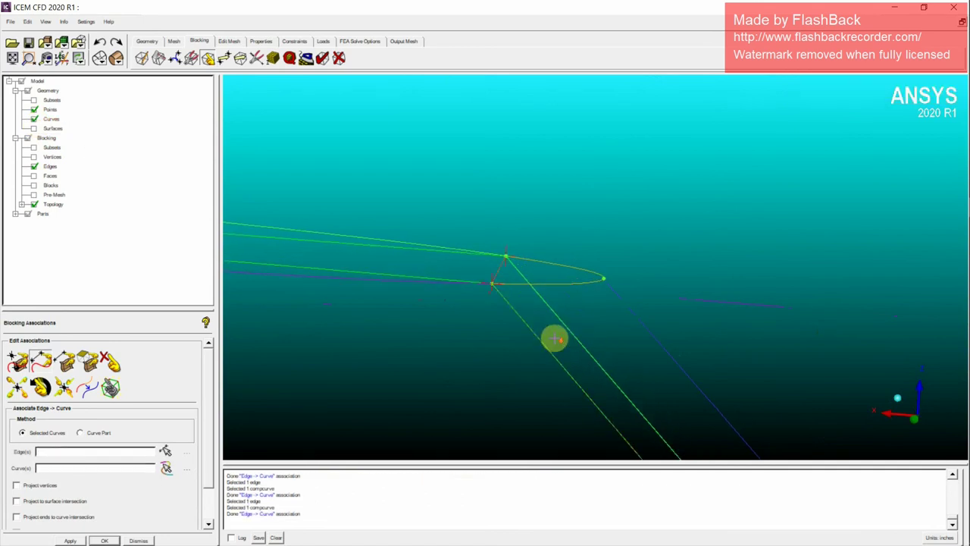
Associate the upper and lower chordwise block edges at the section just inboard of the wing tip with their section curves.
key("F9")
scroll(557, 347, "down", 3)
left_click_drag(619, 387, 438, 295)
left_click_drag(570, 297, 697, 310)
left_click(39, 362)
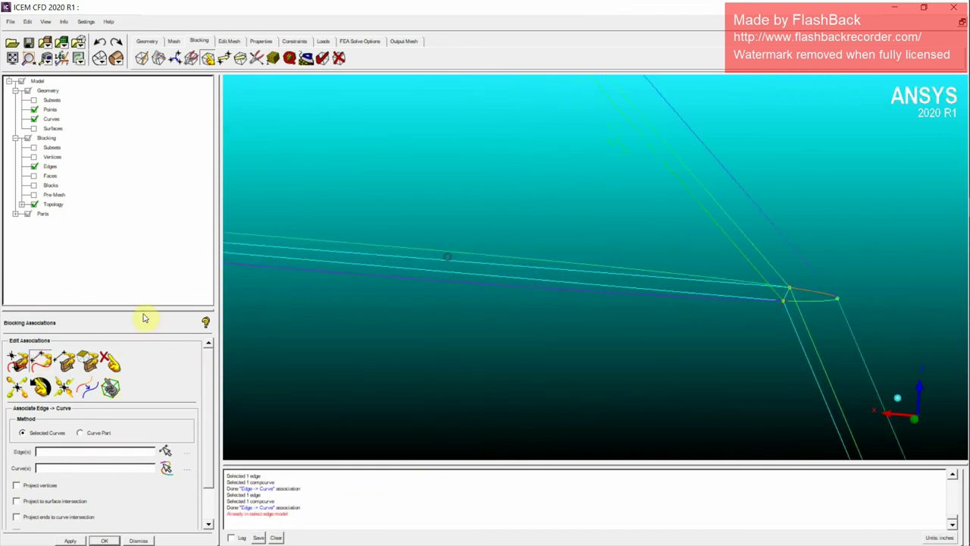
left_click(33, 365)
middle_click(433, 262)
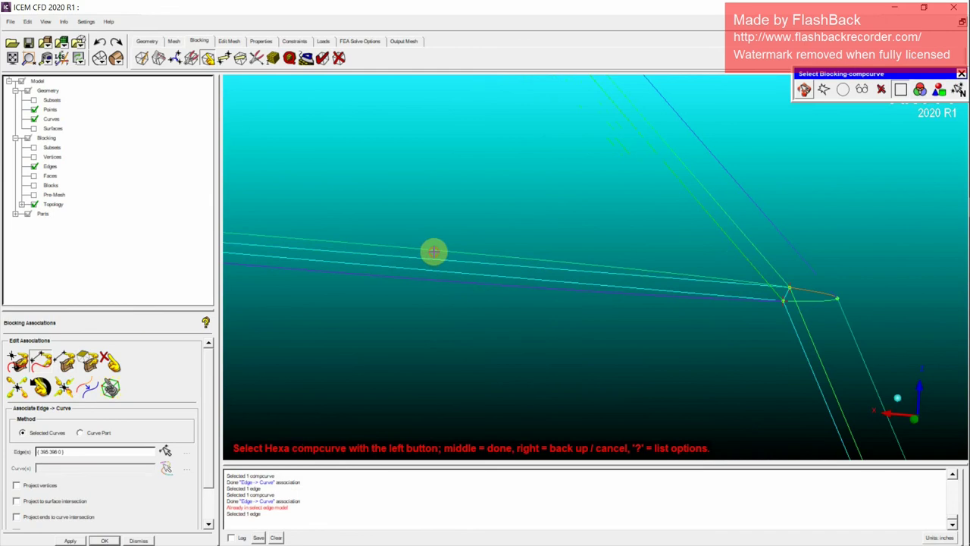
left_click(434, 251)
middle_click(433, 251)
left_click(437, 272)
middle_click(437, 272)
left_click(439, 282)
middle_click(439, 283)
Associate the short leading-edge block edge at the section just inboard of the wing tip with both nose curves.
key("F9")
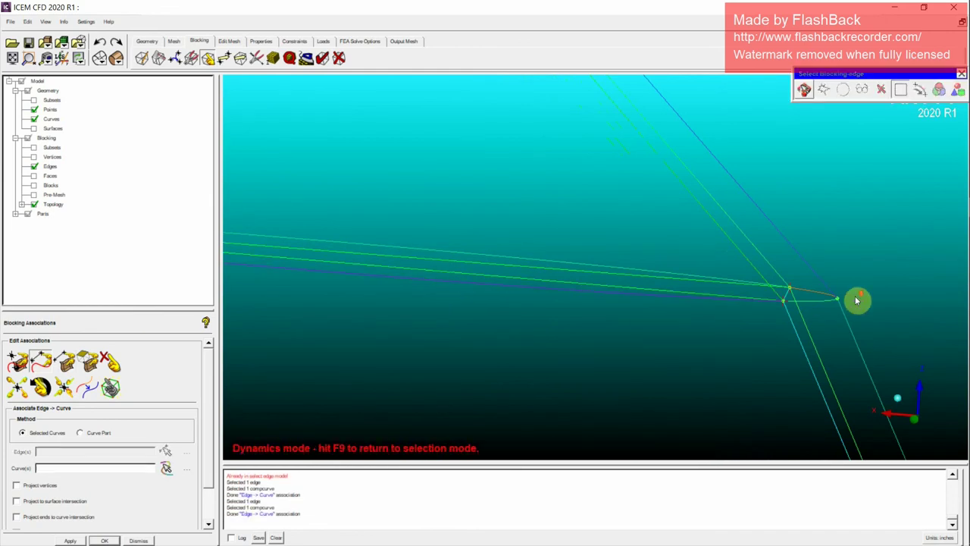
middle_click_drag(853, 301, 515, 266)
scroll(476, 265, "up", 4)
middle_click_drag(390, 284, 515, 276)
scroll(507, 274, "up", 1)
key("F9")
middle_click(579, 280)
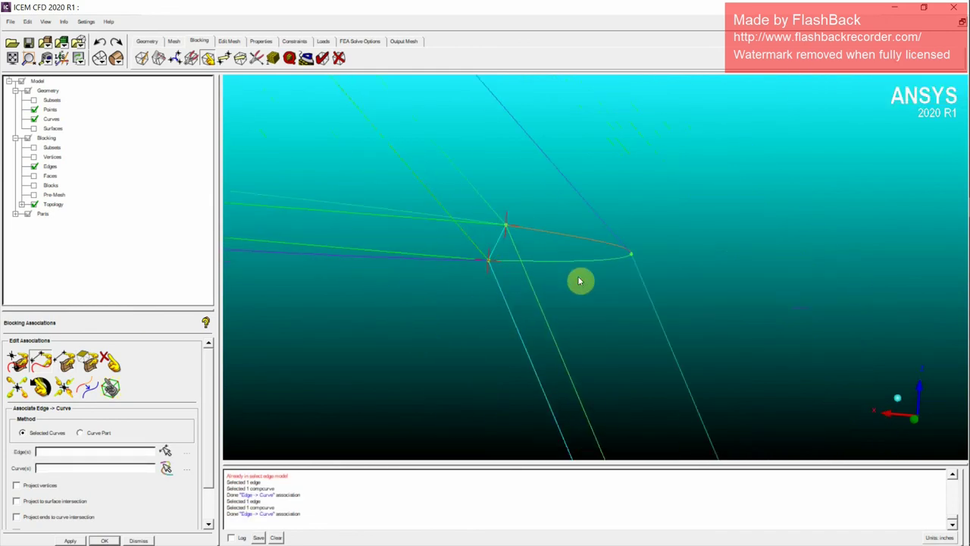
left_click(503, 249)
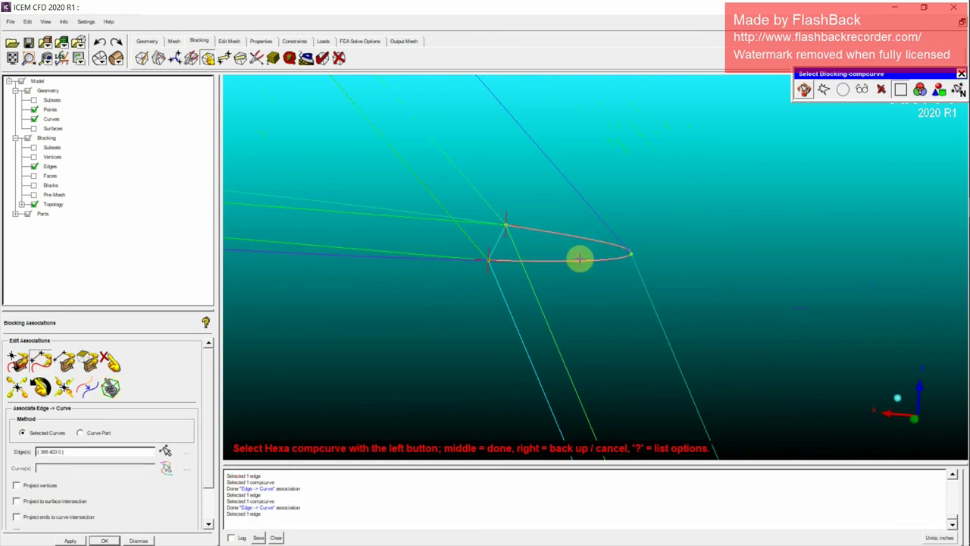
middle_click(580, 259)
Associate the lower and upper spanwise block edges between the second and third sections from the tip with their spanwise curves.
scroll(584, 264, "down", 5)
left_click(578, 301)
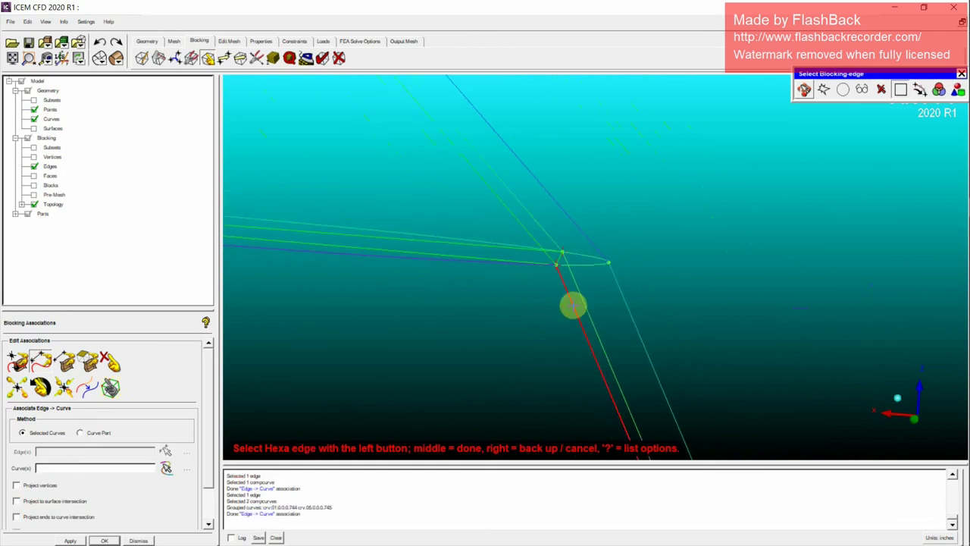
middle_click(573, 305)
left_click(574, 306)
middle_click(578, 307)
left_click(586, 306)
middle_click(586, 305)
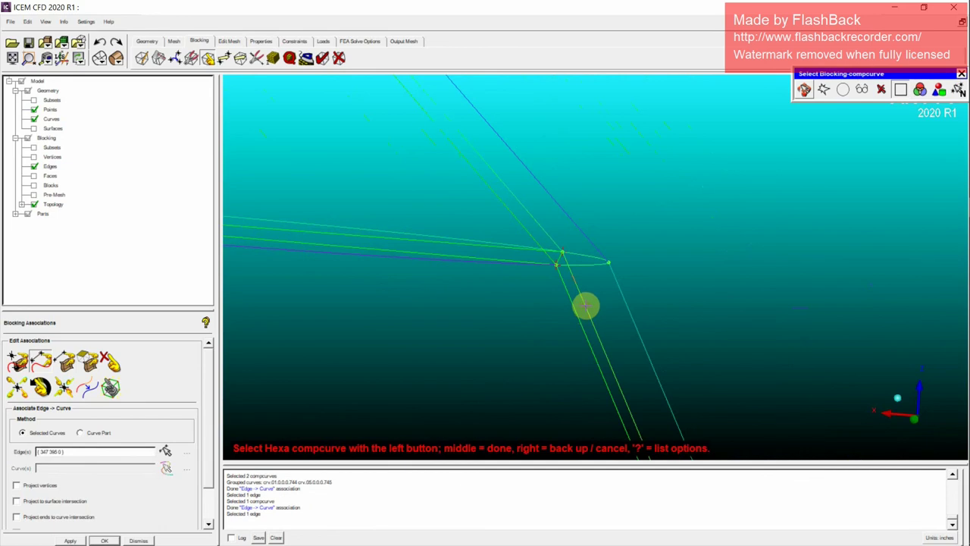
left_click(586, 306)
middle_click(585, 306)
Associate the upper and lower chordwise block edges at the third section from the wing tip with their section curves.
key("F9")
left_click_drag(584, 306, 610, 292)
left_click(35, 359)
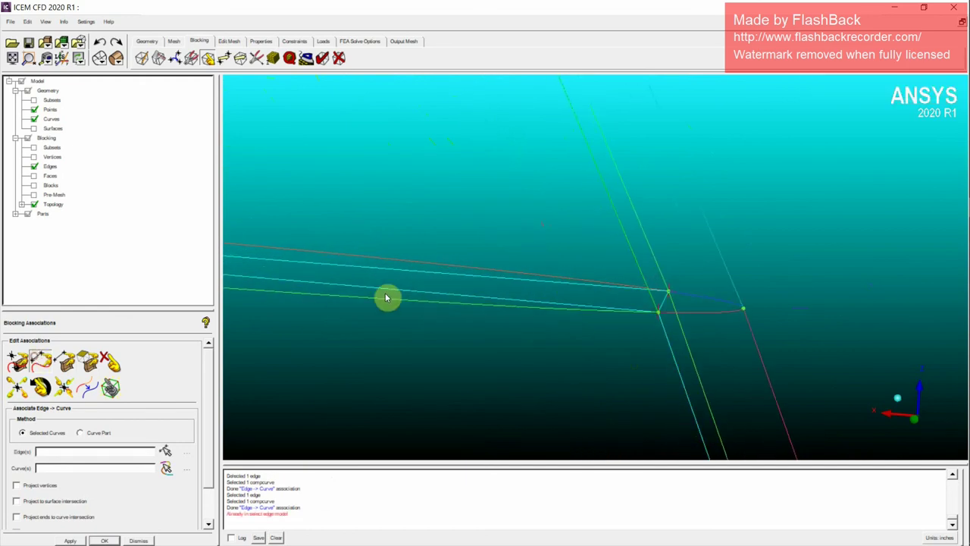
left_click(47, 363)
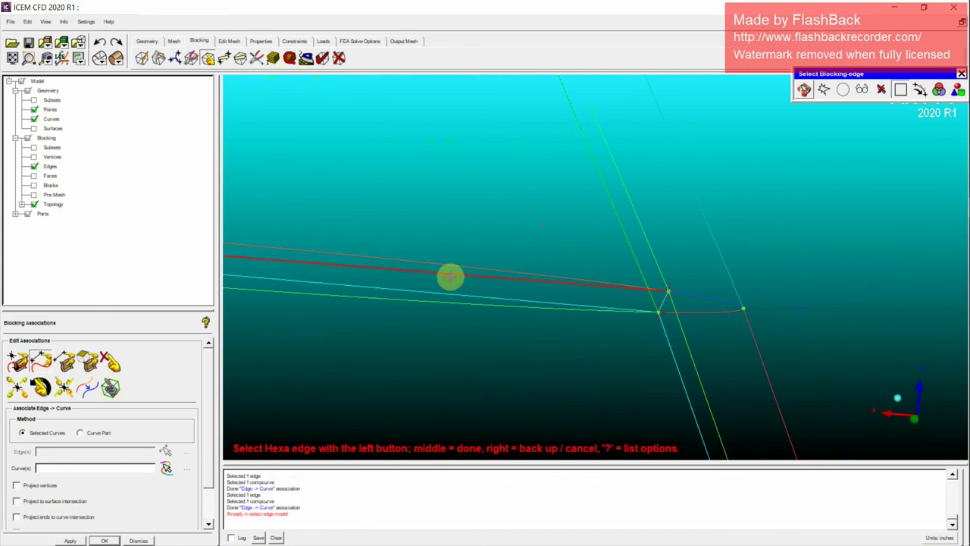
middle_click(450, 276)
left_click(451, 264)
middle_click(455, 275)
left_click(459, 295)
middle_click(464, 324)
left_click(467, 305)
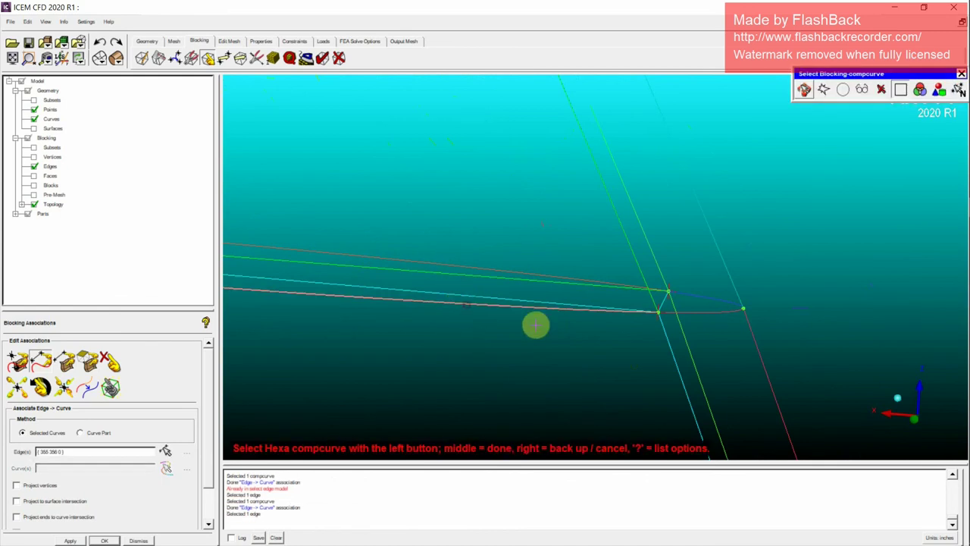
middle_click(535, 325)
Associate the short leading-edge block edge at the third section from the wing tip with its two nose curves.
key("F9")
scroll(712, 335, "up", 2)
middle_click_drag(695, 326, 556, 311)
key("F9")
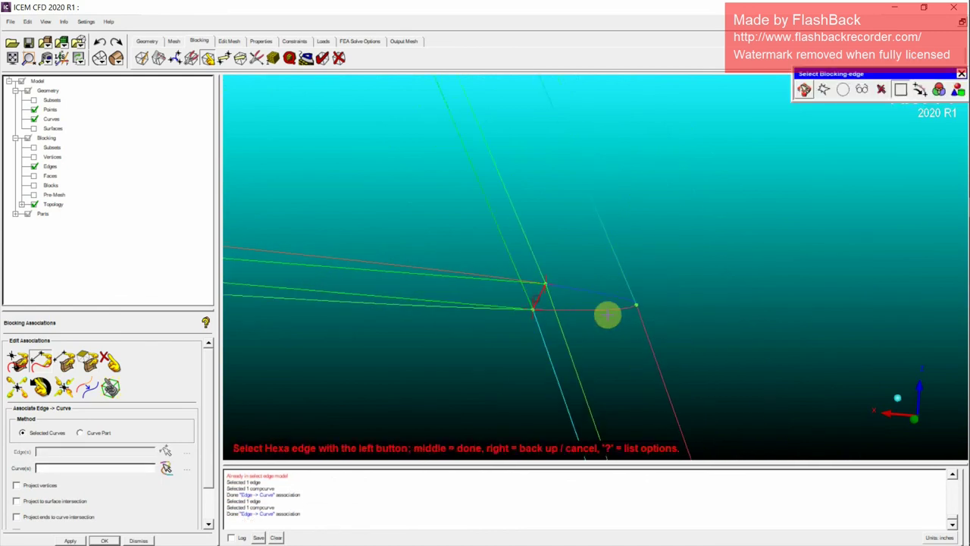
middle_click(607, 314)
left_click(604, 310)
left_click(606, 294)
middle_click(611, 327)
Associate the two spanwise block edges between the third and fourth sections from the tip with their matching curves.
key("F9")
scroll(608, 339, "down", 3)
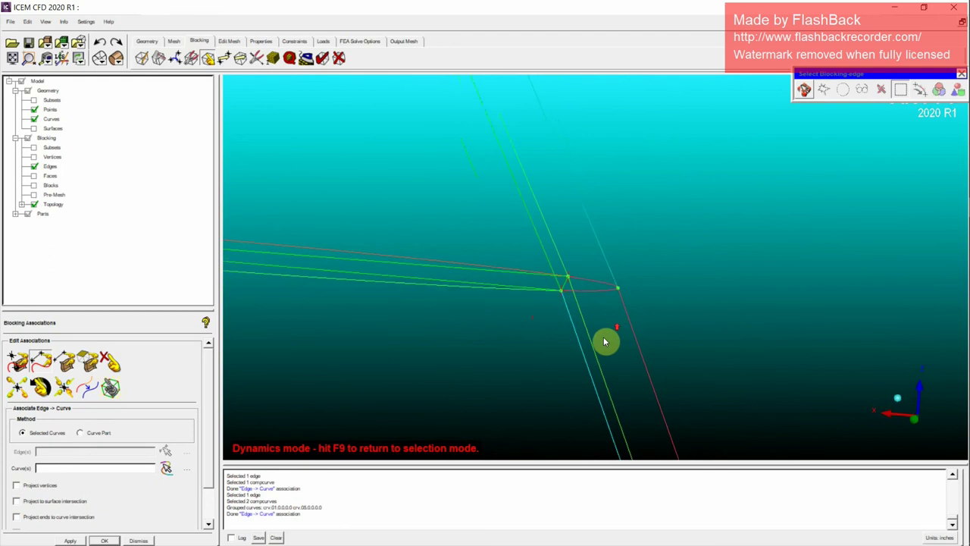
left_click_drag(605, 342, 596, 336)
key("F9")
left_click(580, 336)
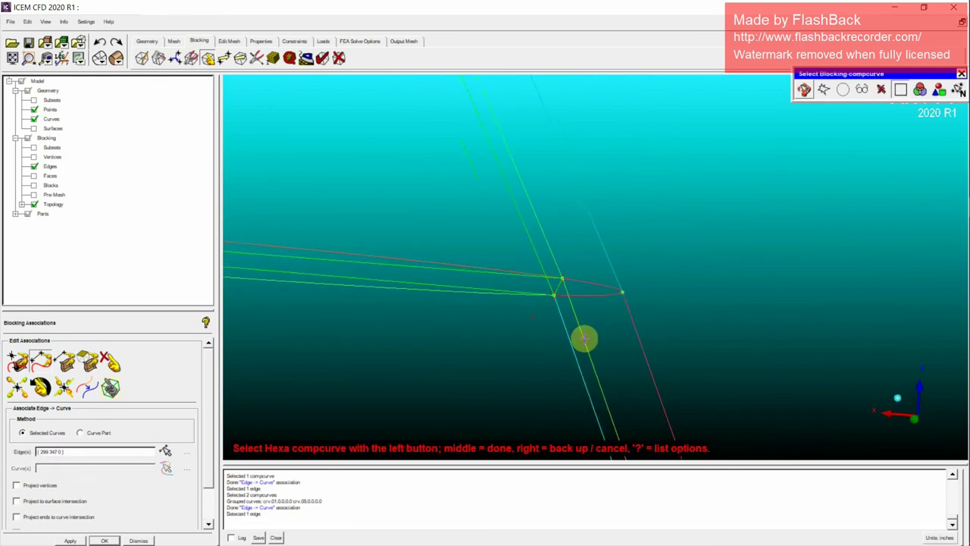
left_click(585, 343)
left_click(573, 346)
left_click(573, 346)
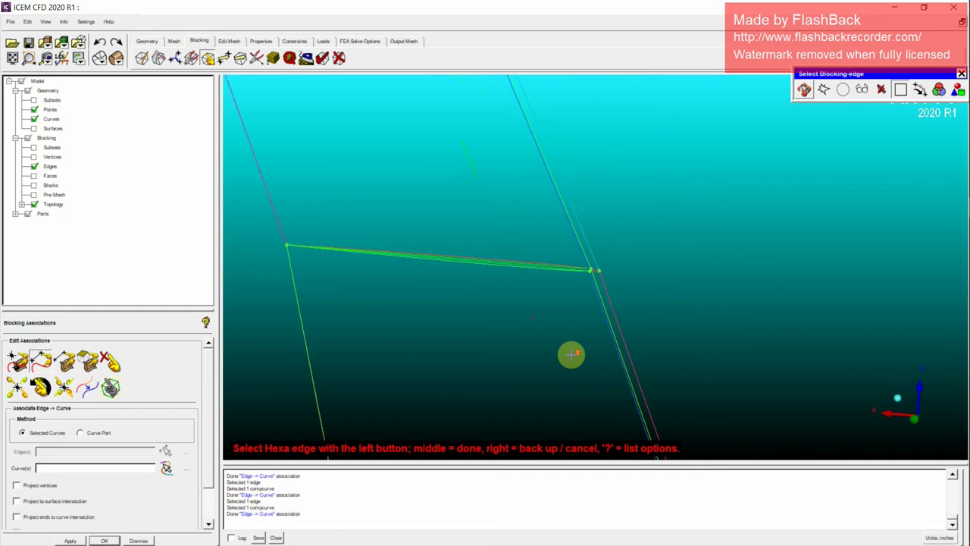
Associate the upper and lower chordwise block edges at the fourth section from the wing tip with their section curves.
key("F9")
left_click_drag(528, 205, 583, 314)
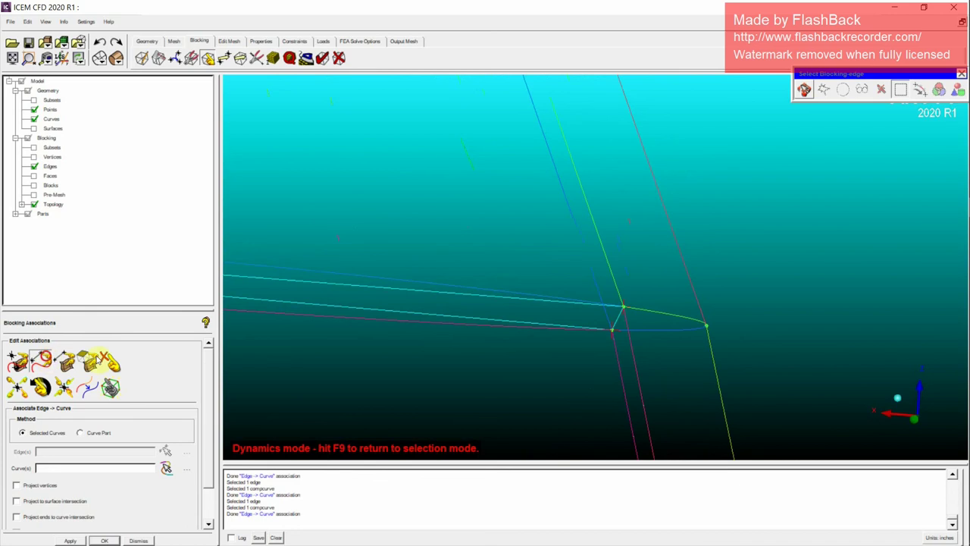
left_click(40, 365)
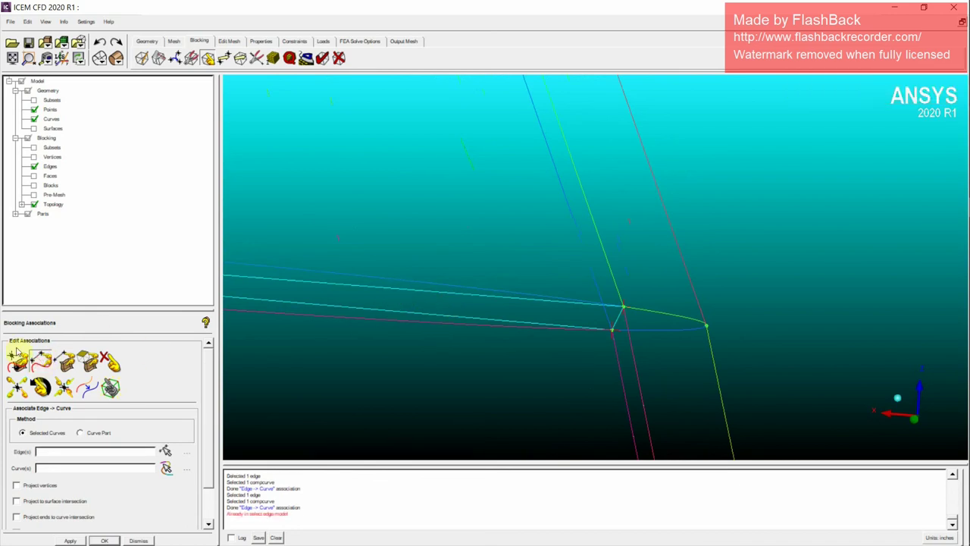
left_click(43, 362)
left_click(421, 305)
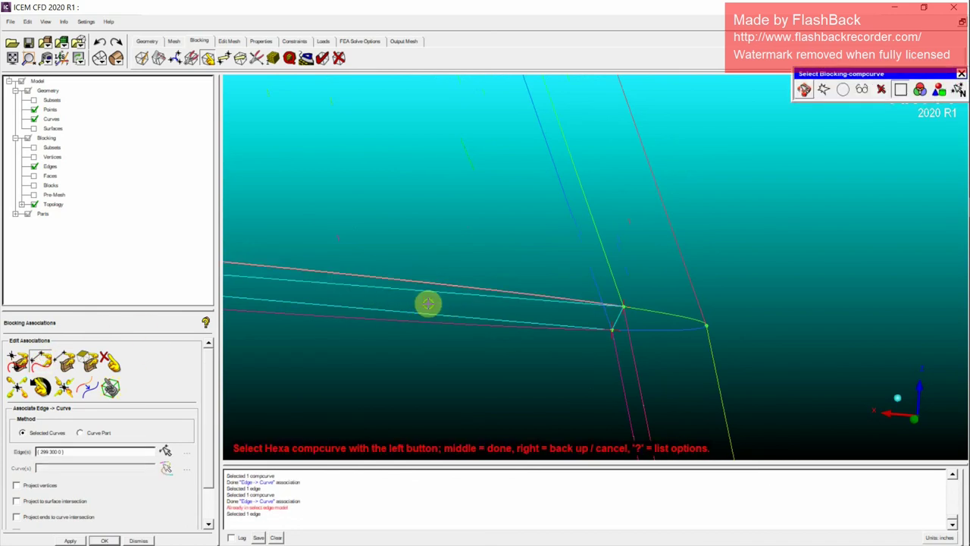
left_click(428, 316)
left_click(428, 314)
middle_click(429, 345)
left_click(447, 324)
middle_click(465, 341)
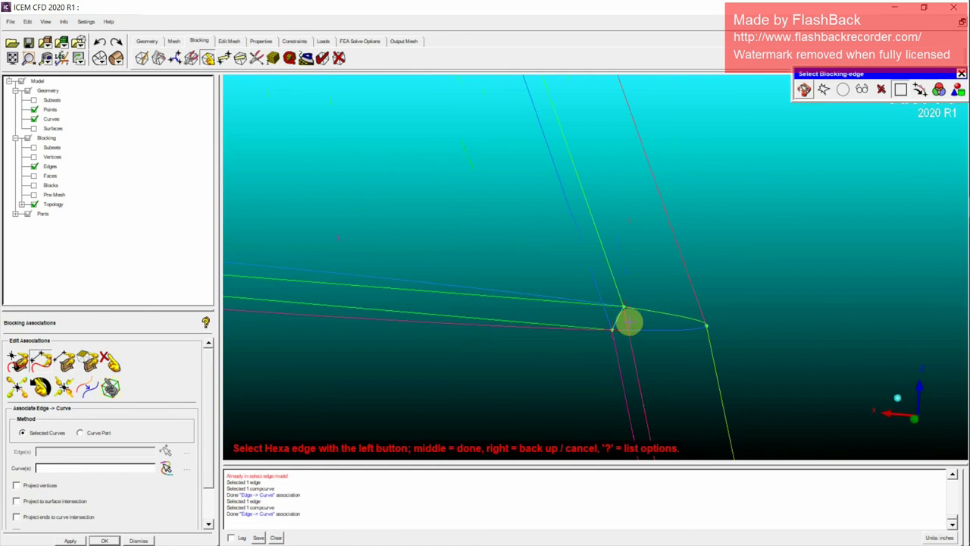
Associate the short leading-edge block edge at the fourth section from the wing tip with its upper and lower nose curves.
left_click(628, 326)
left_click(660, 309)
middle_click(670, 347)
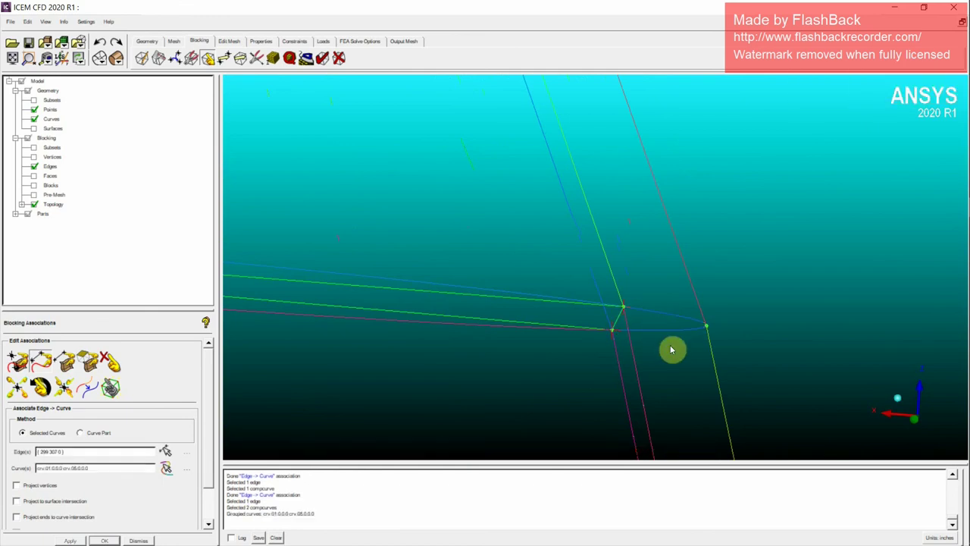
Associate the two spanwise block edges between the fourth and fifth sections from the tip with their matching curves.
key("F9")
right_click_drag(671, 348, 632, 376)
middle_click_drag(619, 435, 585, 326)
left_click_drag(586, 329, 592, 232)
key("F9")
left_click(598, 237)
left_click(589, 245)
middle_click(589, 245)
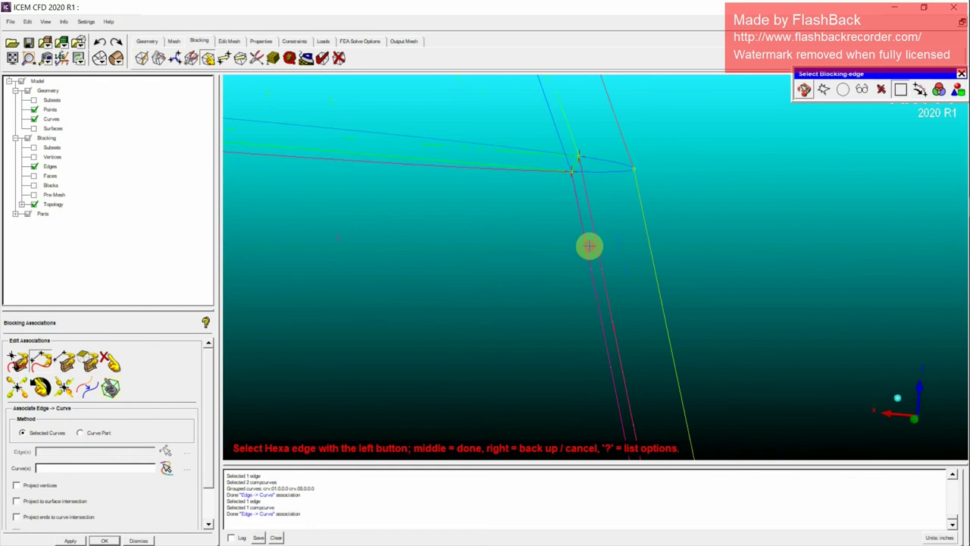
left_click(590, 253)
left_click(586, 247)
middle_click(587, 257)
Associate the upper chordwise block edge at the fifth section from the wing tip with the upper section curve.
key("F9")
left_click_drag(588, 272, 237, 330)
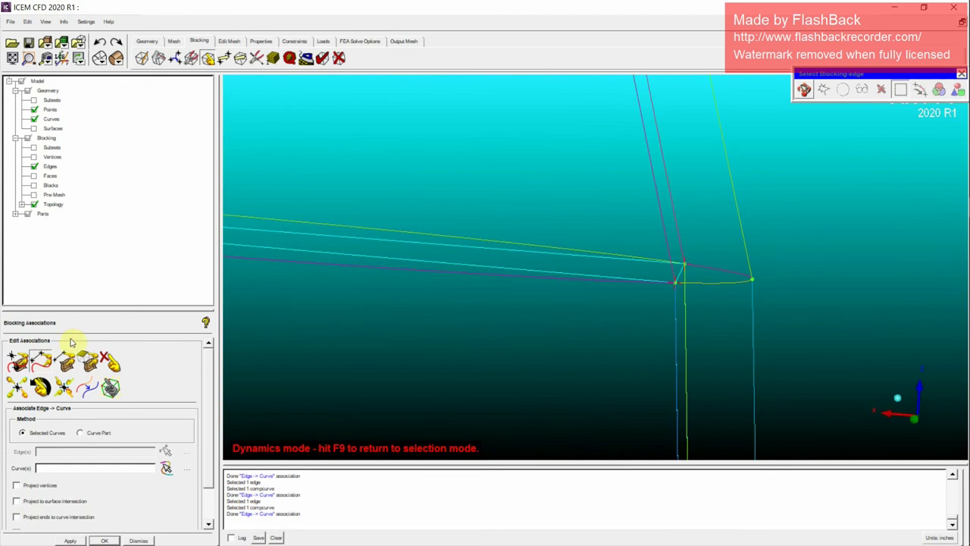
left_click(42, 364)
left_click(423, 244)
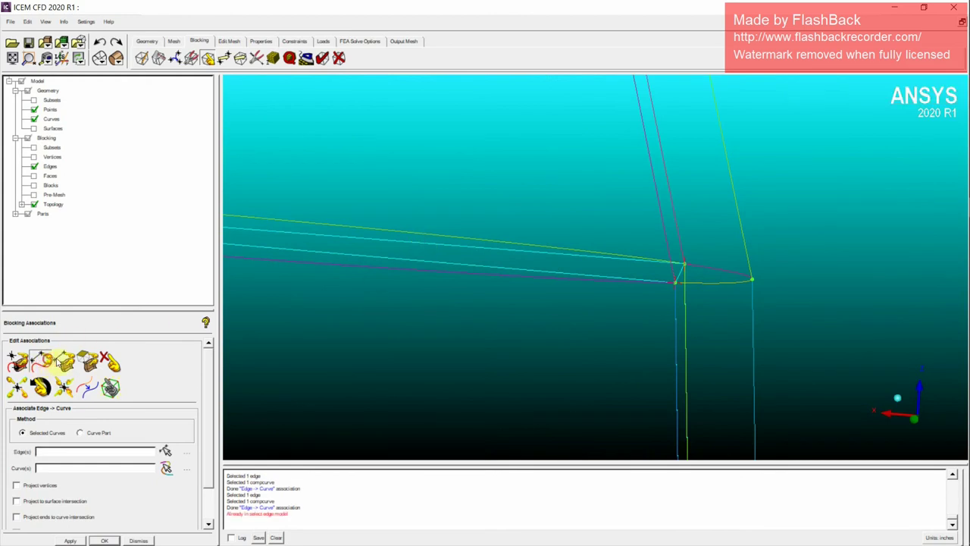
left_click(49, 361)
left_click(437, 245)
middle_click(446, 237)
left_click(447, 232)
middle_click(449, 234)
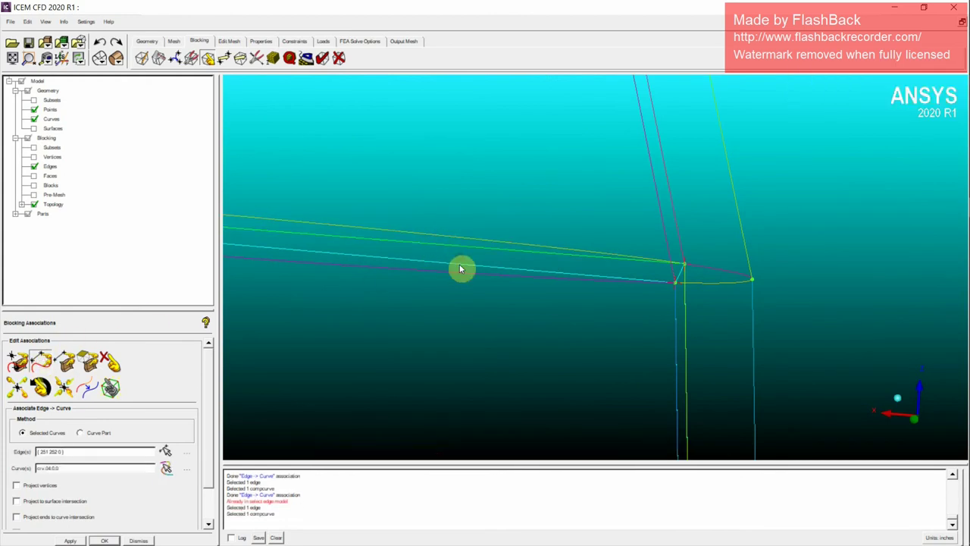
Associate the lower chordwise block edge at the fifth section from the wing tip with the lower section curve.
left_click(461, 266)
middle_click(465, 297)
left_click(463, 275)
middle_click(494, 293)
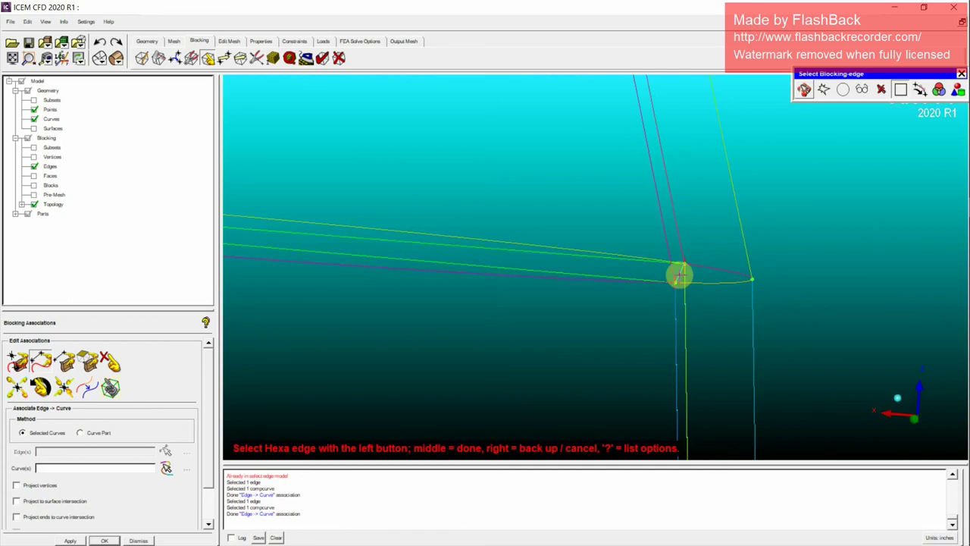
Associate the short leading-edge block edge at the fifth section from the wing tip with its upper and lower nose curves.
left_click(706, 313)
middle_click(711, 282)
left_click(723, 270)
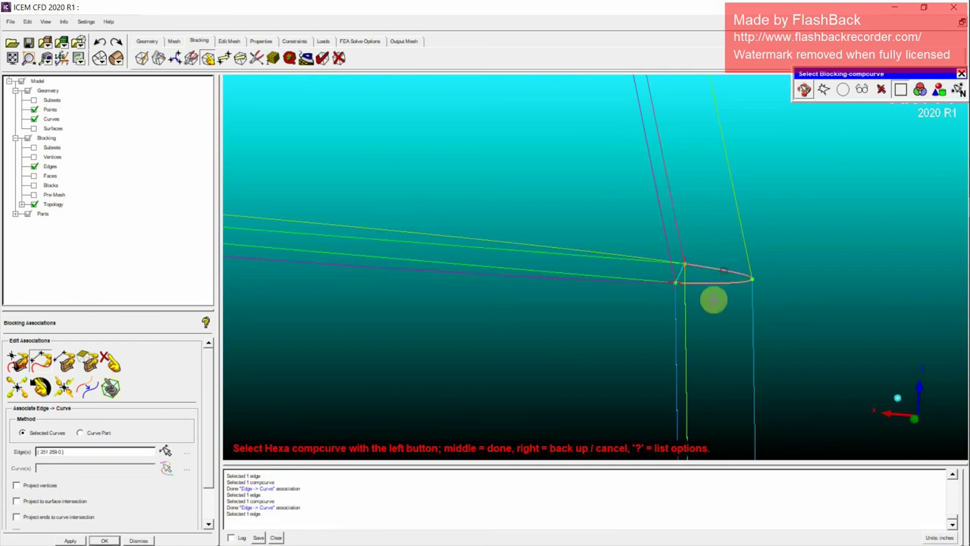
middle_click(713, 299)
scroll(713, 298, "down", 3)
key("F9")
middle_click_drag(624, 339, 661, 246)
scroll(662, 243, "down", 1)
left_click_drag(665, 265, 236, 364)
left_click(38, 368)
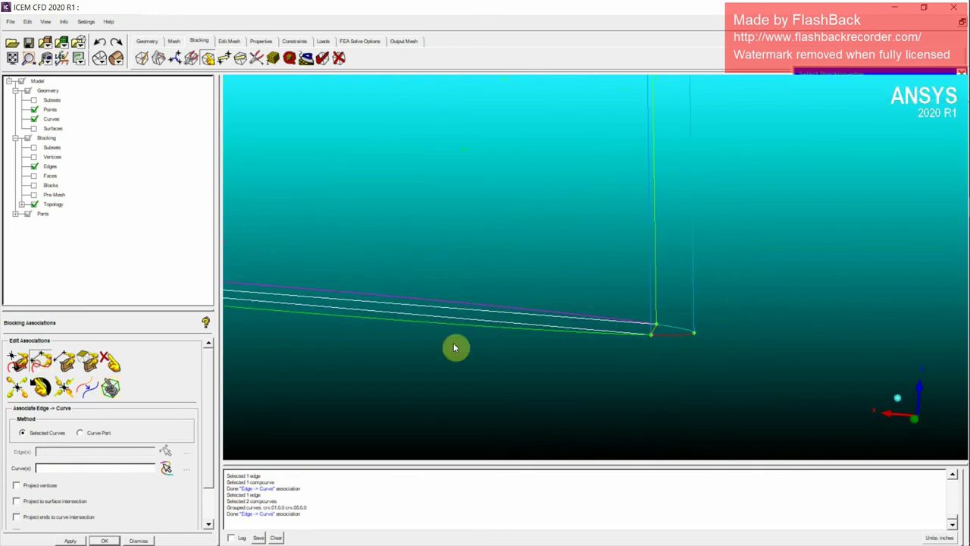
left_click(470, 330)
middle_click(470, 330)
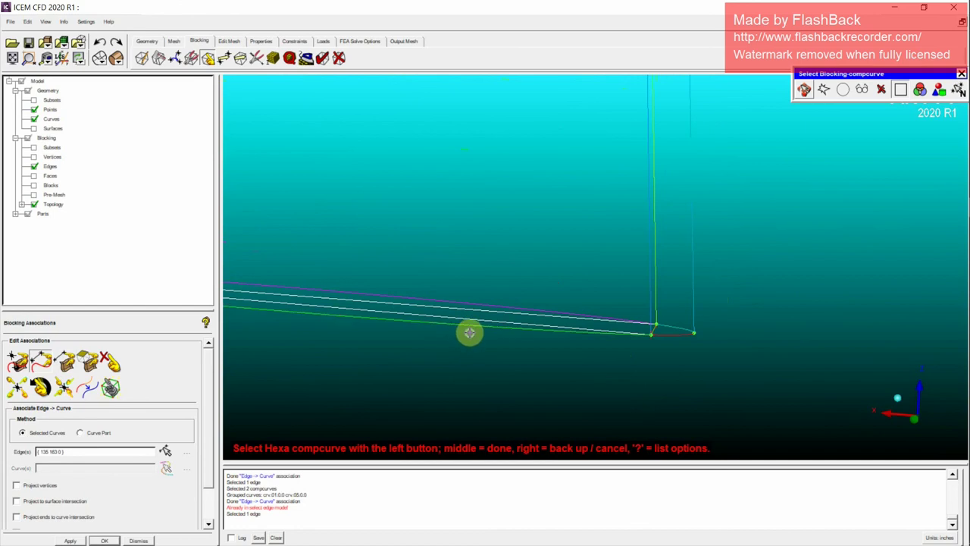
right_click(463, 335)
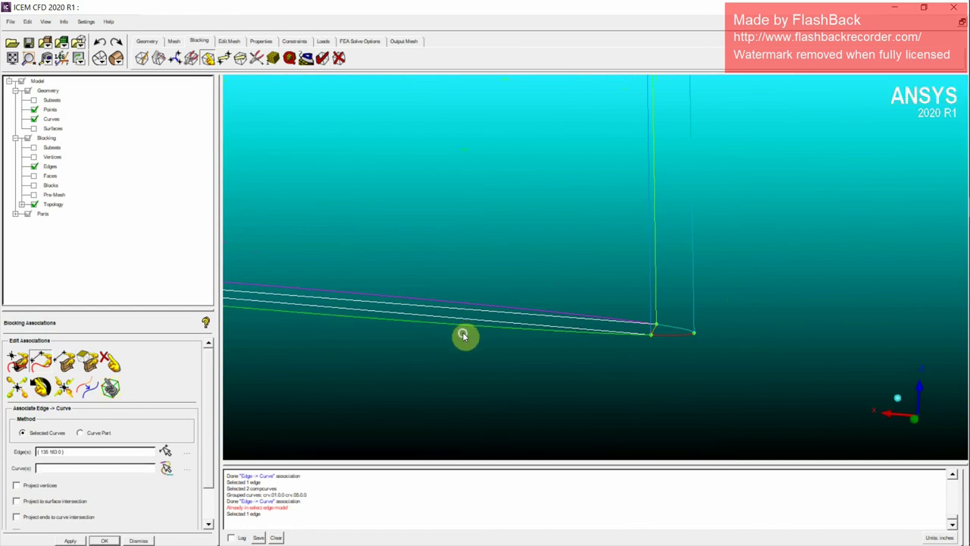
left_click(34, 119)
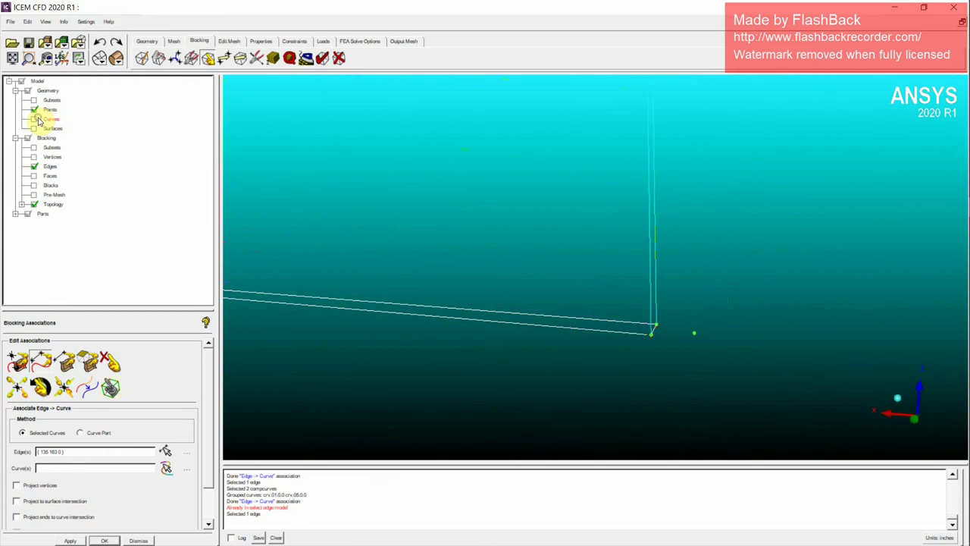
left_click_drag(823, 273, 575, 312)
left_click(34, 120)
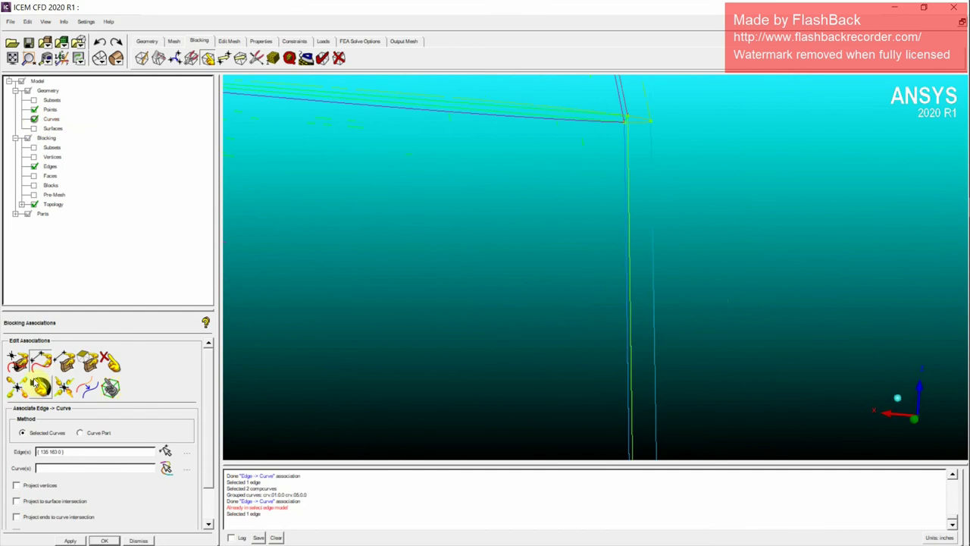
Associate the two spanwise block edges near the leading edge between the fifth and sixth sections from the tip with their matching curves.
right_click_drag(750, 186, 686, 198)
middle_click_drag(671, 185, 568, 312)
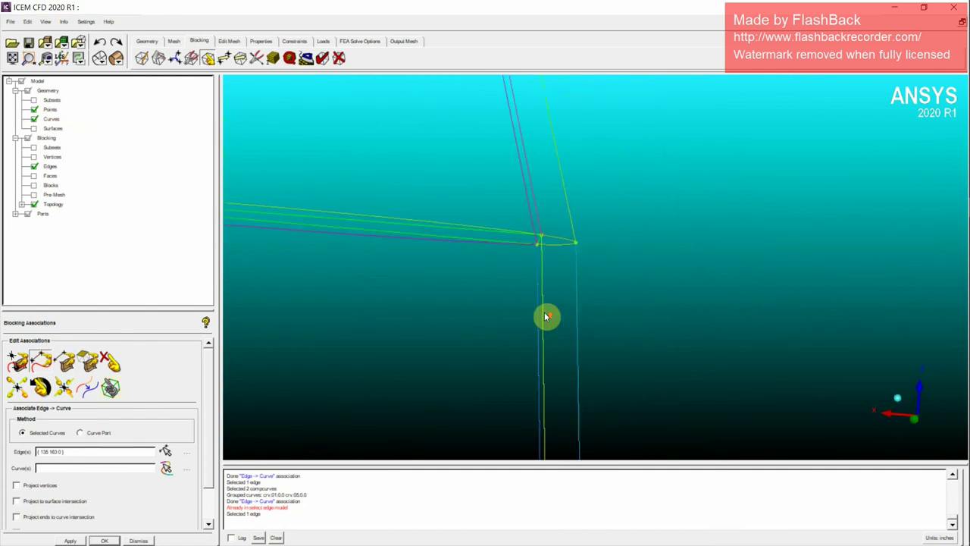
left_click(47, 362)
left_click(537, 279)
middle_click(537, 280)
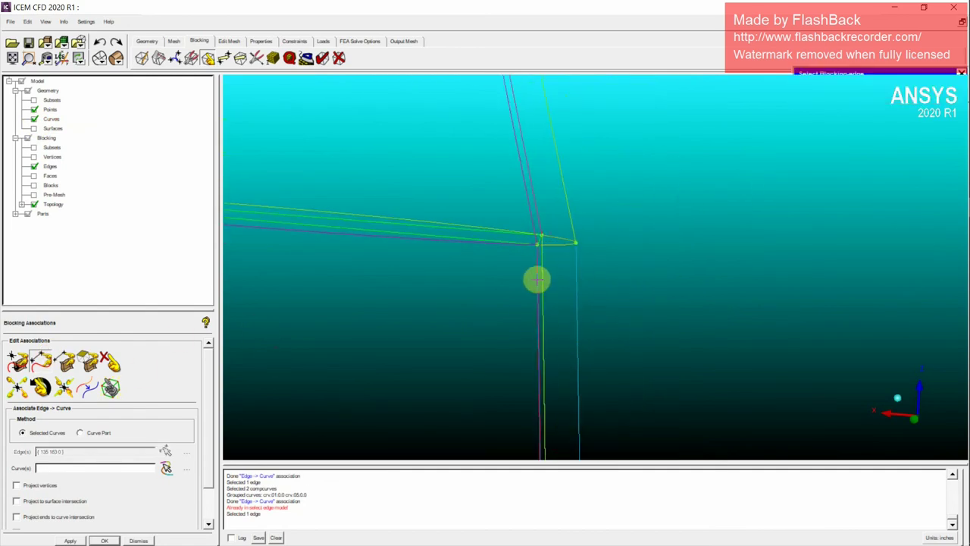
left_click(538, 279)
middle_click(537, 280)
left_click(544, 281)
middle_click(543, 281)
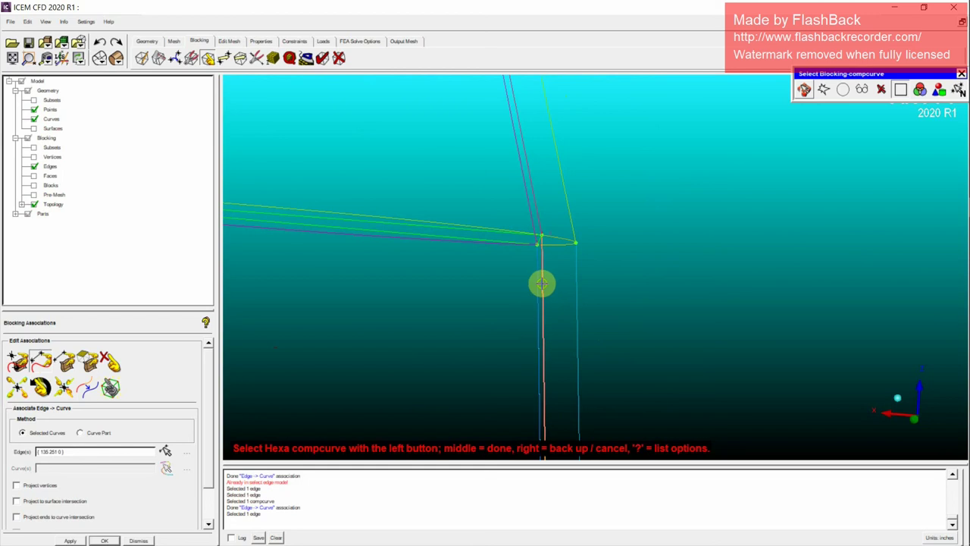
left_click(541, 283)
middle_click(541, 284)
Associate the lower and upper chordwise block edges at the sixth section from the wing tip with their section curves.
scroll(563, 299, "up", 4)
key("F9")
middle_click_drag(595, 360, 686, 162)
middle_click_drag(688, 309, 685, 189)
scroll(644, 289, "down", 2)
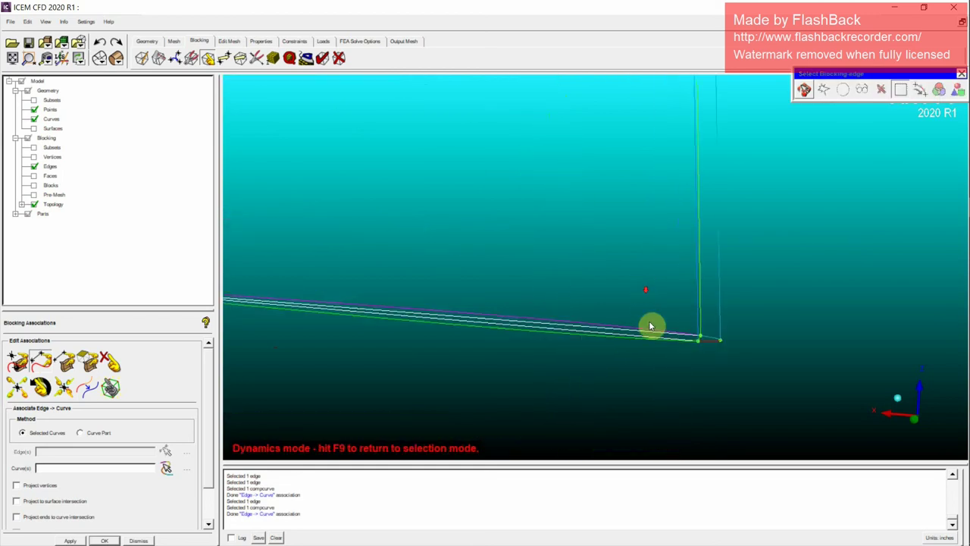
left_click_drag(650, 326, 224, 329)
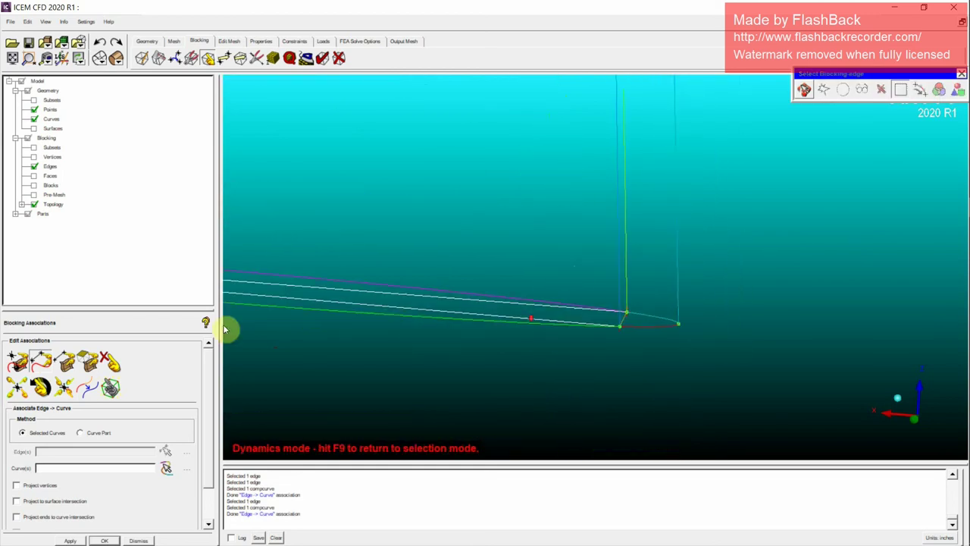
left_click(42, 362)
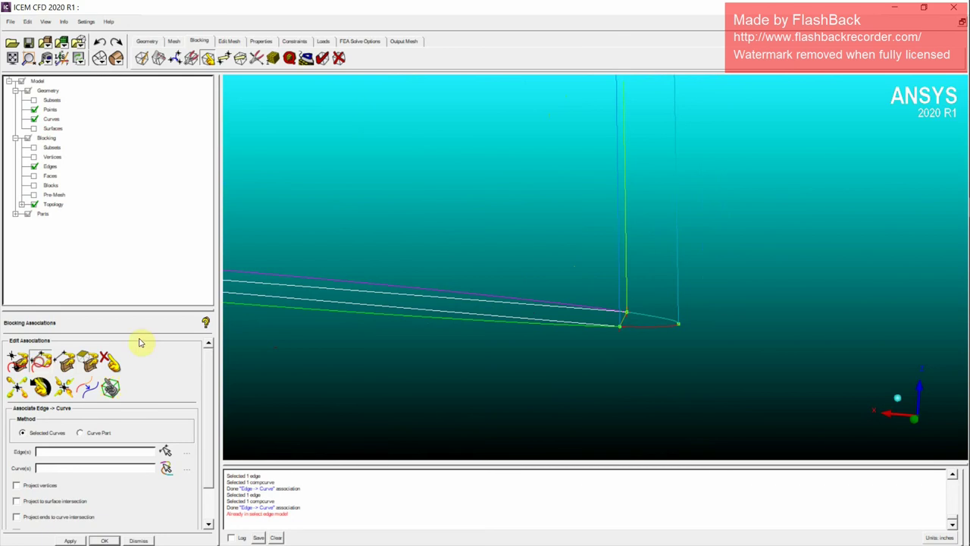
left_click(364, 298)
middle_click(368, 295)
left_click(370, 306)
middle_click(370, 305)
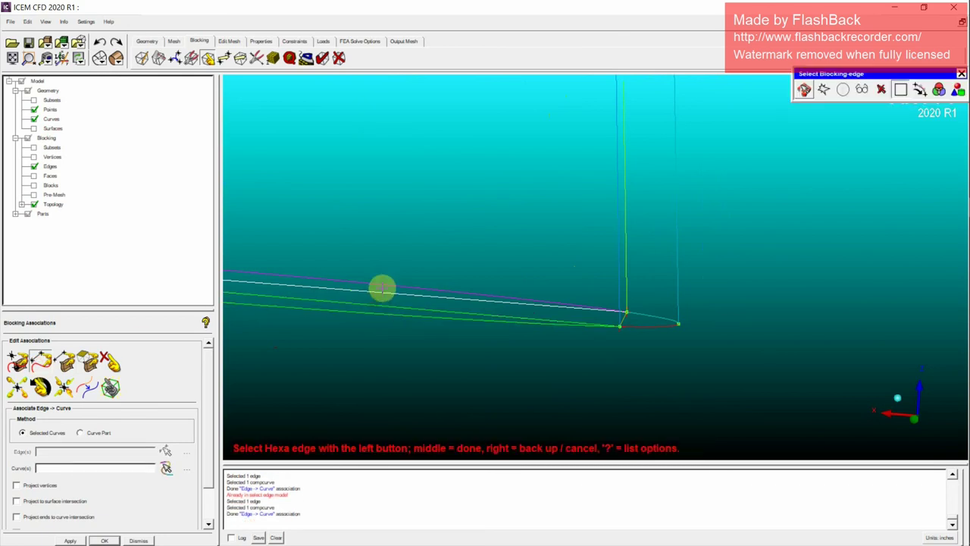
middle_click(384, 289)
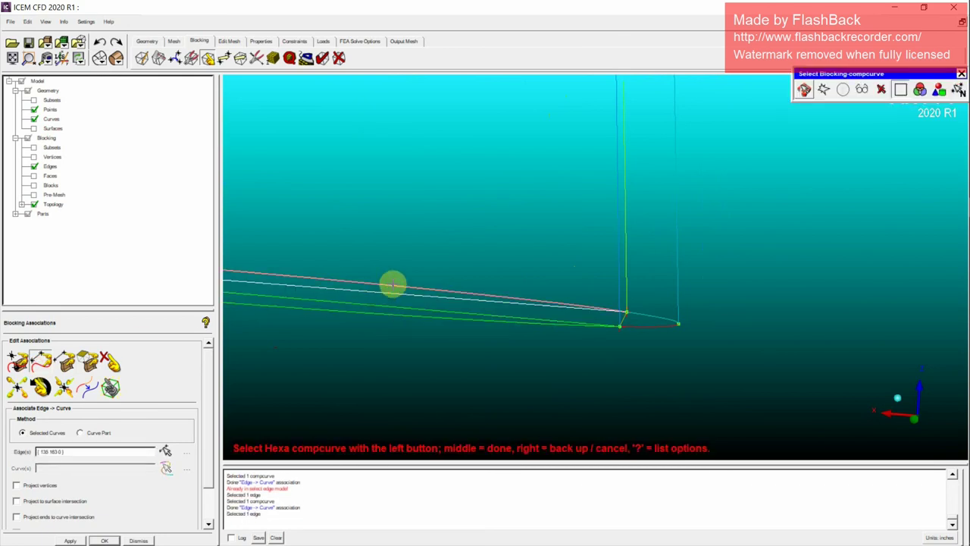
middle_click(386, 292)
left_click(47, 206)
left_click(36, 196)
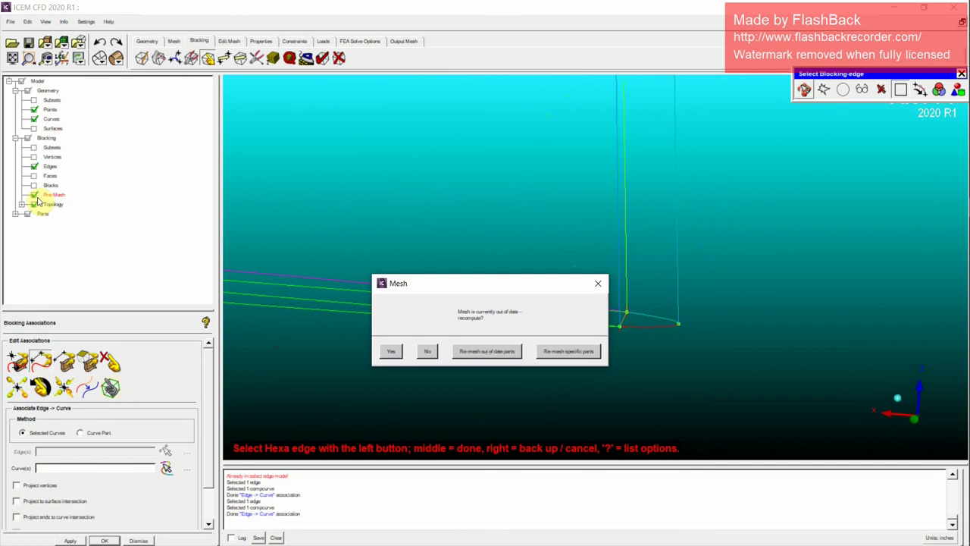
left_click(595, 282)
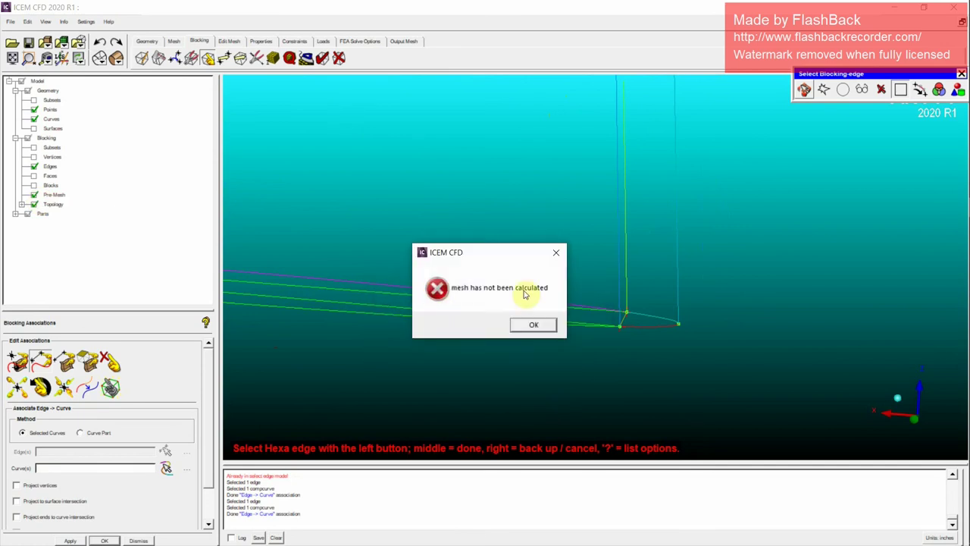
left_click(541, 324)
left_click(34, 166)
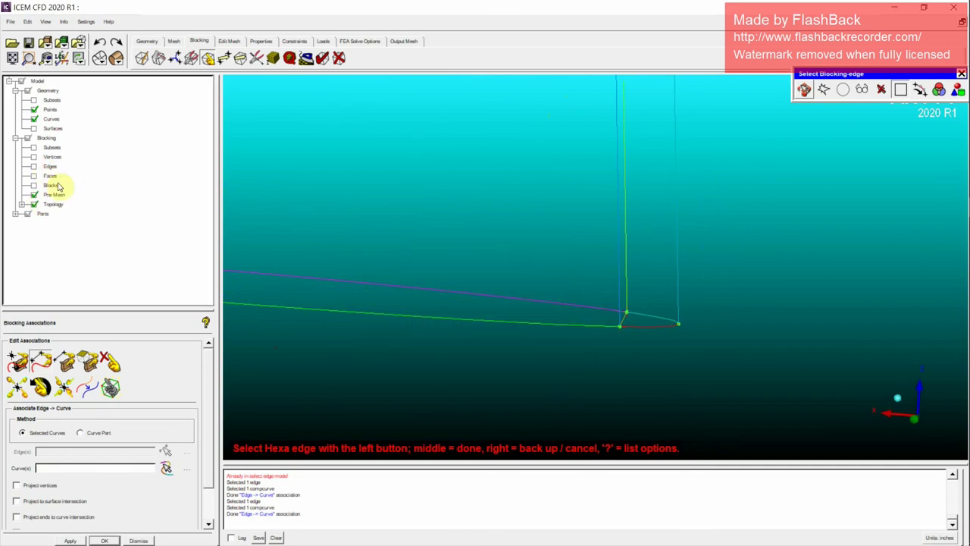
left_click(34, 166)
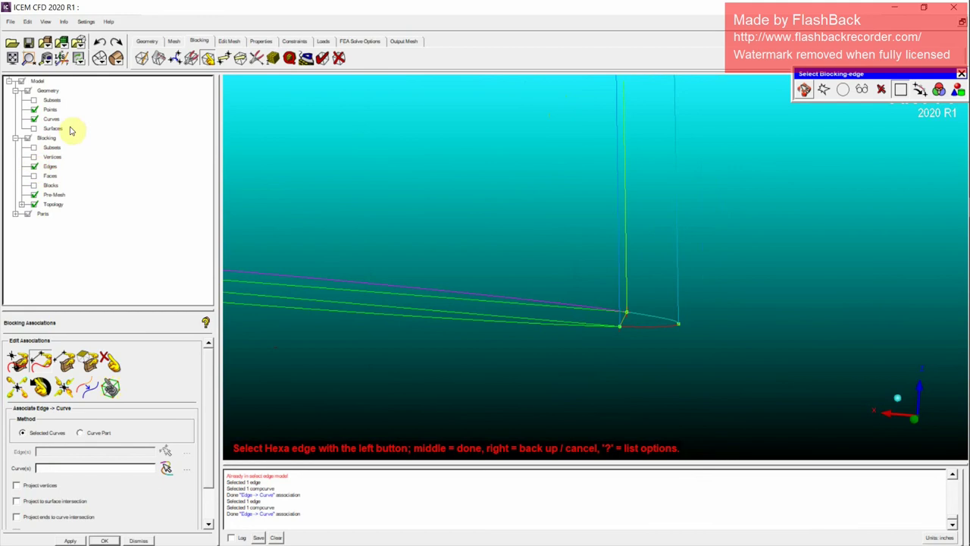
Check the association of the leading-edge block edges at the sixth section with the curves temporarily hidden.
left_click(37, 120)
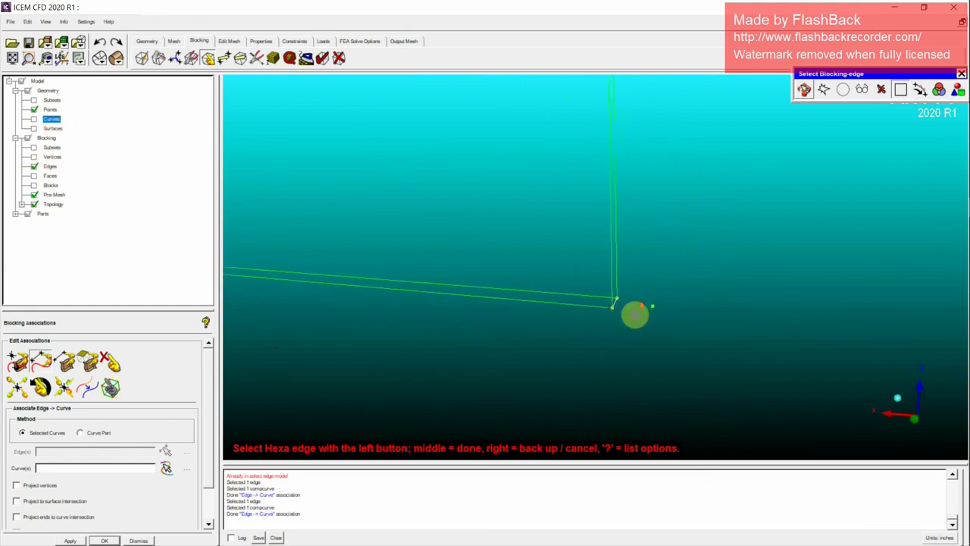
scroll(633, 324, "up", 1)
middle_click_drag(659, 331, 518, 319)
scroll(518, 319, "up", 1)
middle_click_drag(520, 319, 598, 303)
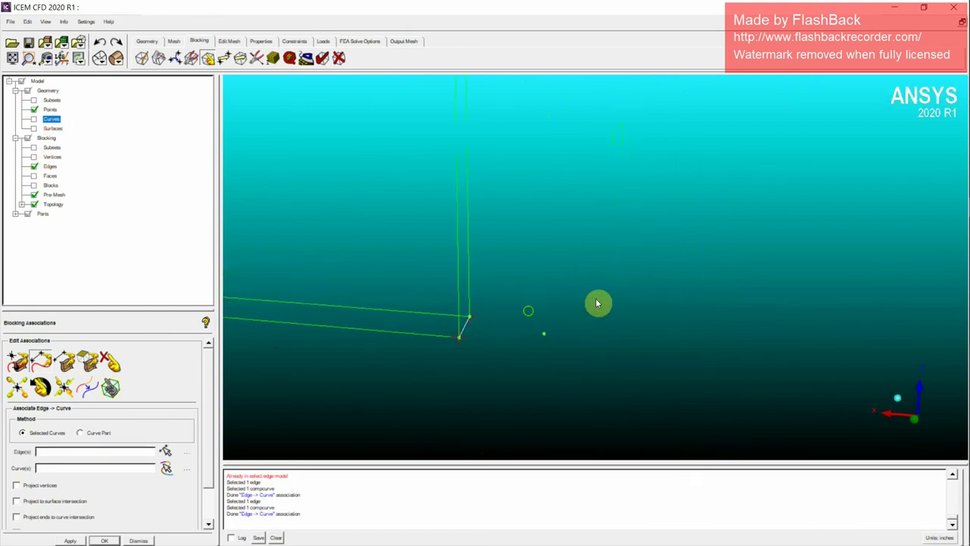
scroll(598, 303, "up", 1)
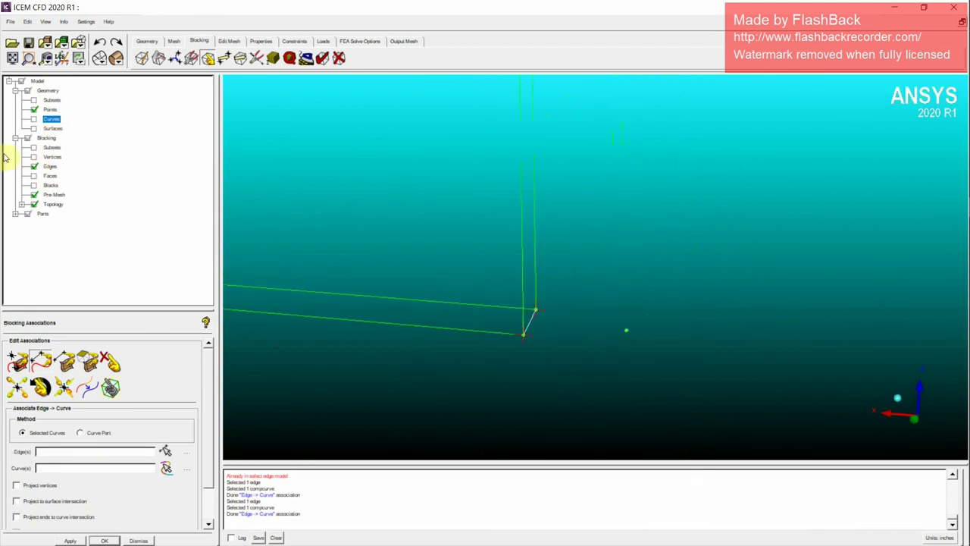
left_click(37, 122)
scroll(447, 376, "up", 1)
middle_click_drag(448, 376, 420, 342)
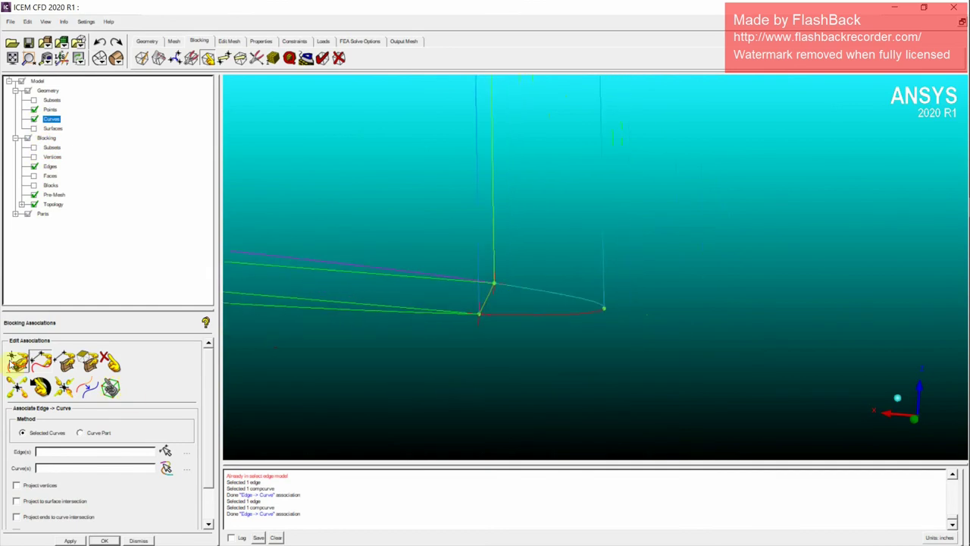
Associate the short leading-edge block edge at the sixth section from the wing tip with its two nose curves and recompute the pre-mesh.
left_click(496, 300)
middle_click(499, 298)
left_click(536, 292)
left_click(530, 321)
middle_click(528, 308)
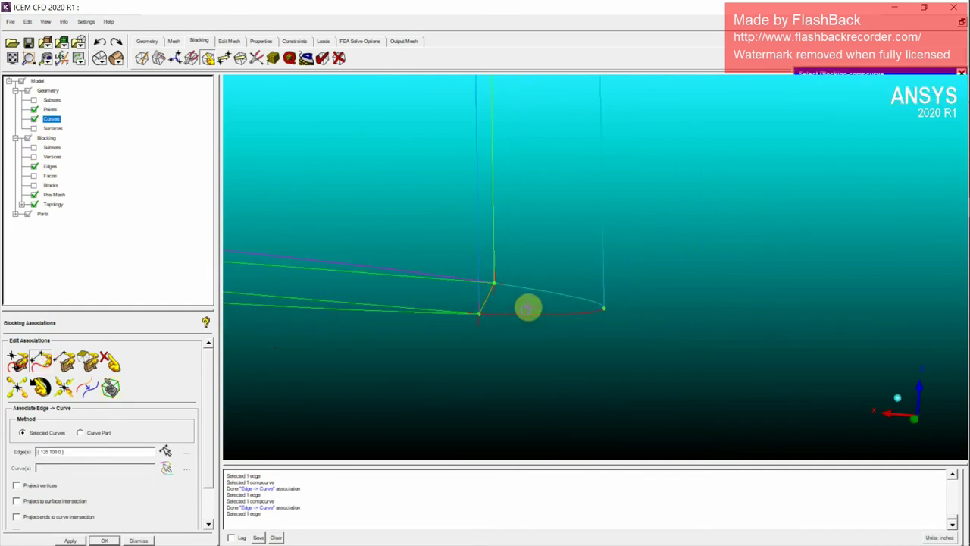
left_click(44, 364)
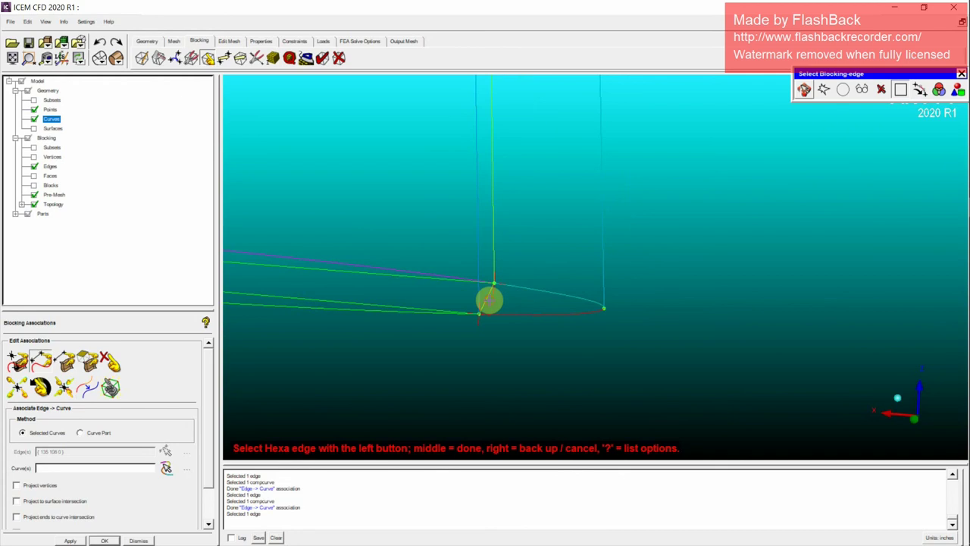
left_click(520, 299)
left_click(528, 289)
left_click(528, 313)
middle_click(531, 315)
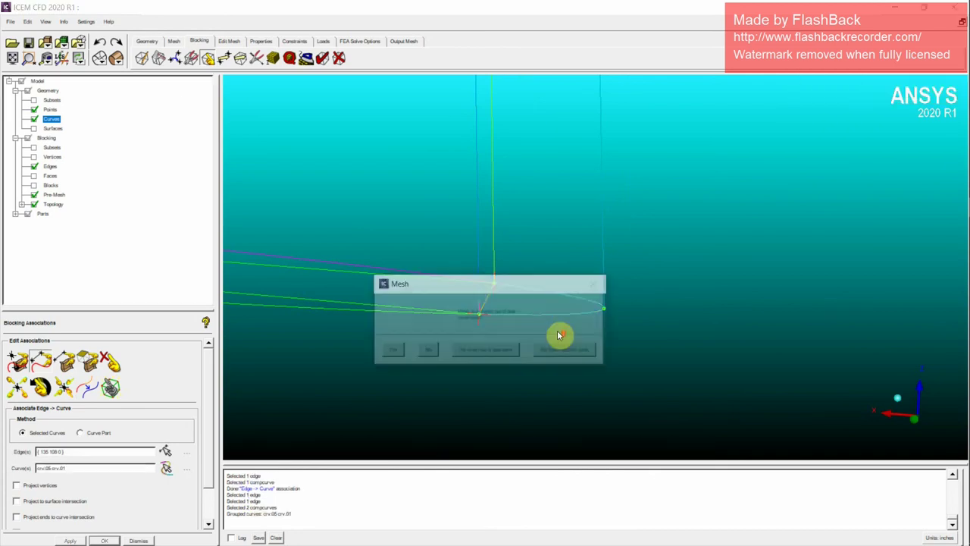
left_click(36, 193)
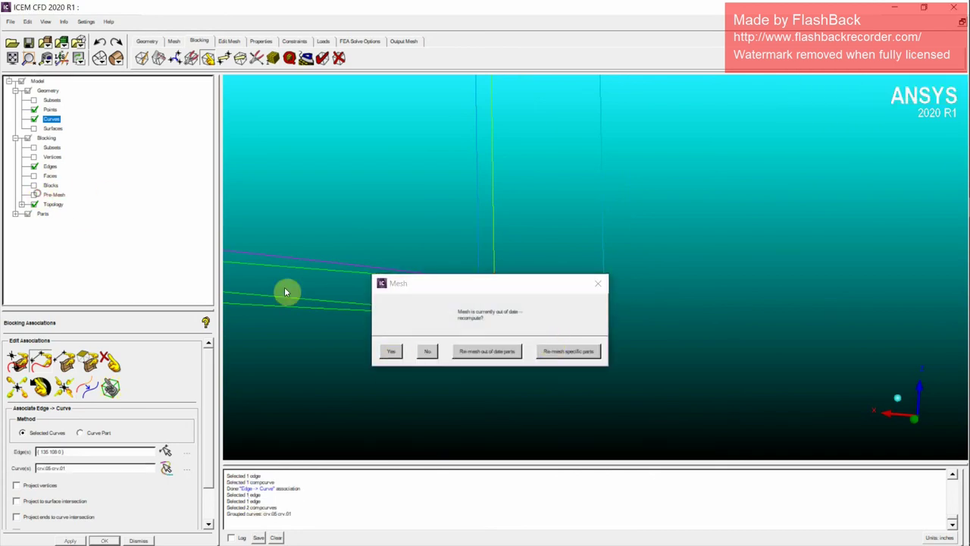
left_click(390, 352)
Hide the curves and examine the chordwise and spanwise block edges across the inner wing sections for missing associations.
scroll(439, 350, "up", 4)
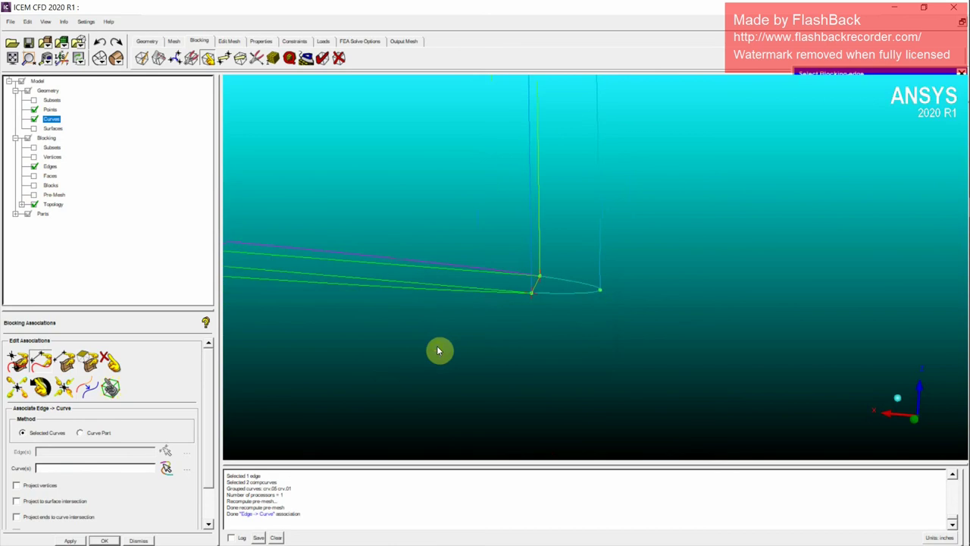
middle_click_drag(404, 217, 624, 401)
scroll(586, 361, "up", 1)
left_click_drag(623, 401, 523, 338)
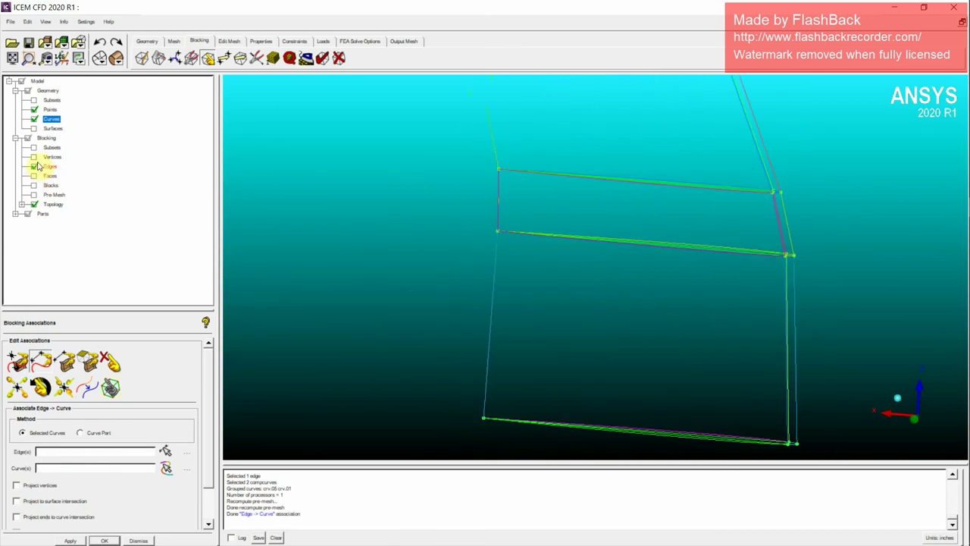
left_click(34, 122)
left_click_drag(684, 301, 628, 287)
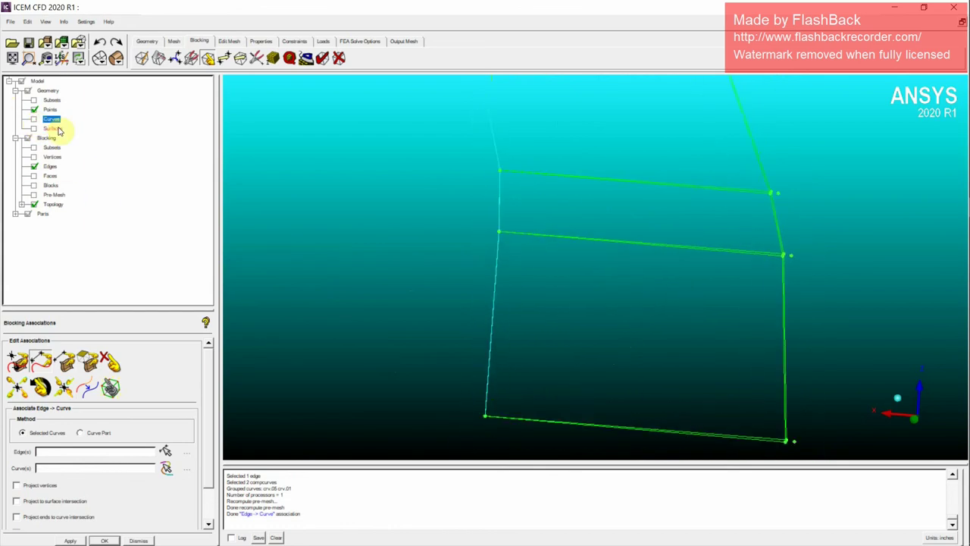
left_click_drag(618, 219, 653, 228)
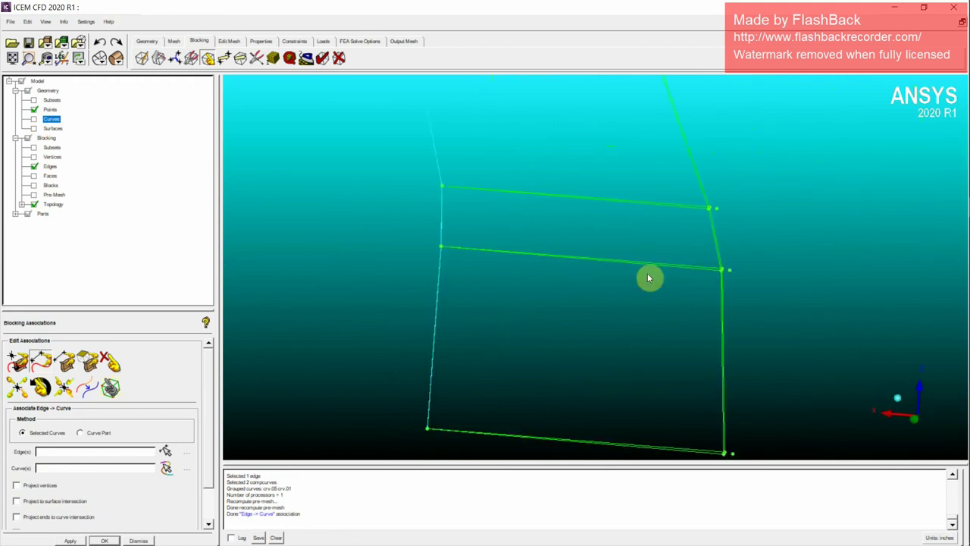
left_click_drag(552, 332, 493, 376)
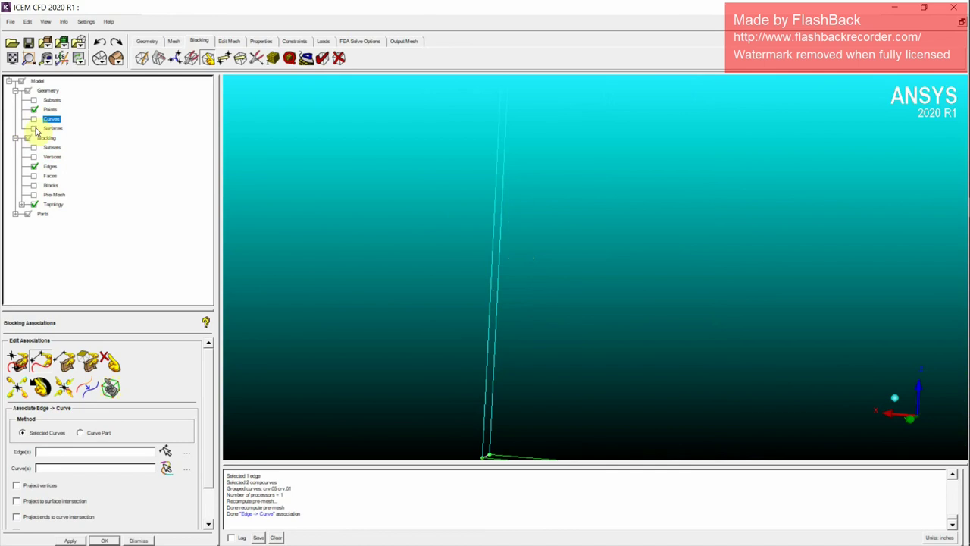
Show the curves again and associate the lower trailing-edge spanwise block edge between the fifth and sixth sections with its curve.
left_click_drag(459, 317, 375, 234)
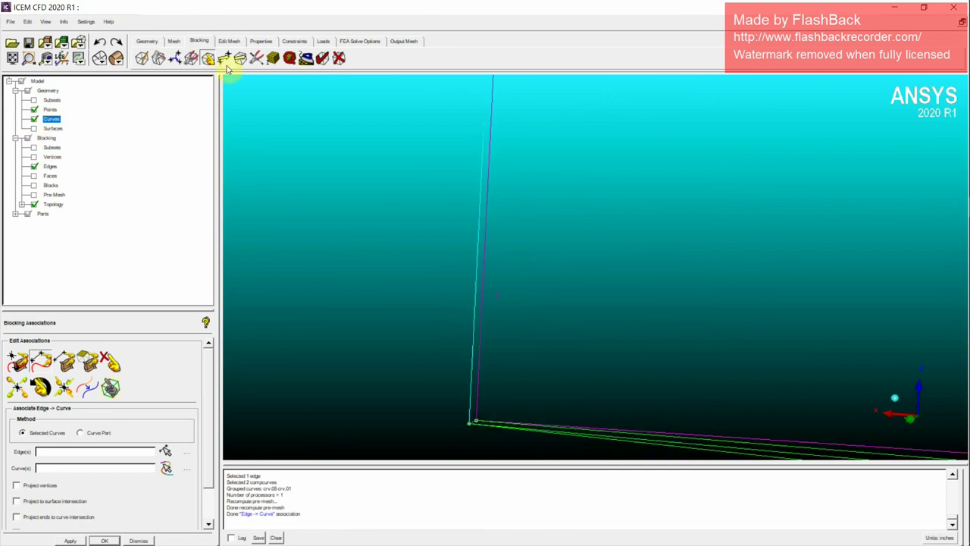
key("F9")
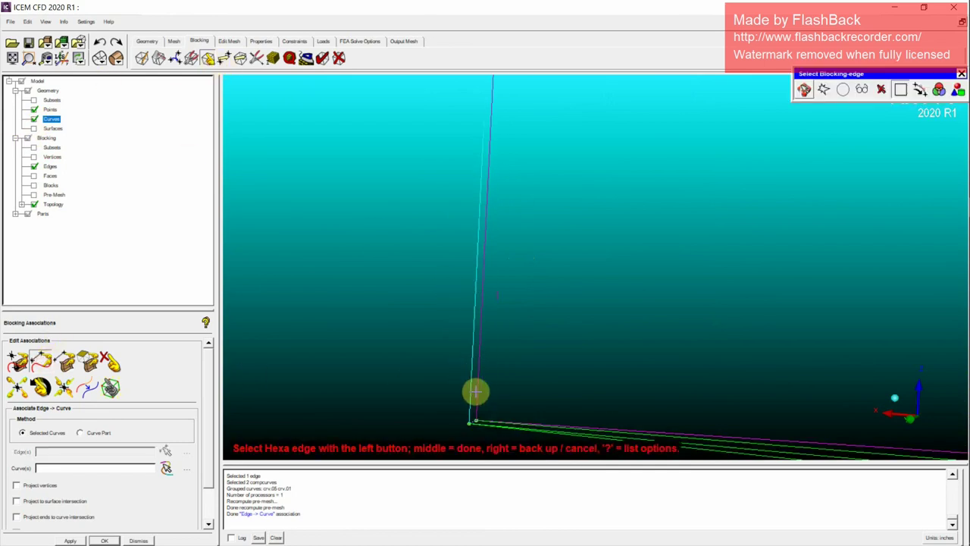
left_click(472, 381)
middle_click(472, 383)
left_click(471, 379)
middle_click(471, 379)
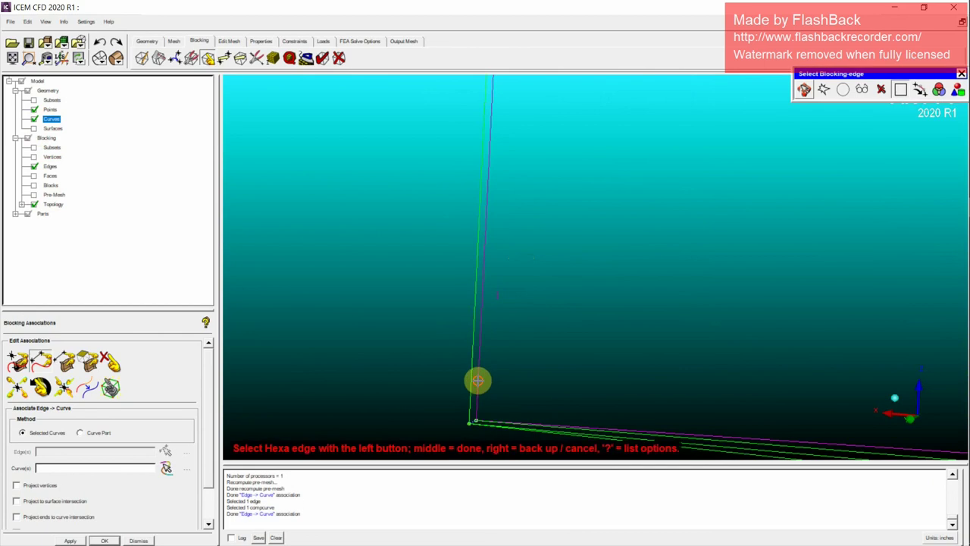
Associate the remaining trailing-edge spanwise block edge between the fifth and sixth sections with its curve.
left_click(479, 381)
middle_click(480, 380)
left_click(479, 380)
Associate both trailing-edge spanwise block edges between the fourth and fifth sections from the wing tip with their curves.
key("F9")
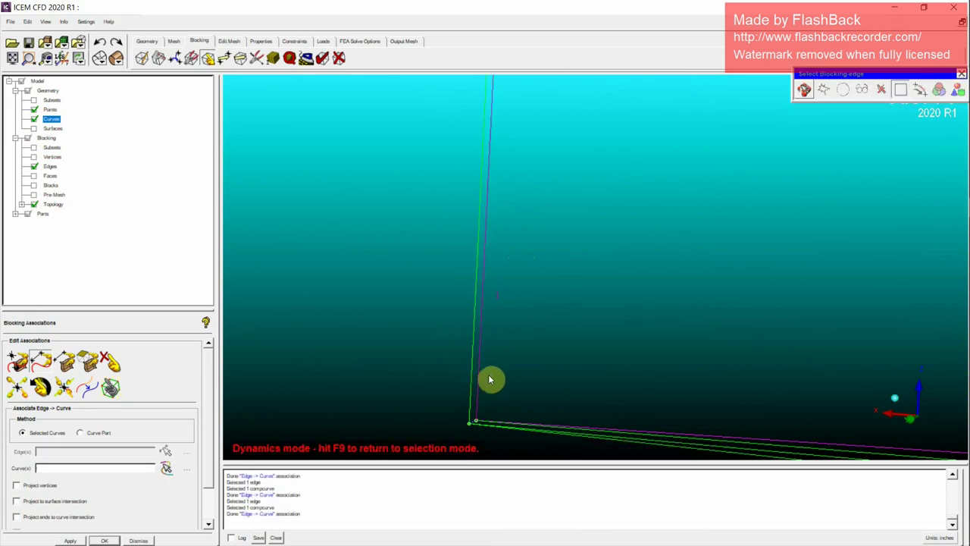
left_click_drag(489, 379, 300, 371)
left_click(42, 365)
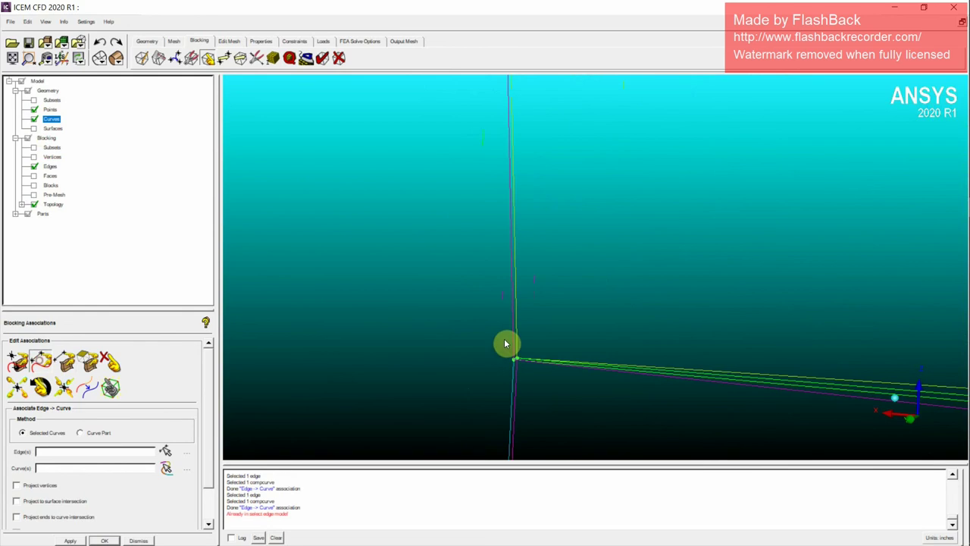
left_click(514, 324)
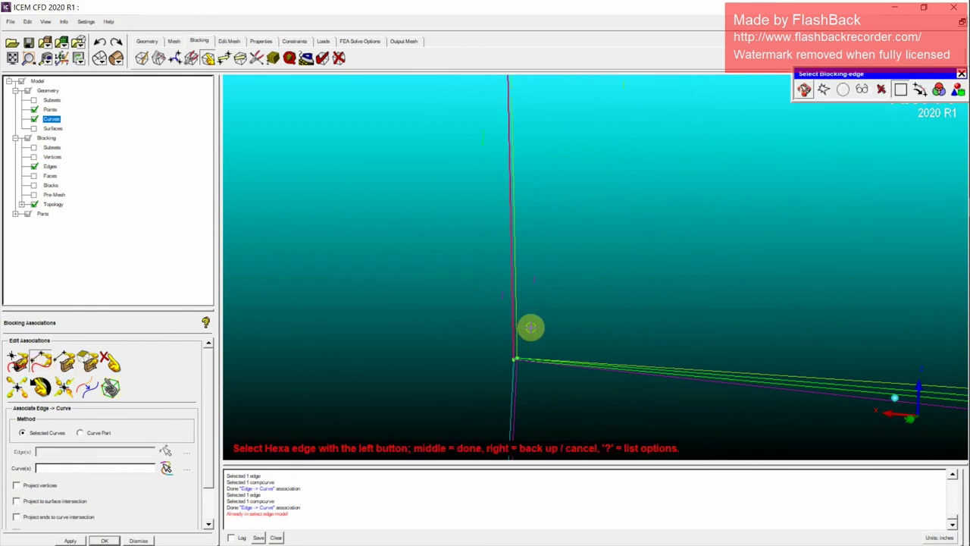
left_click(513, 328)
left_click(516, 331)
left_click(518, 330)
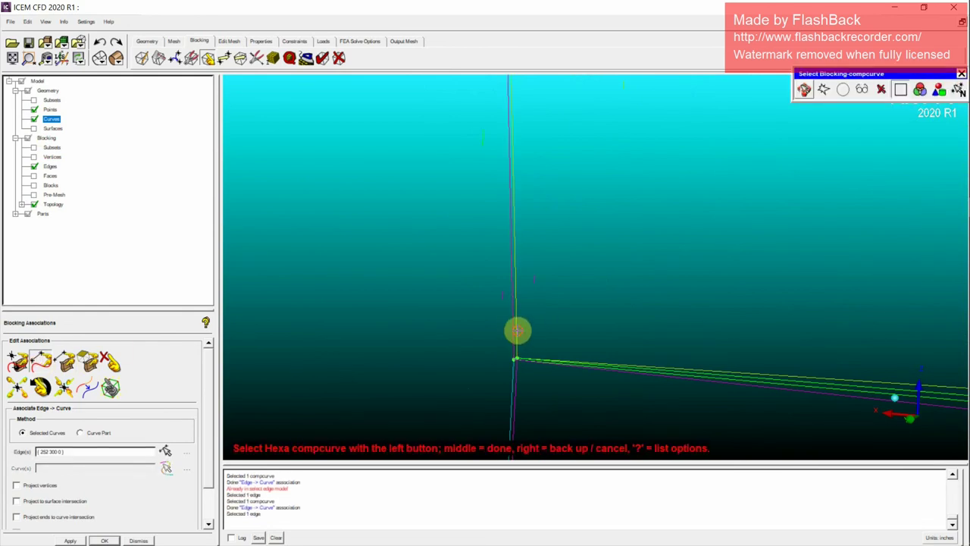
left_click(517, 329)
Try to associate a trailing-edge spanwise block edge between the third and fourth sections with its curve and undo that association.
key("F9")
left_click_drag(539, 329, 584, 312)
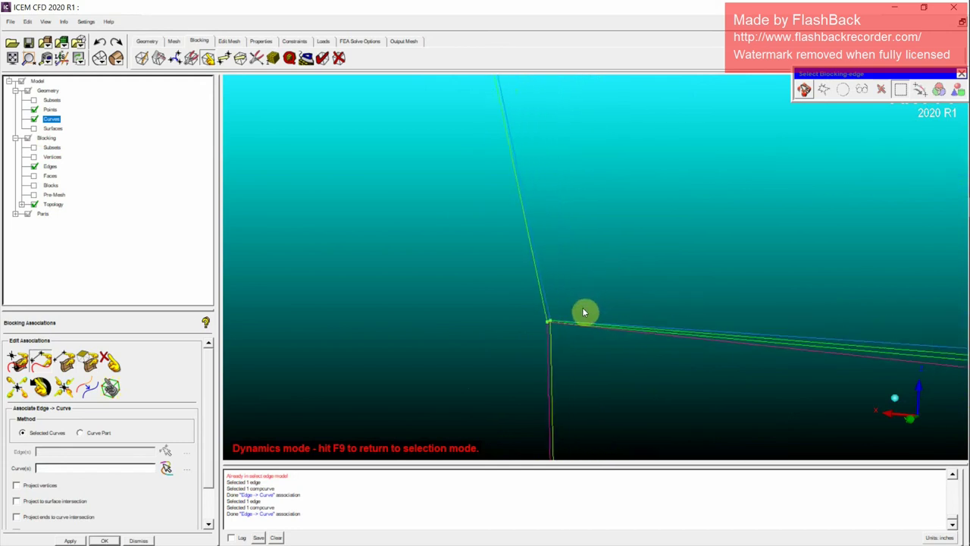
middle_click_drag(584, 312, 588, 283)
left_click(41, 361)
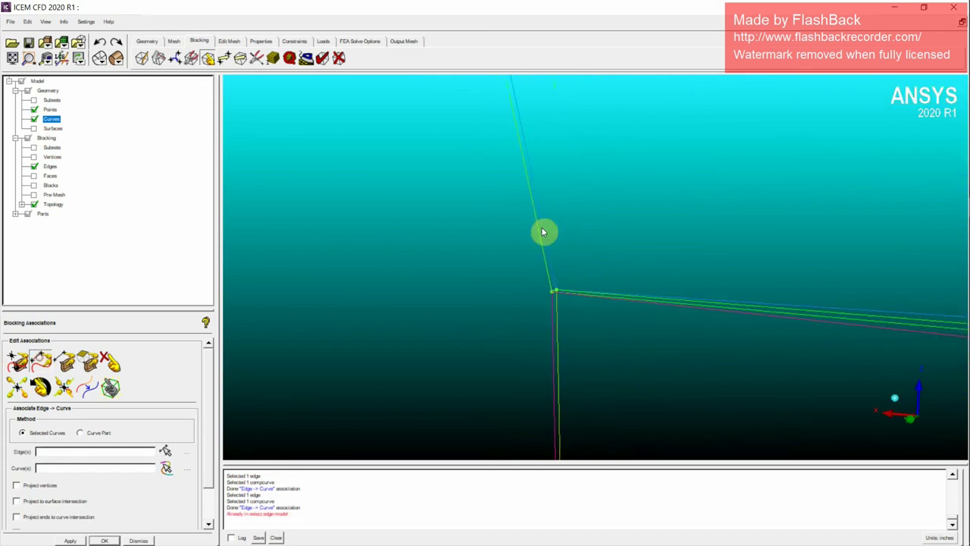
left_click(546, 271)
left_click(564, 267)
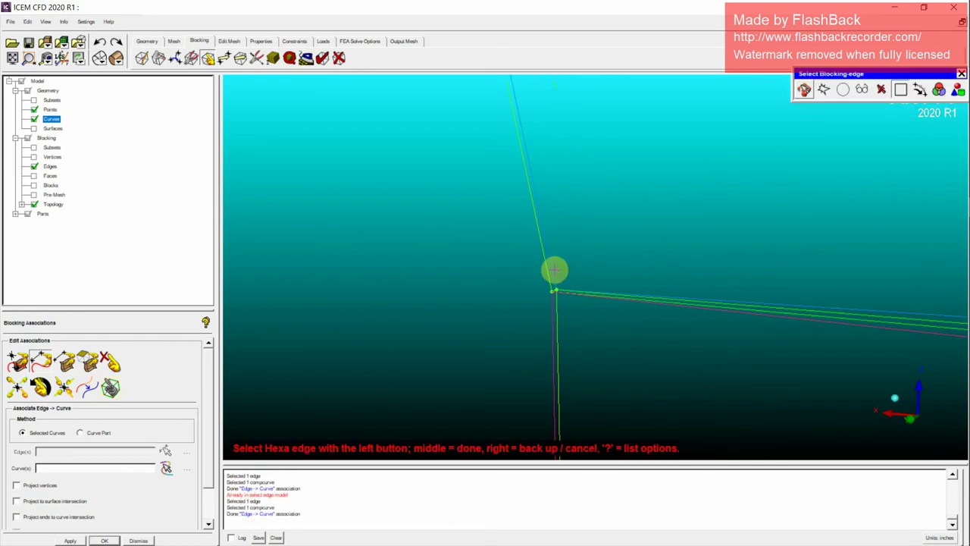
left_click(570, 275)
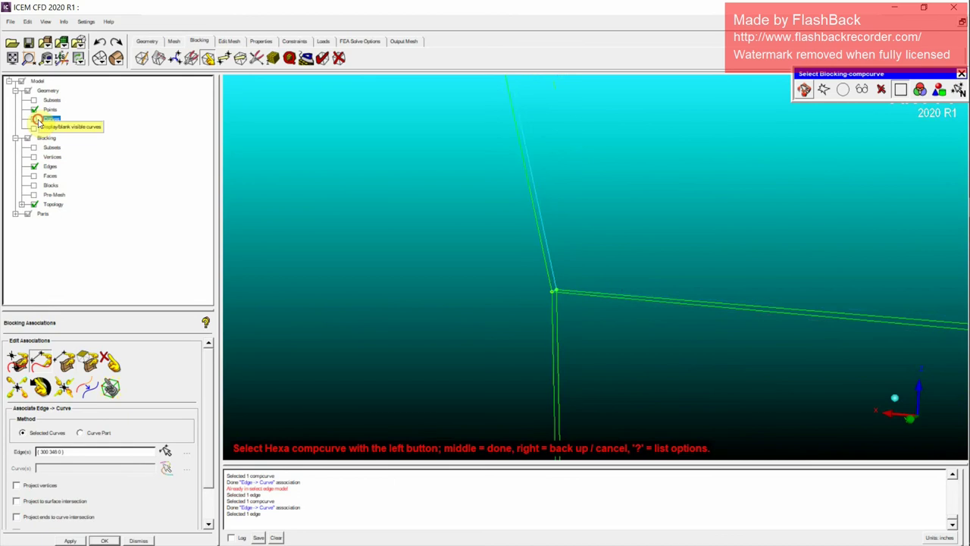
left_click(99, 42)
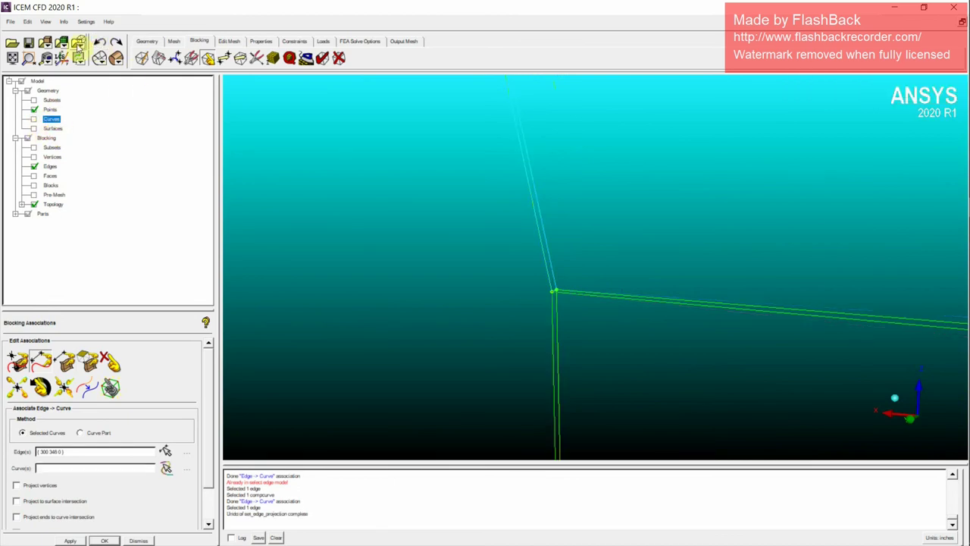
left_click(35, 119)
left_click(64, 361)
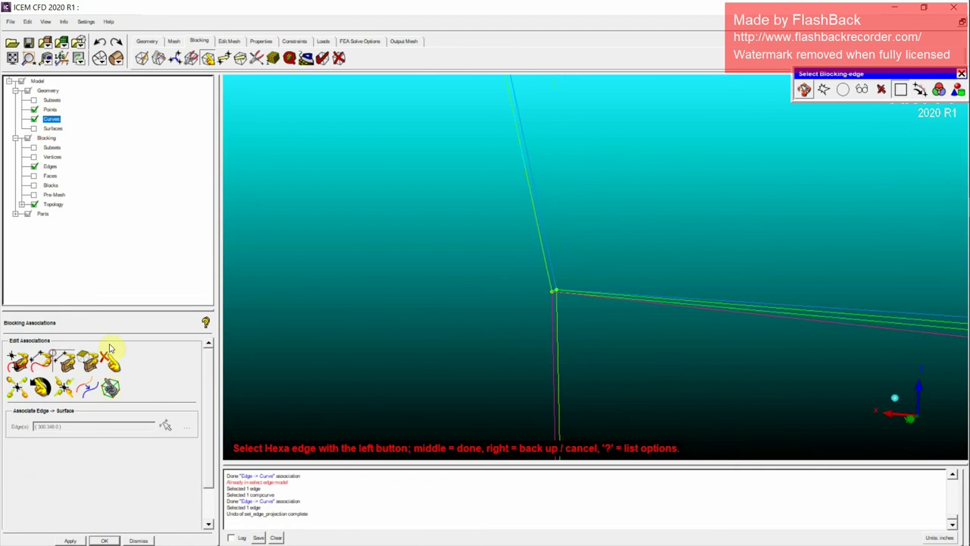
Associate both trailing-edge spanwise block edges between the third and fourth sections from the wing tip with their curves.
left_click(46, 365)
scroll(550, 266, "up", 3)
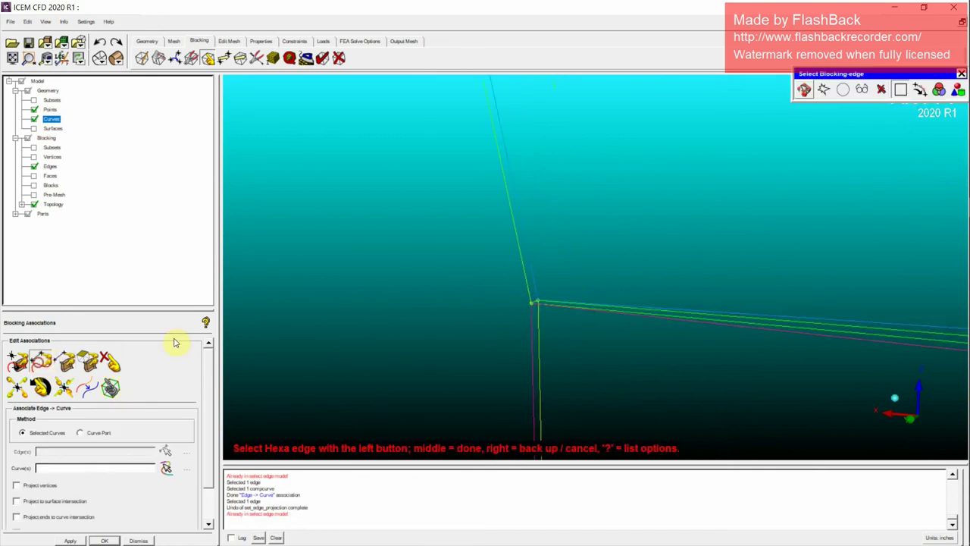
middle_click(418, 303)
left_click(42, 363)
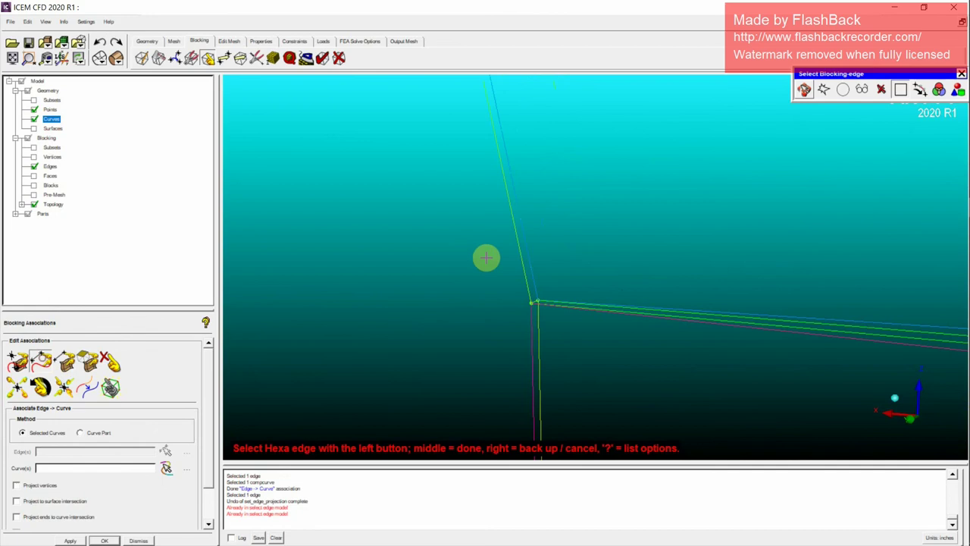
left_click(521, 275)
left_click(533, 285)
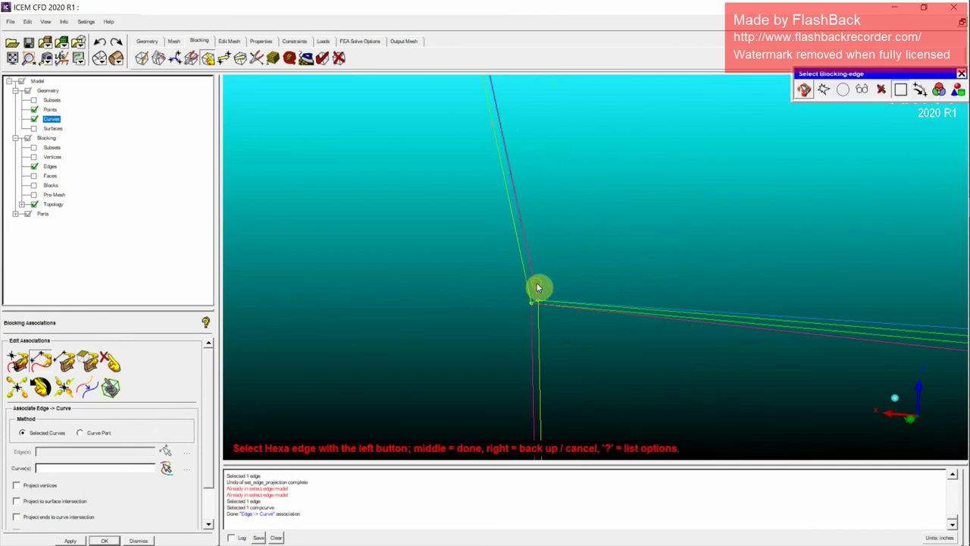
left_click(536, 283)
left_click(535, 282)
Associate both trailing-edge spanwise block edges between the second and third sections from the wing tip with their curves.
key("F9")
left_click_drag(545, 279, 576, 296)
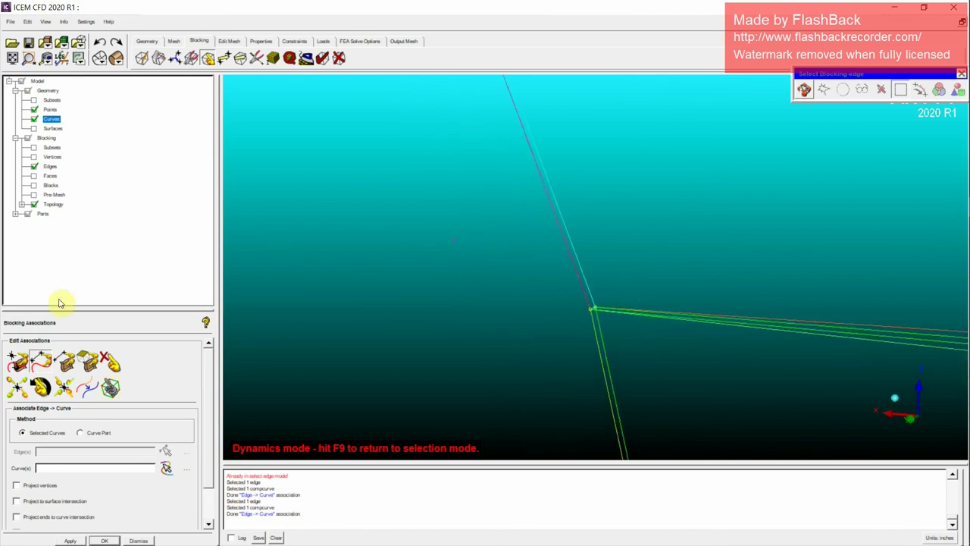
left_click(38, 362)
scroll(658, 308, "up", 1)
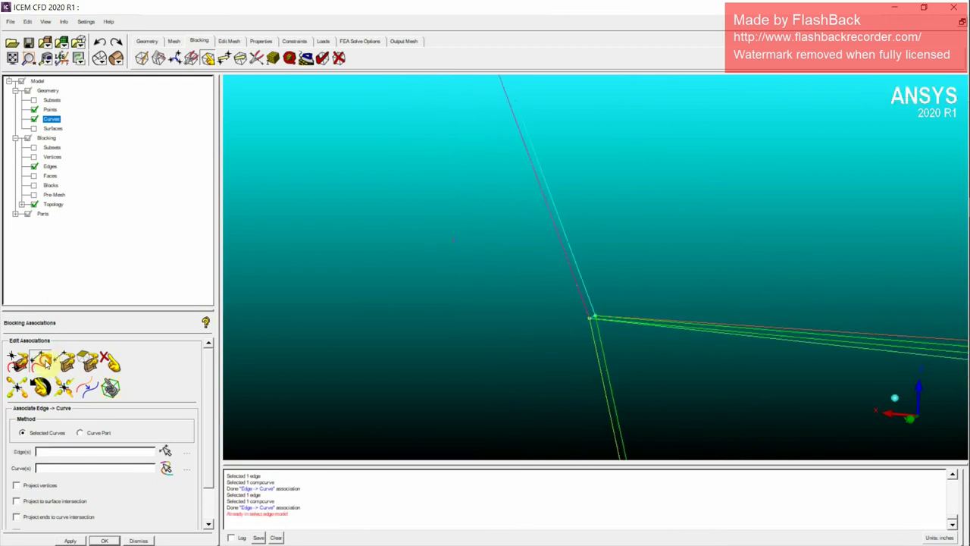
left_click(43, 362)
left_click(593, 297)
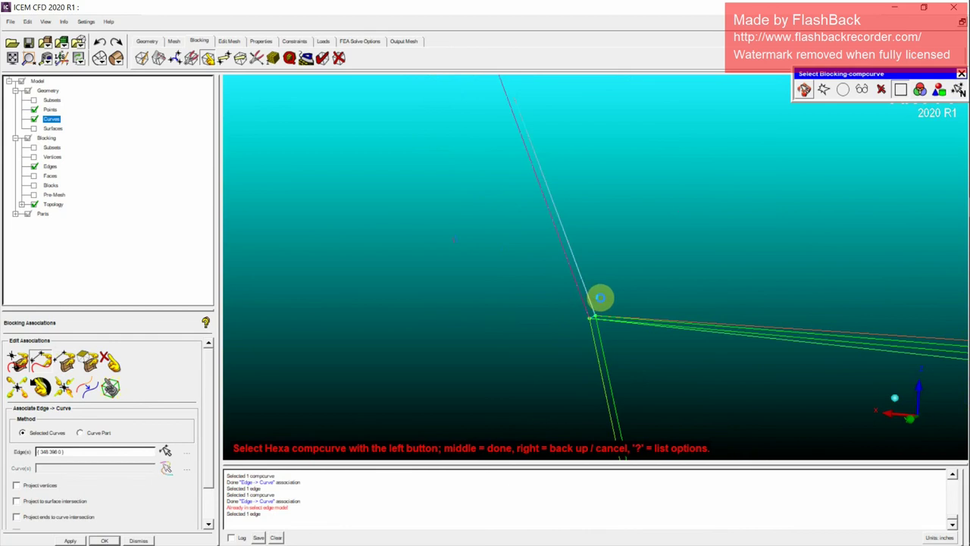
left_click(579, 303)
left_click(575, 304)
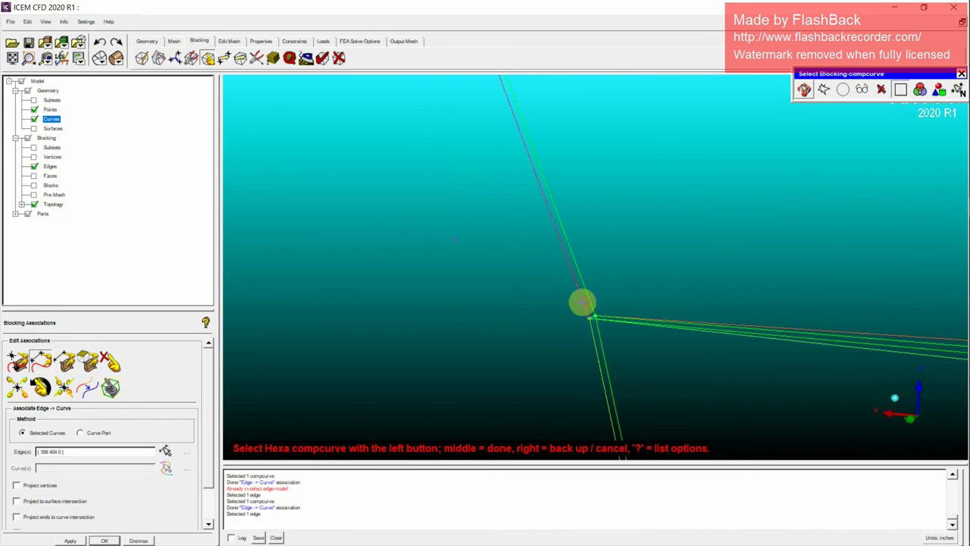
left_click(582, 302)
middle_click(581, 302)
Associate both trailing-edge spanwise block edges between the wing tip and the second section with their curves.
scroll(570, 306, "down", 6)
key("F9")
scroll(573, 294, "down", 2)
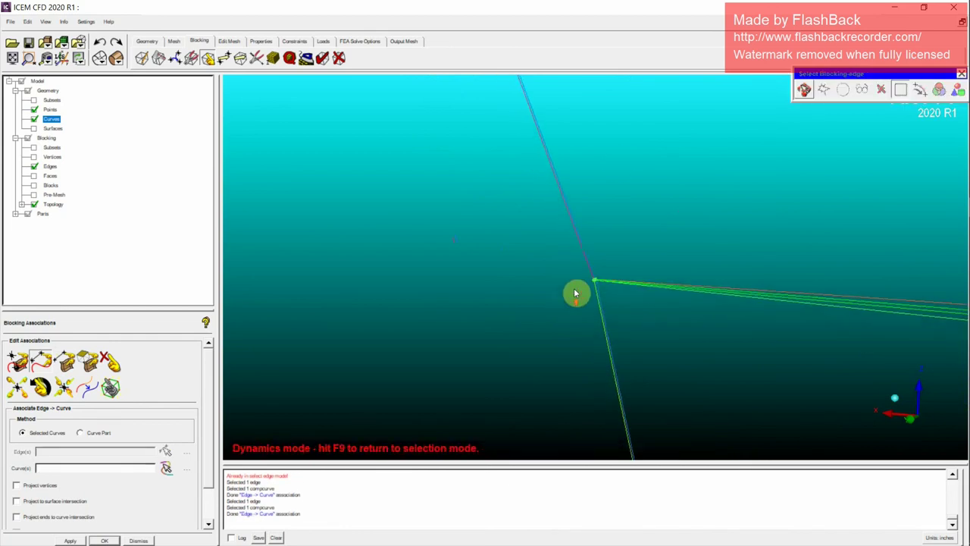
left_click_drag(576, 294, 447, 353)
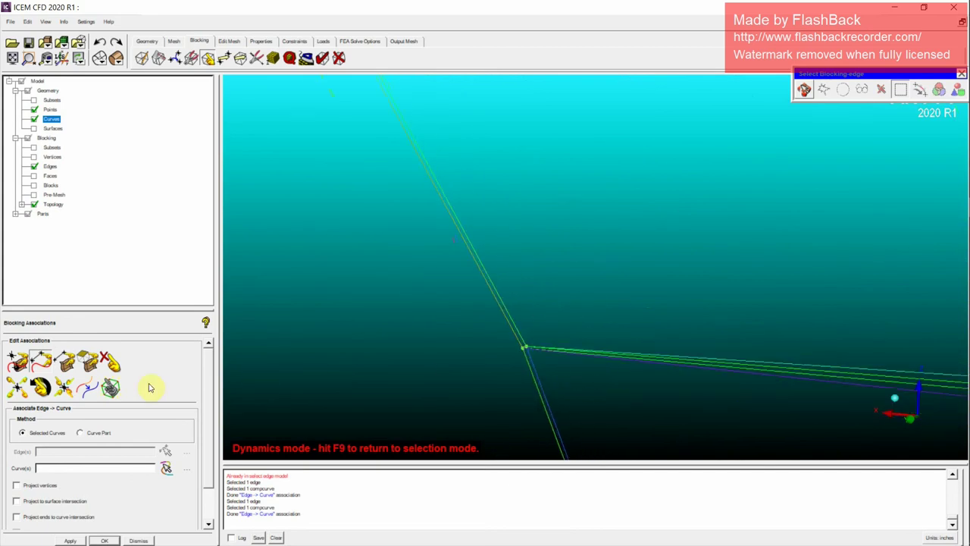
left_click(43, 362)
left_click(41, 363)
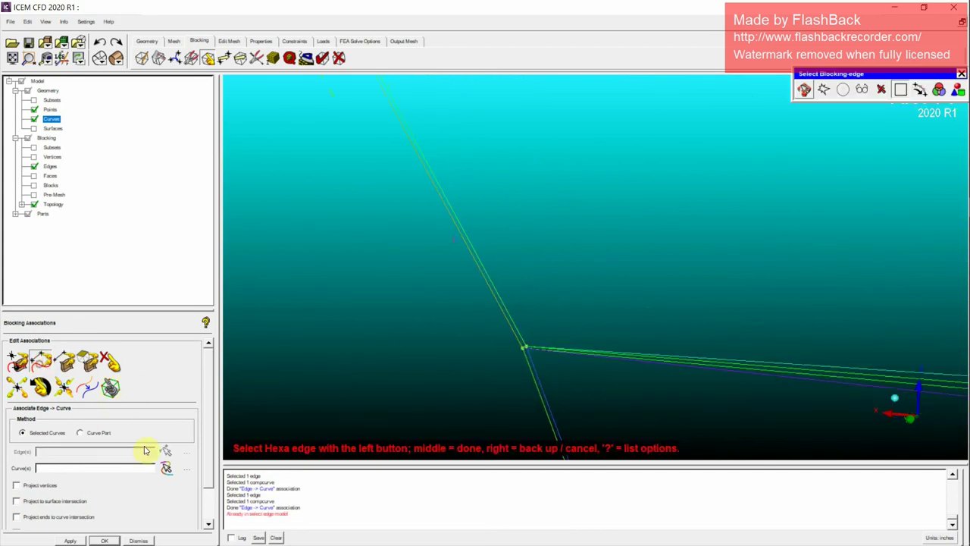
right_click(509, 321)
scroll(509, 323, "up", 4)
middle_click_drag(511, 325, 657, 269)
middle_click_drag(578, 327, 577, 282)
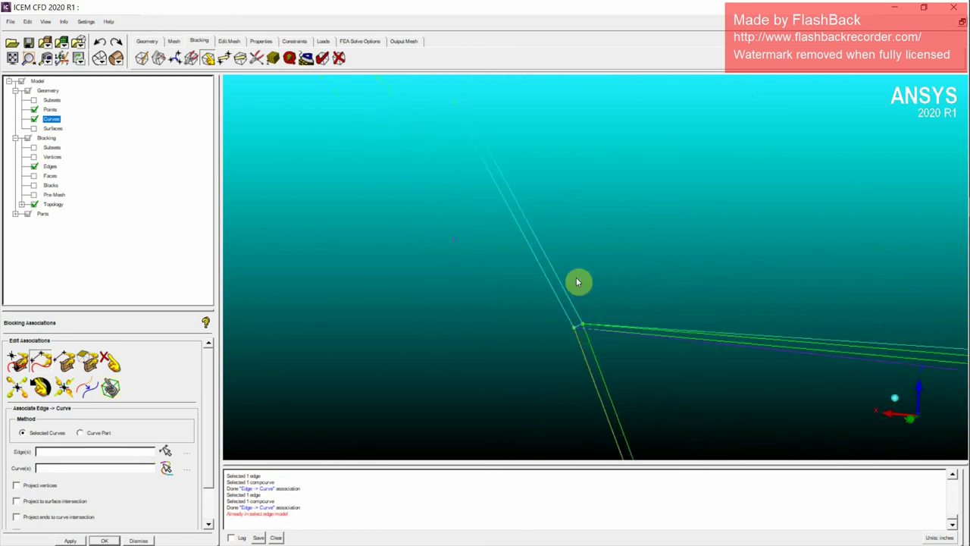
left_click_drag(576, 281, 570, 291)
left_click(43, 361)
left_click(559, 314)
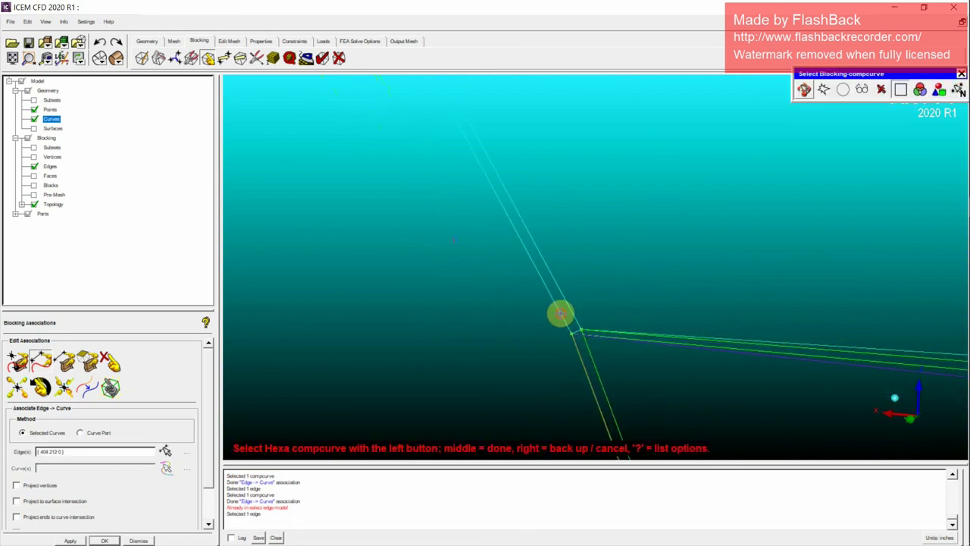
left_click(574, 314)
middle_click(572, 309)
left_click(572, 308)
middle_click(572, 308)
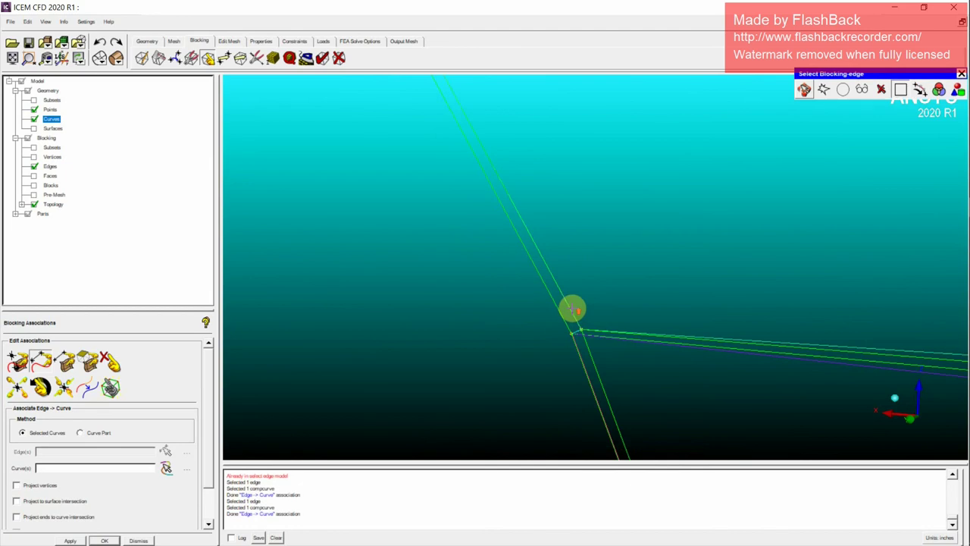
right_click(572, 308)
Hide the curves and display the recomputed pre-mesh with the whole wing blocking in view.
scroll(570, 311, "down", 4)
left_click_drag(568, 315, 429, 323)
left_click(35, 119)
middle_click_drag(428, 323, 536, 284)
scroll(534, 313, "down", 7)
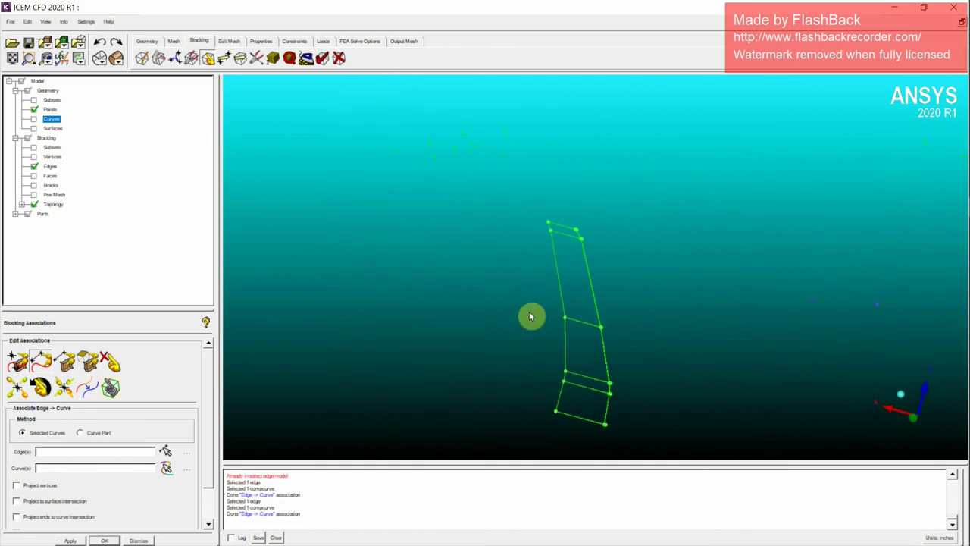
left_click(33, 194)
left_click(390, 351)
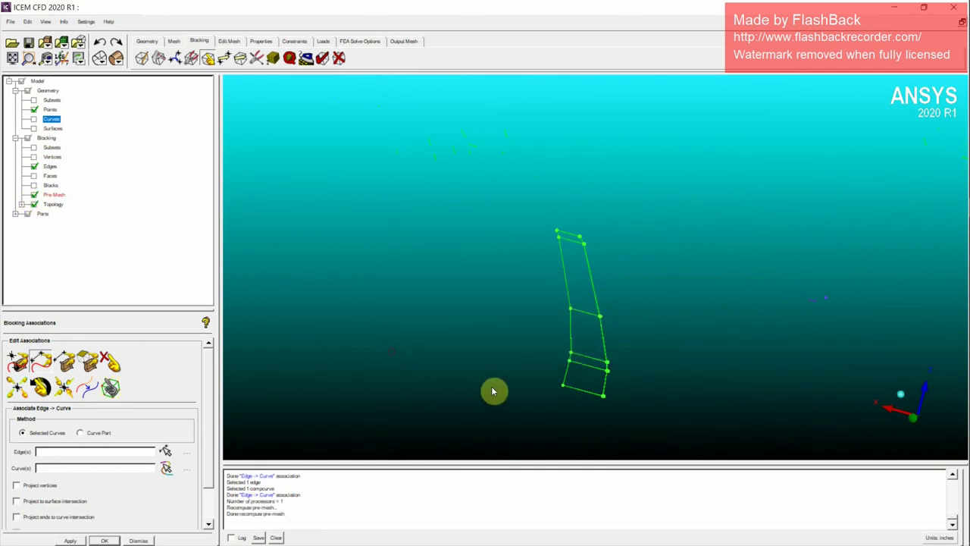
scroll(518, 341, "down", 2)
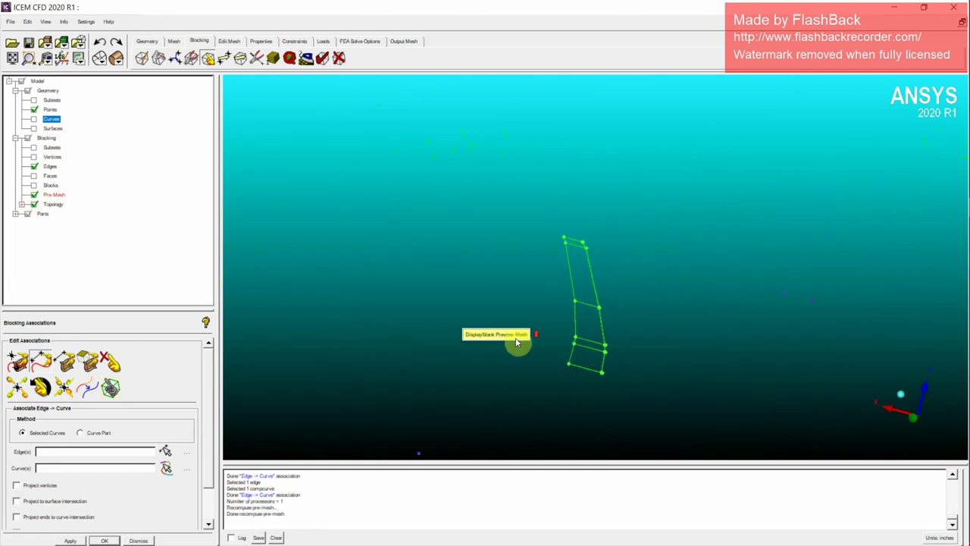
Reset the blocking index control to the full I, J and K ranges and set the O3 minimum to 1.
right_click(53, 140)
left_click(79, 143)
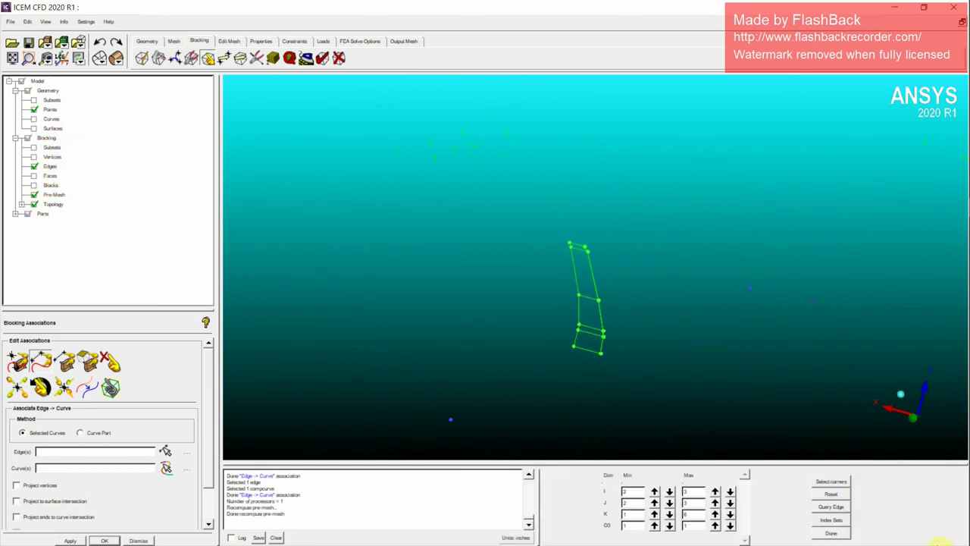
left_click(841, 496)
left_click(654, 525)
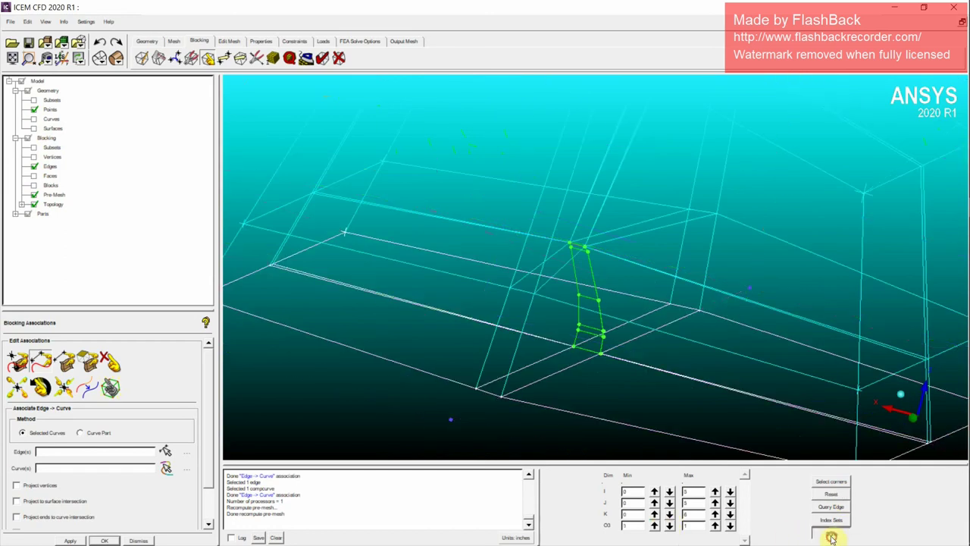
left_click(831, 536)
Hide the interior block edges and display the pre-mesh as solid and wire to inspect the plane at the wing root.
right_click(51, 166)
left_click(63, 176)
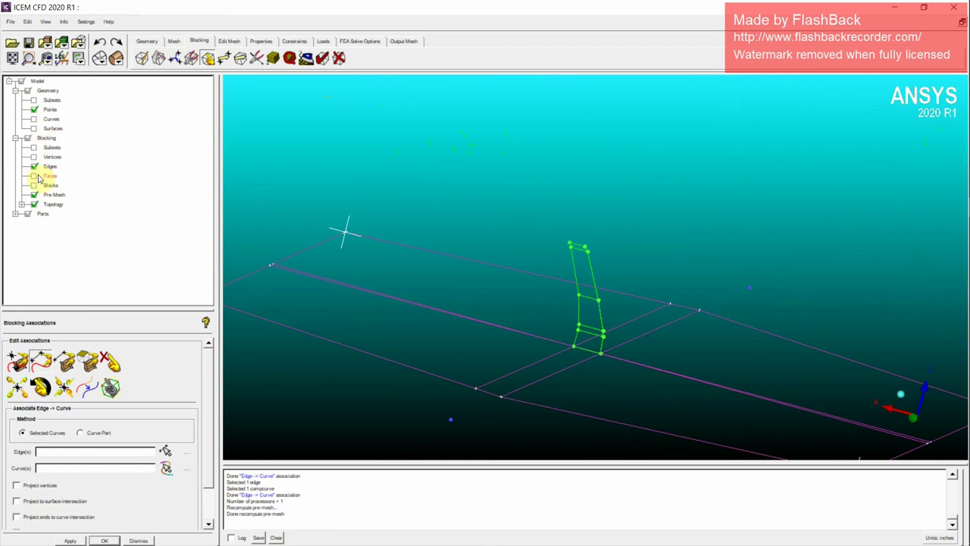
right_click(46, 199)
left_click(71, 213)
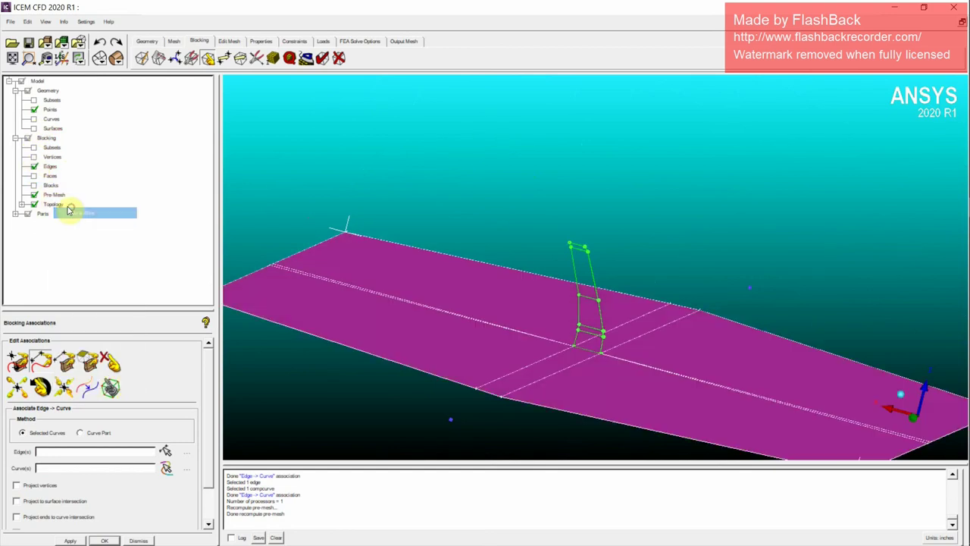
right_click_drag(808, 369, 771, 334)
left_click_drag(771, 334, 623, 318)
scroll(623, 319, "down", 2)
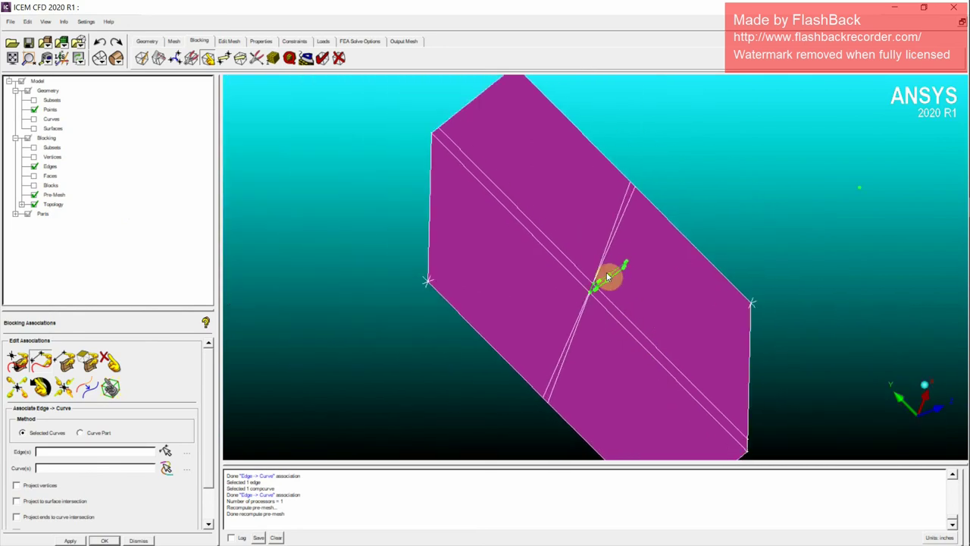
scroll(605, 282, "up", 2)
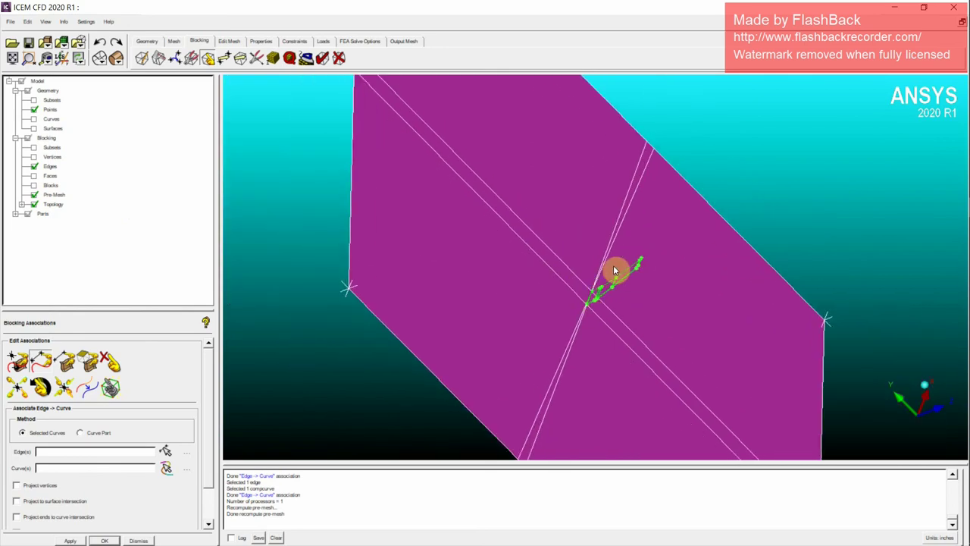
Hide the pre-mesh and begin a new part named "solid wing" with selection of its entities.
left_click(33, 195)
right_click(42, 217)
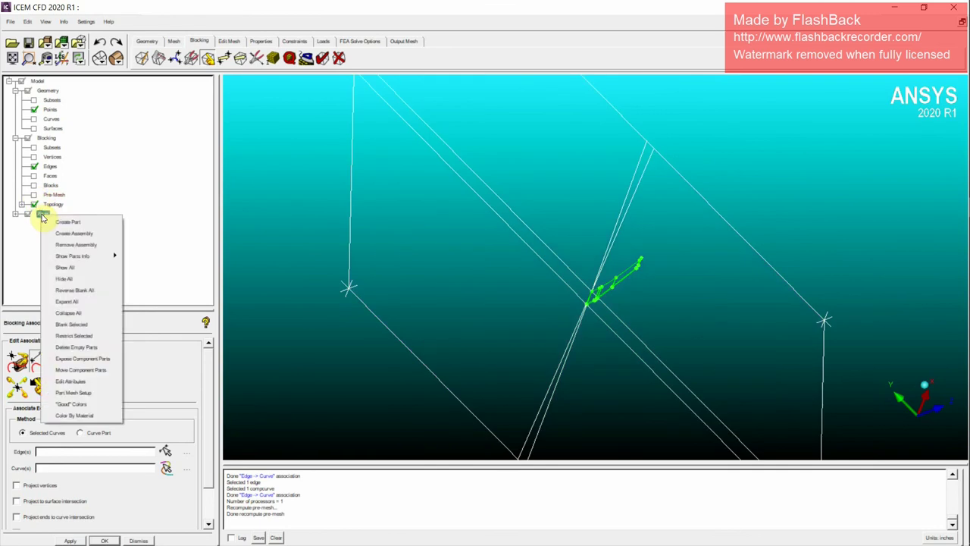
left_click(63, 221)
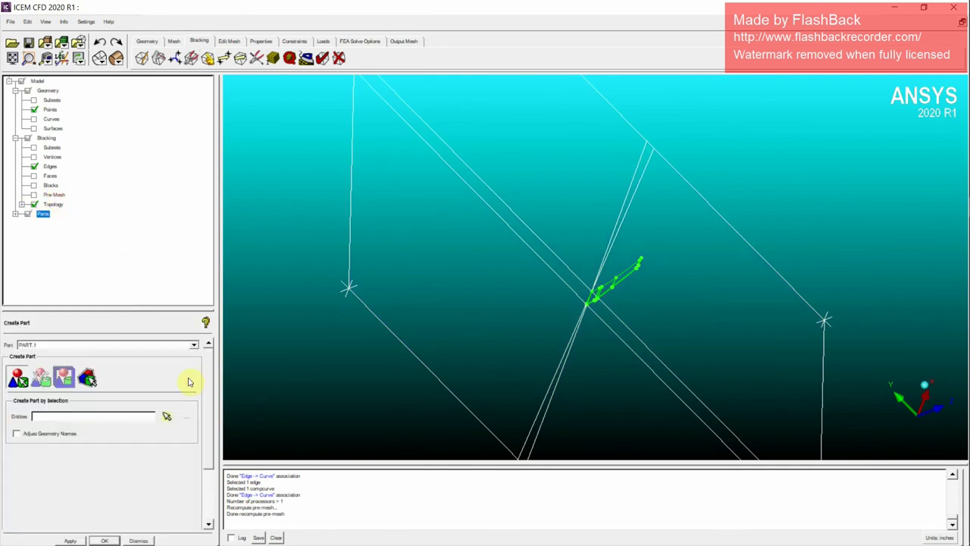
left_click(59, 416)
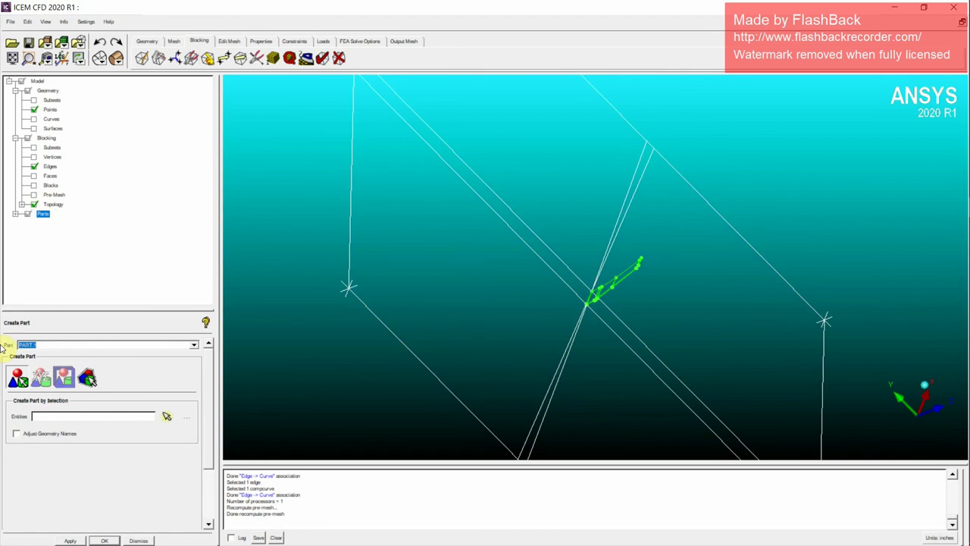
left_click(169, 418)
scroll(650, 293, "up", 3)
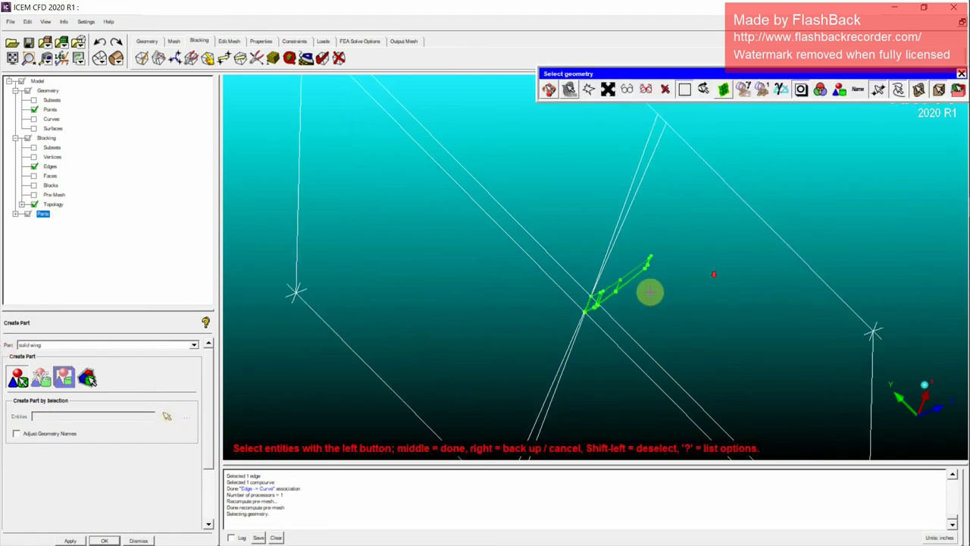
scroll(649, 293, "down", 2)
scroll(650, 294, "down", 4)
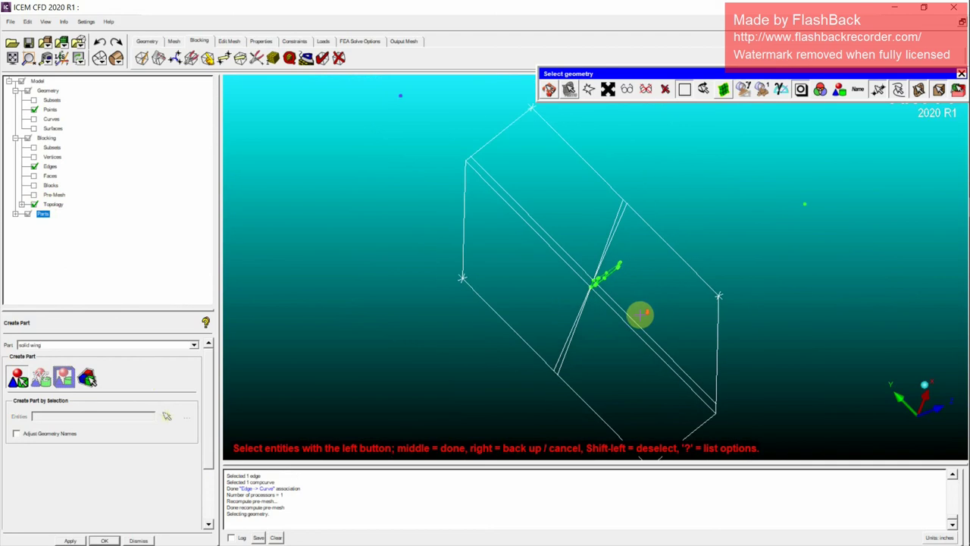
scroll(639, 314, "up", 2)
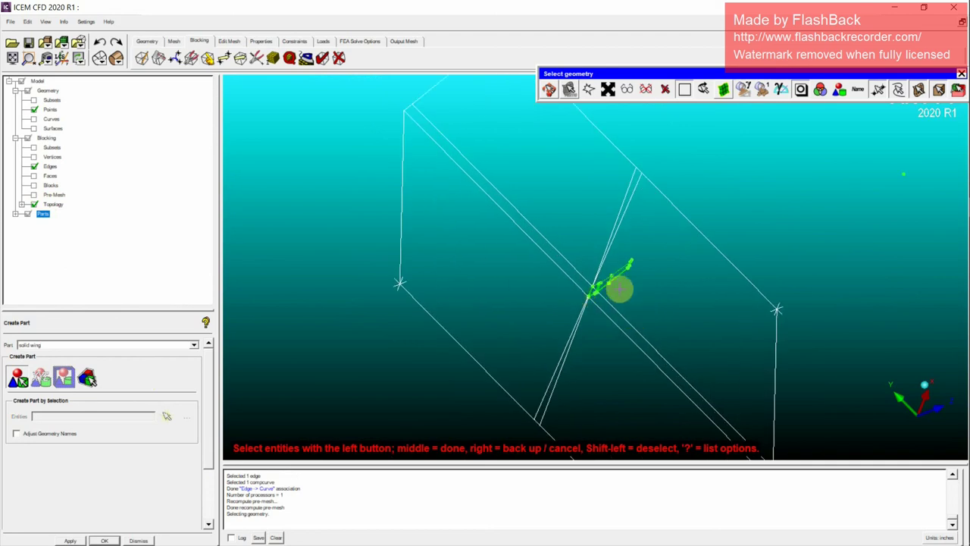
scroll(623, 288, "up", 4)
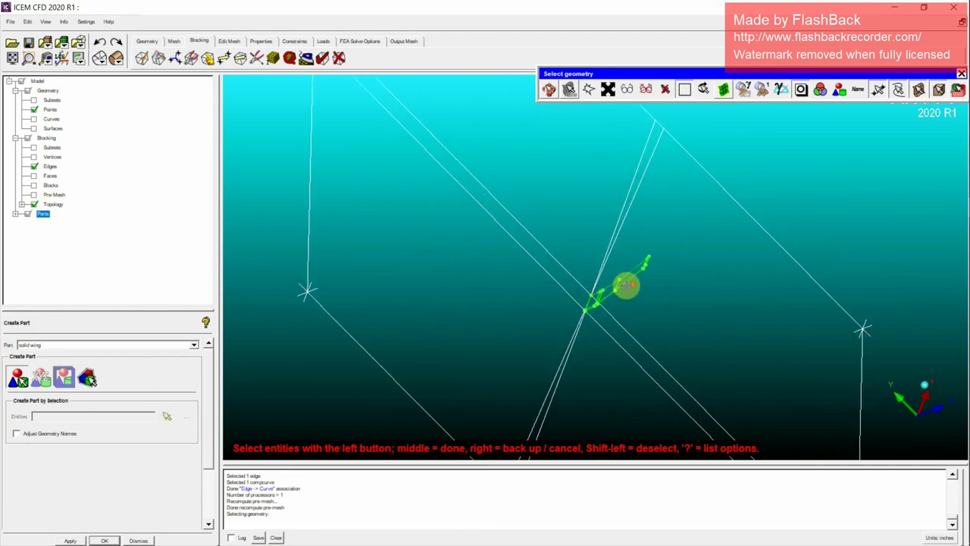
Reset the blocking index control to its full ranges and end the geometry selection with the wing block edges in close view.
left_click(76, 146)
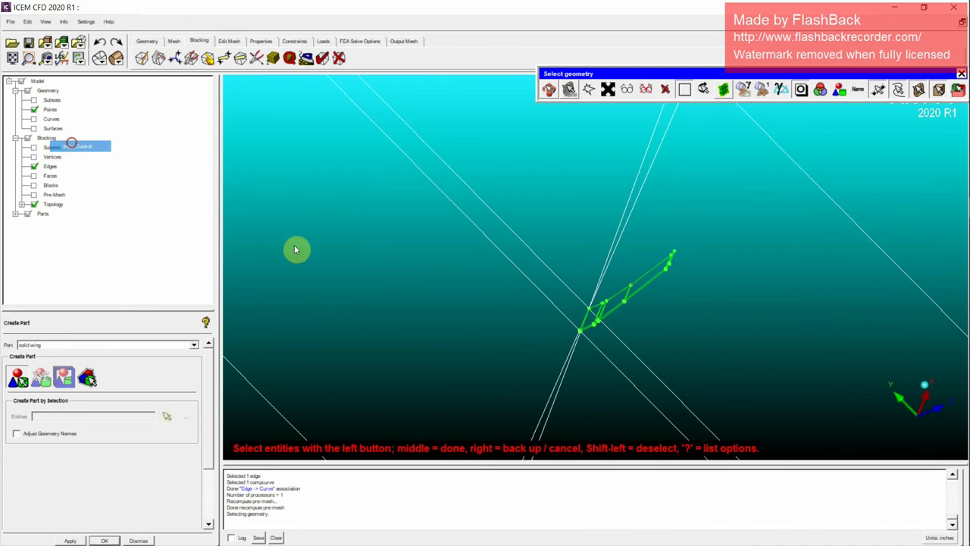
left_click(828, 495)
scroll(688, 376, "down", 5)
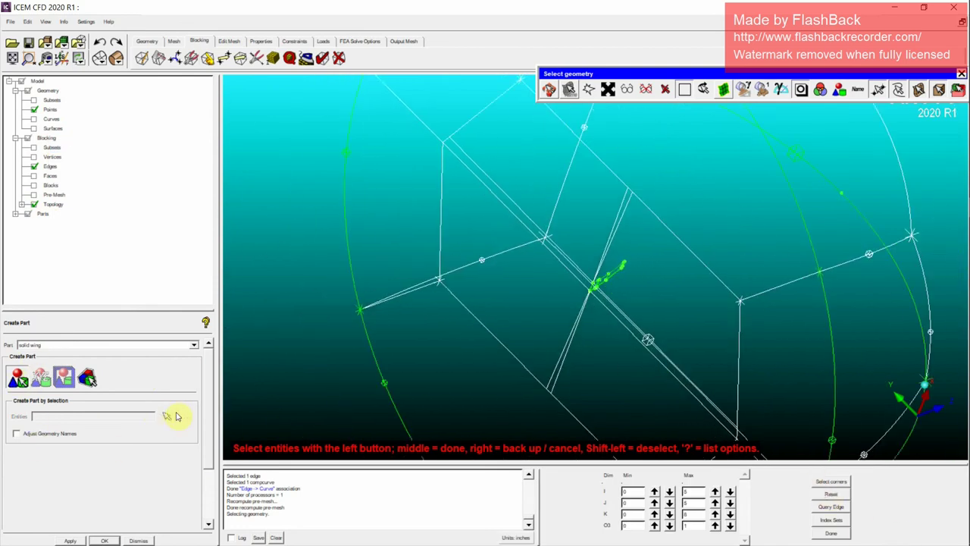
scroll(588, 267, "up", 4)
key("F9")
left_click_drag(539, 290, 783, 323)
left_click_drag(454, 353, 342, 353)
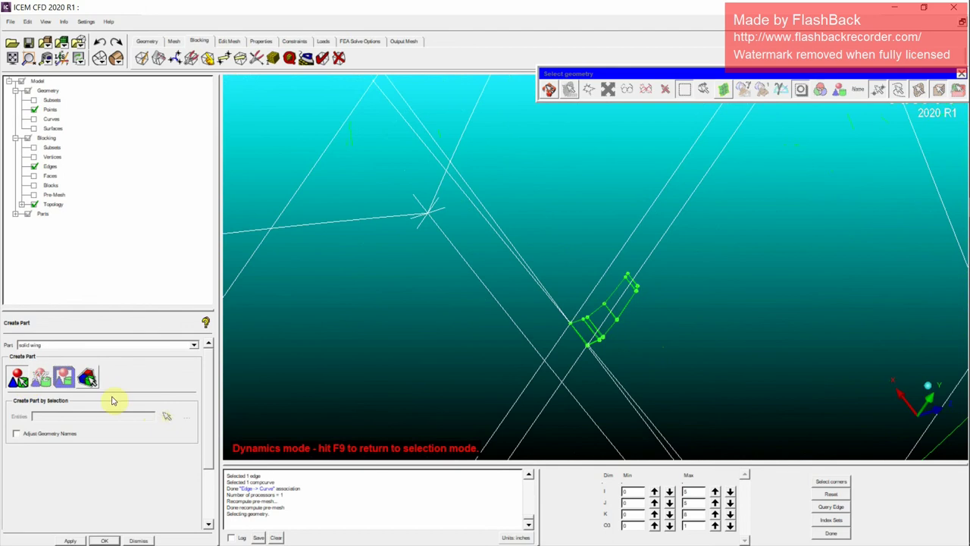
scroll(630, 346, "up", 2)
key("F9")
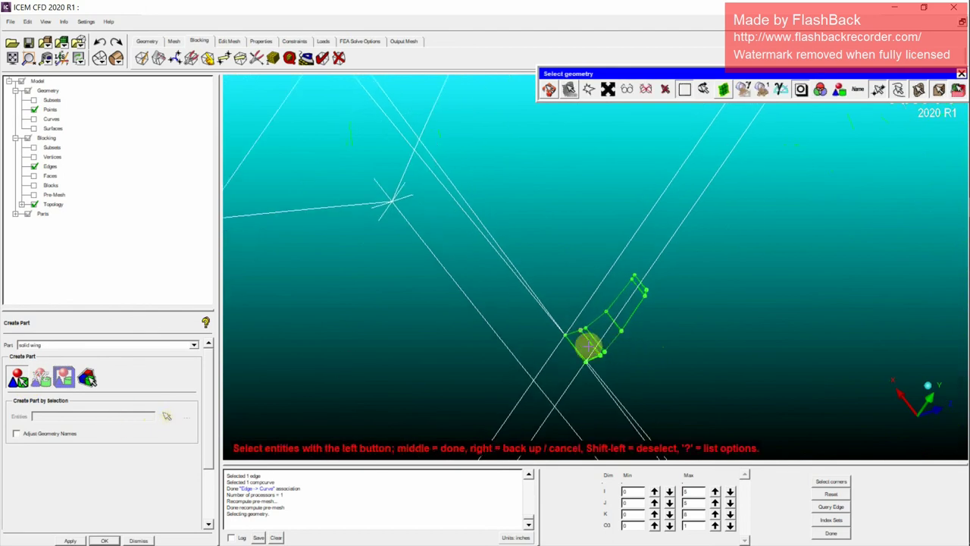
middle_click(594, 346)
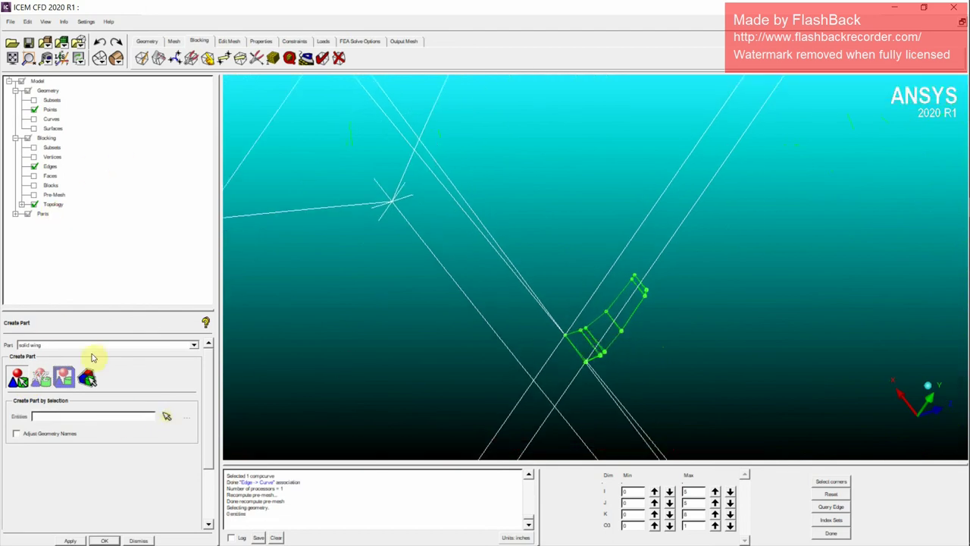
Create the SOLID_WING part from the five blocks inside the wing.
left_click(89, 379)
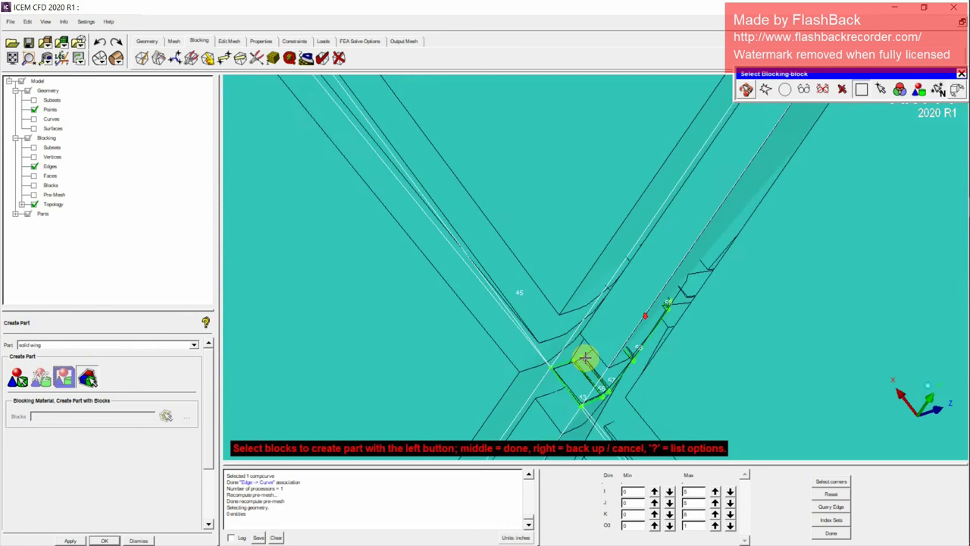
key("F9")
left_click_drag(584, 357, 489, 369)
middle_click_drag(574, 206, 569, 303)
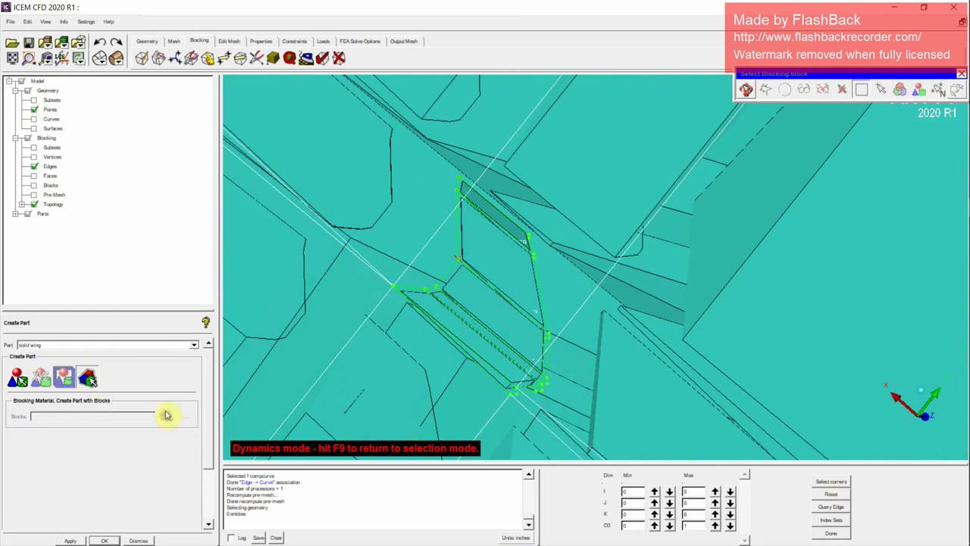
left_click(88, 378)
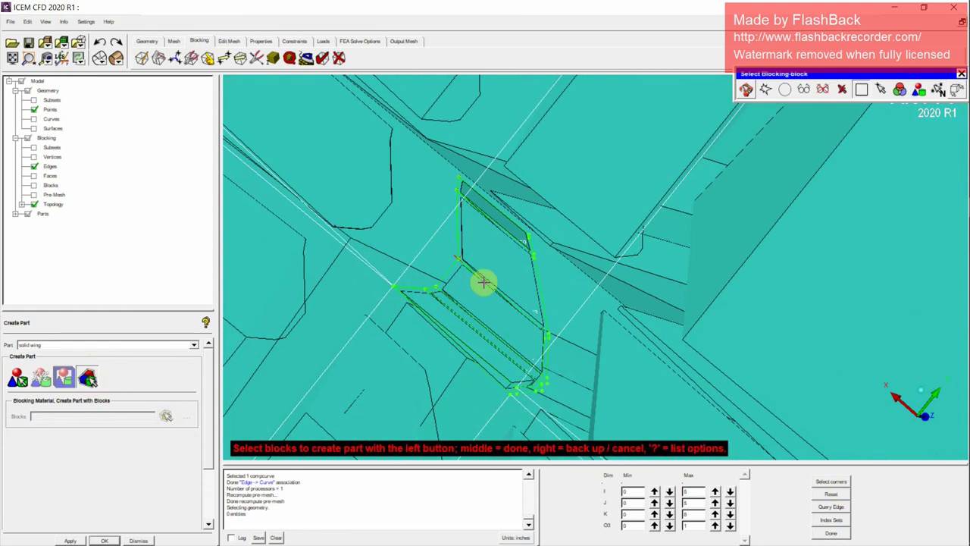
left_click(507, 224)
left_click(510, 262)
left_click(494, 322)
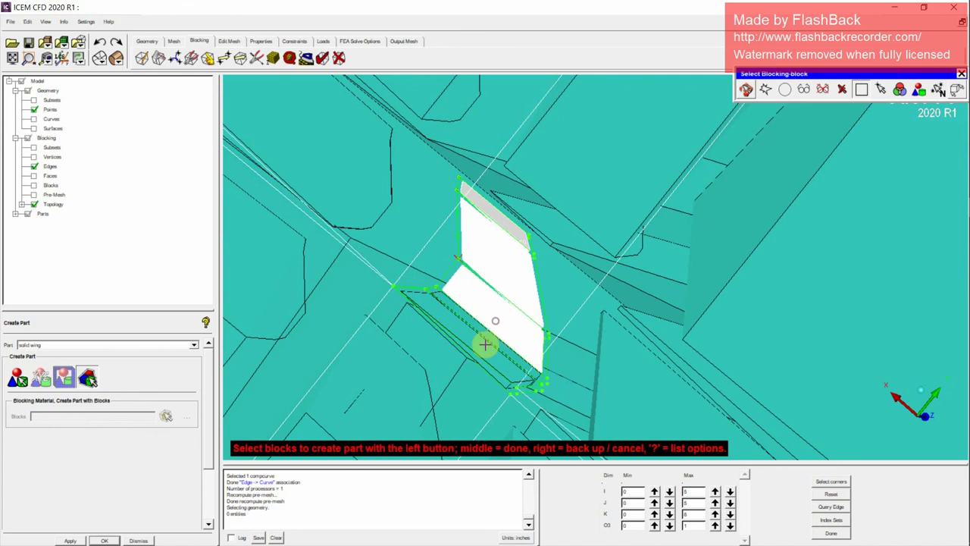
left_click(489, 340)
middle_click(535, 367)
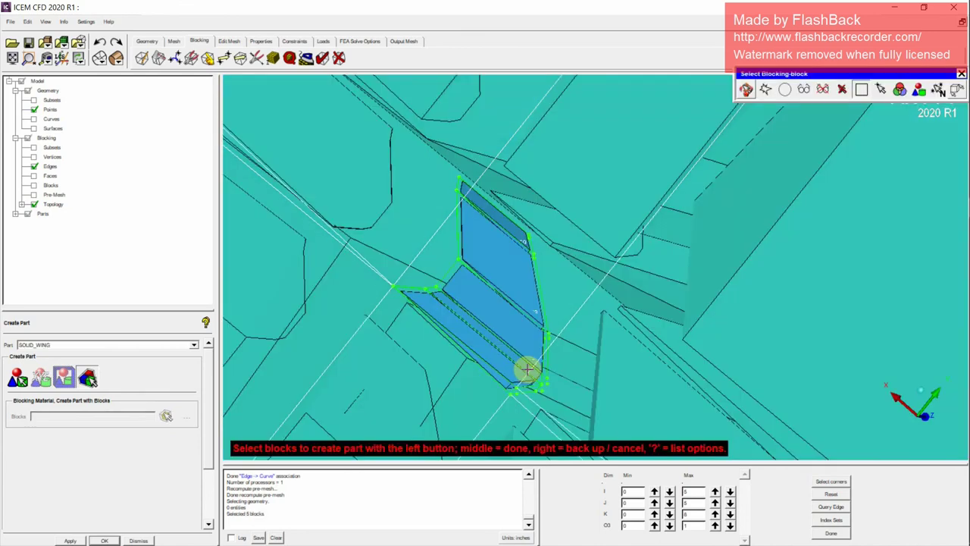
left_click(70, 540)
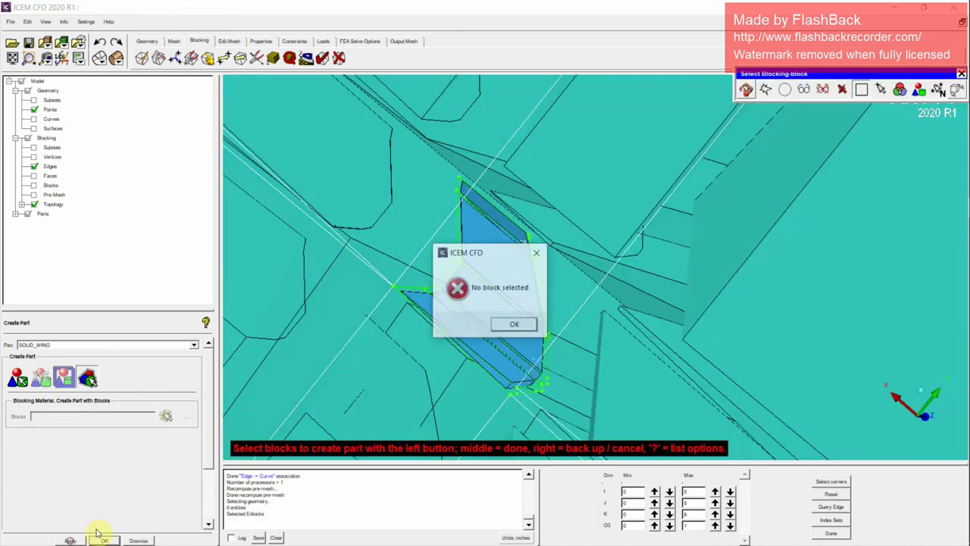
left_click(531, 331)
Recompute and display the pre-mesh, and examine the outer hemisphere domain from the side.
scroll(508, 380, "down", 8)
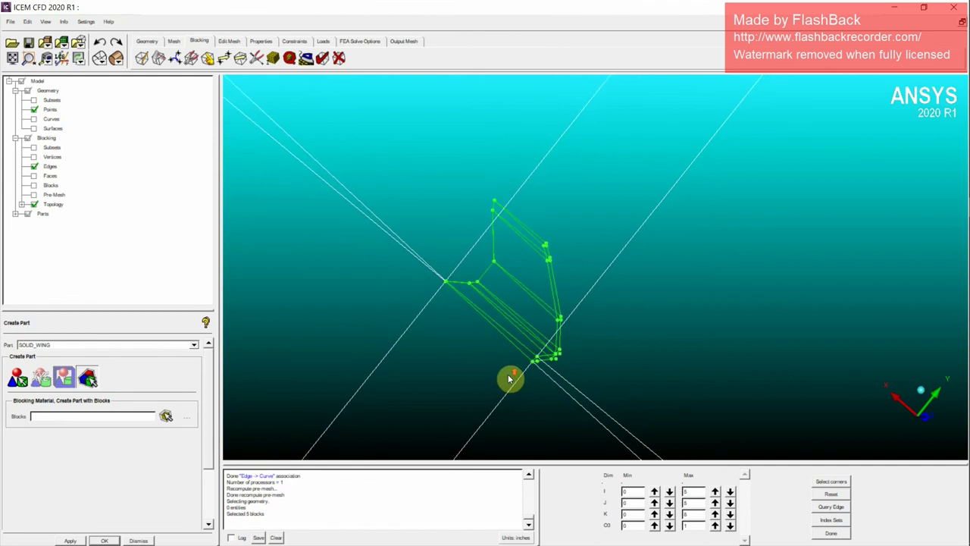
left_click(34, 195)
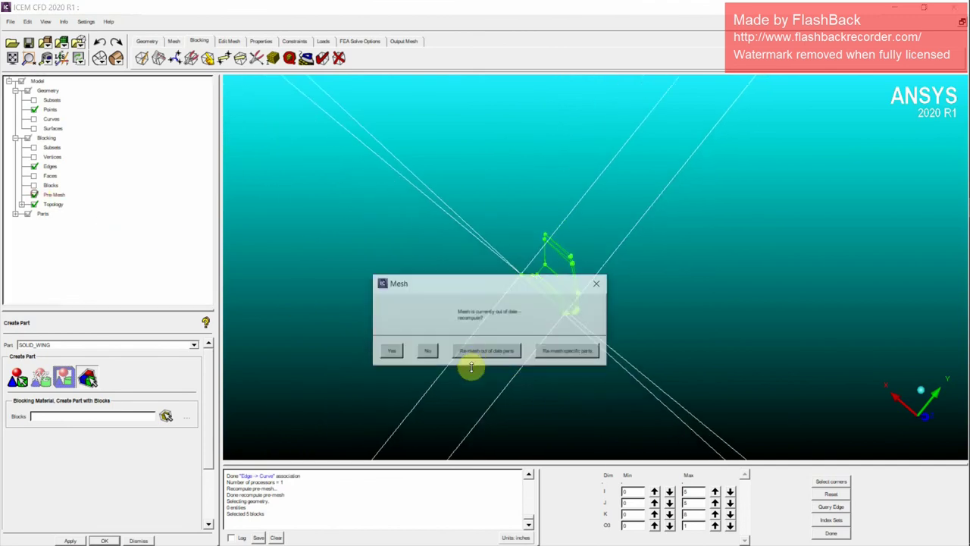
left_click(382, 354)
left_click_drag(583, 303, 622, 344)
scroll(622, 345, "down", 10)
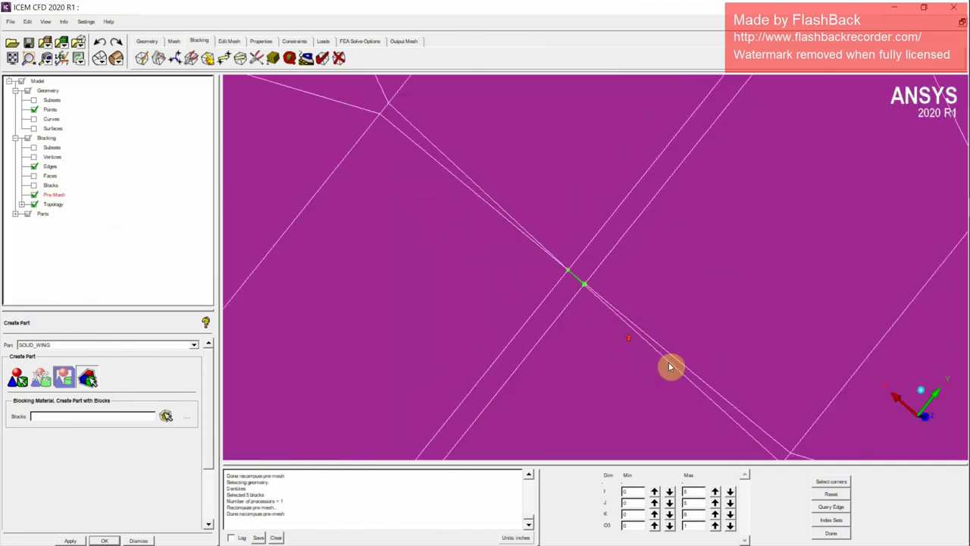
left_click_drag(761, 330, 445, 301)
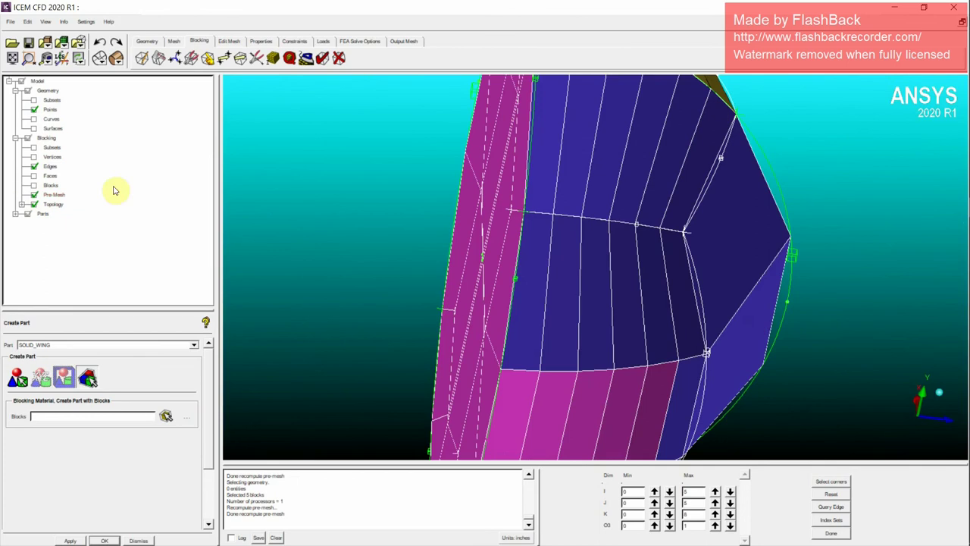
left_click_drag(682, 333, 764, 464)
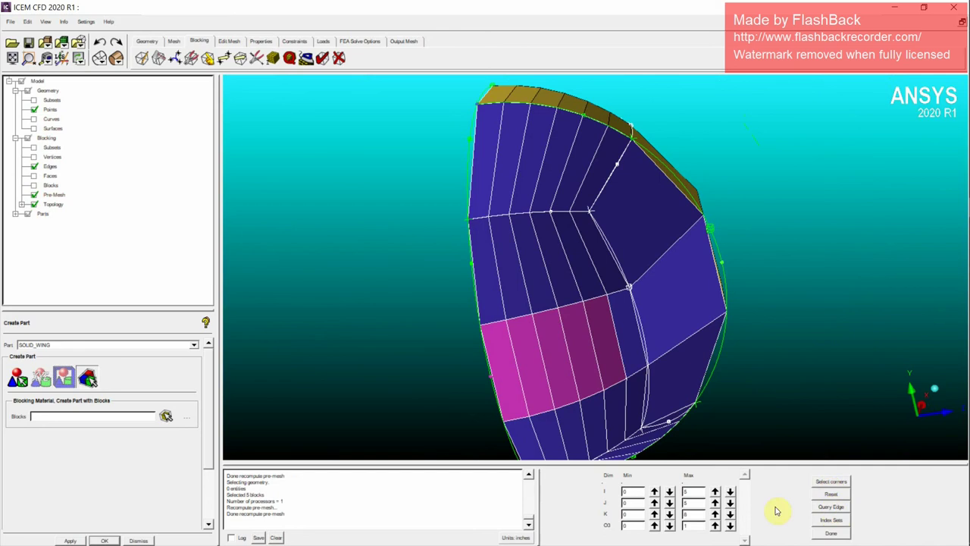
Set the O3 minimum index to 1 and inspect the pre-mesh on the wing surface.
left_click_drag(667, 361, 646, 281)
scroll(648, 283, "up", 8)
left_click_drag(735, 277, 677, 377)
scroll(674, 377, "down", 9)
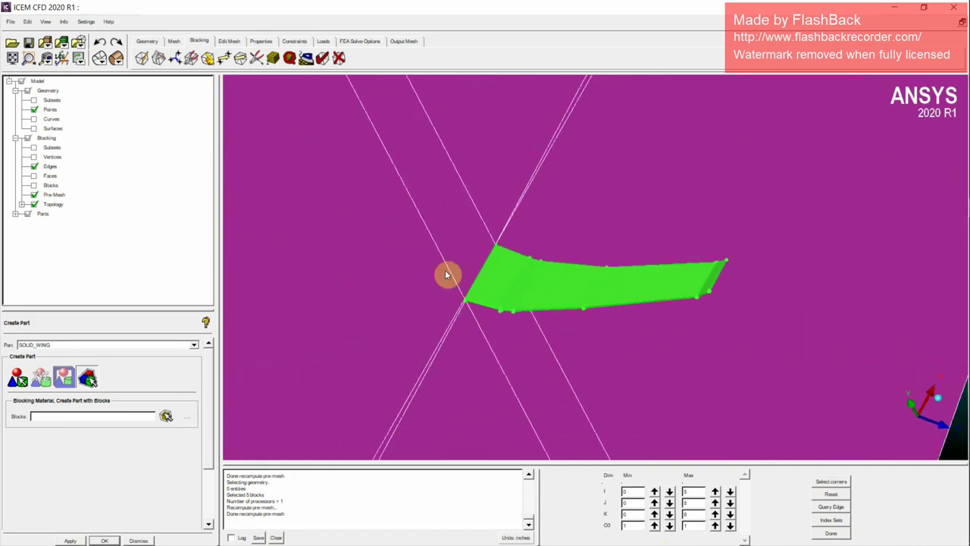
left_click_drag(613, 279, 448, 282)
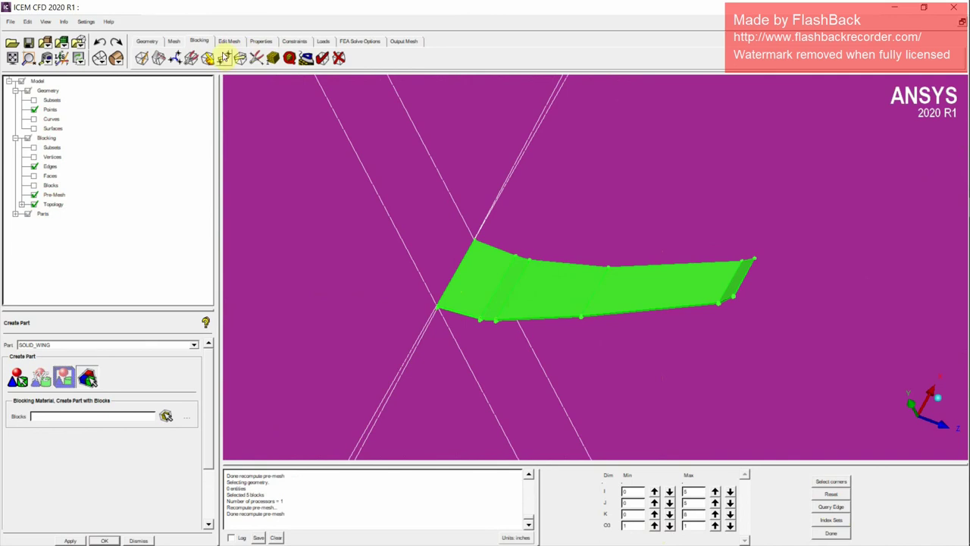
Scale the mesh sizes by a factor of 2, undo the last scaling and recompute the pre-mesh.
left_click(276, 60)
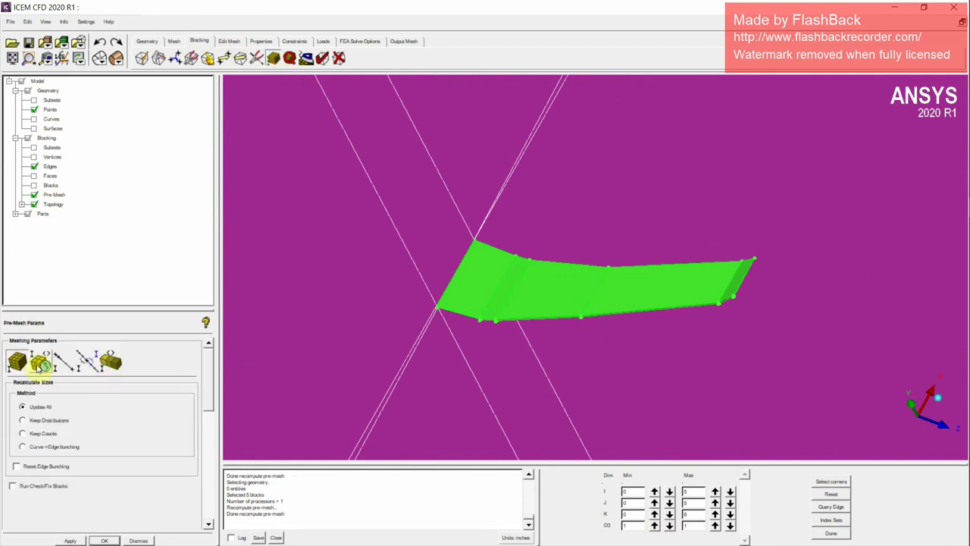
left_click(39, 365)
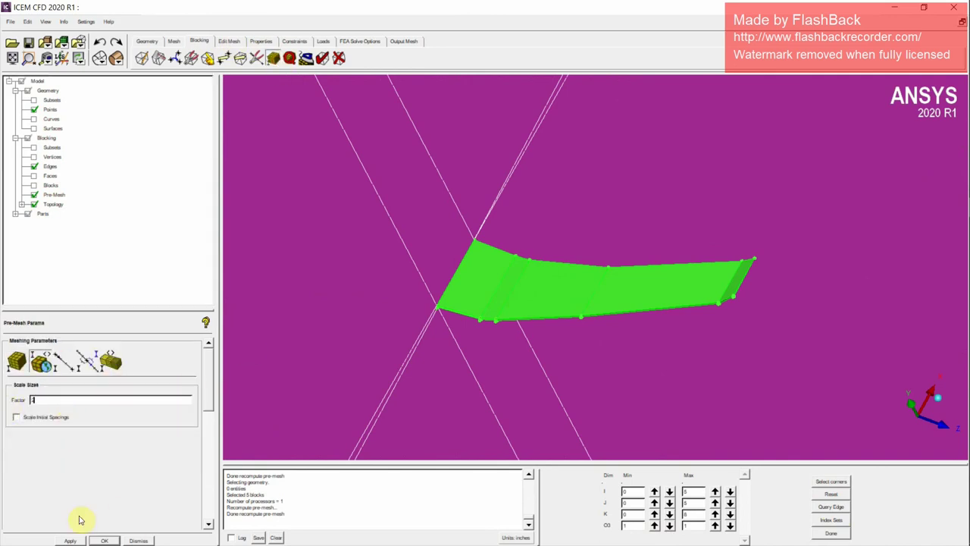
left_click(73, 539)
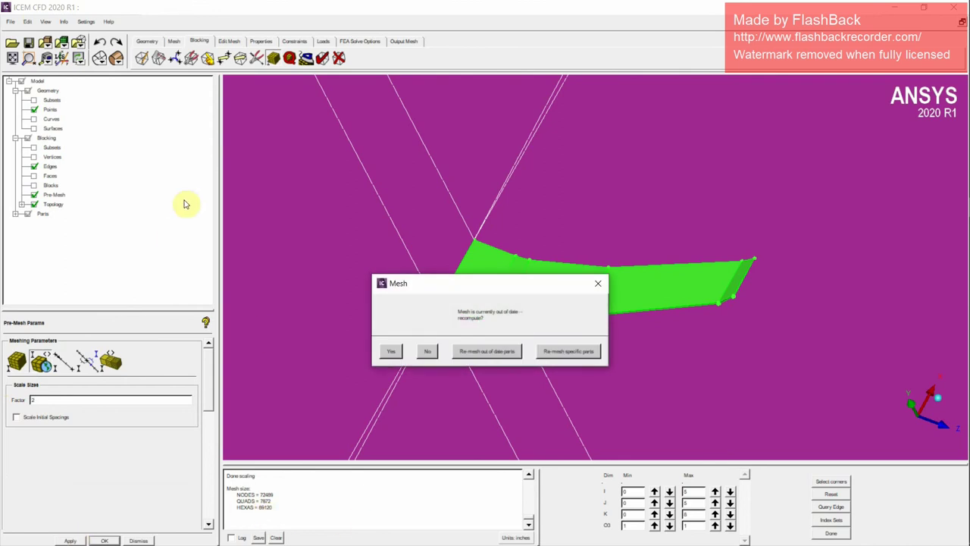
left_click(261, 271)
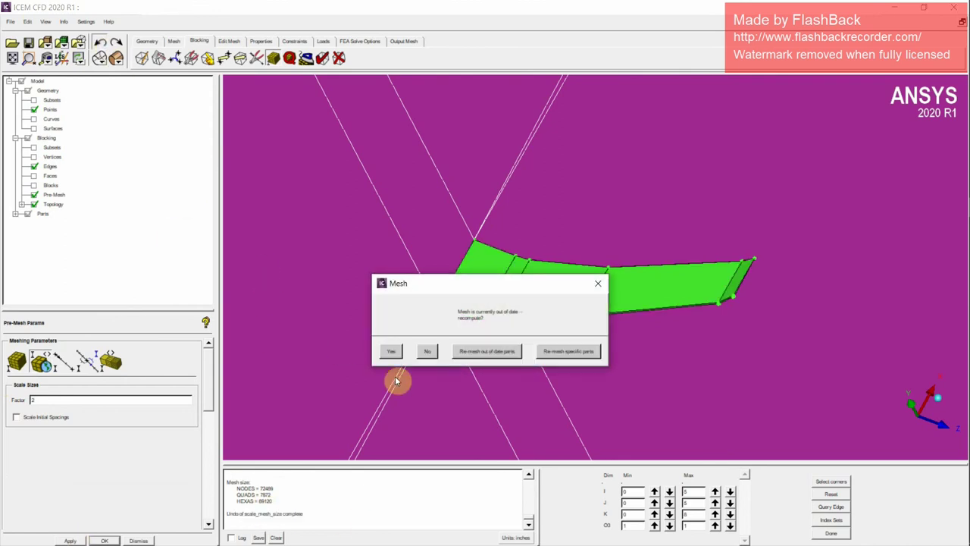
left_click(401, 353)
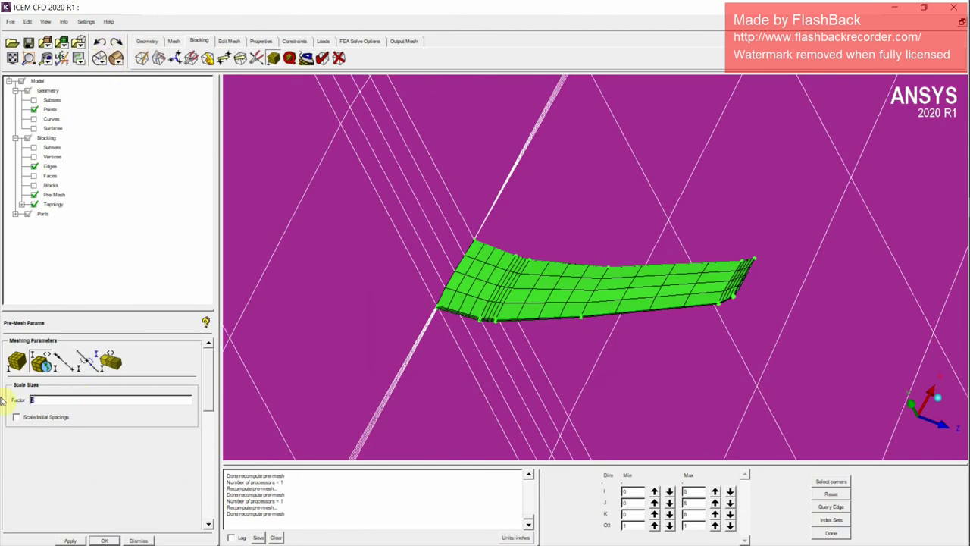
Scale the mesh sizes by a factor below 1, recompute the pre-mesh and inspect the wing surface.
left_click(72, 540)
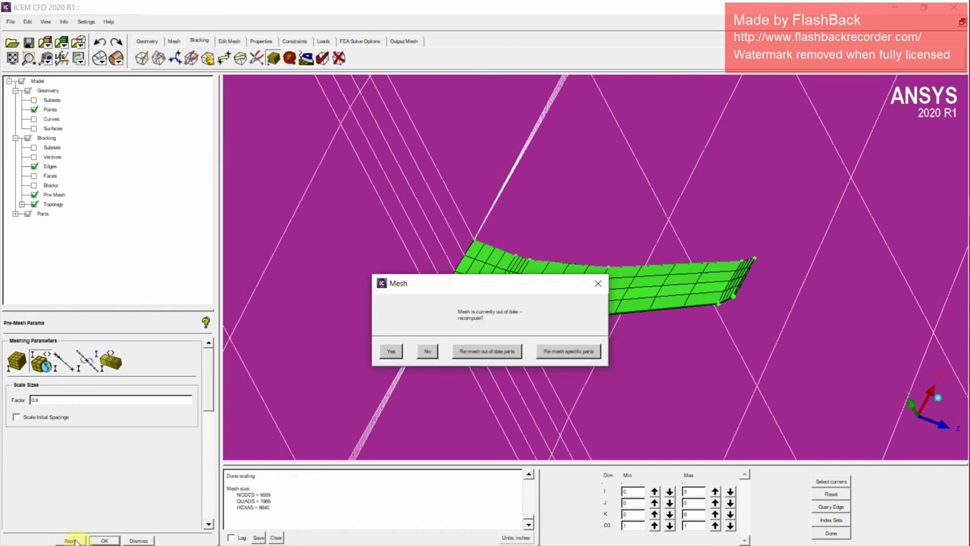
left_click(395, 351)
left_click_drag(513, 303, 214, 307)
Hide the pre-mesh and set 15 nodes on the wing's long outboard spanwise edge, next to the tip section.
left_click(34, 195)
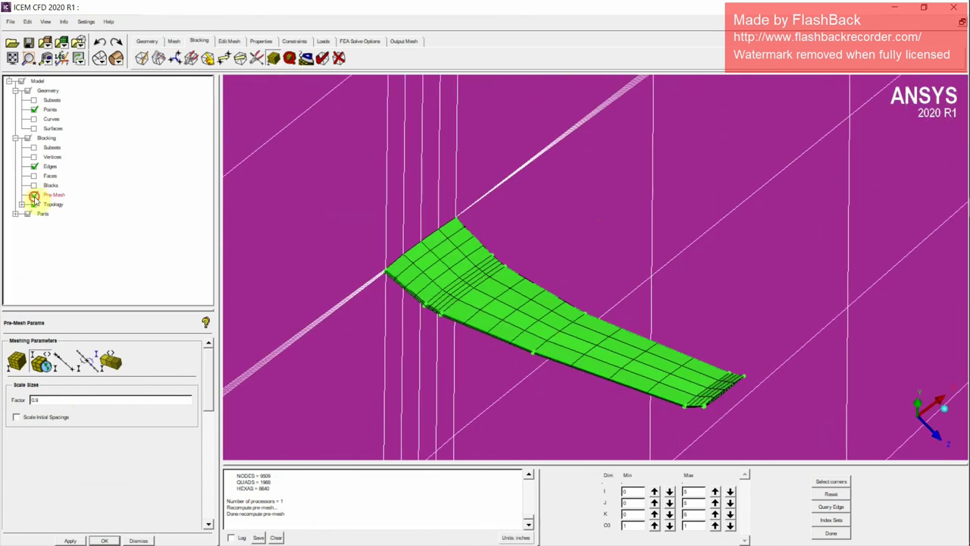
scroll(470, 286, "down", 1)
scroll(462, 299, "up", 3)
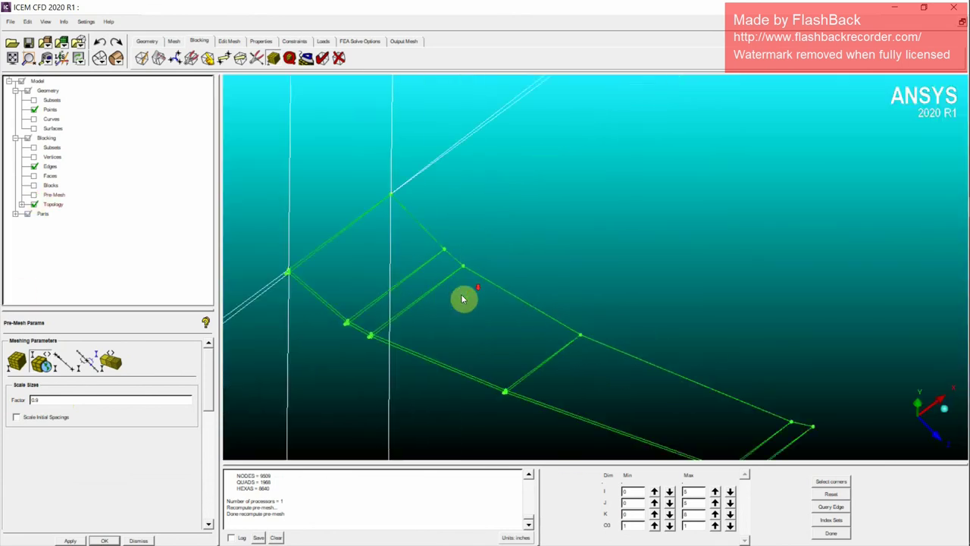
left_click(65, 361)
scroll(359, 223, "up", 2)
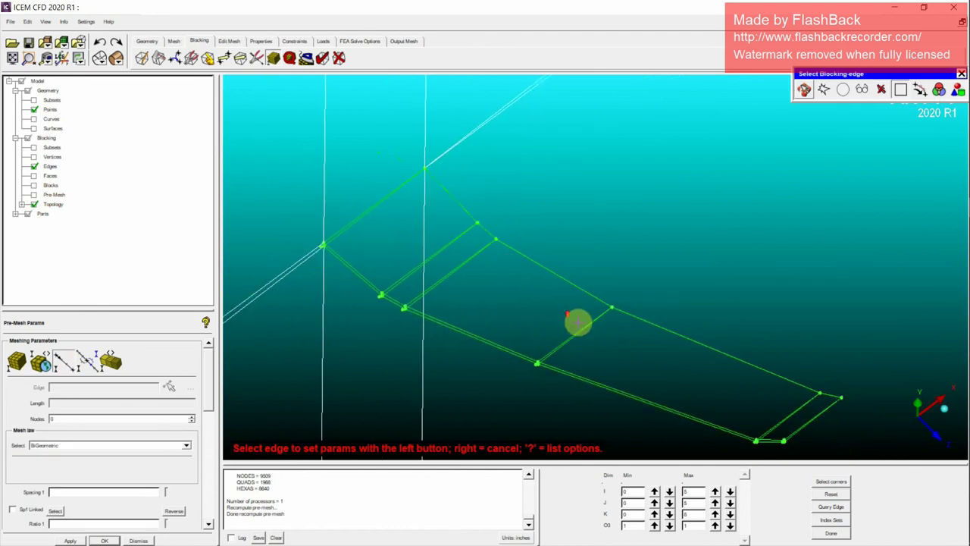
scroll(579, 322, "down", 1)
left_click(668, 408)
middle_click(661, 454)
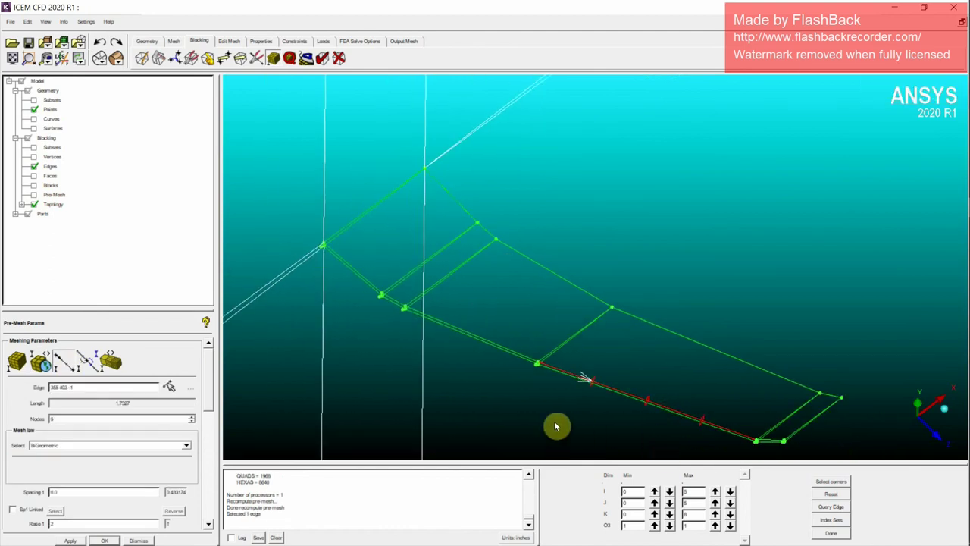
scroll(553, 424, "down", 2)
scroll(679, 455, "up", 2)
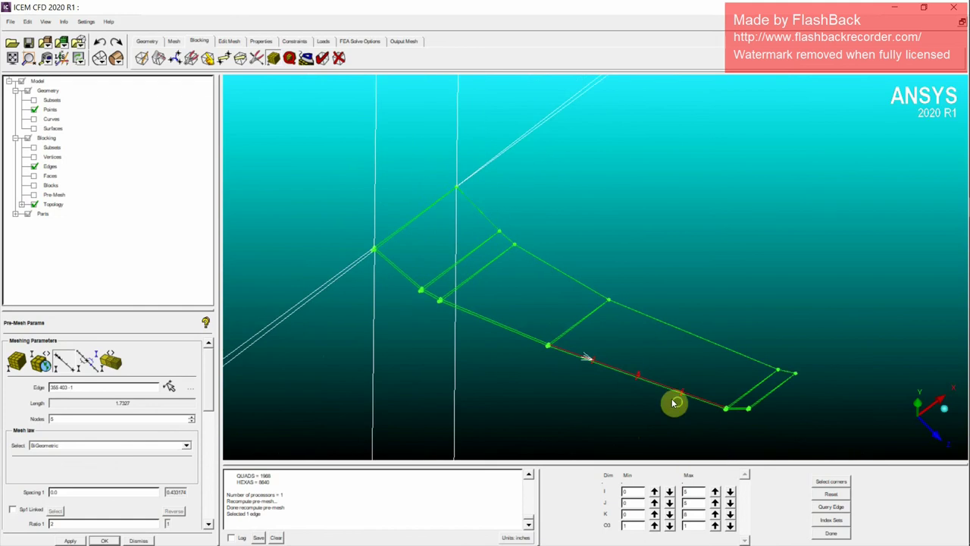
middle_click_drag(674, 402, 528, 358)
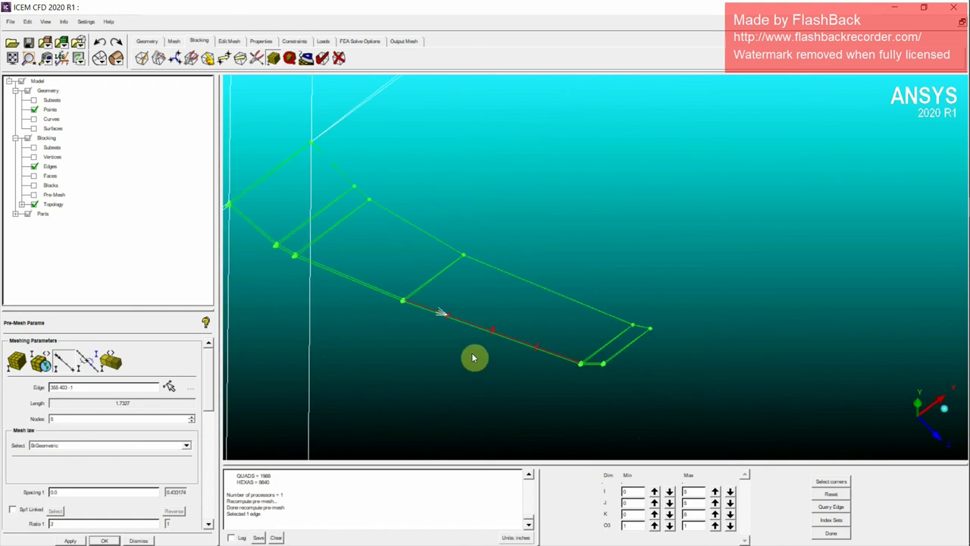
double_click(71, 420)
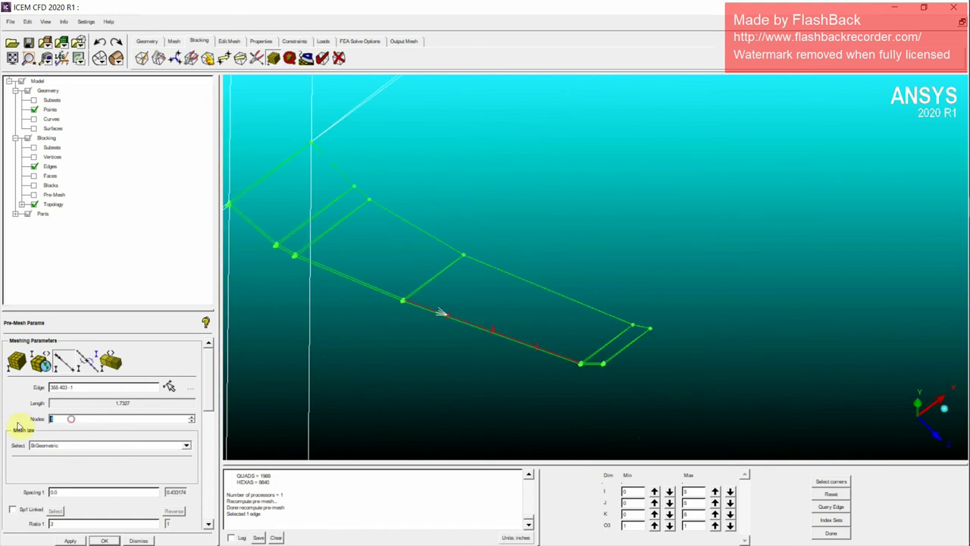
left_click(59, 368)
left_click(57, 366)
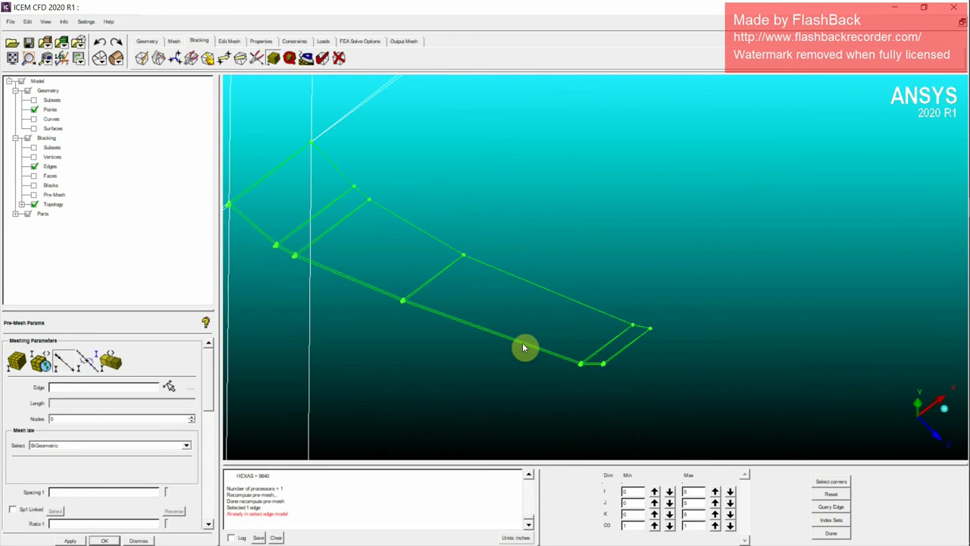
left_click(66, 362)
left_click(439, 312)
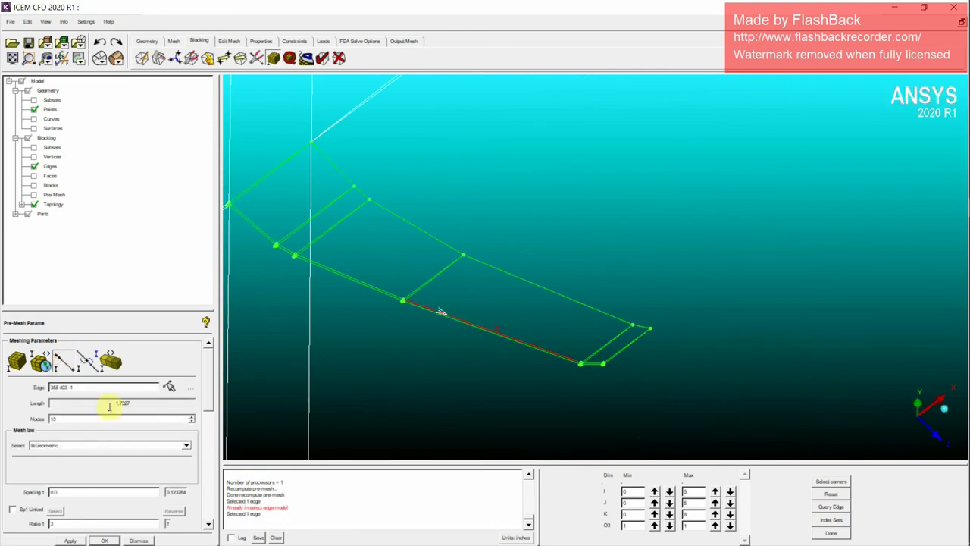
Change the node counts on the three spanwise edges closer to the wing root, with 10 nodes on the short one.
left_click(69, 364)
left_click(357, 288)
middle_click(283, 366)
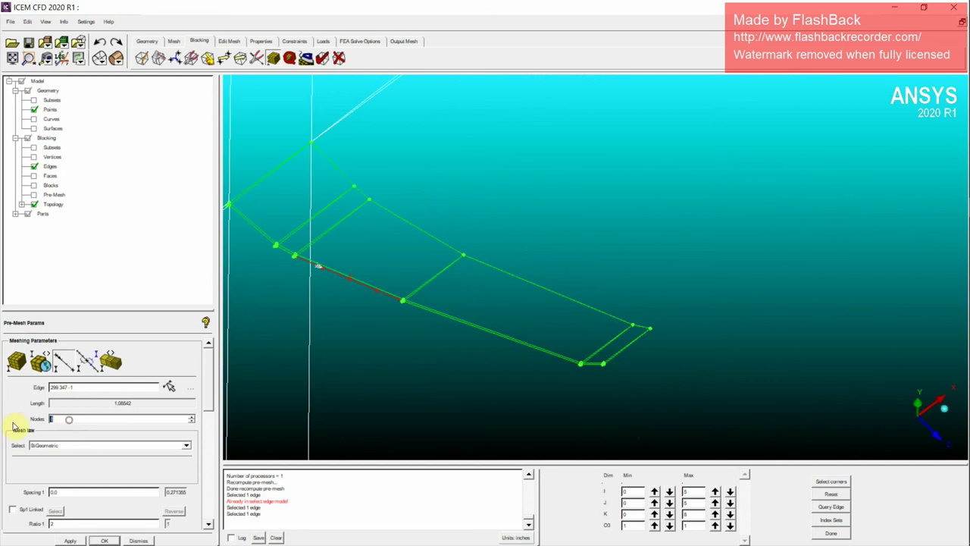
left_click(67, 362)
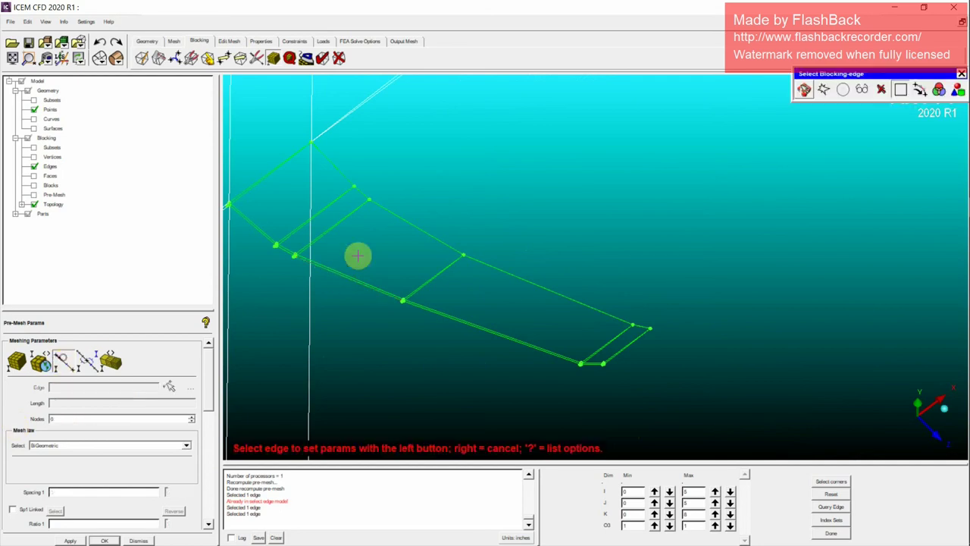
left_click(283, 252)
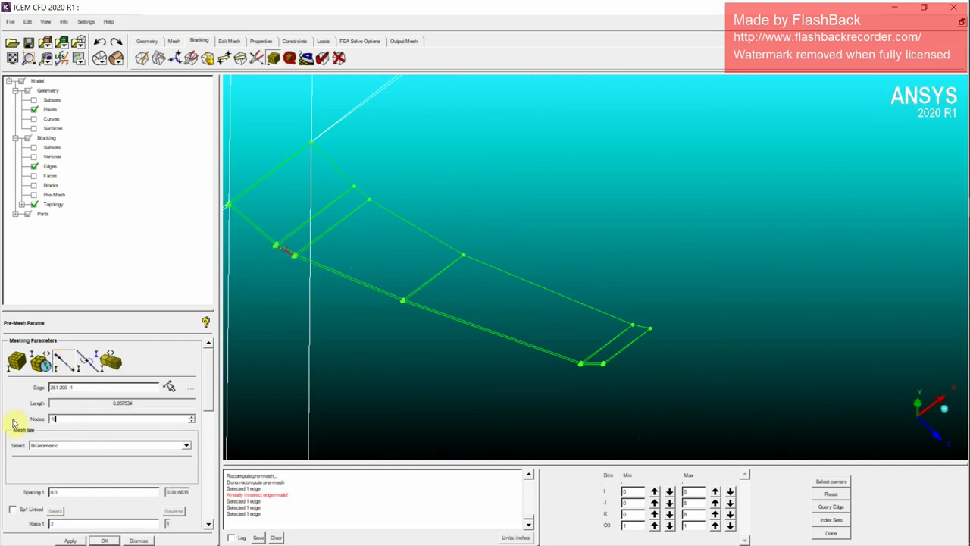
left_click(65, 366)
left_click(64, 365)
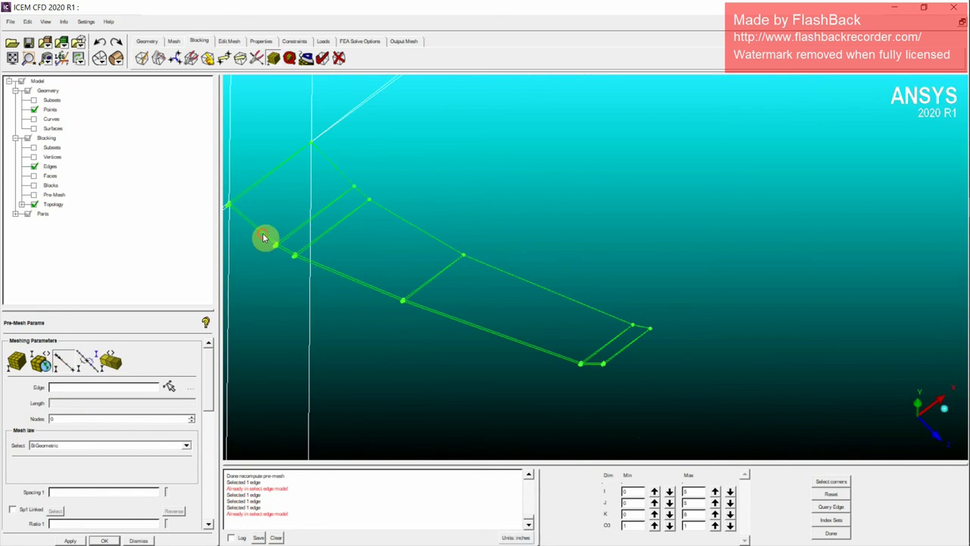
left_click(75, 363)
left_click(253, 225)
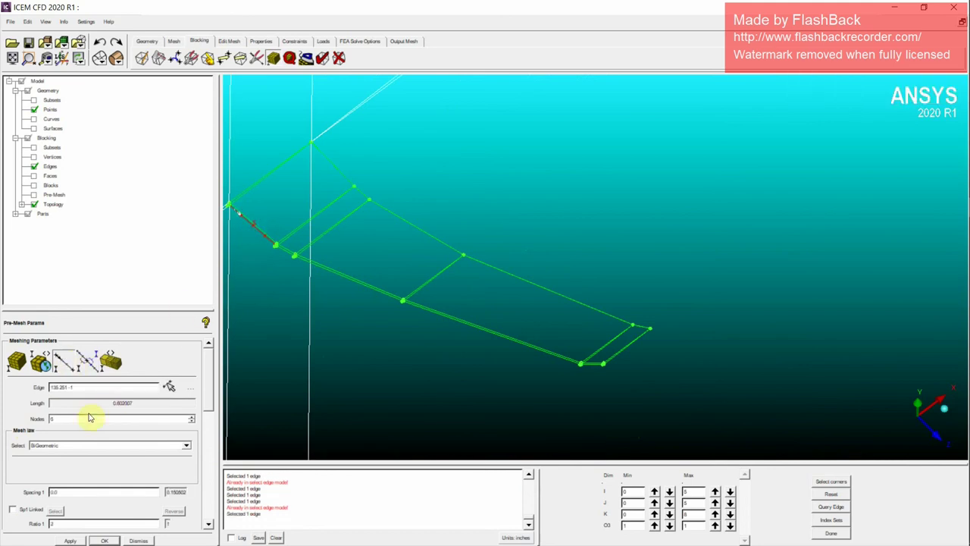
Check the chordwise edge at the wing tip and set 15 nodes on the short spanwise tip edge.
left_click(65, 363)
left_click(629, 347)
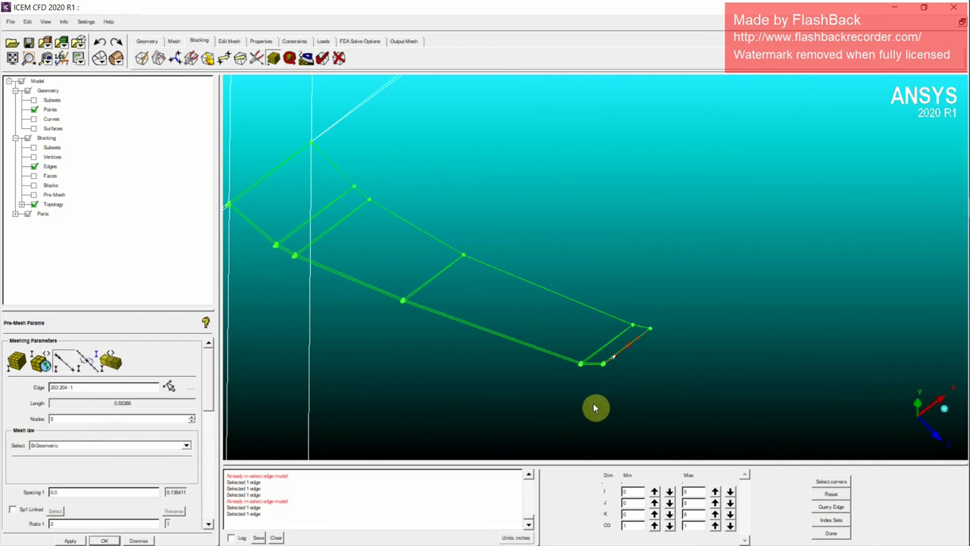
scroll(584, 372, "up", 4)
middle_click_drag(592, 399, 532, 332)
scroll(528, 355, "up", 2)
scroll(529, 355, "up", 1)
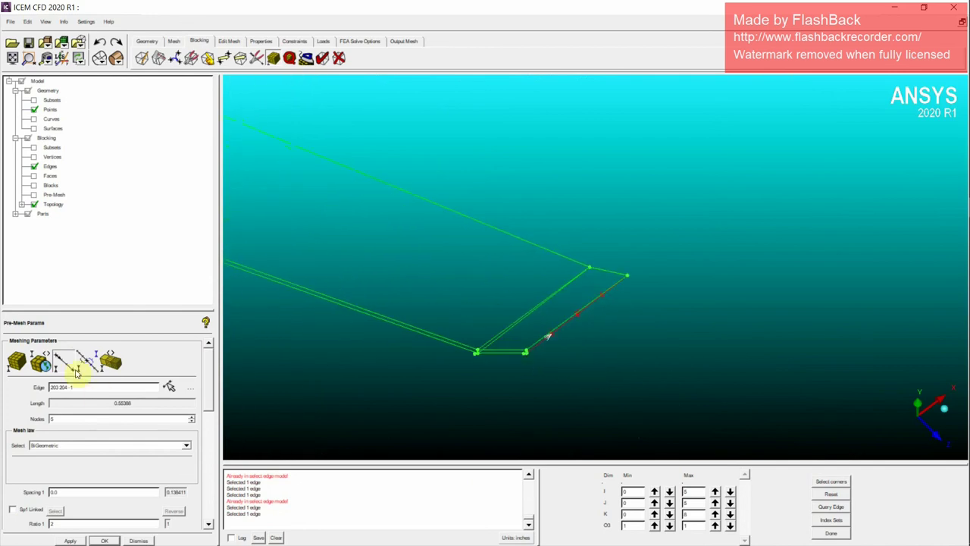
left_click(67, 363)
left_click(491, 350)
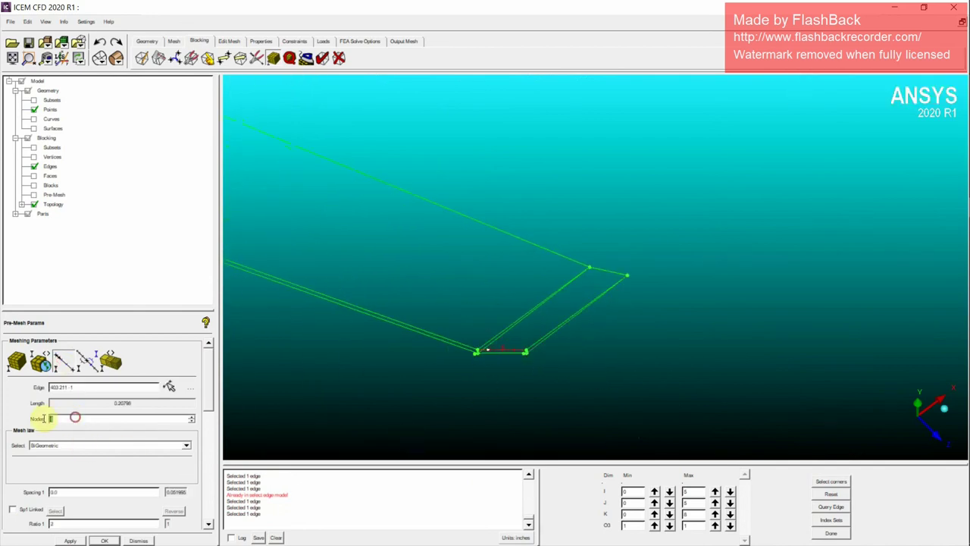
Set 25 nodes on the chordwise edge just inboard of the tip and copy its parameters to all parallel edges.
left_click(65, 366)
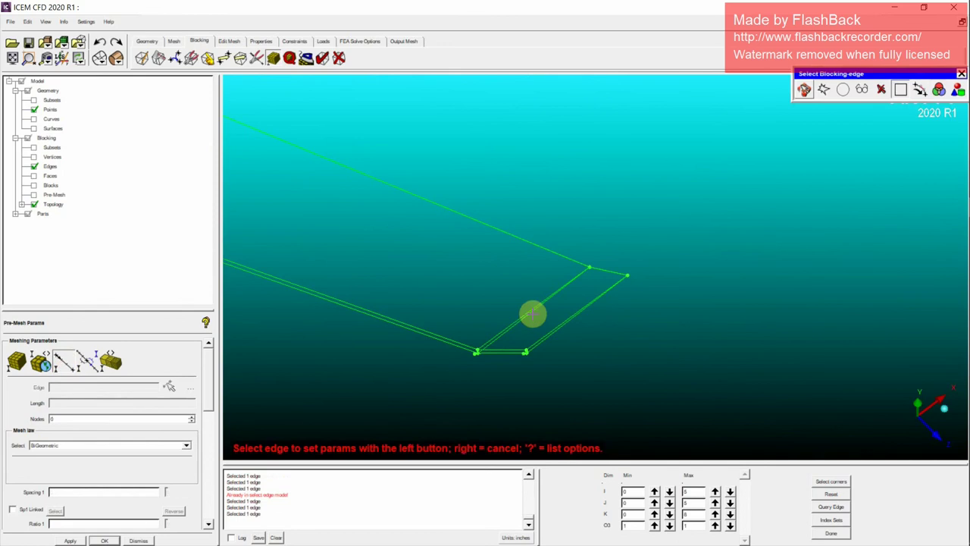
left_click(530, 312)
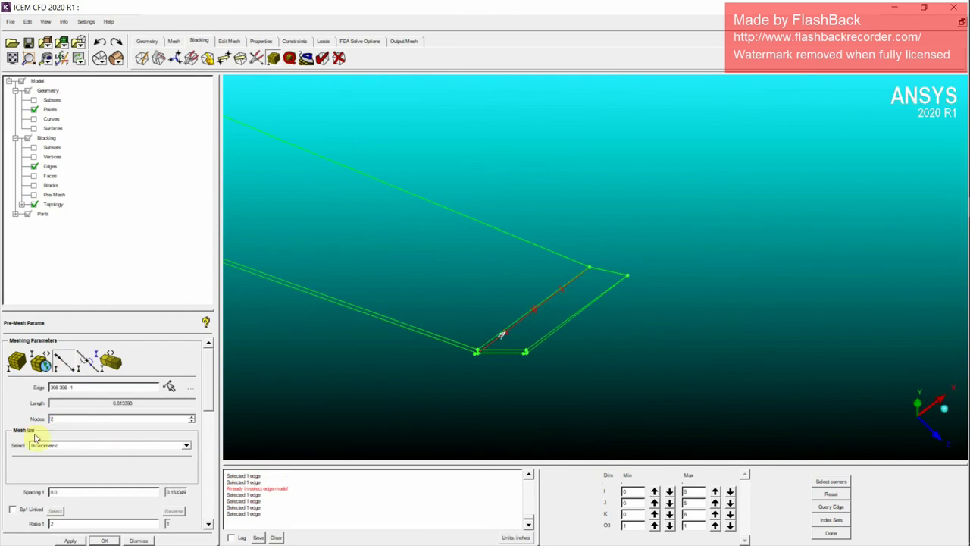
left_click_drag(209, 408, 208, 453)
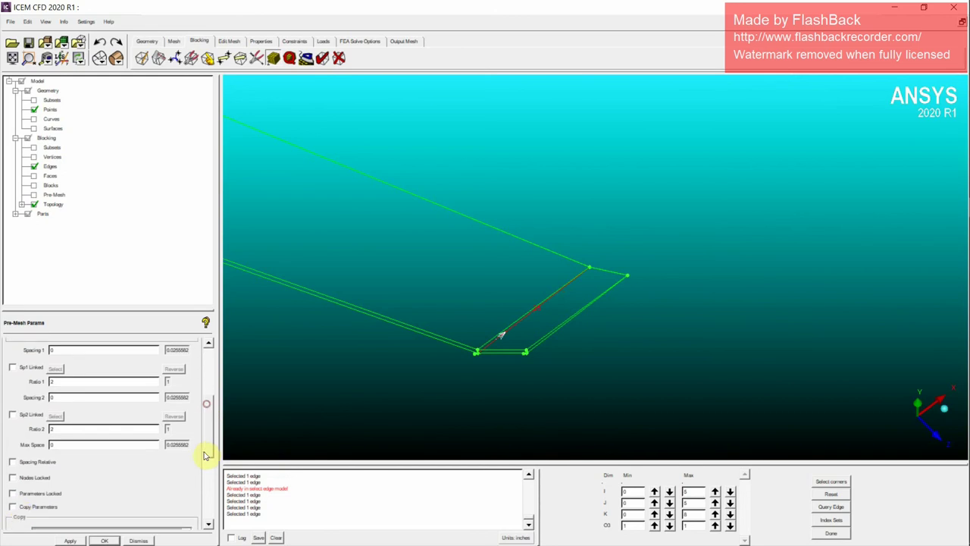
left_click(12, 503)
scroll(439, 399, "down", 2)
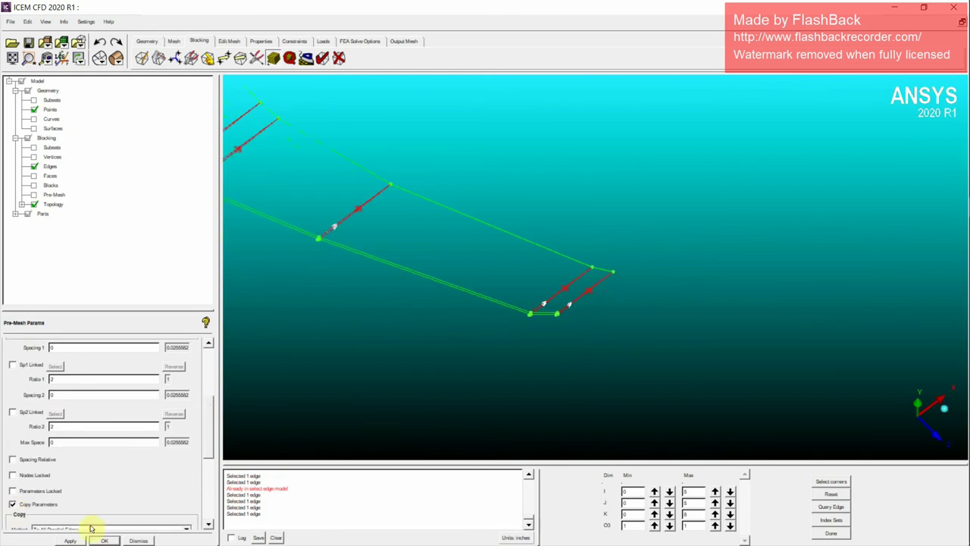
left_click(71, 540)
Recompute and display the pre-mesh, and inspect the mesh on the wing surface.
left_click(35, 194)
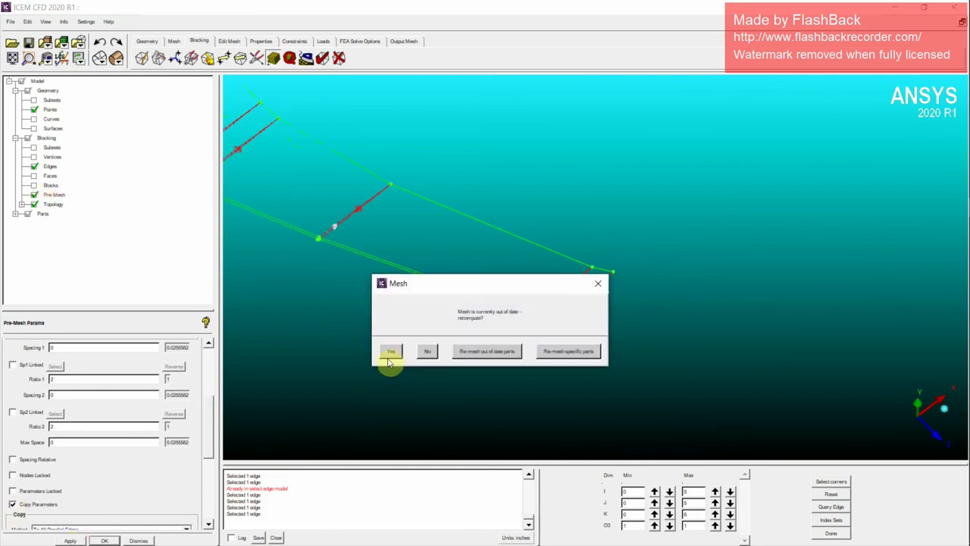
left_click(392, 352)
scroll(499, 328, "down", 1)
middle_click_drag(414, 269, 620, 367)
scroll(606, 375, "up", 2)
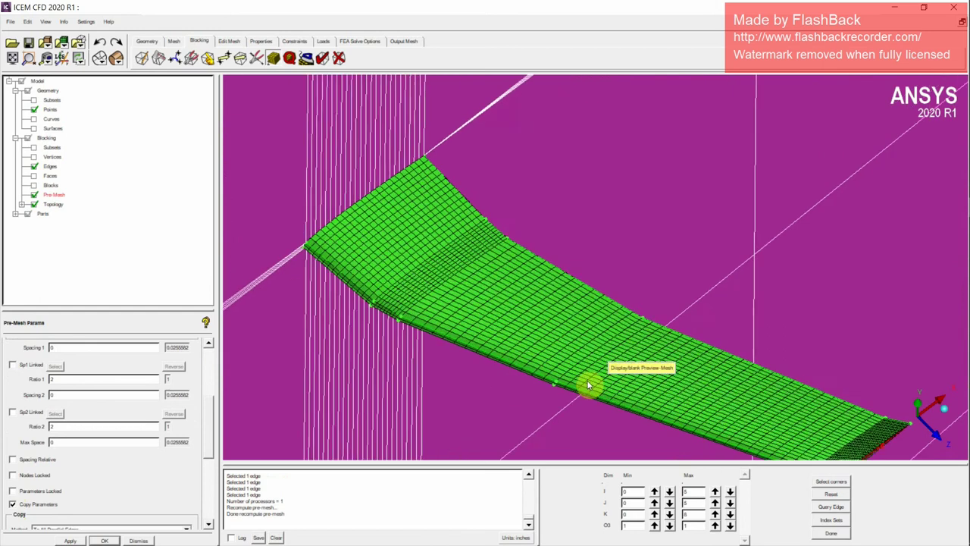
middle_click_drag(489, 371, 582, 289)
scroll(582, 289, "up", 1)
left_click_drag(581, 286, 644, 383)
Hide the pre-mesh and apply Spacing 2 of 0.003 and Ratio 2 of 1.1 to the chordwise edge near the tip and its parallels.
left_click(34, 195)
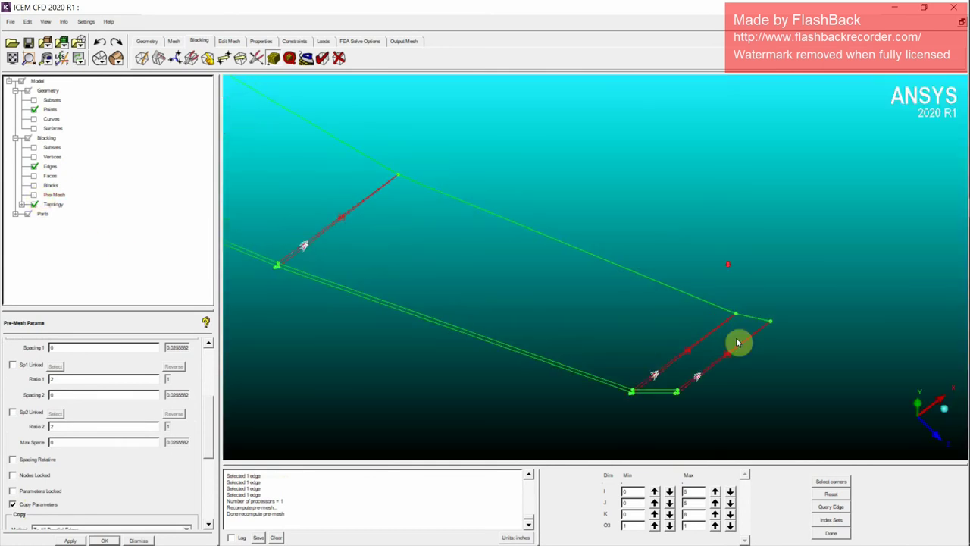
left_click_drag(736, 337, 548, 346)
left_click_drag(598, 324, 396, 372)
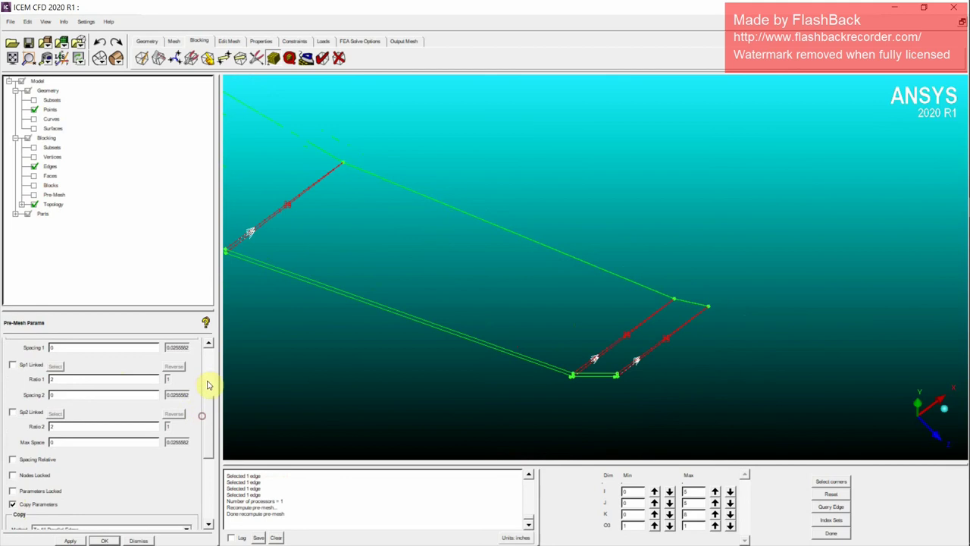
scroll(209, 385, "up", 3)
left_click(40, 346)
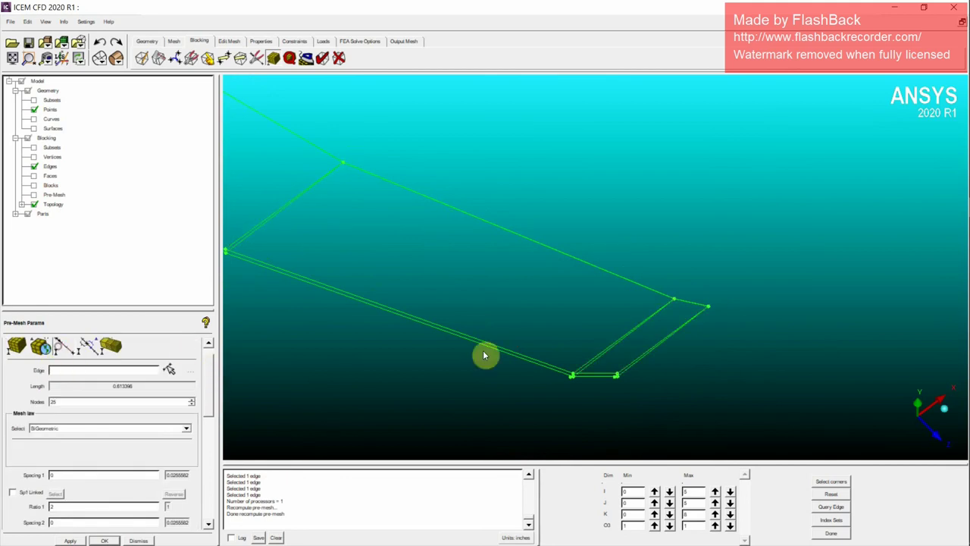
left_click(614, 348)
right_click_drag(657, 331, 626, 392)
middle_click_drag(600, 434, 554, 394)
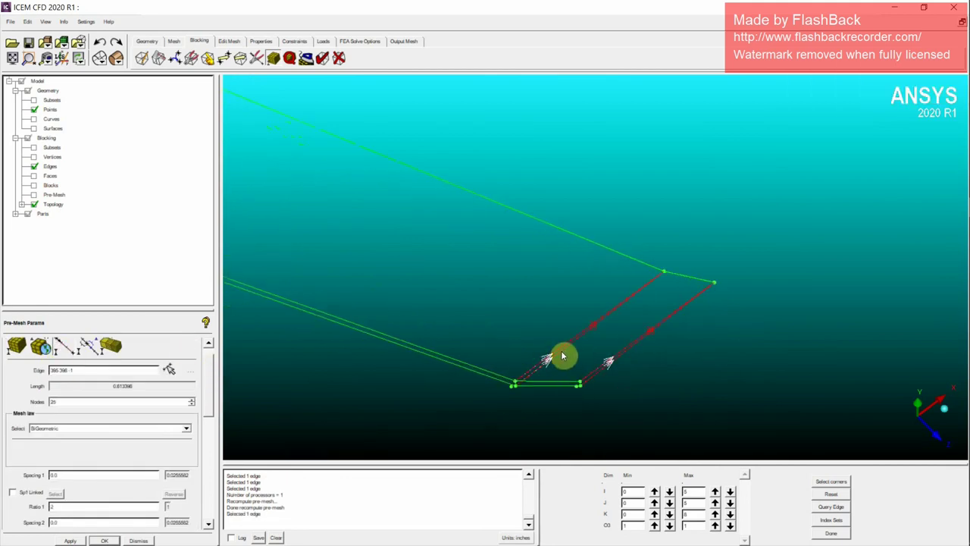
left_click_drag(590, 354, 540, 384)
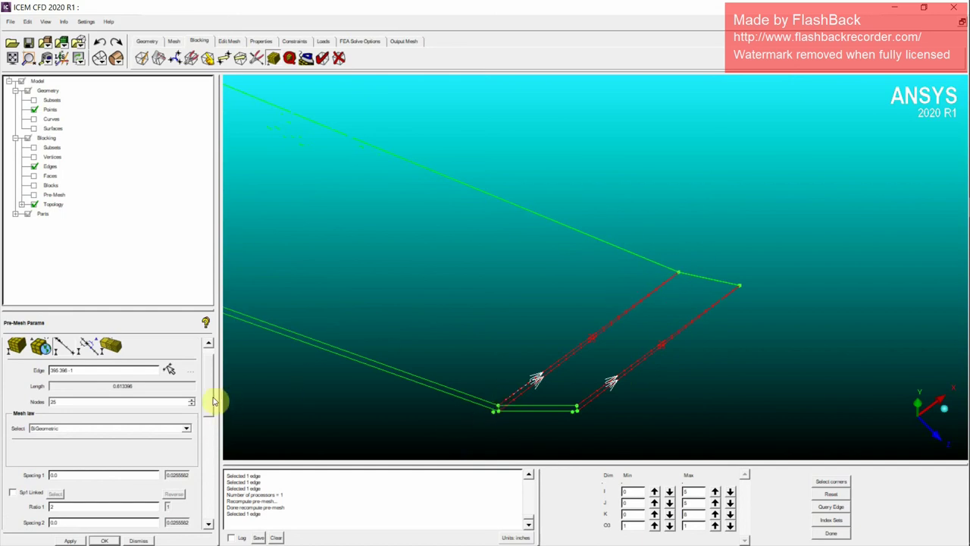
left_click_drag(213, 396, 205, 436)
left_click_drag(67, 447, 41, 445)
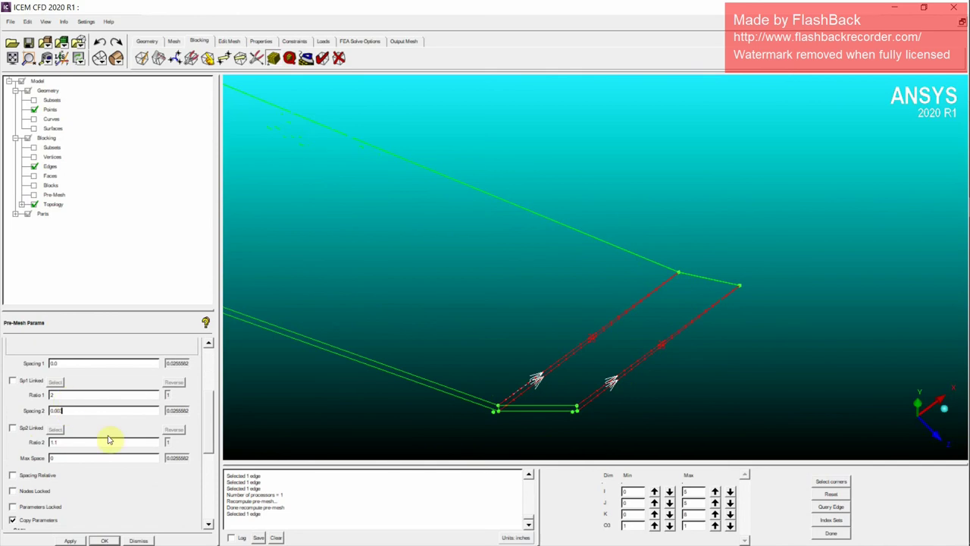
left_click(71, 540)
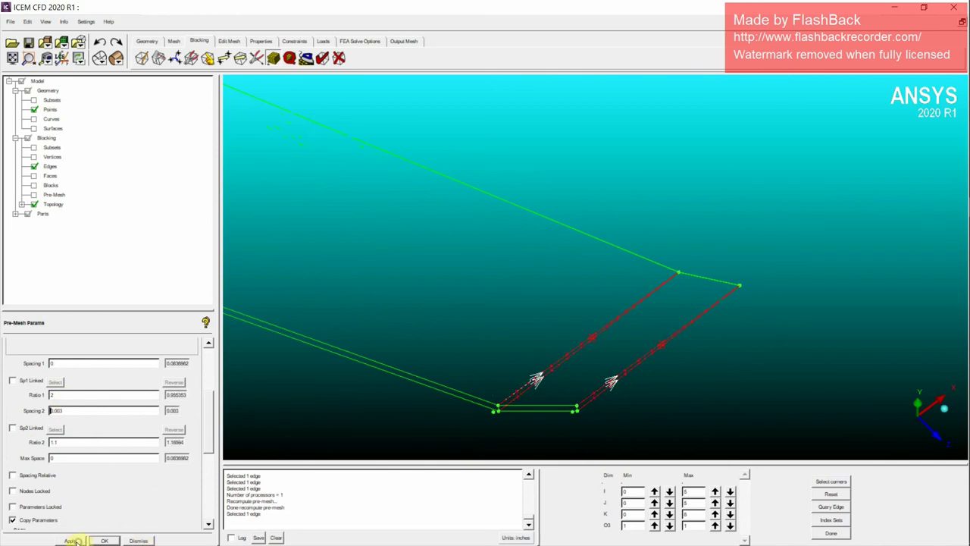
Recompute the pre-mesh with the new chordwise spacing and inspect the mesh at the wing tip.
left_click_drag(634, 324, 545, 277)
left_click(33, 195)
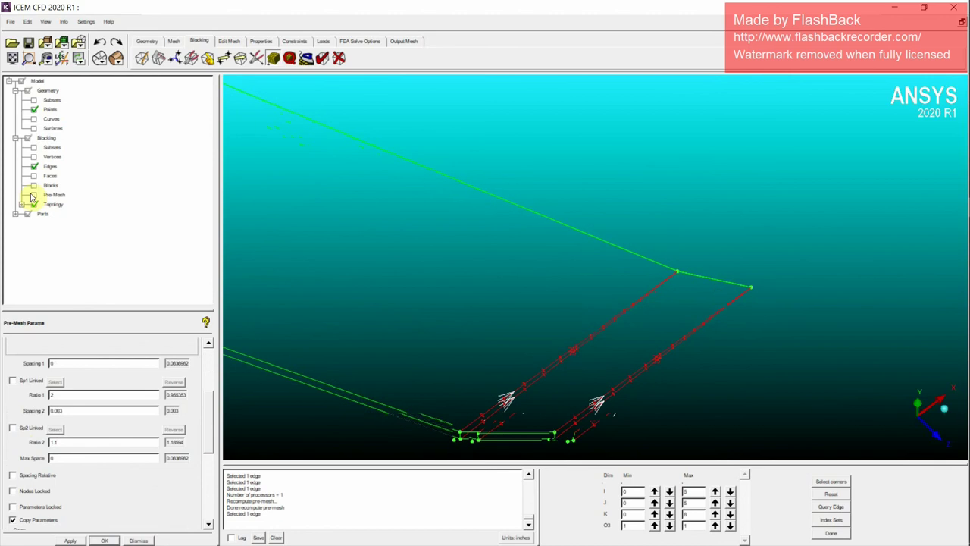
left_click(390, 349)
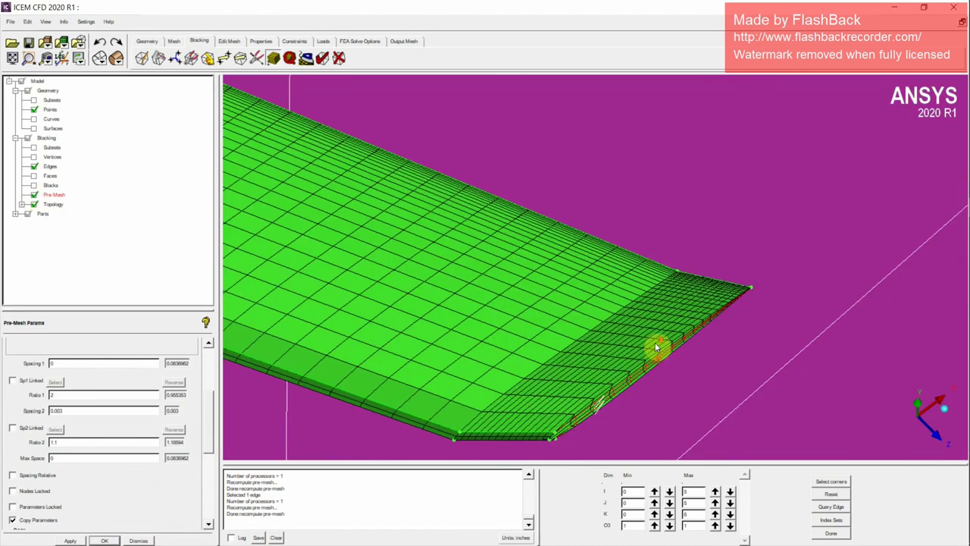
scroll(708, 300, "up", 4)
middle_click_drag(713, 291, 598, 329)
scroll(605, 332, "up", 6)
left_click_drag(614, 377, 609, 232)
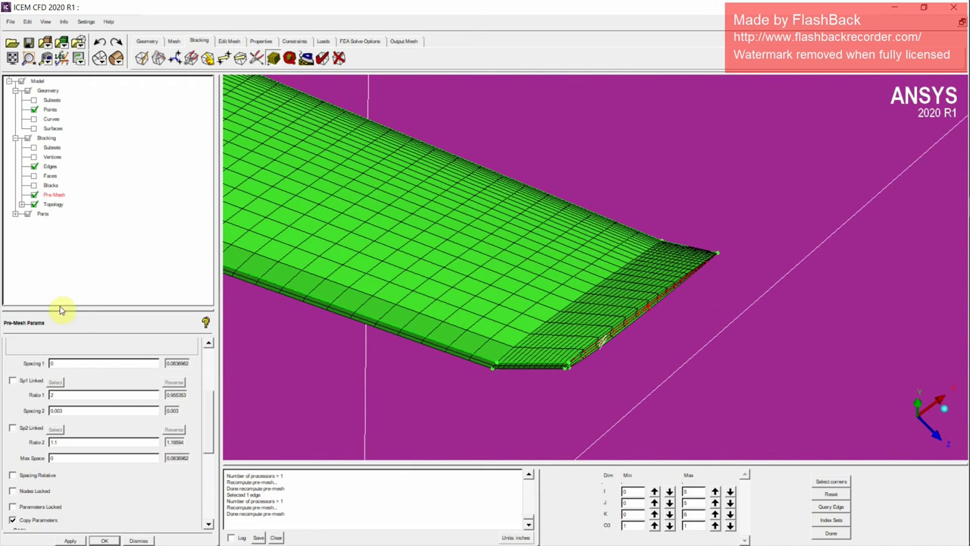
Hide the pre-mesh and open the node count of the short spanwise tip edge for editing.
left_click(33, 195)
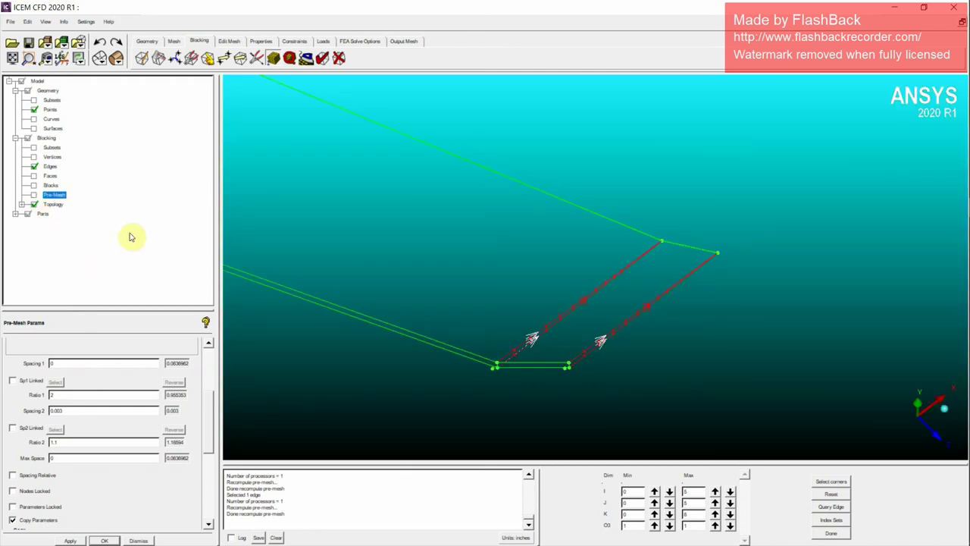
left_click(199, 41)
left_click_drag(206, 419, 203, 371)
left_click(69, 366)
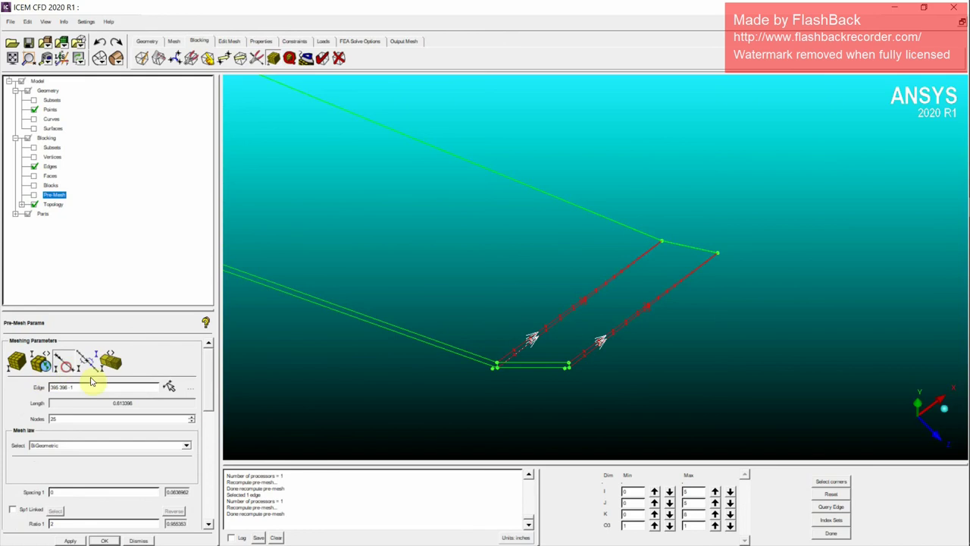
left_click(511, 367)
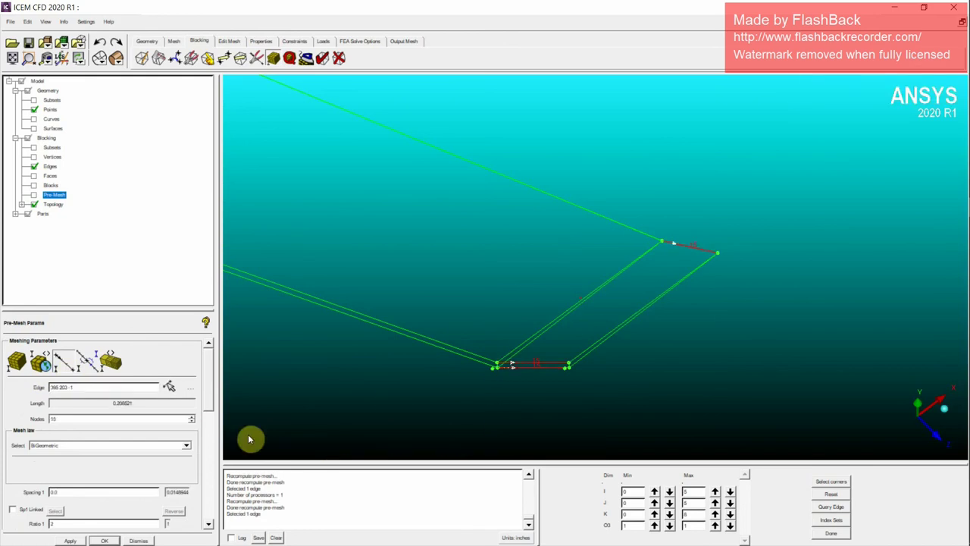
double_click(76, 417)
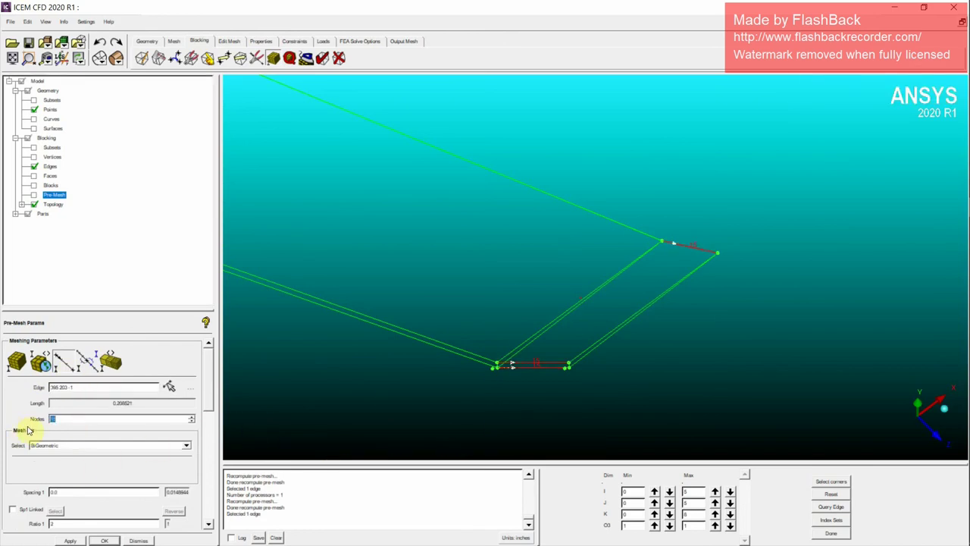